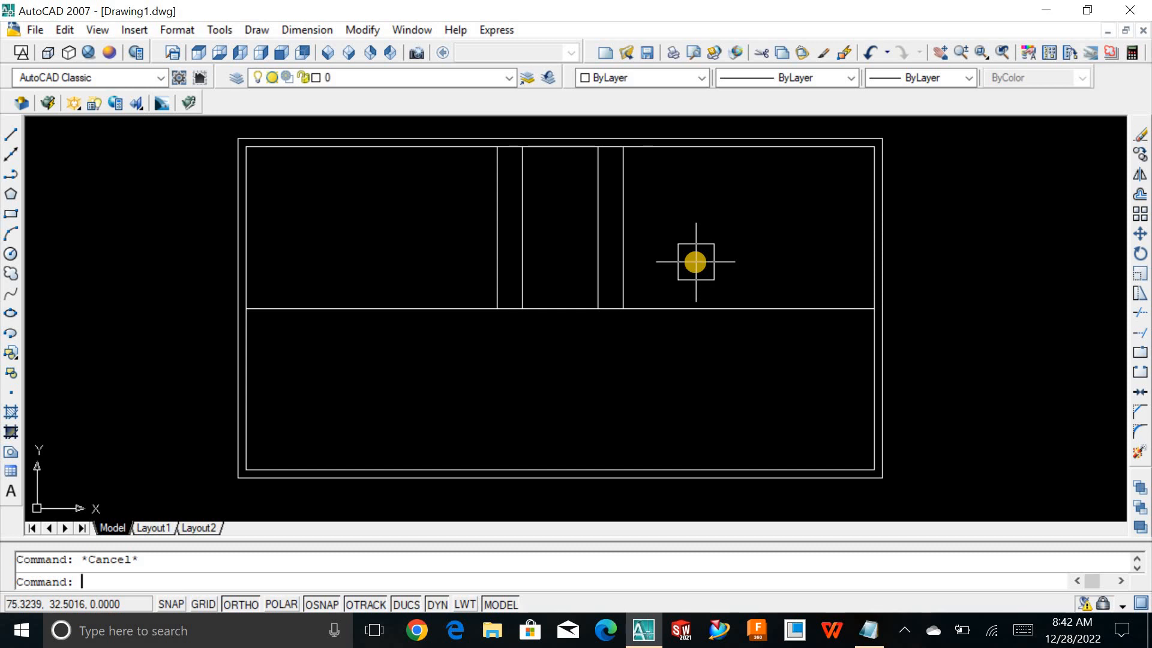
Draw a line across the bottom of the central stair bay, between its two inner vertical lines.
type("l")
key("Return")
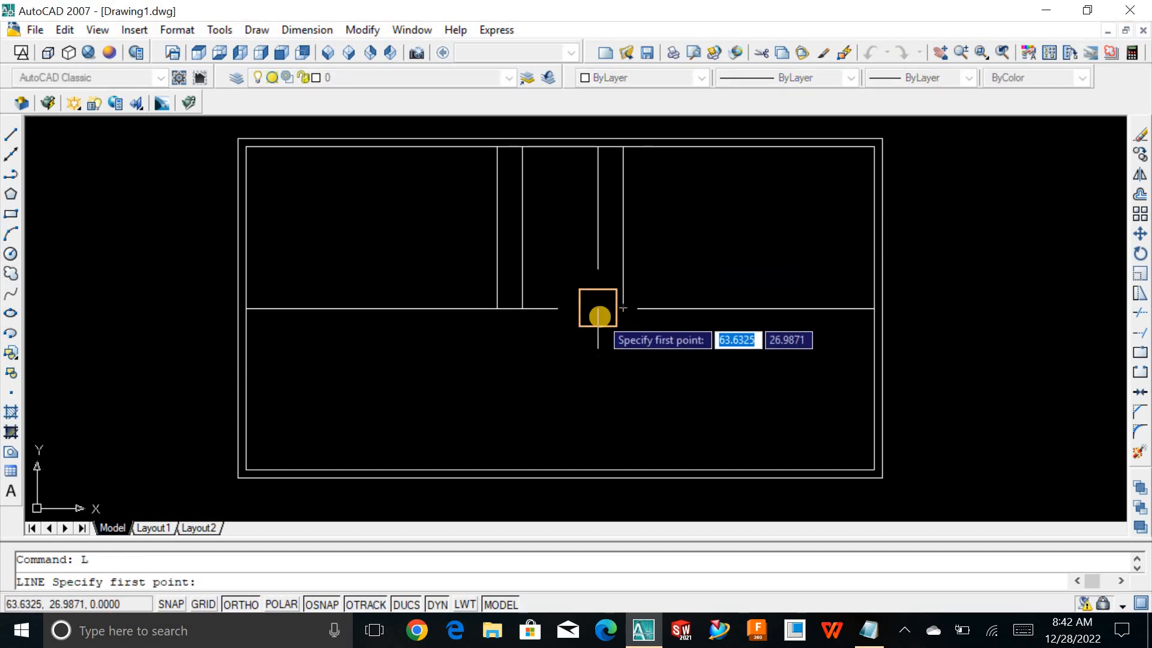
left_click(599, 312)
key("Return")
key("Escape")
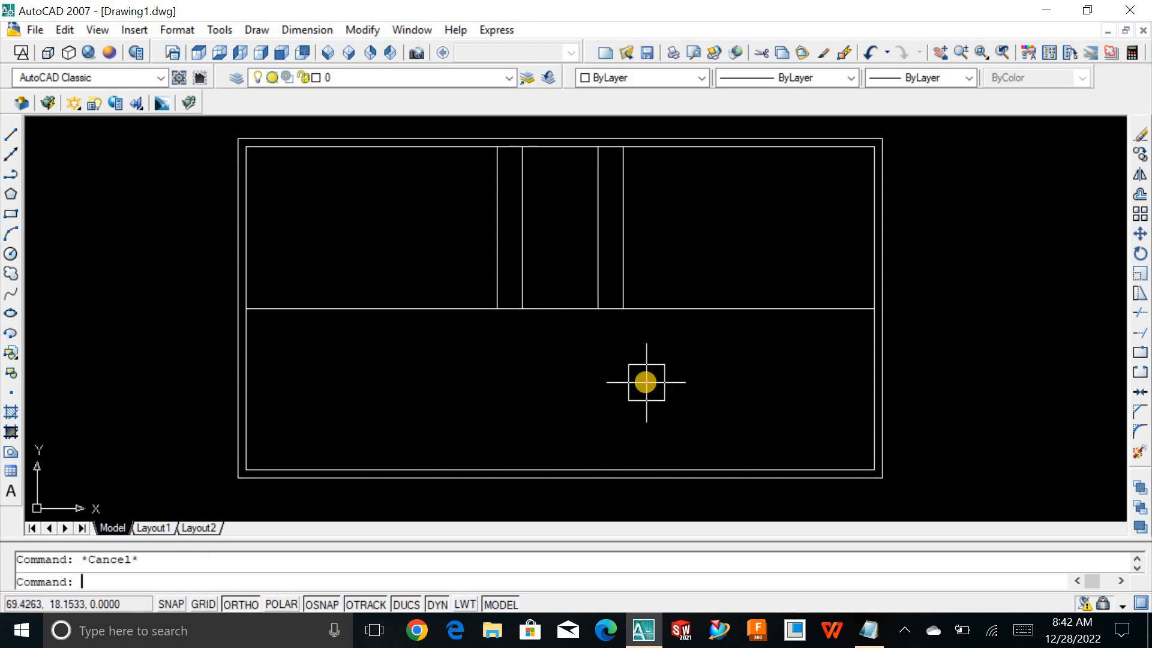
Offset the stair bay's bottom line 2 units downward, below the horizontal wall line, and erase the copy.
type("o")
key("Return")
type("2")
key("Return")
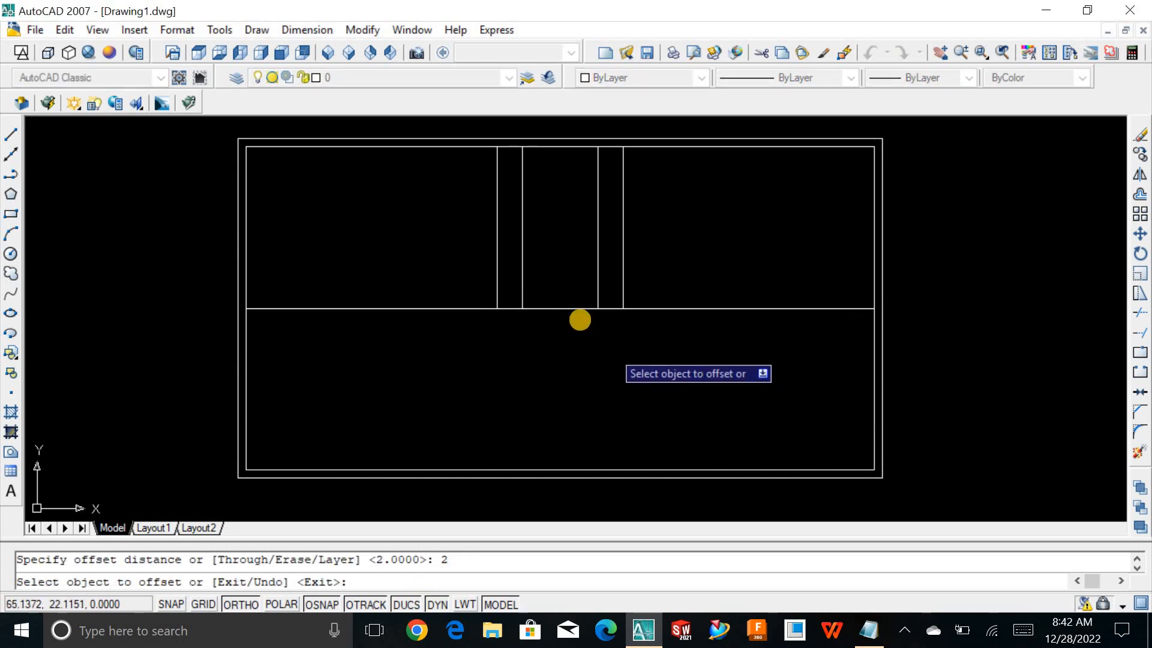
left_click(573, 309)
left_click(573, 321)
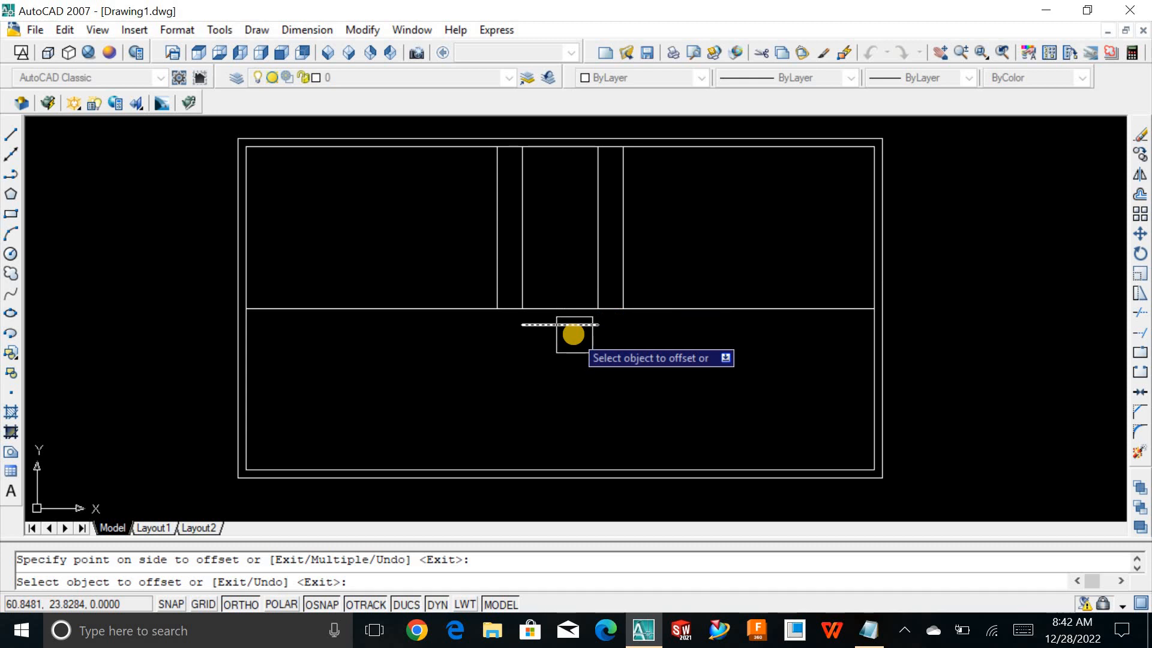
key("Escape")
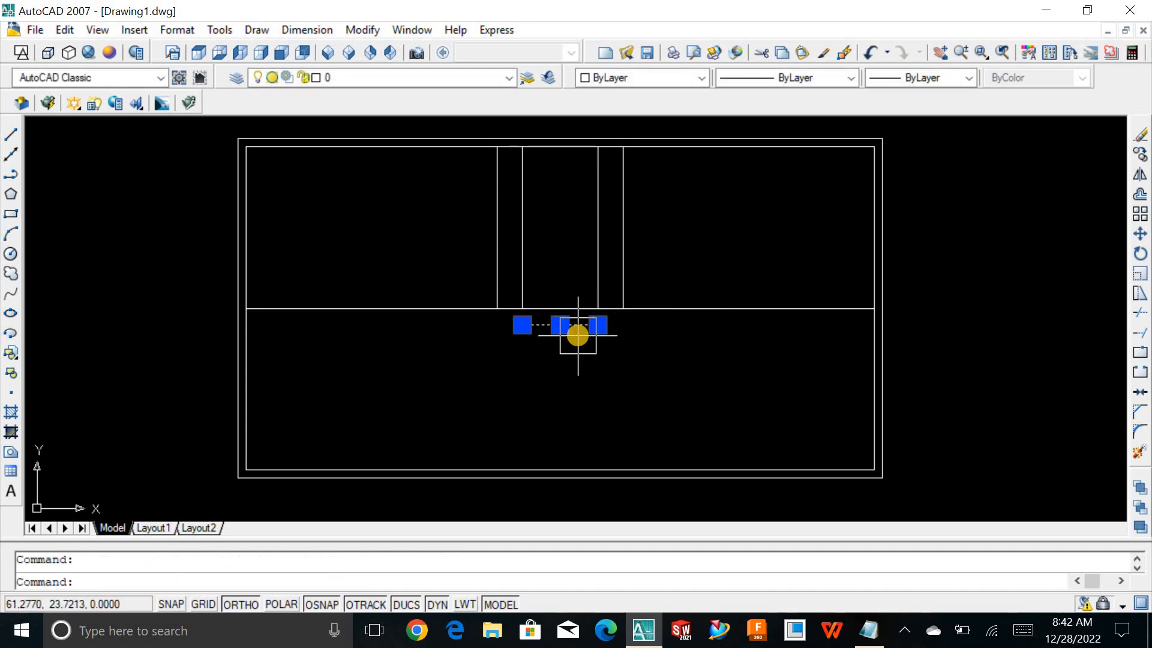
key("Delete")
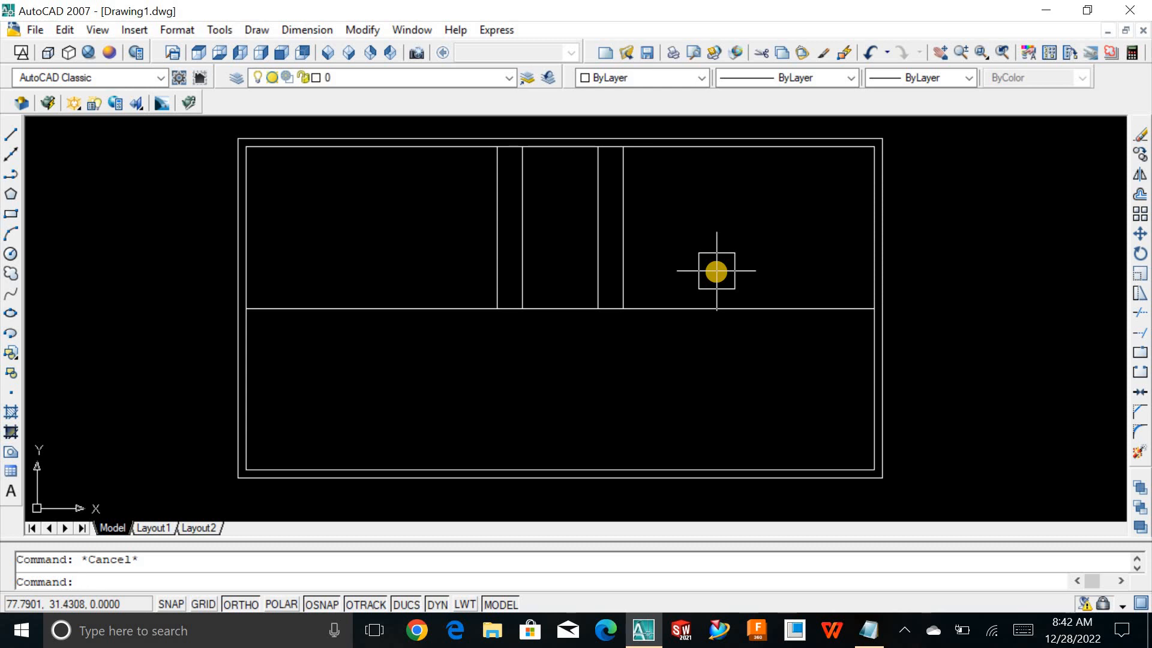
Offset the stair bay's bottom line upward repeatedly at 2 units to make nine tread lines up to the upper wall.
type("O")
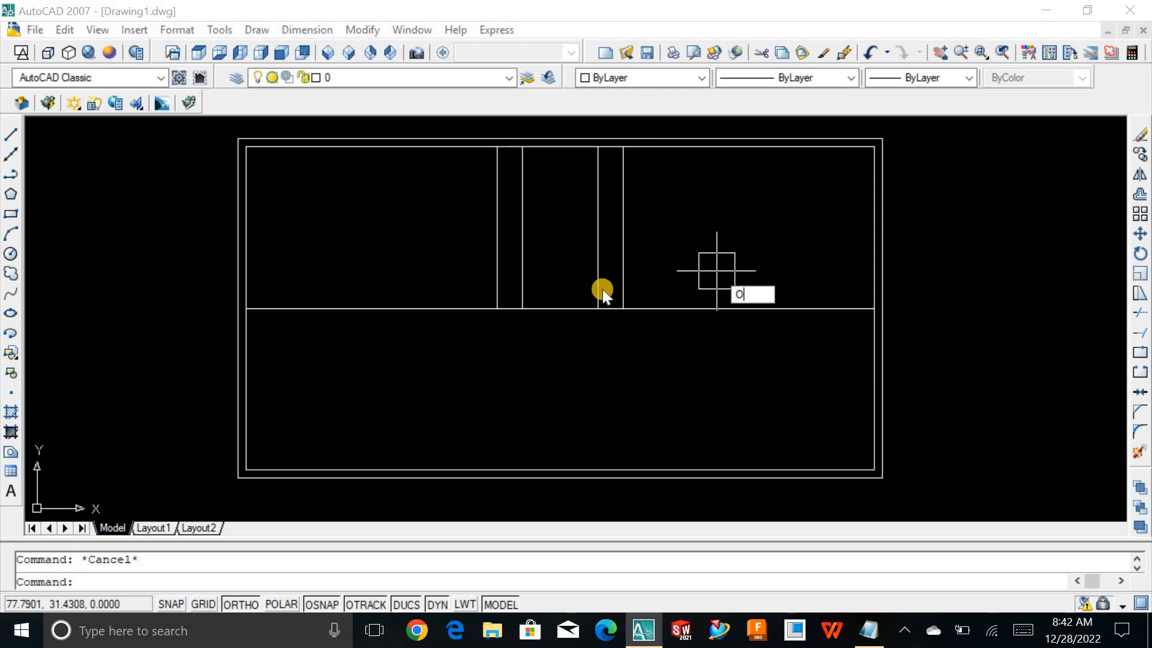
key("Return")
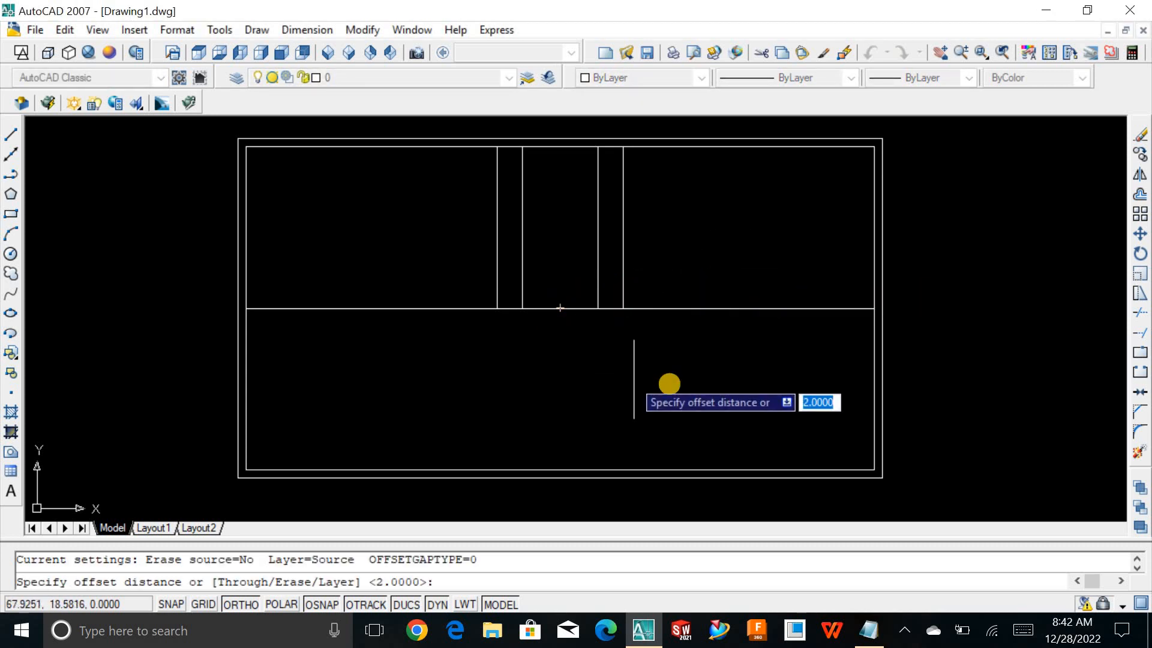
type("2")
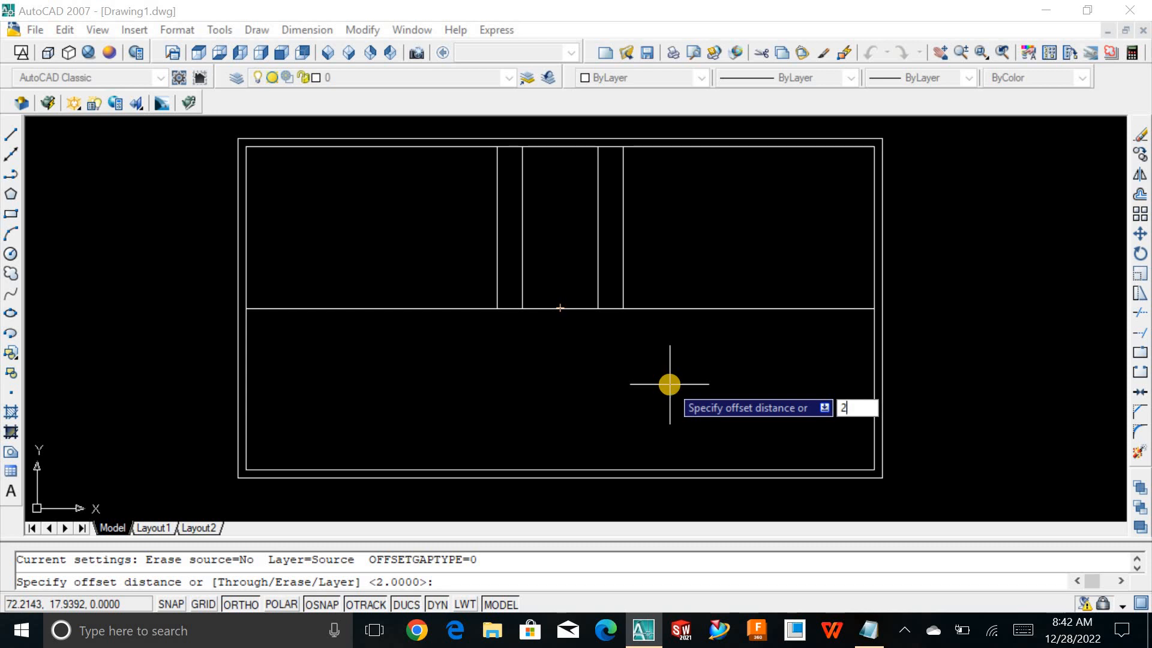
key("Return")
left_click(568, 309)
left_click(565, 277)
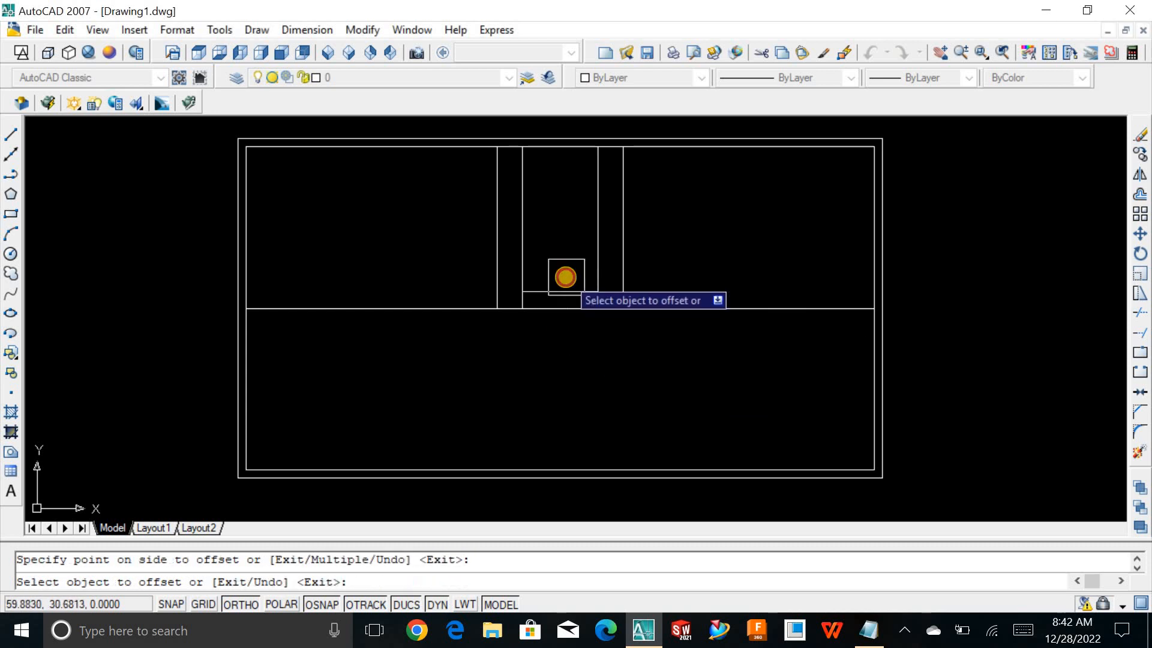
left_click(565, 283)
left_click(565, 264)
left_click(564, 264)
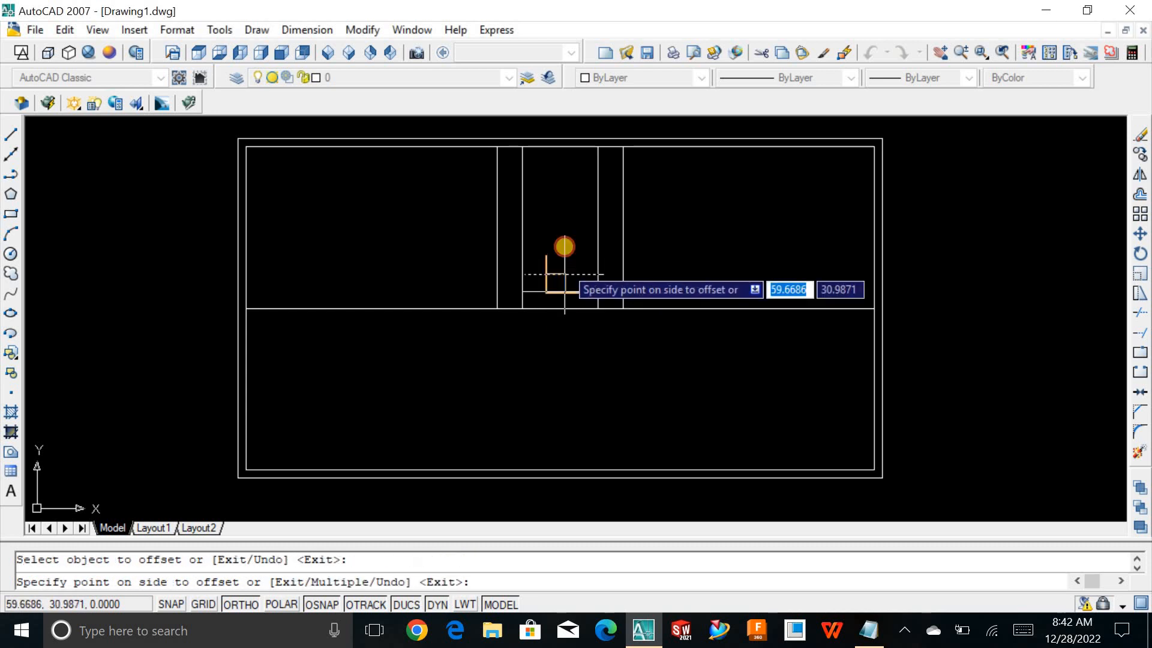
left_click(563, 252)
left_click(564, 258)
left_click(565, 217)
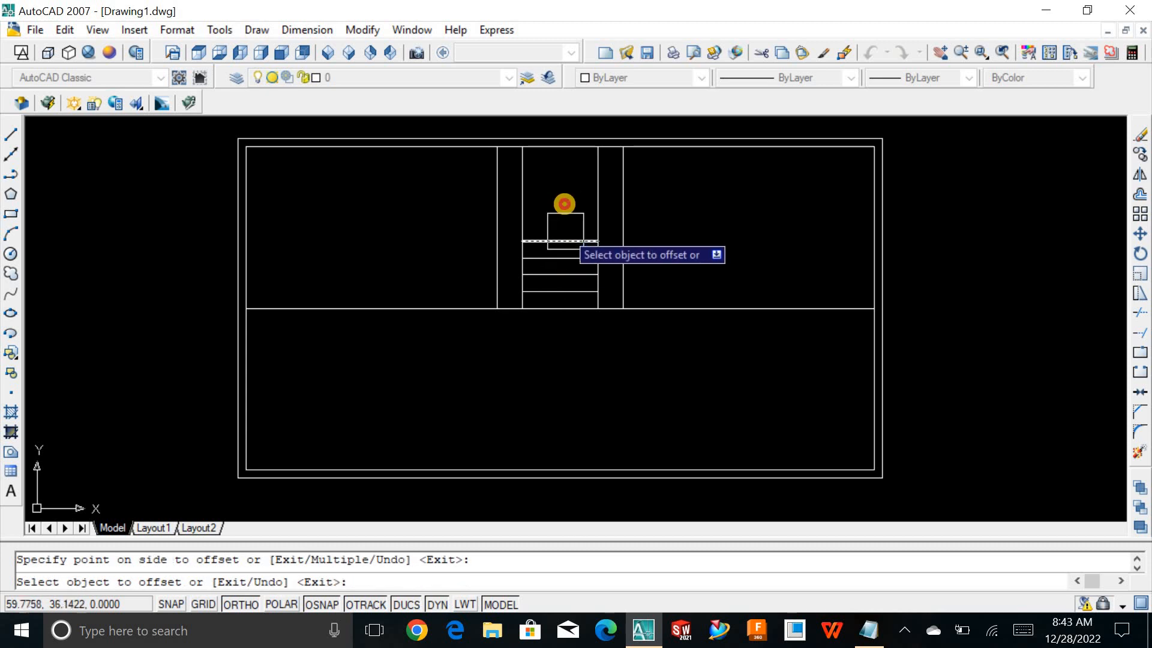
left_click(564, 234)
left_click(561, 213)
left_click(562, 225)
left_click(570, 203)
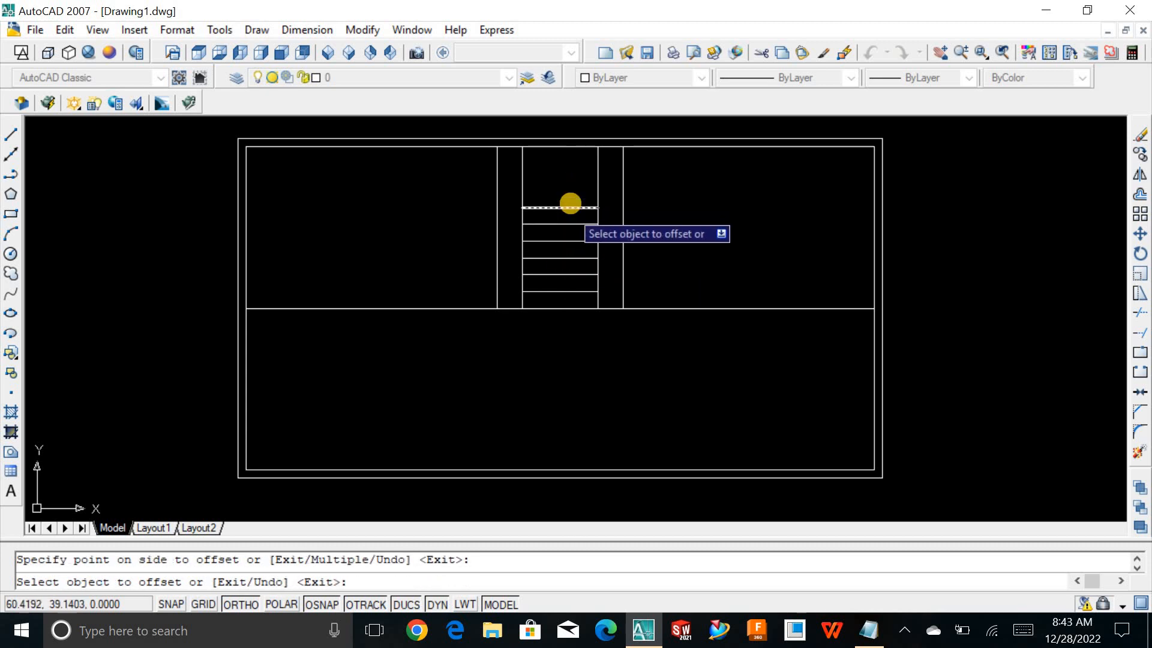
left_click(570, 203)
left_click(563, 188)
left_click(564, 197)
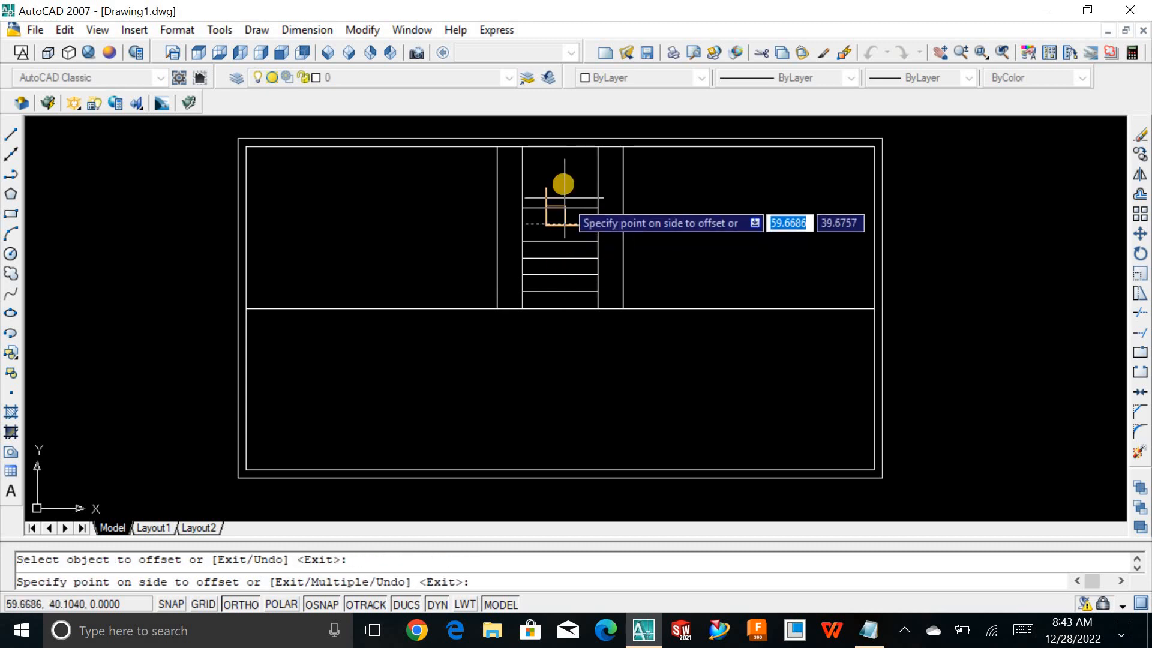
left_click(564, 178)
left_click(564, 191)
left_click(564, 182)
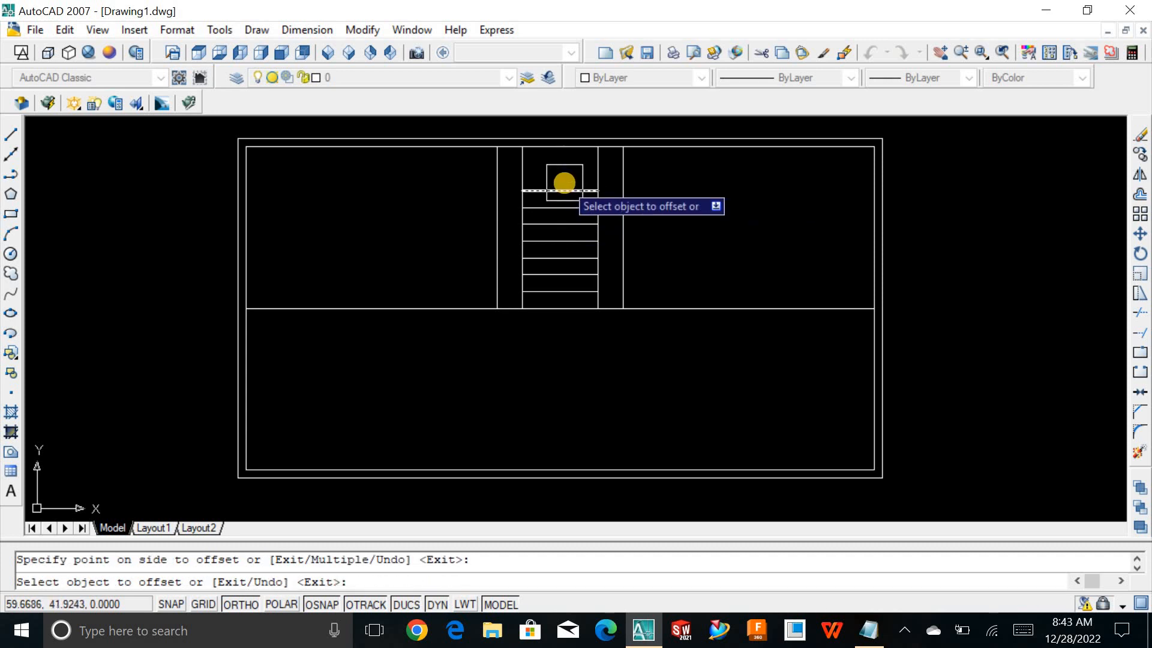
left_click(564, 183)
left_click(564, 167)
left_click(564, 159)
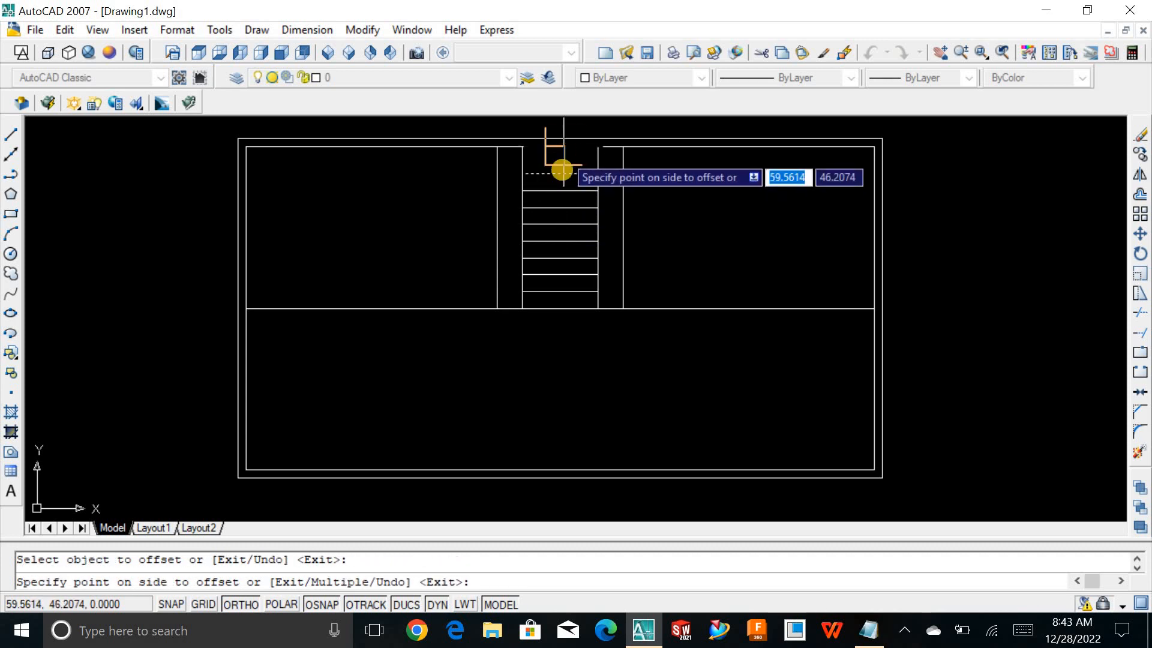
left_click(563, 126)
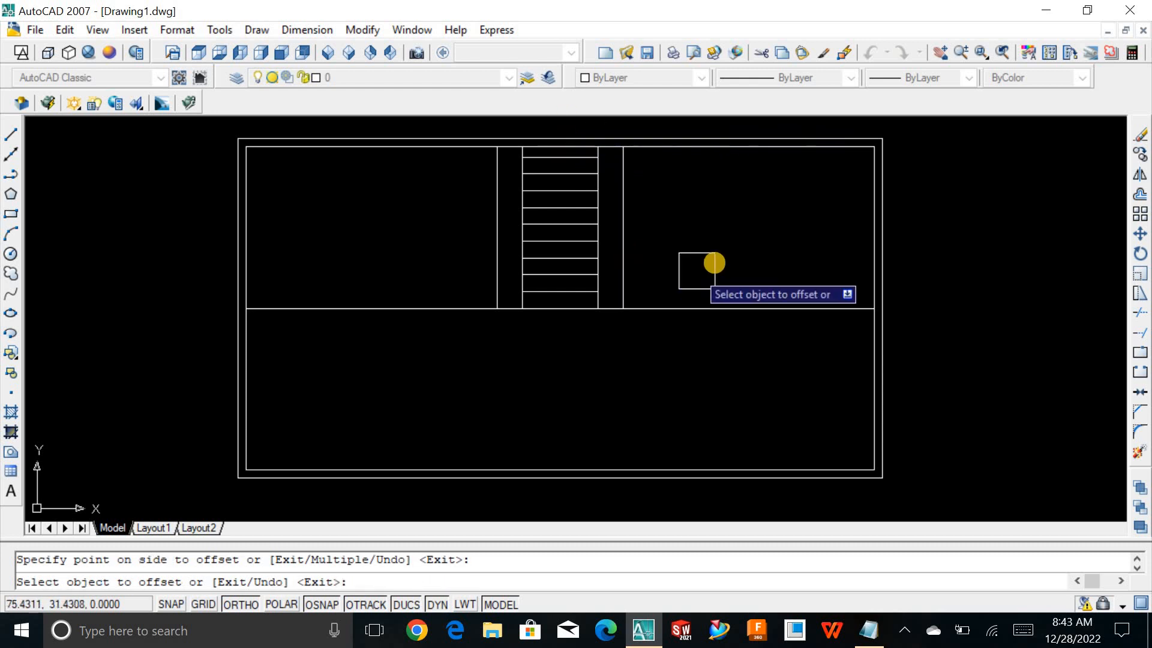
key("Escape")
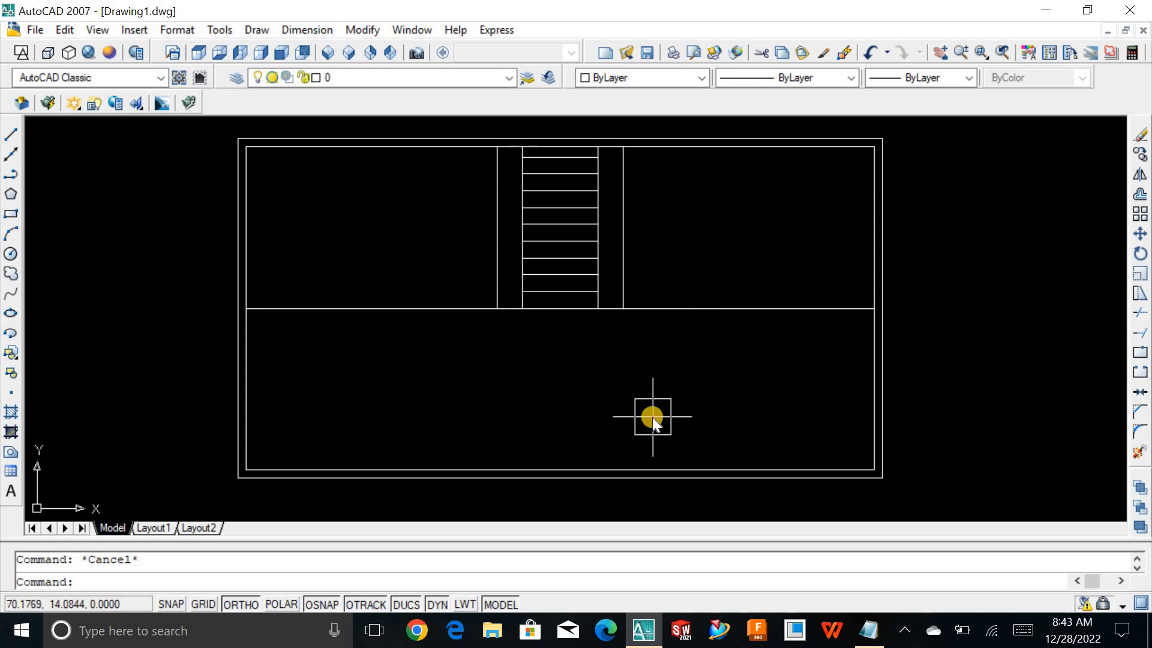
Draw a vertical leader without text from the middle of the third tread line down to below the staircase.
type("le")
key("Return")
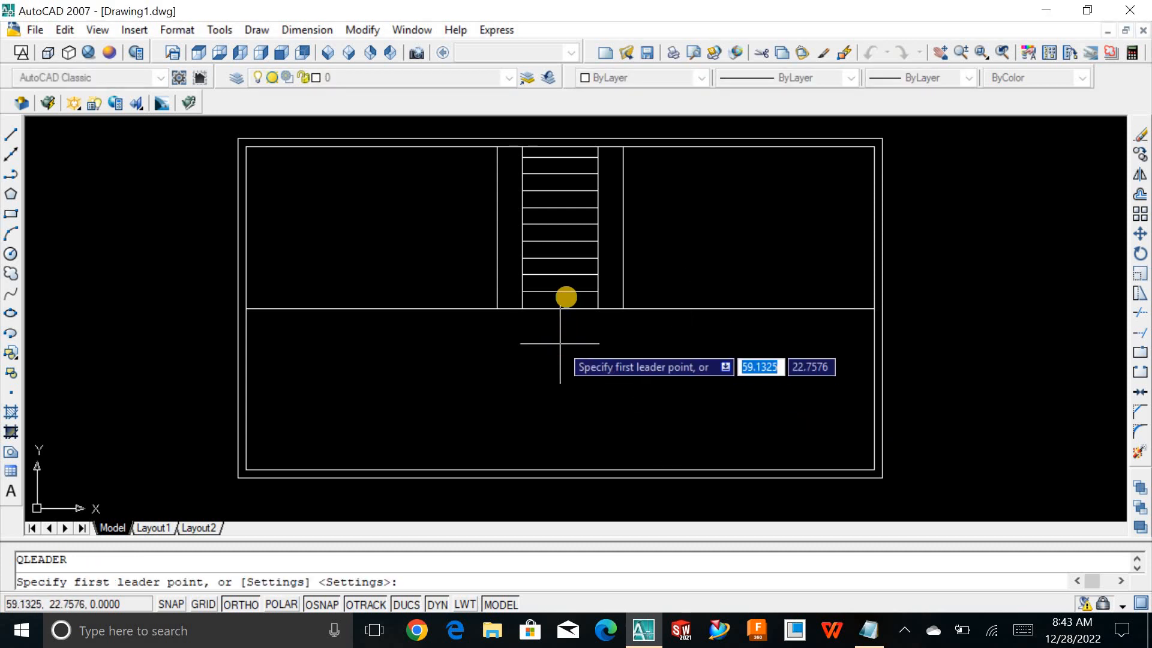
left_click(559, 257)
left_click(563, 343)
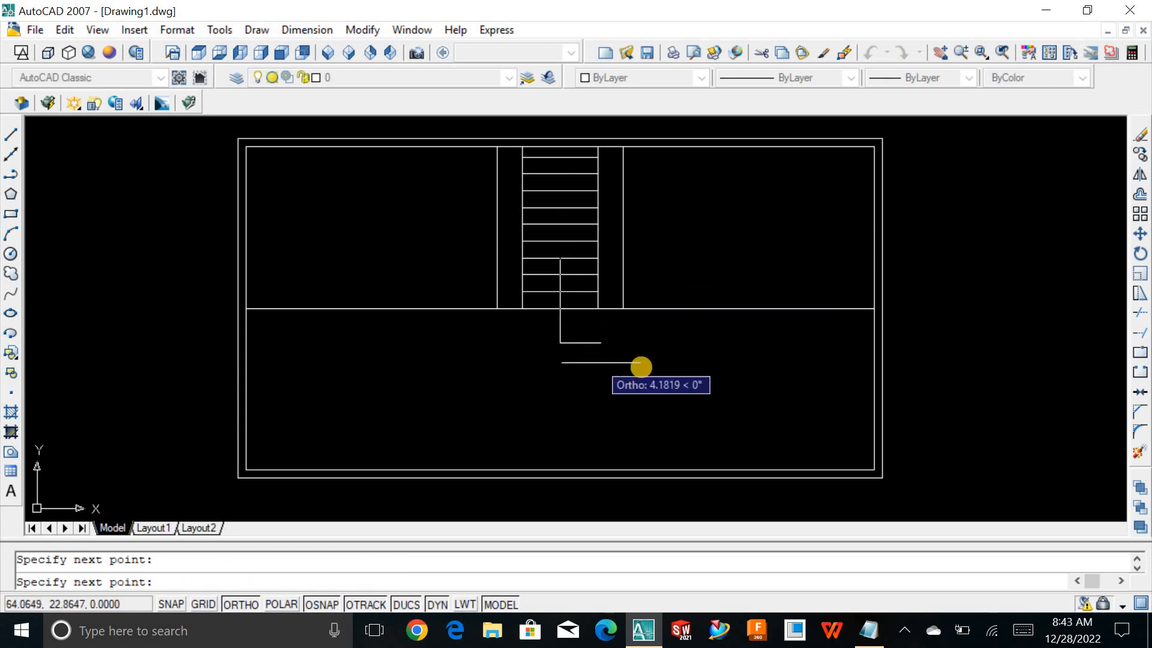
key("Escape")
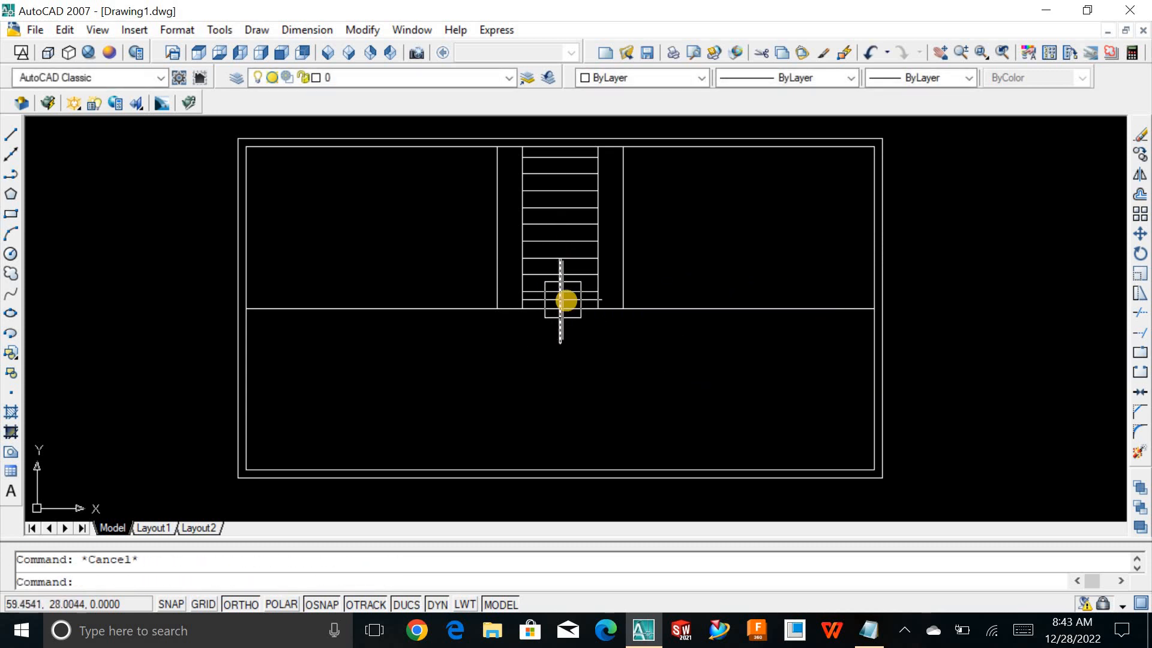
Examine the leader's arrowhead on the stairs up close, and bring the whole floor plan back into view.
scroll(566, 301, "up", 6)
scroll(581, 215, "down", 5)
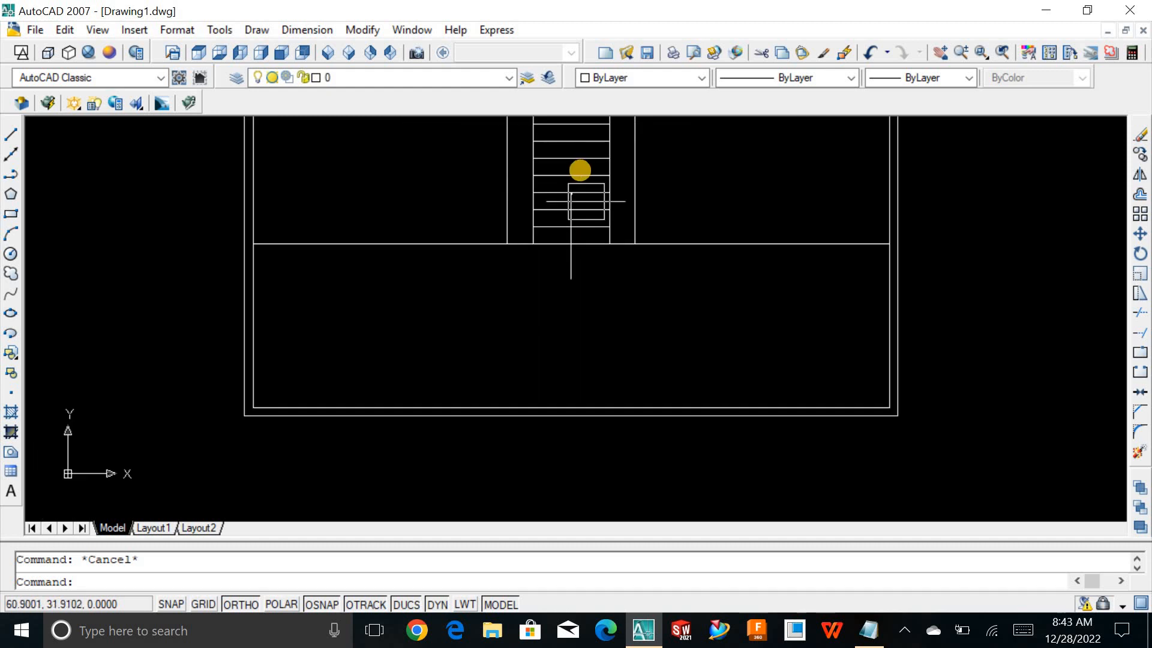
scroll(570, 192, "up", 10)
scroll(564, 204, "up", 3)
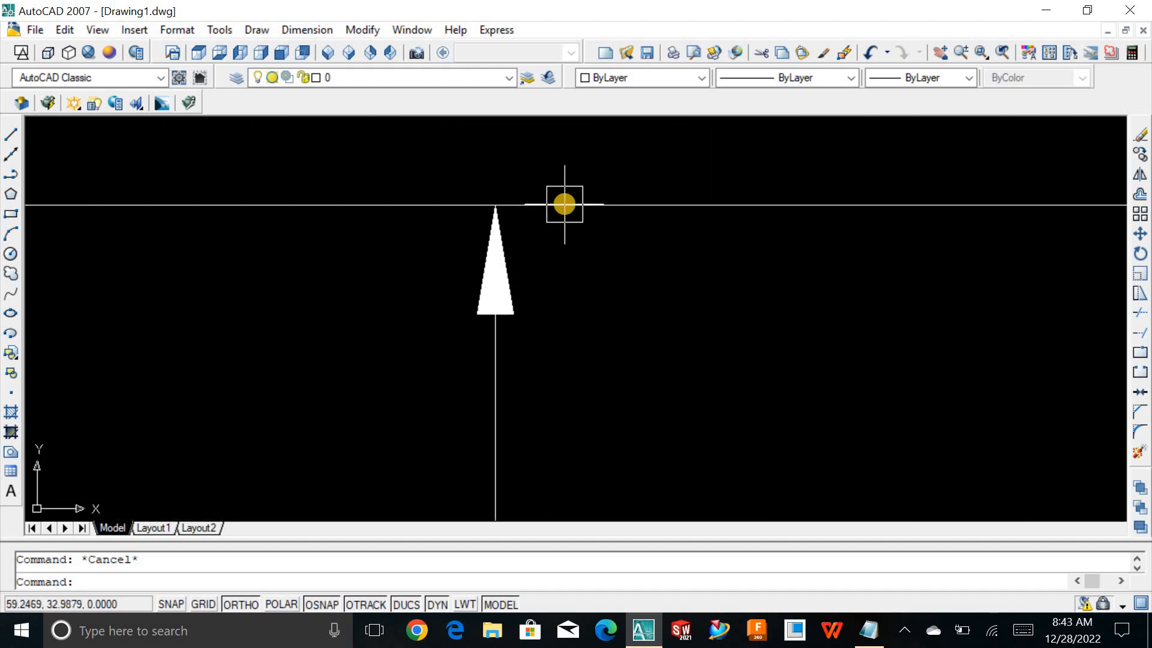
scroll(563, 203, "down", 10)
scroll(563, 203, "up", 2)
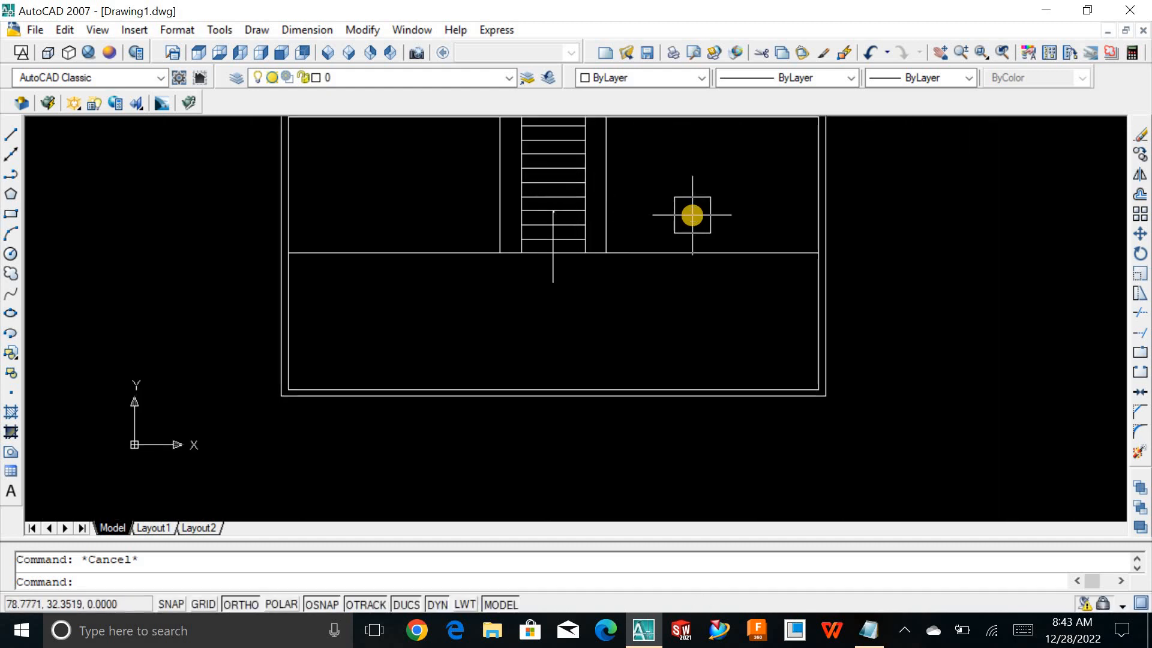
scroll(693, 214, "up", 2)
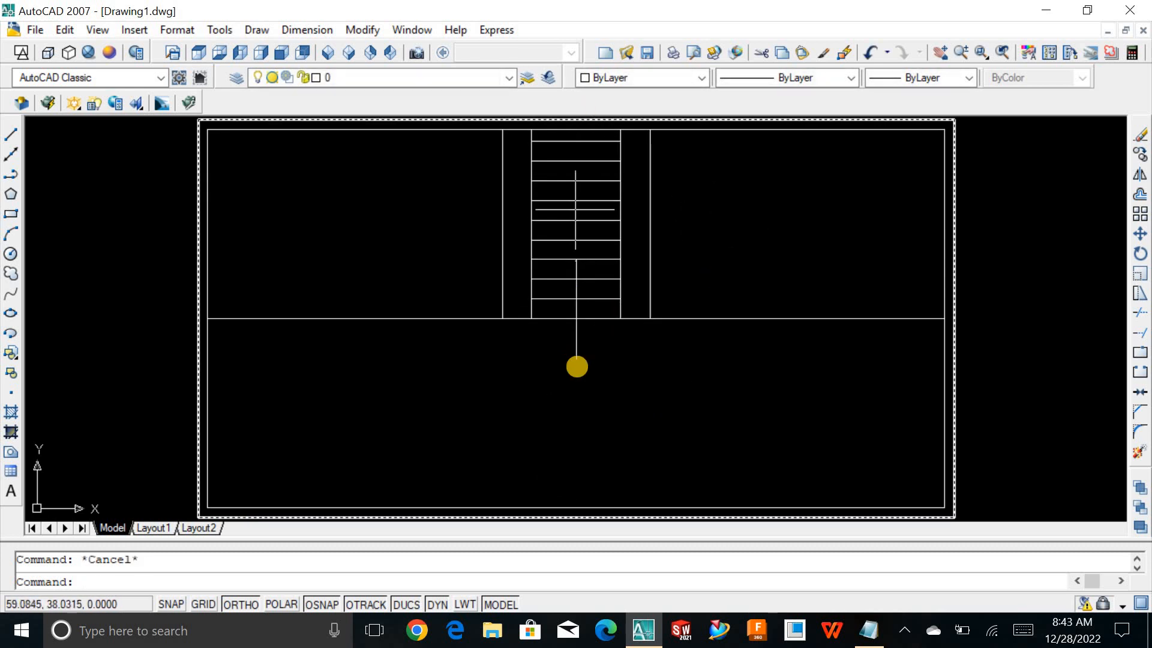
scroll(726, 283, "down", 2)
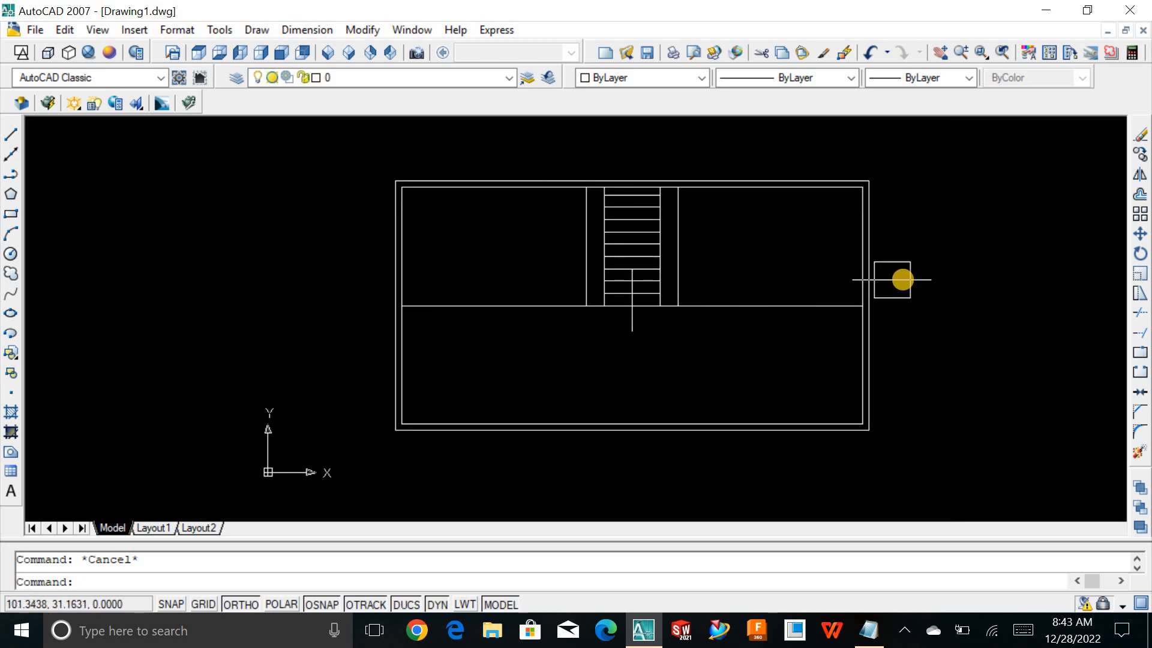
middle_click(902, 279)
middle_click(903, 280)
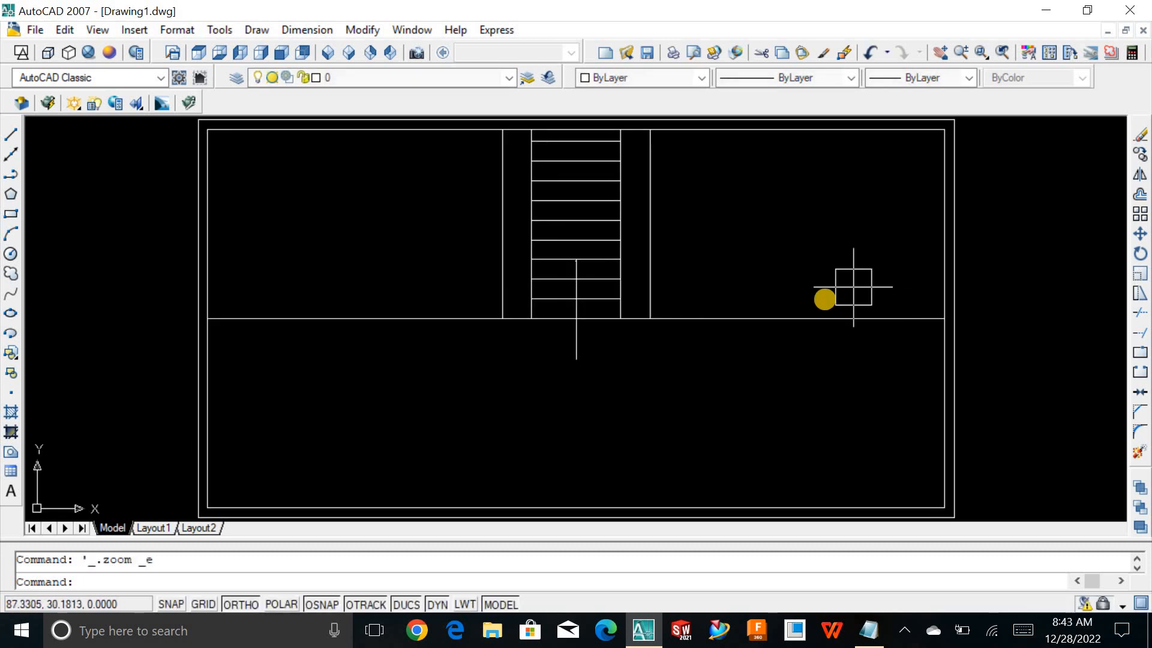
key("Escape")
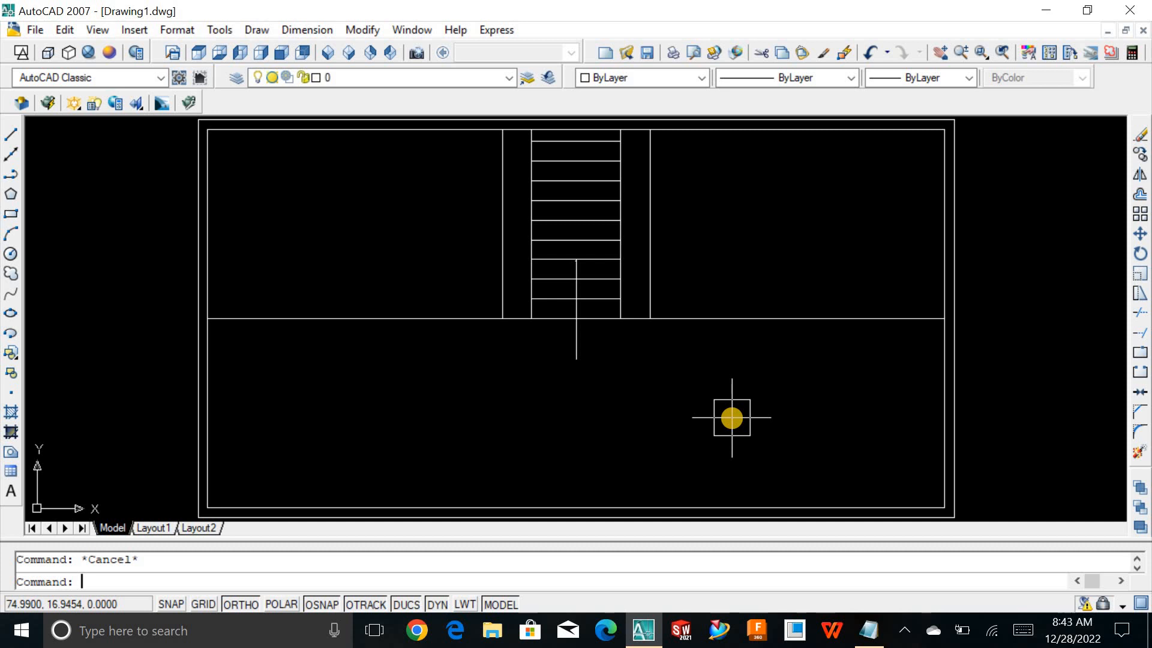
Offset the horizontal partition line downward to form a wall as thick as the outer walls.
type("o")
key("Return")
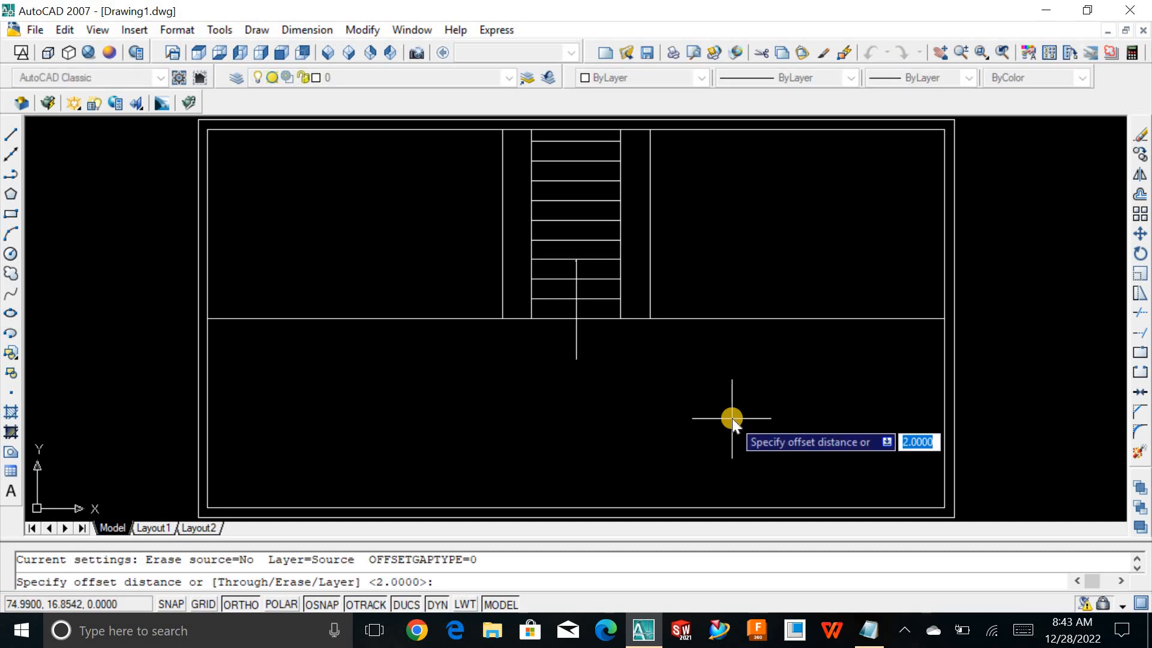
key("Return")
left_click(777, 327)
left_click(772, 372)
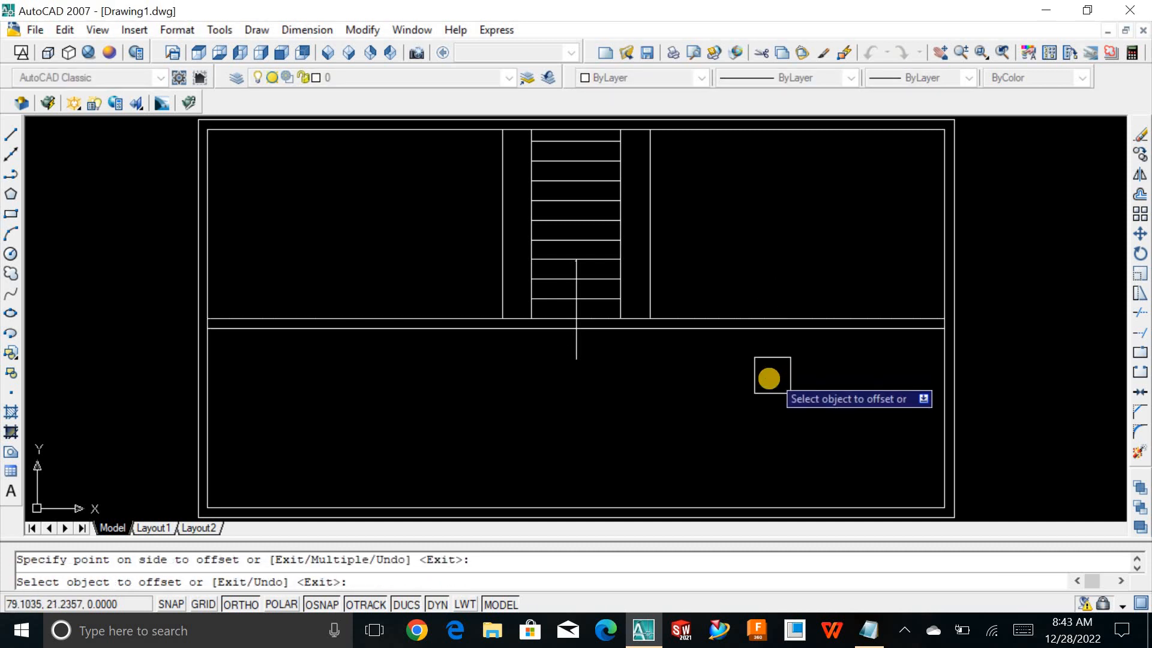
key("Escape")
Trim the inner boundary line between the two partition lines at both ends so the partition joins the outer walls.
scroll(905, 306, "up", 5)
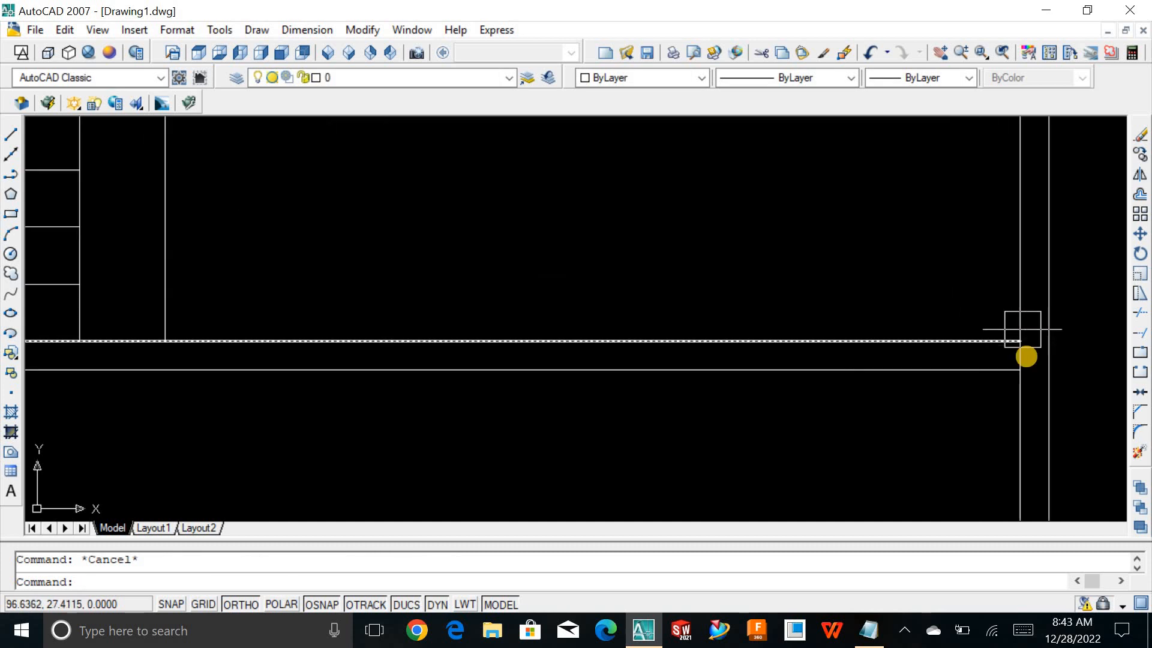
type("tr")
key("Return")
key("Return")
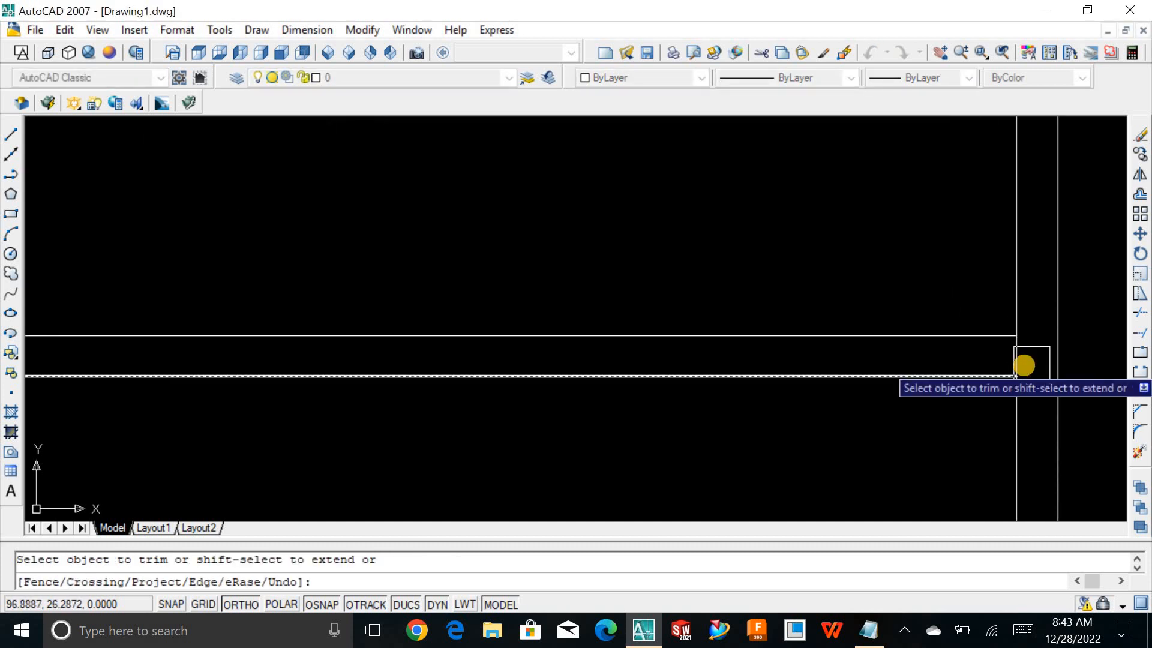
scroll(958, 370, "down", 5)
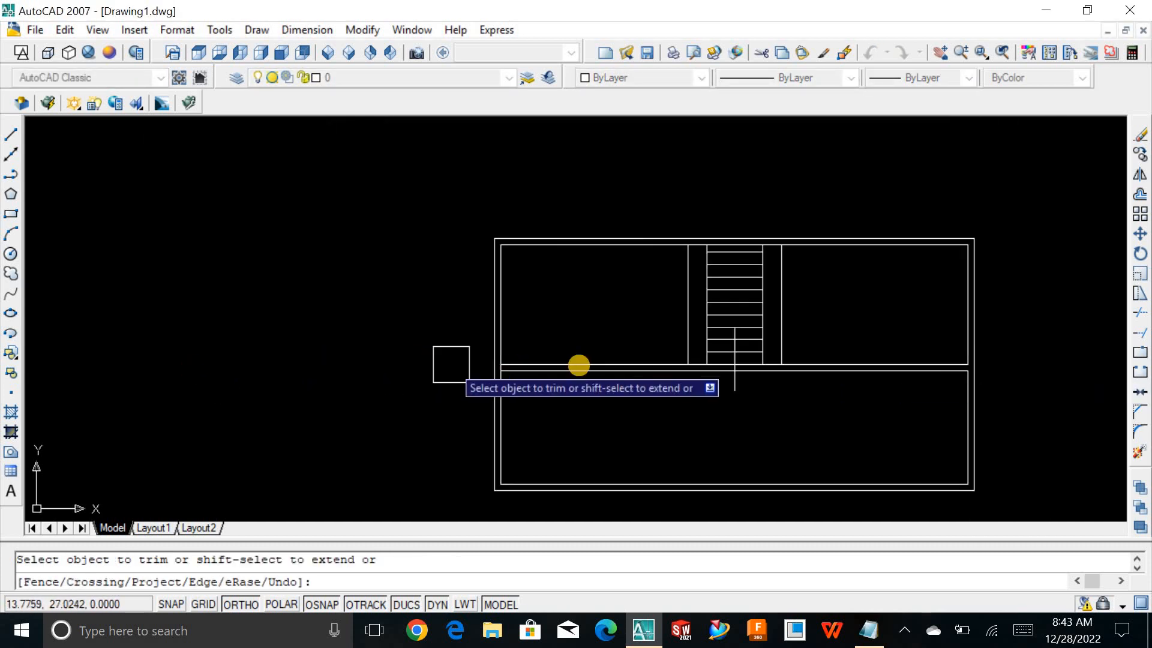
scroll(341, 383, "up", 5)
scroll(373, 378, "down", 4)
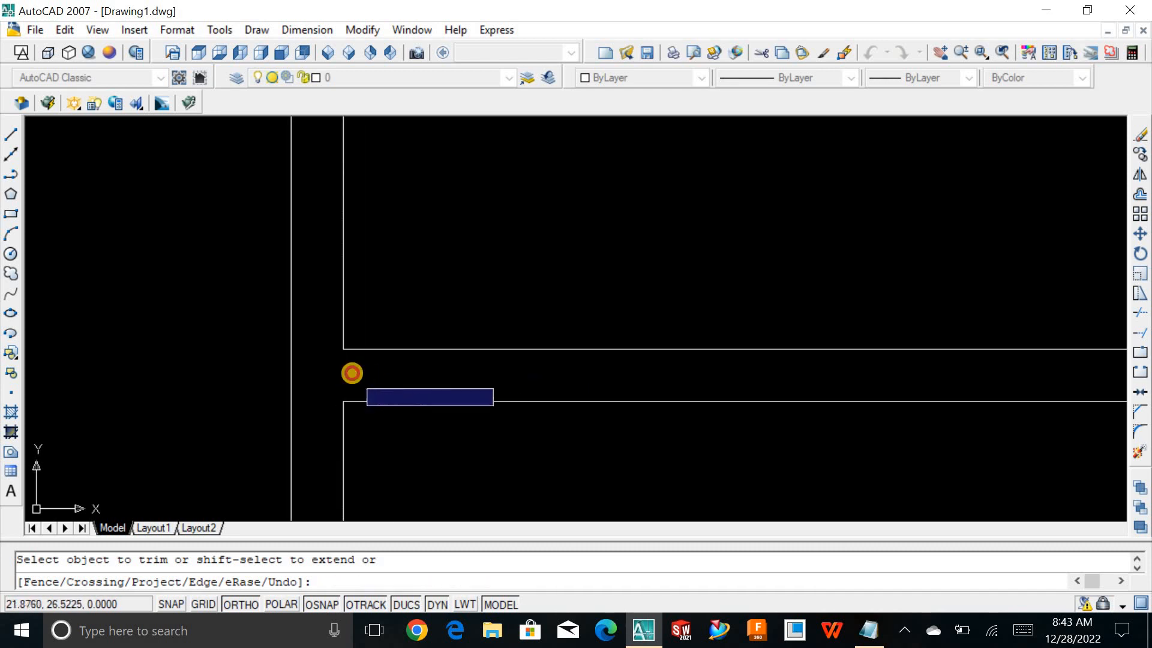
key("Escape")
View the whole floor plan and examine the partition wall below the staircase up close.
type("z")
key("Return")
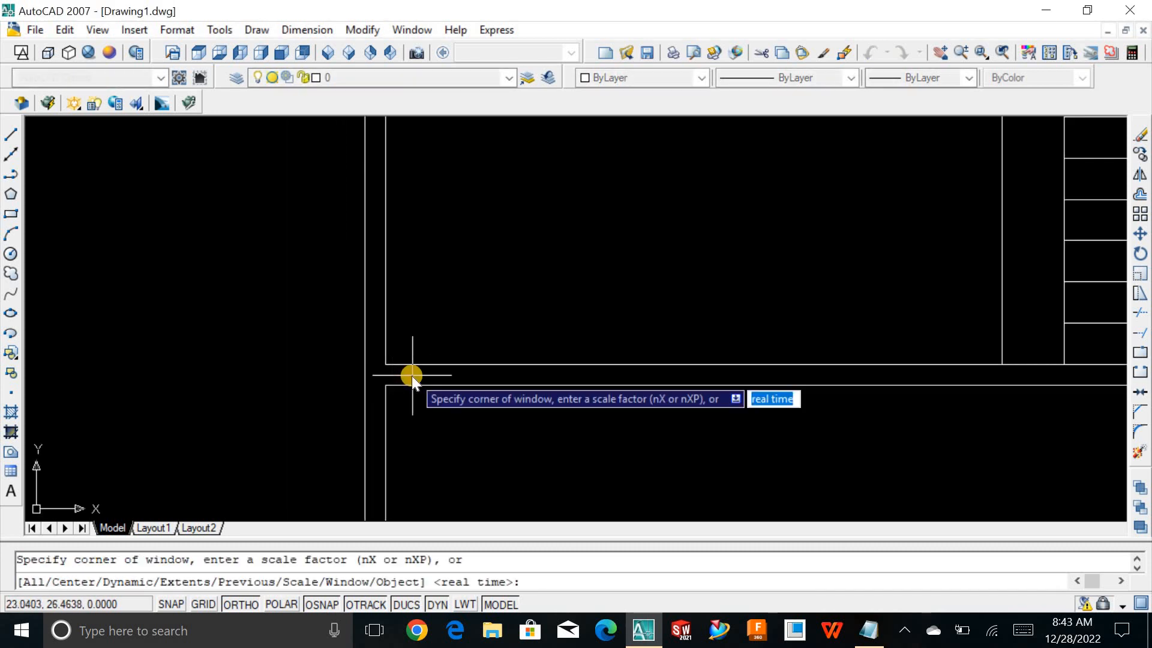
type("e")
key("Return")
scroll(547, 377, "down", 2)
key("Escape")
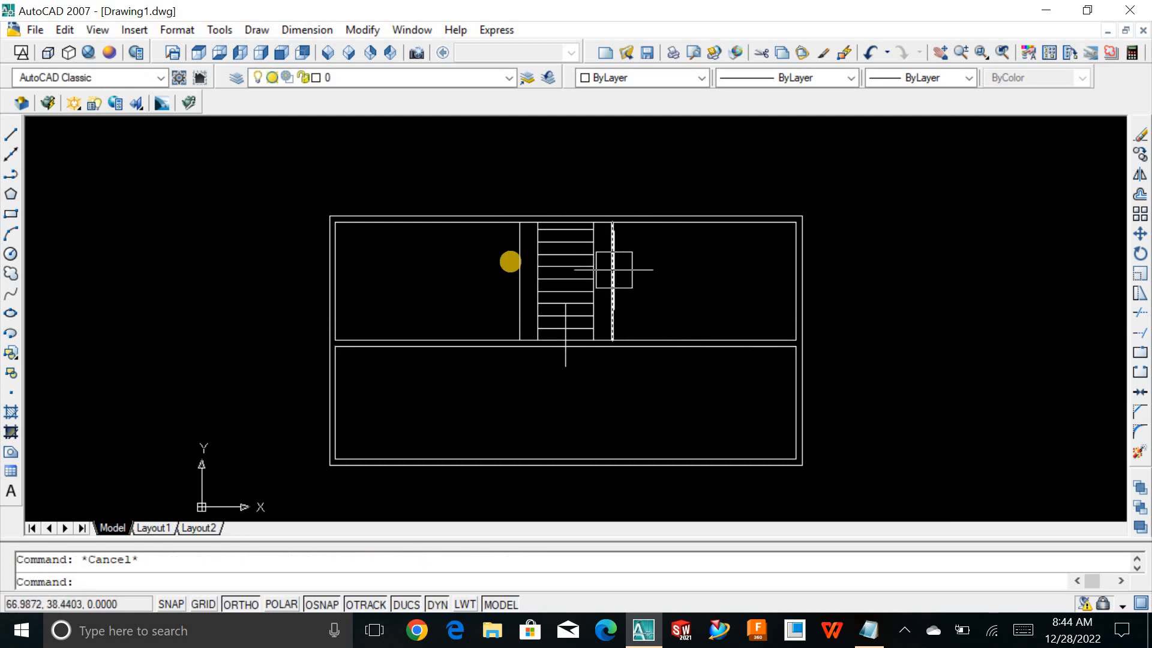
scroll(518, 264, "up", 2)
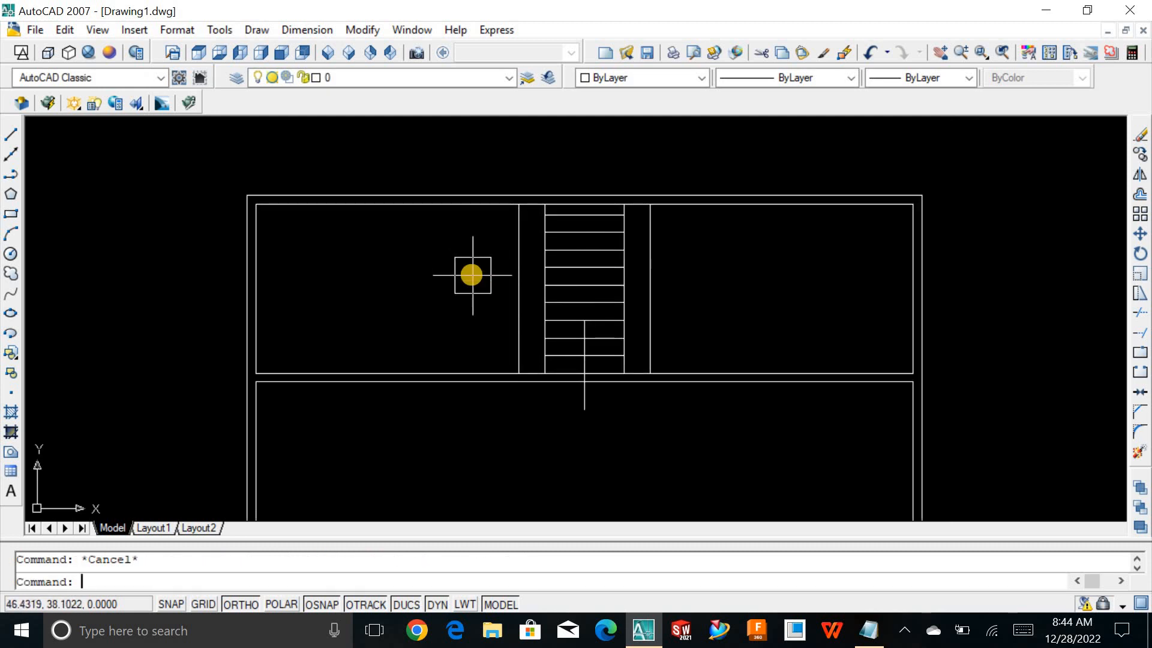
scroll(528, 376, "up", 3)
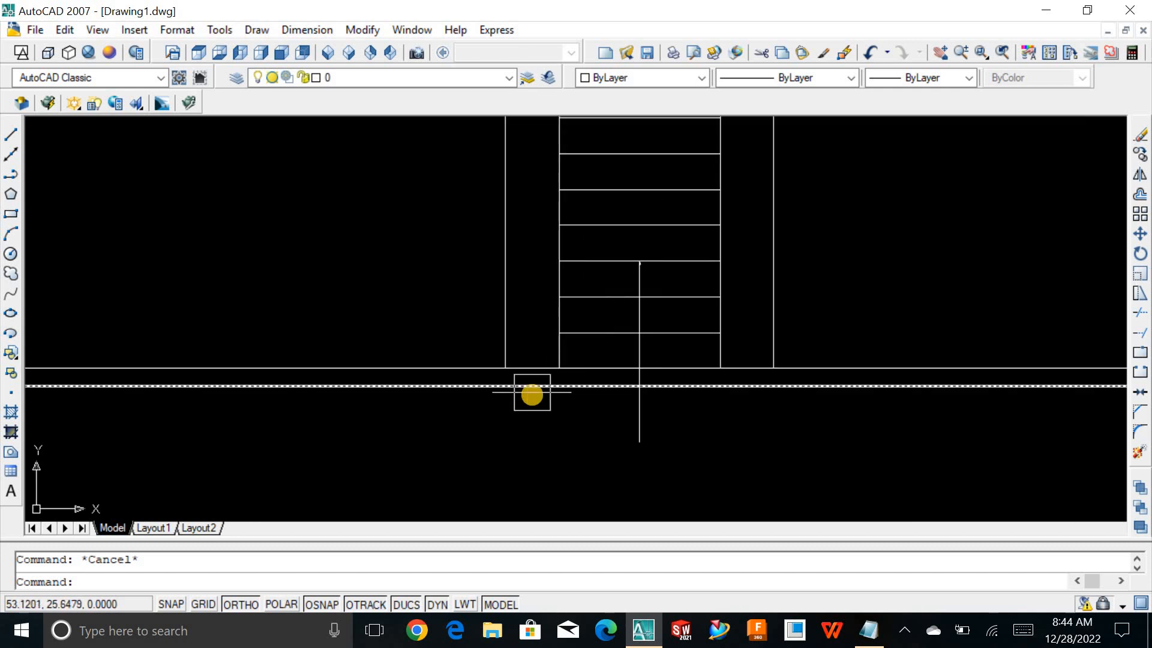
scroll(531, 408, "down", 2)
scroll(527, 413, "up", 2)
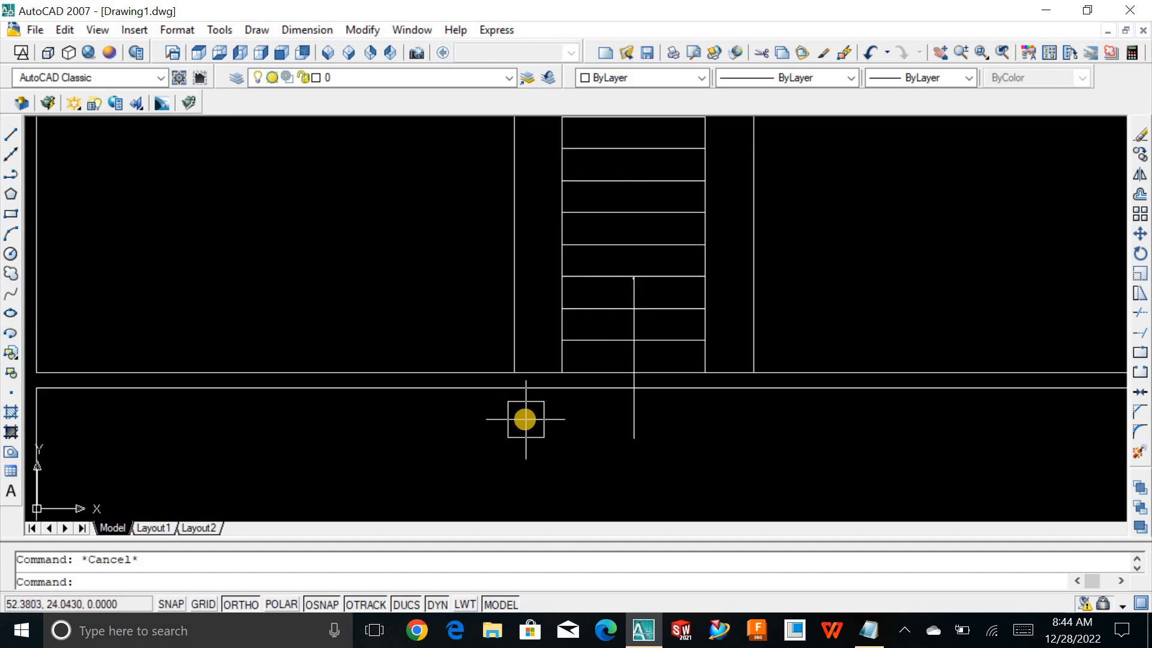
Draw short vertical lines across the partition wall's thickness, extending the left passage line and the staircase's left edge.
type("l")
key("Return")
left_click(516, 383)
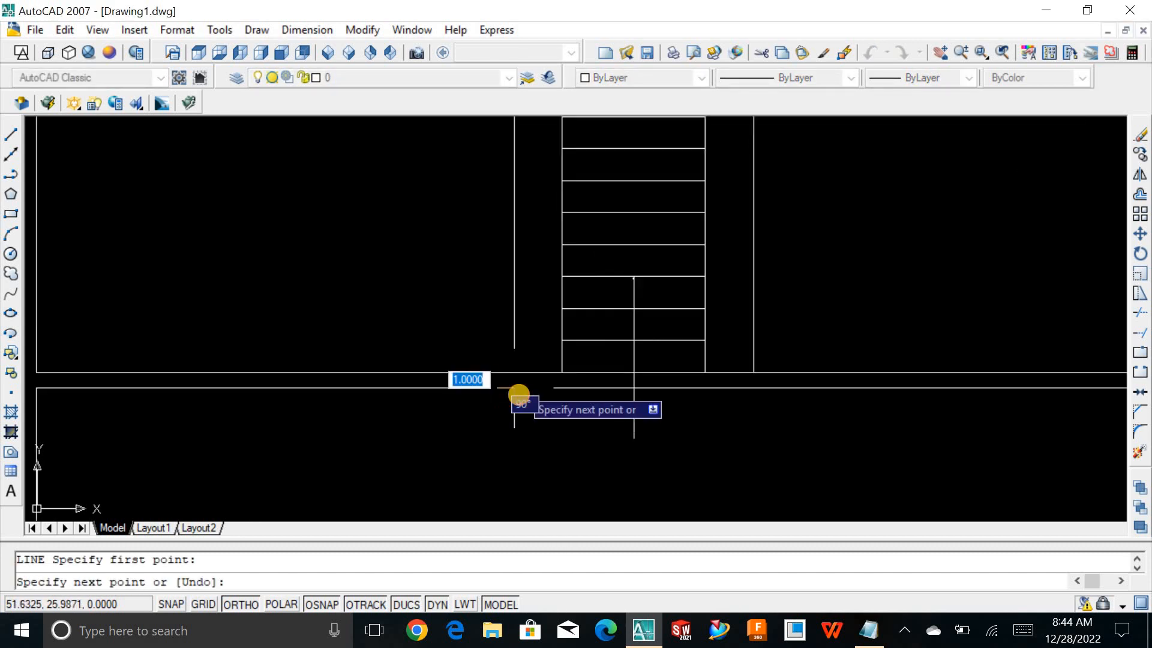
key("Return")
key("Return")
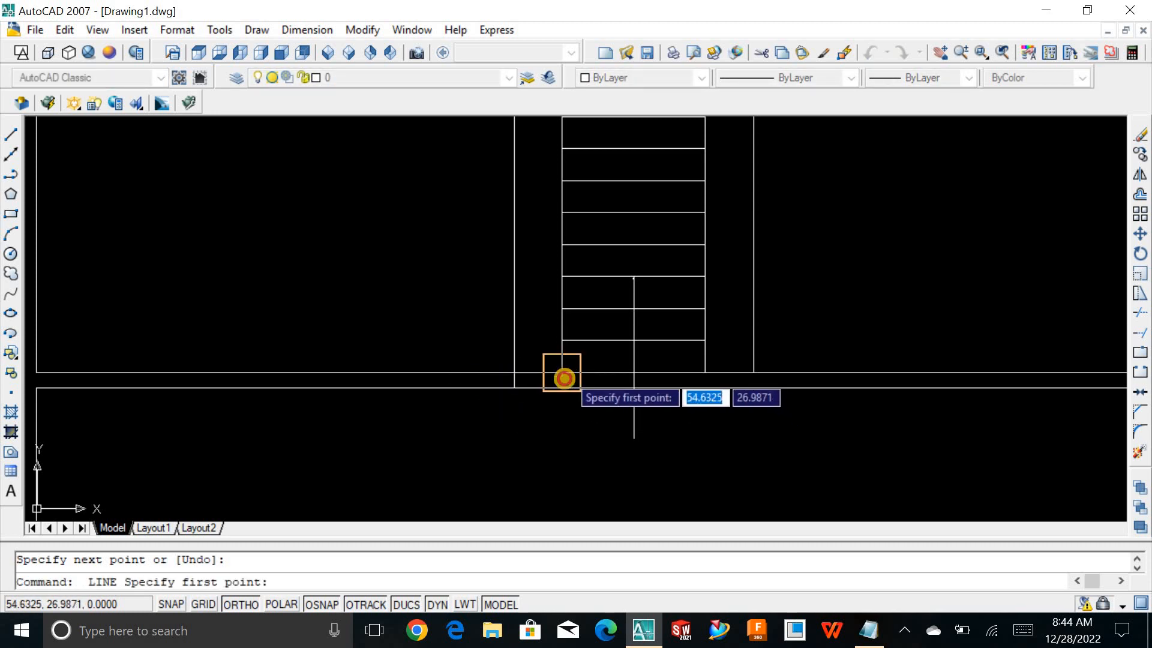
left_click(562, 378)
left_click(562, 388)
key("Escape")
key("Escape")
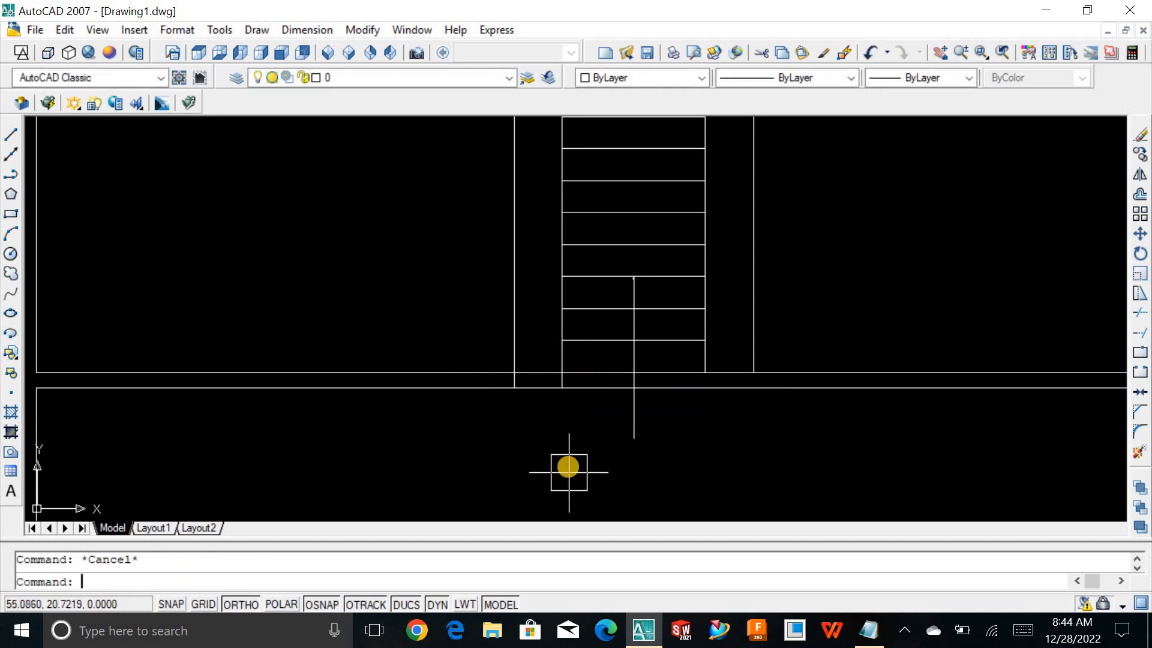
Trim both partition lines between the two short vertical lines to open the passage left of the staircase.
type("Tr")
key("Return")
key("Return")
left_click(570, 455)
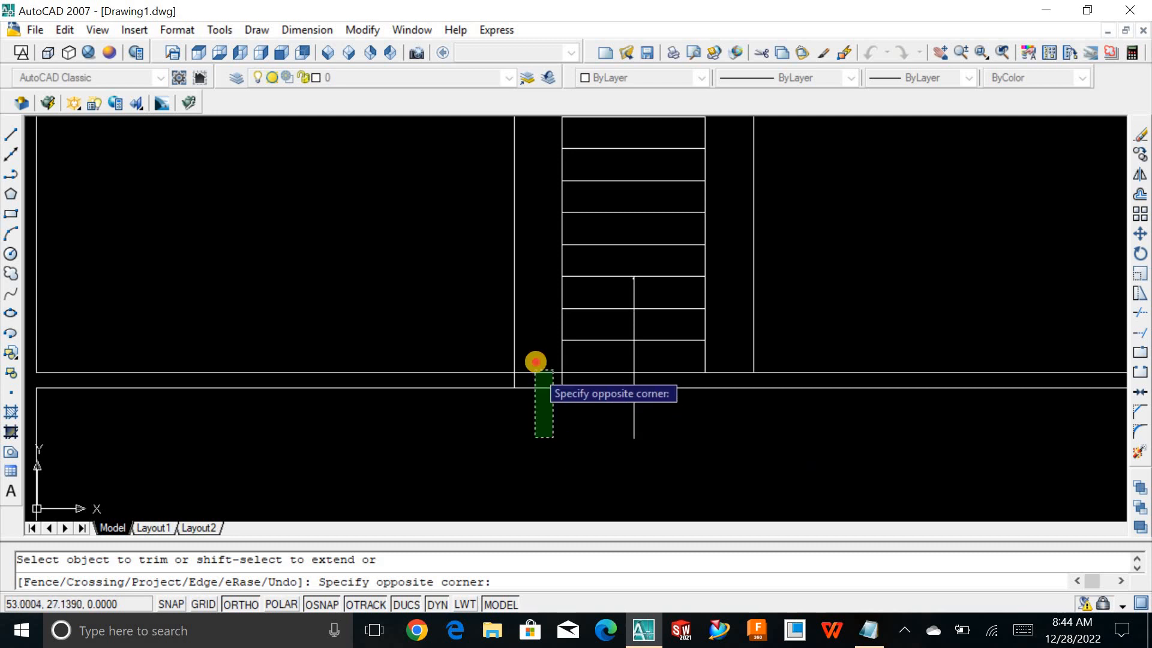
left_click(556, 367)
key("Escape")
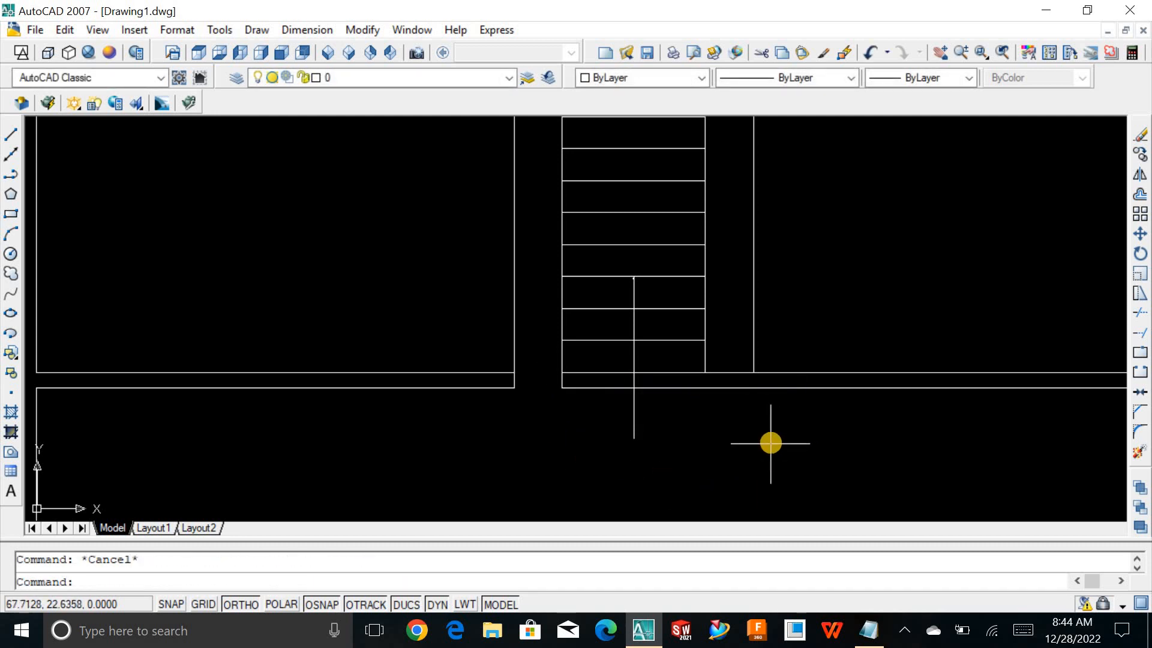
Draw short vertical lines across the partition wall's thickness, extending the staircase's right edge and the right passage line.
left_click(711, 384)
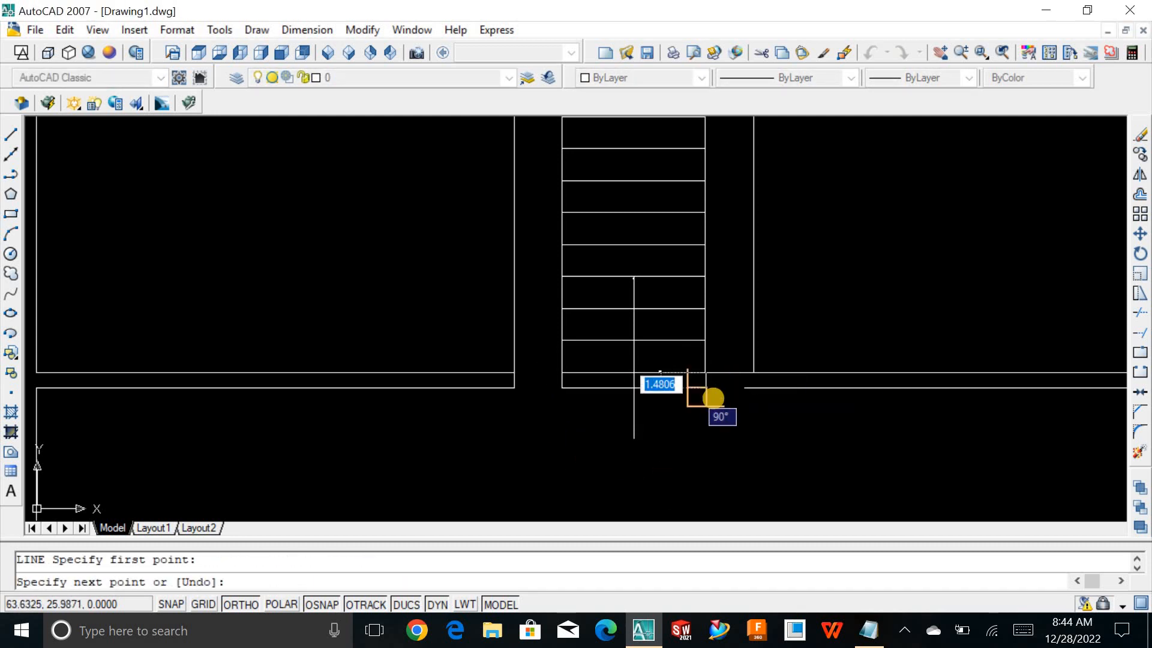
left_click(714, 390)
key("Return")
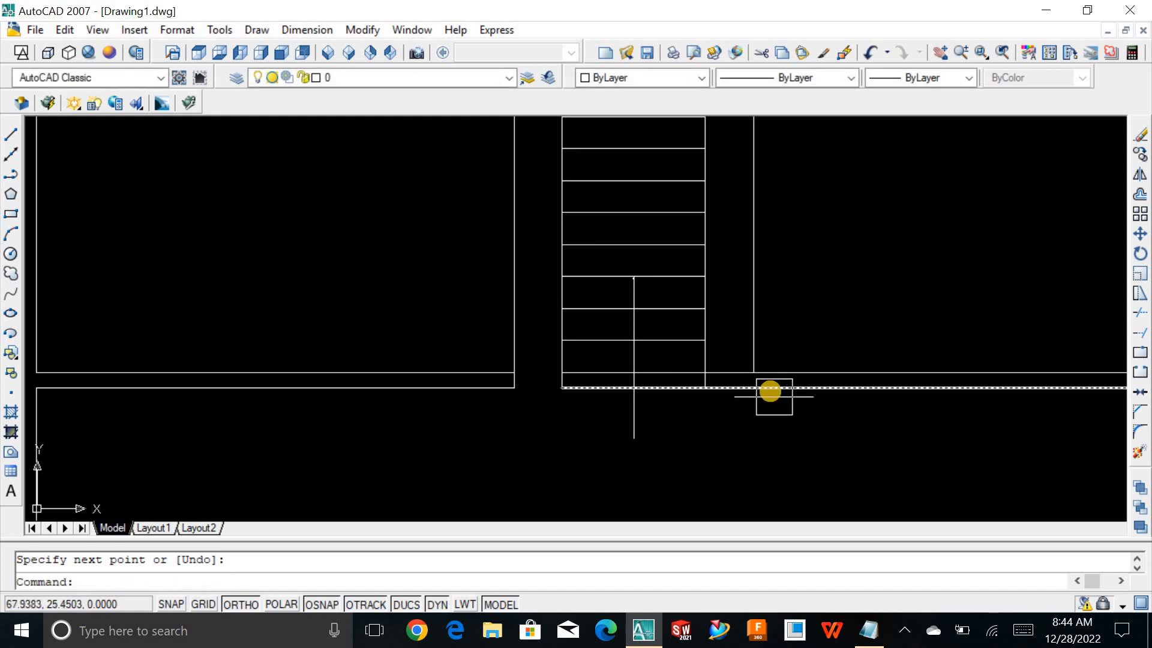
key("Return")
left_click(762, 379)
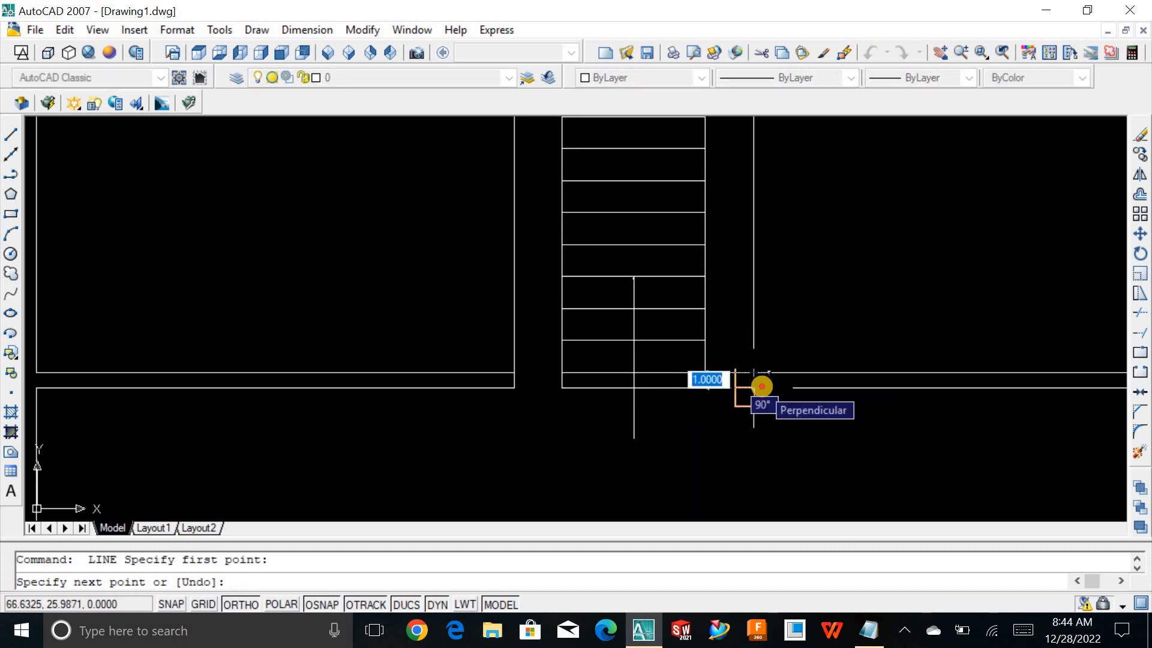
left_click(762, 387)
key("Return")
key("Return")
key("Escape")
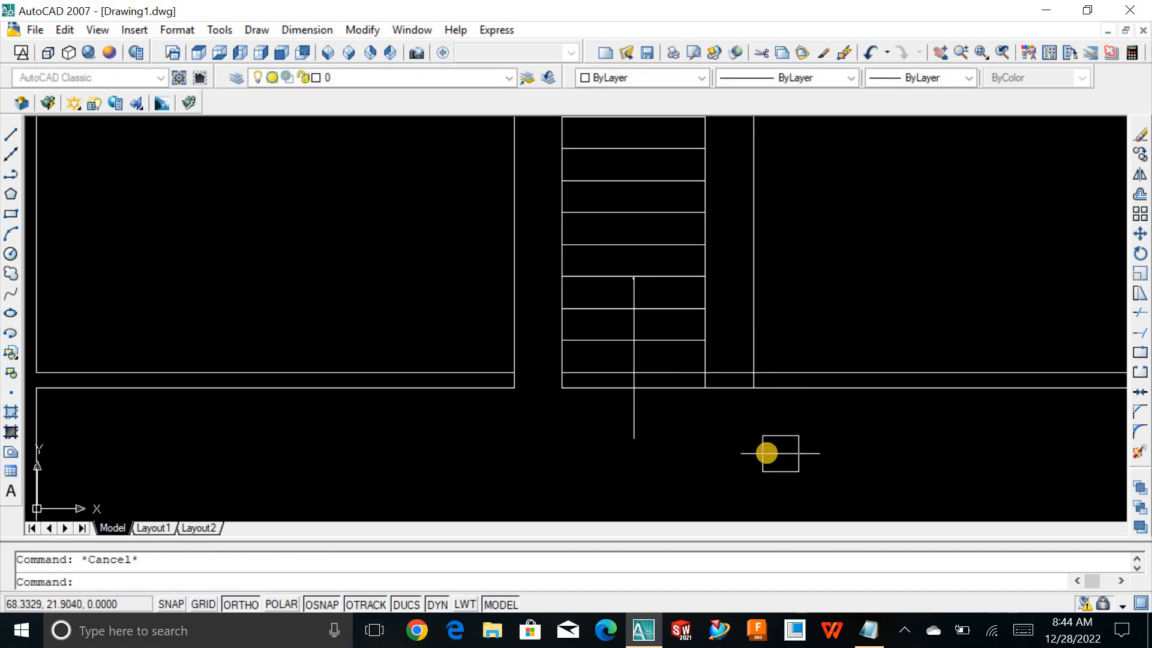
Trim both partition lines between the two short vertical lines to open the passage right of the staircase.
type("tr")
key("Return")
key("Return")
left_click(738, 432)
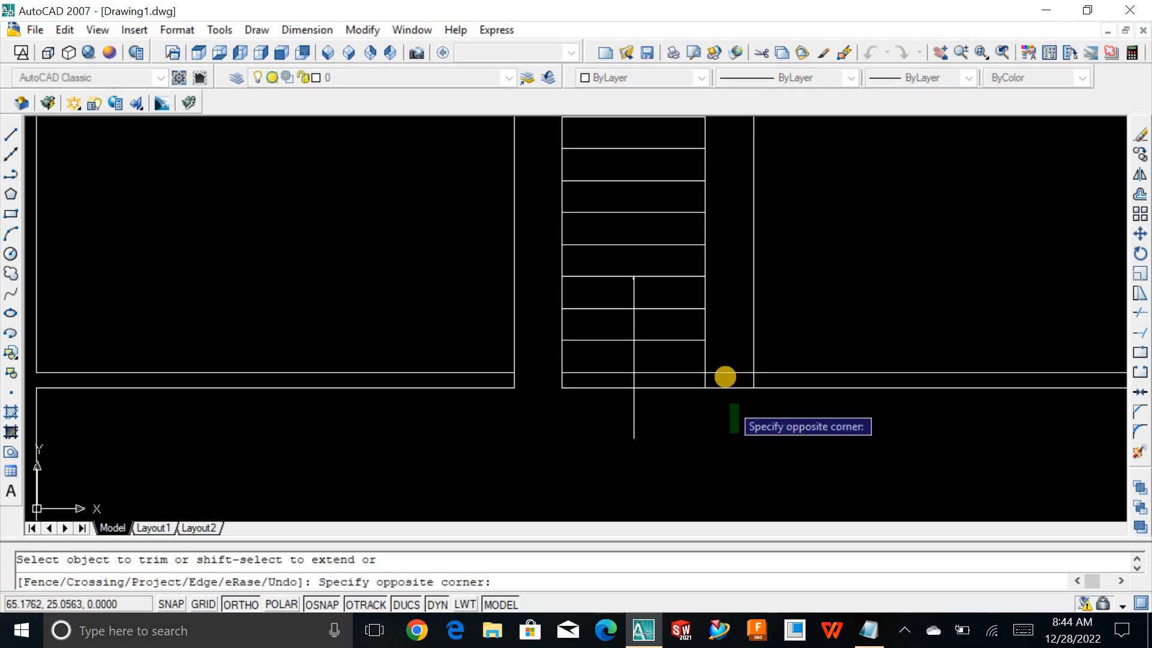
left_click(725, 359)
scroll(774, 438, "down", 3)
scroll(809, 453, "up", 1)
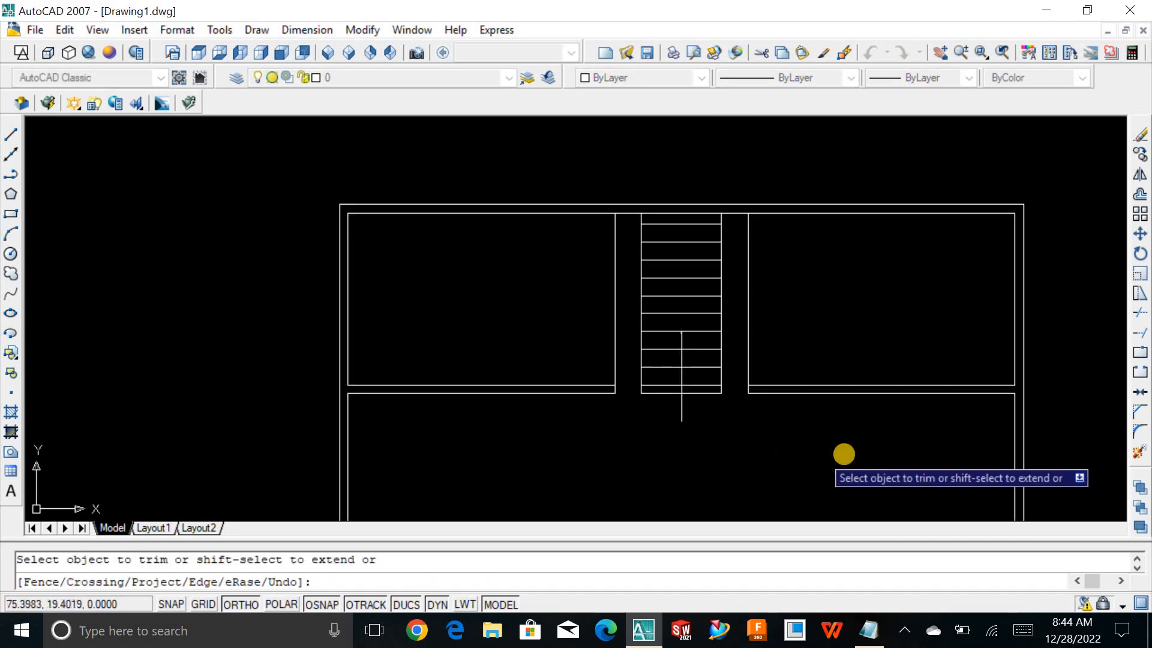
key("Escape")
type("o")
key("Return")
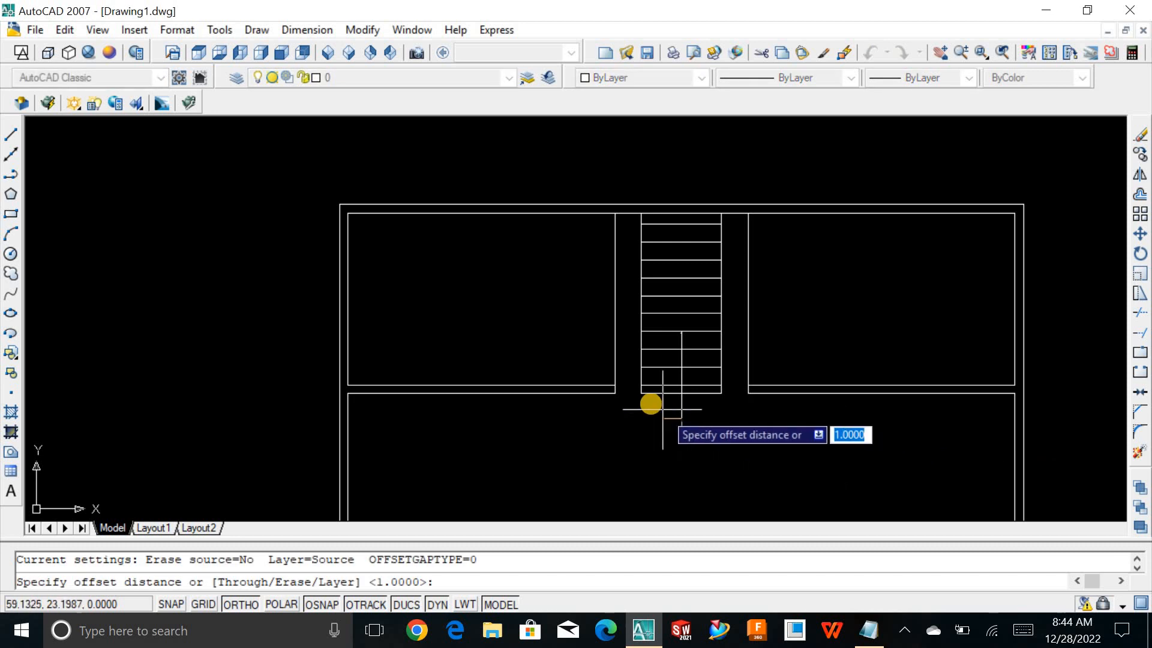
scroll(610, 394, "up", 3)
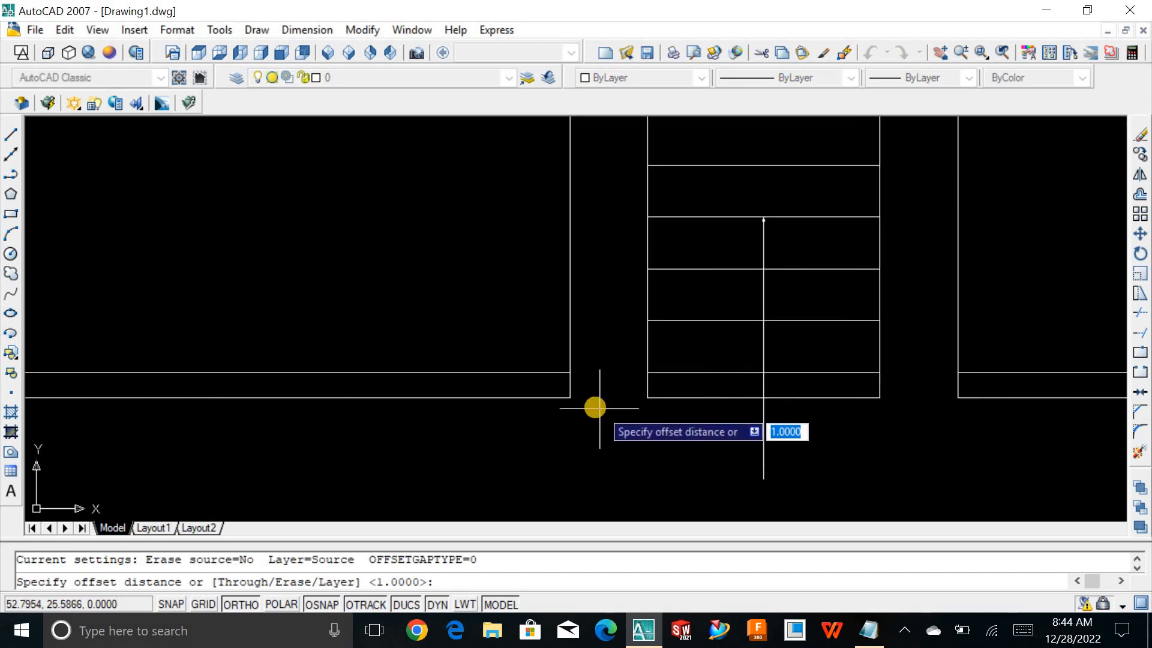
key("Escape")
scroll(594, 403, "up", 1)
key("Escape")
Draw a vertical line across the end of the left partition wall, from its upper line to its lower line.
type("l")
key("Return")
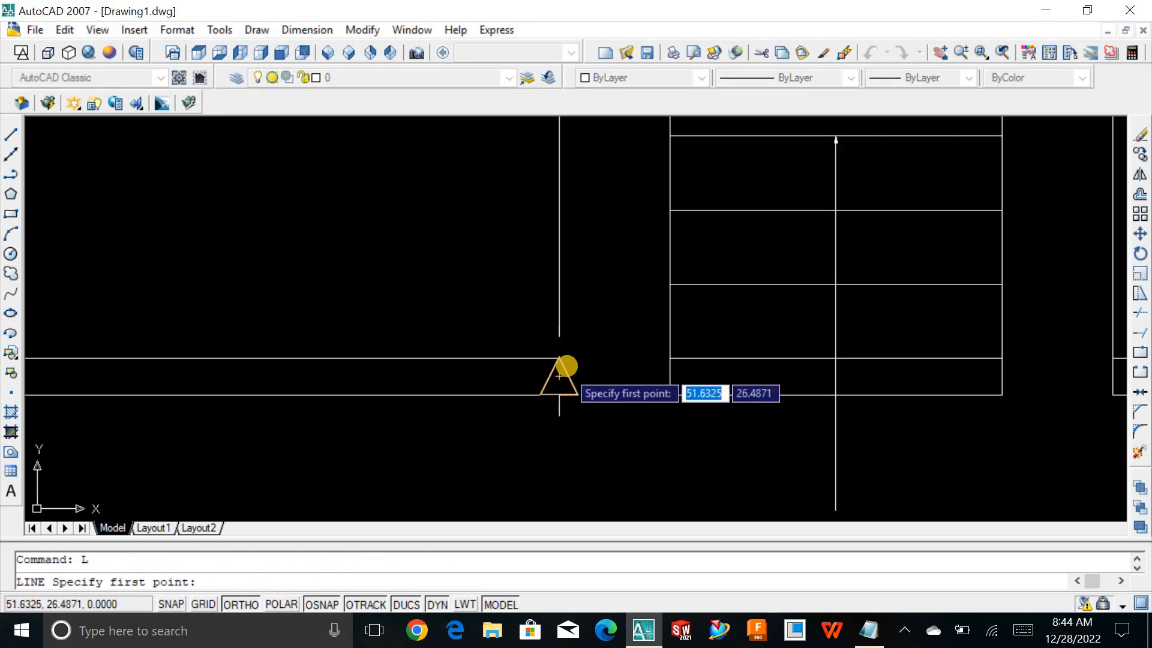
left_click(563, 360)
left_click(562, 396)
key("Return")
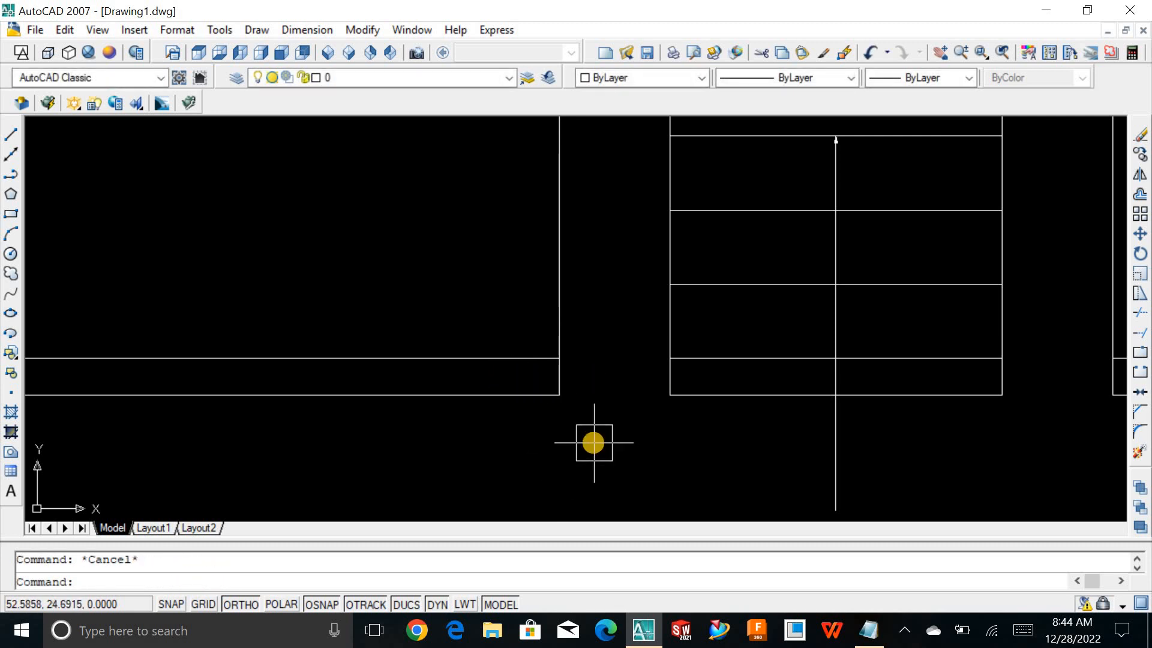
type("m")
key("Return")
key("Return")
right_click(599, 427)
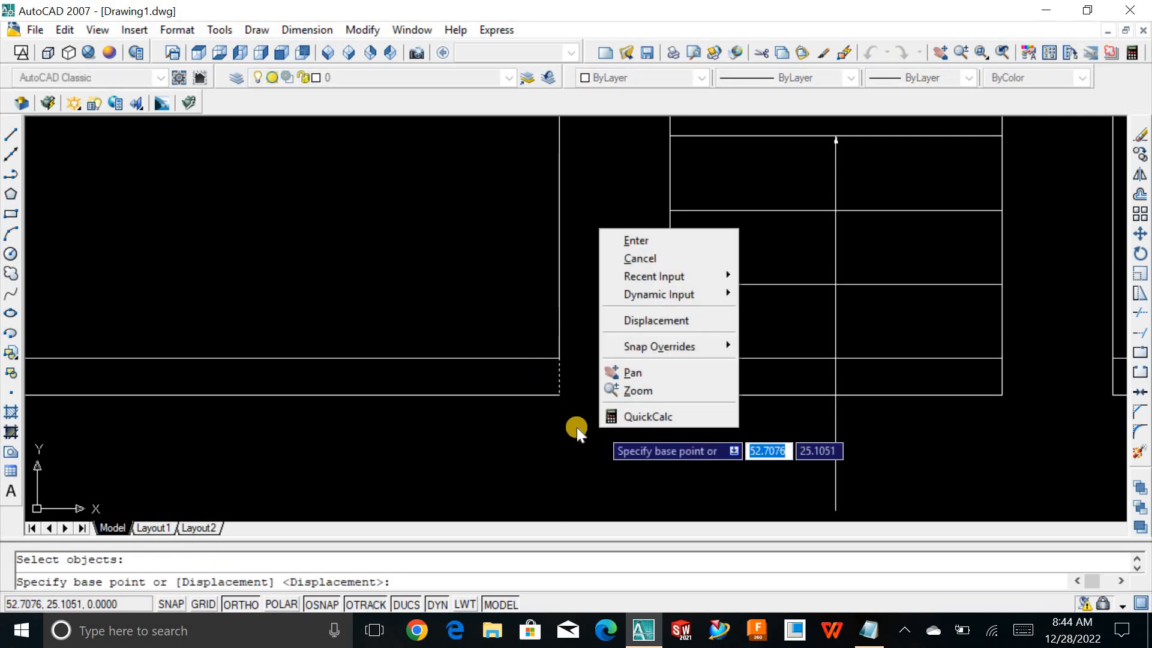
key("Escape")
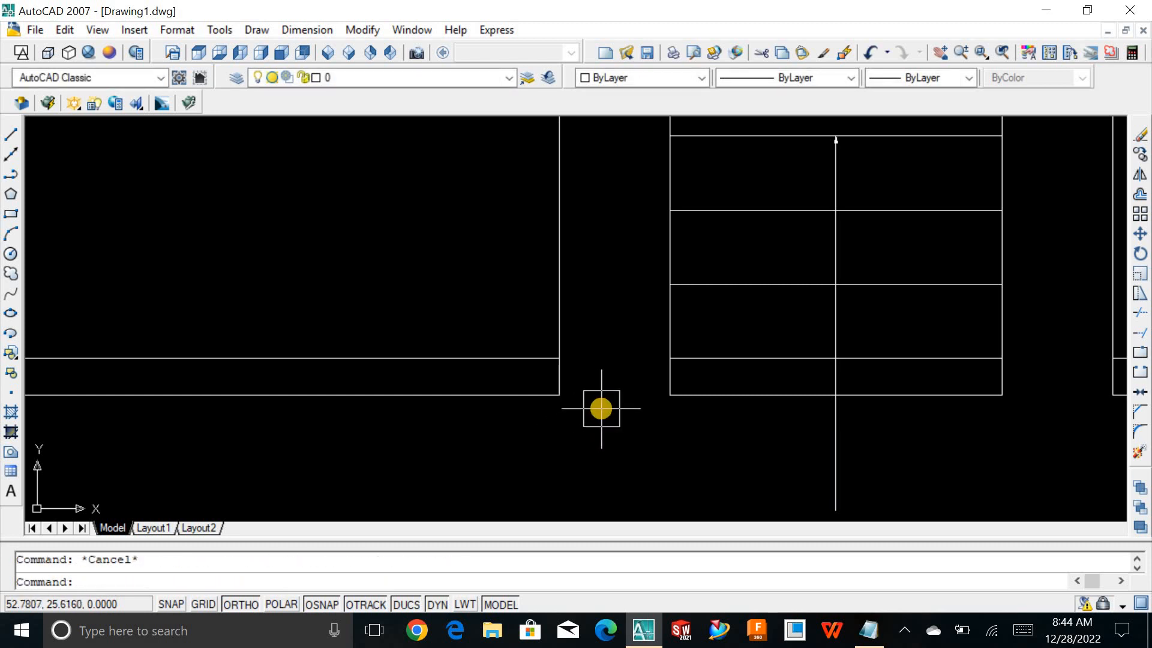
Offset the end line of the left partition wall by 1 to the left.
type("o")
key("Return")
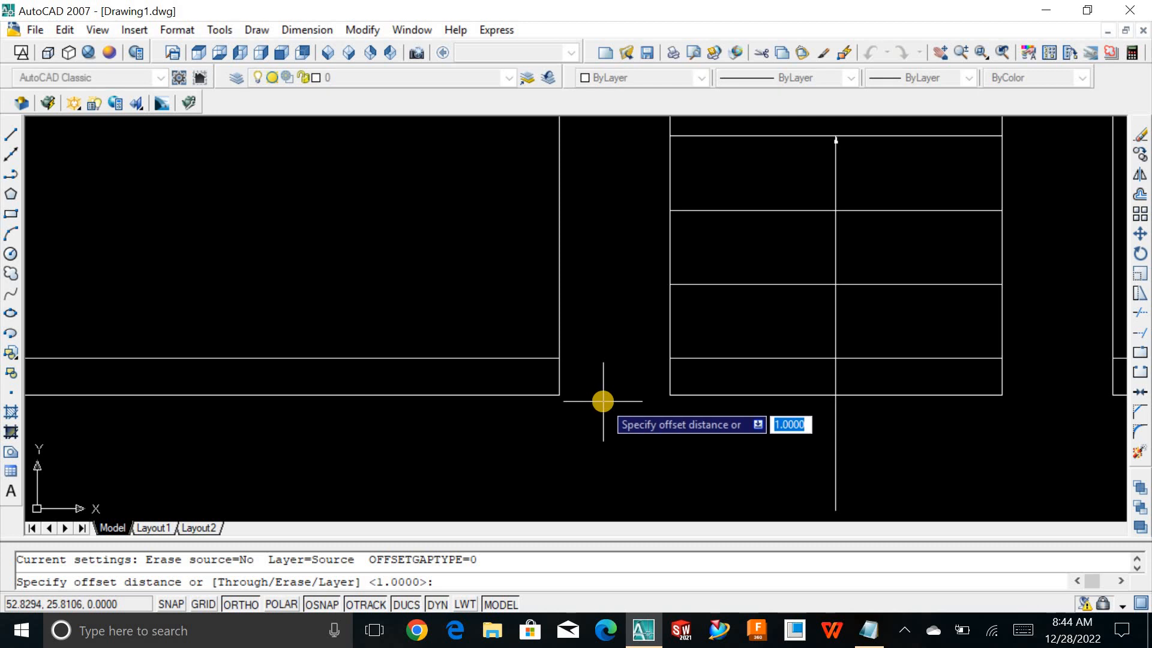
type("1")
key("Return")
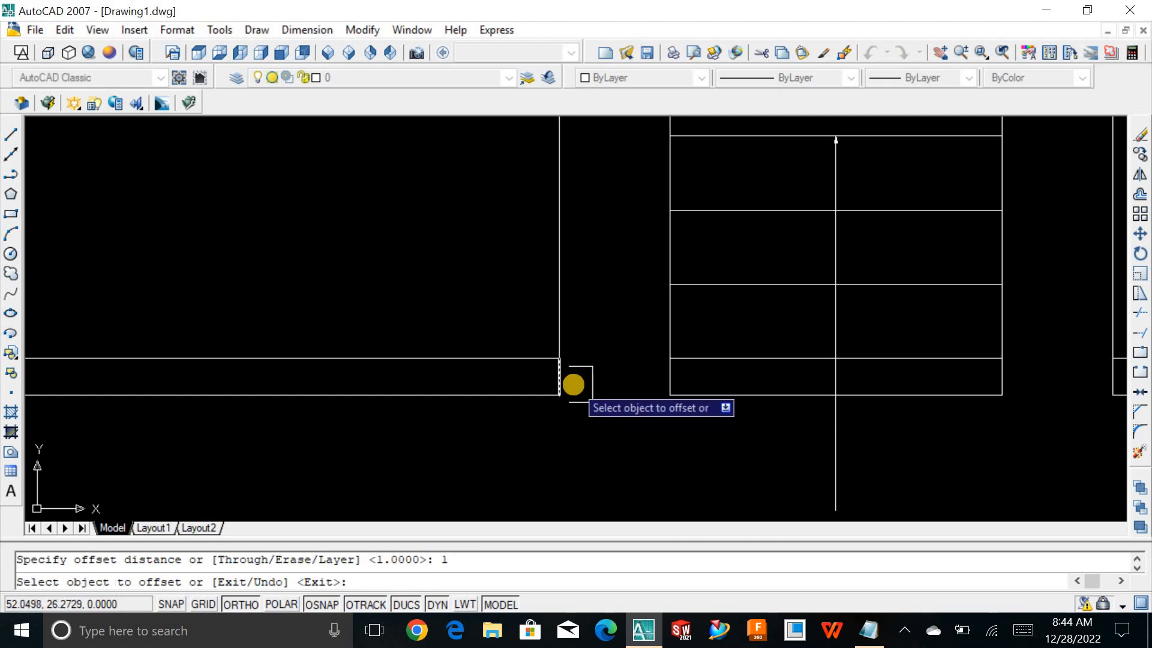
left_click(559, 381)
left_click(474, 380)
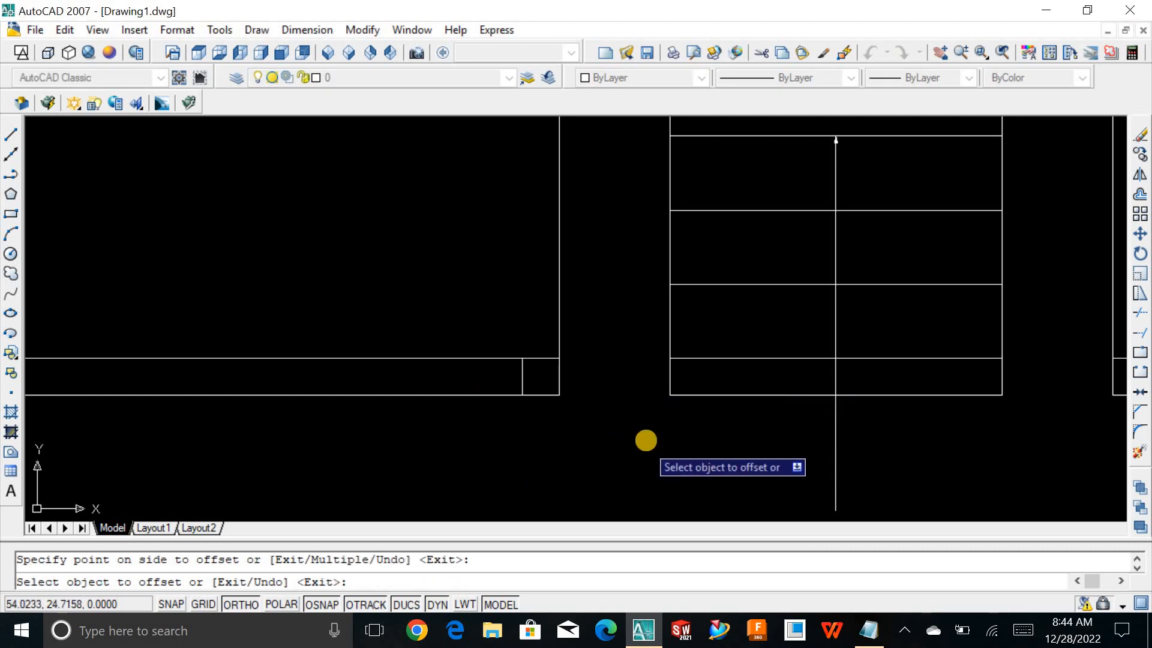
scroll(643, 439, "down", 2)
key("Escape")
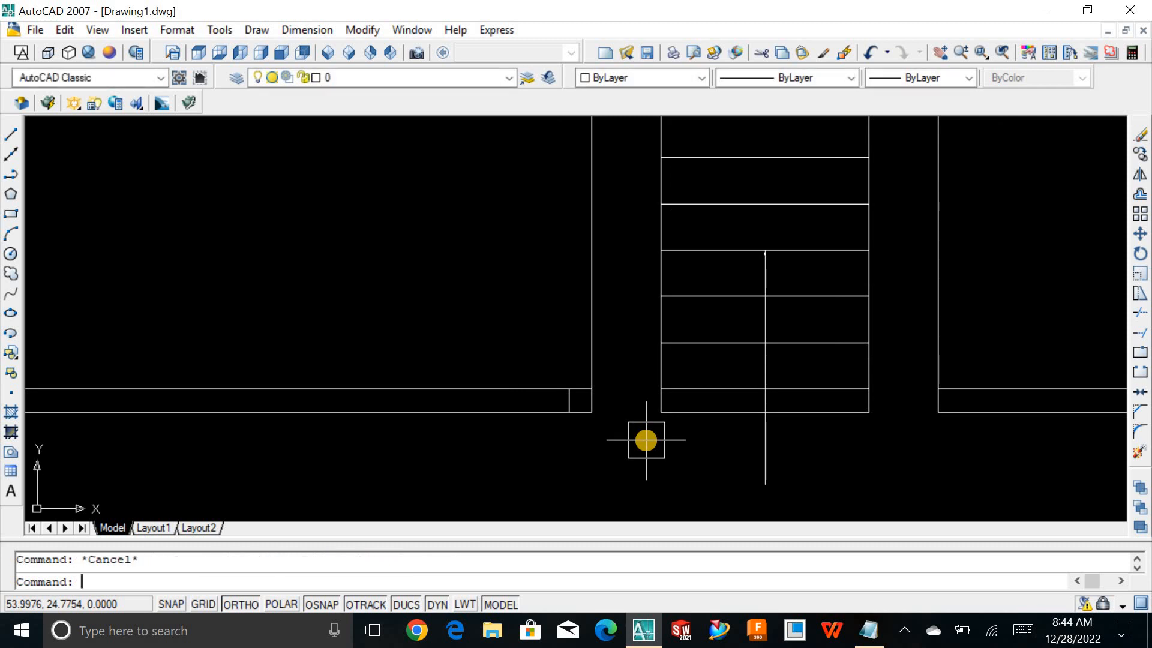
Offset the new vertical line inside the left partition wall by 12 to the left.
scroll(646, 440, "down", 2)
type("o")
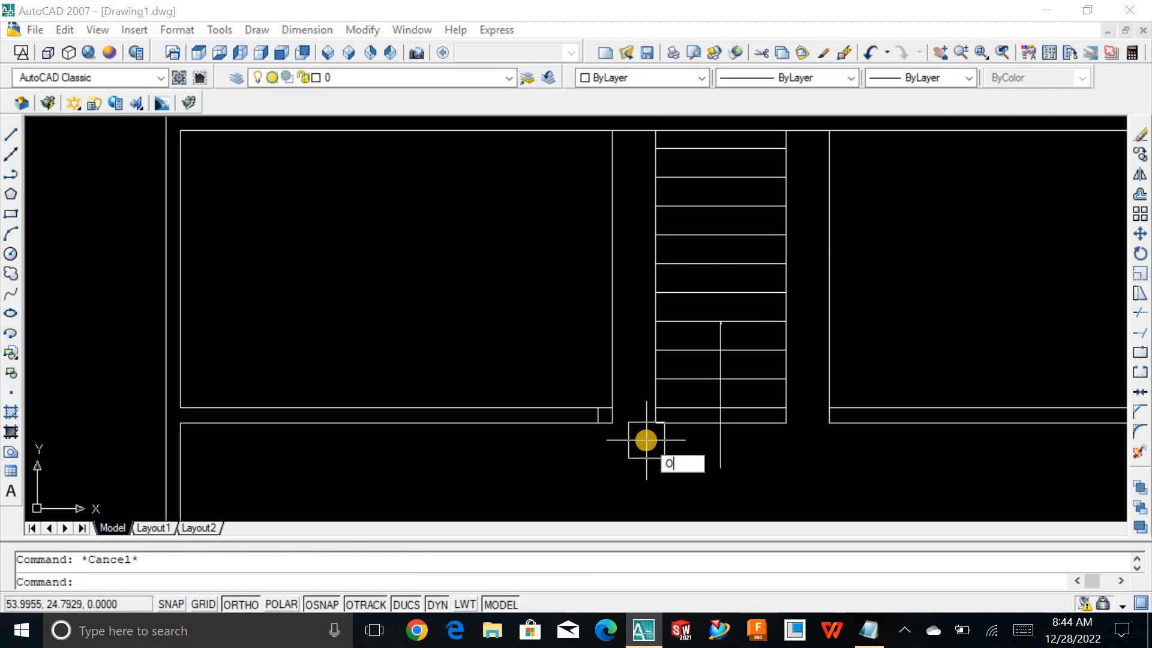
key("Return")
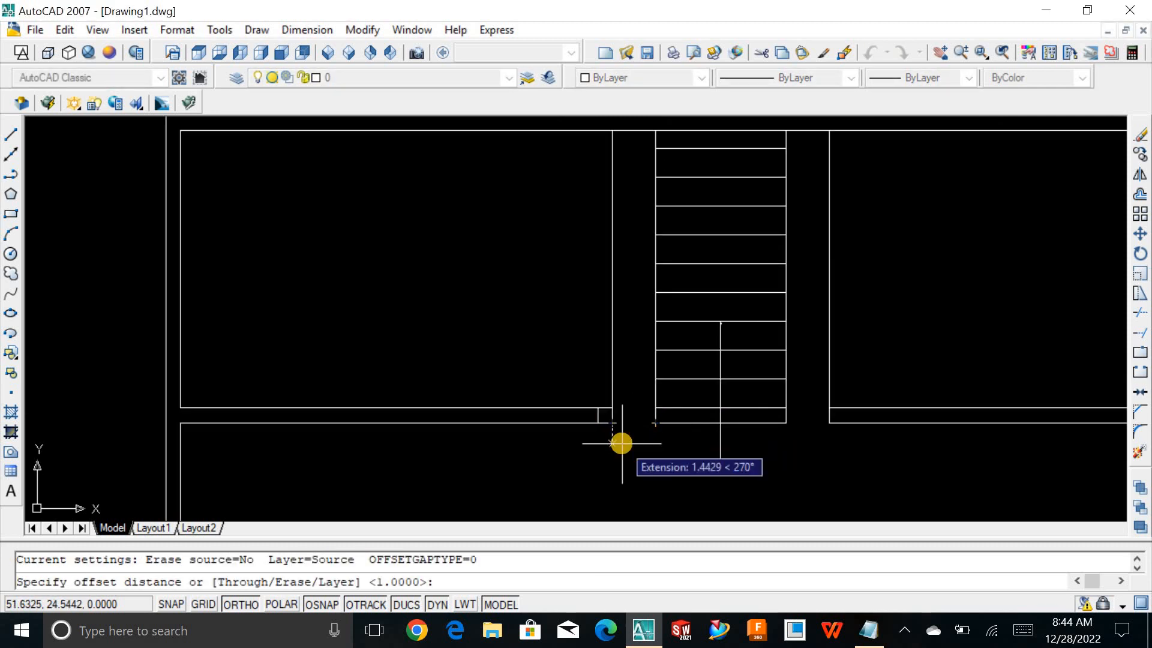
type("12")
key("Return")
scroll(617, 432, "up", 5)
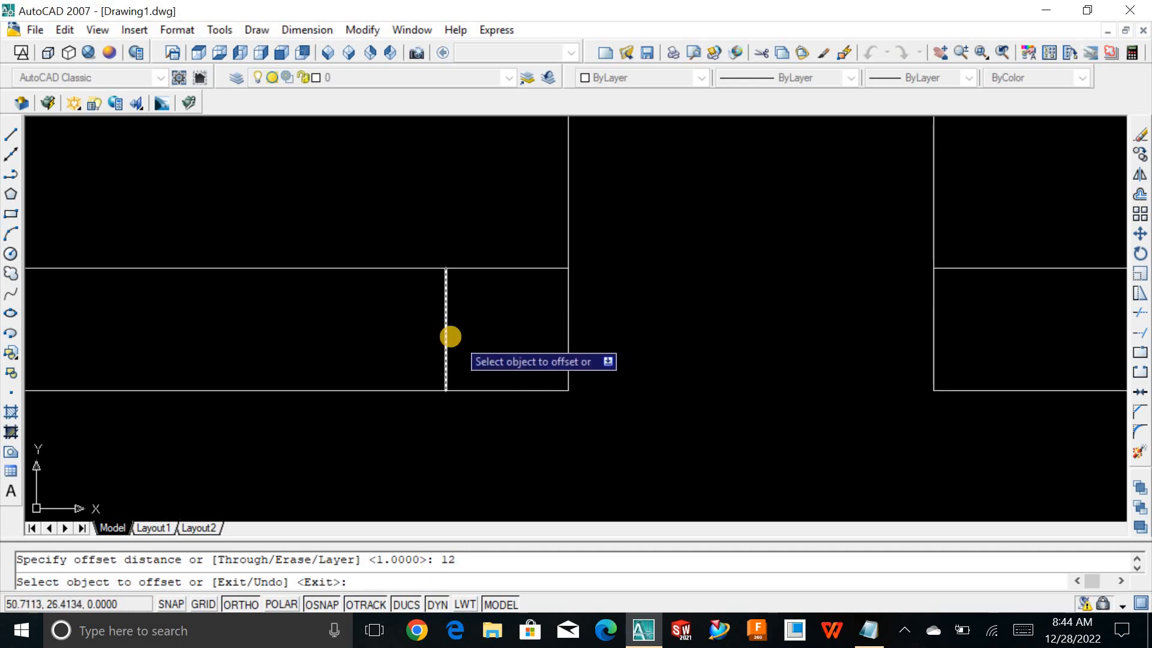
left_click(451, 335)
scroll(481, 344, "down", 3)
left_click(285, 335)
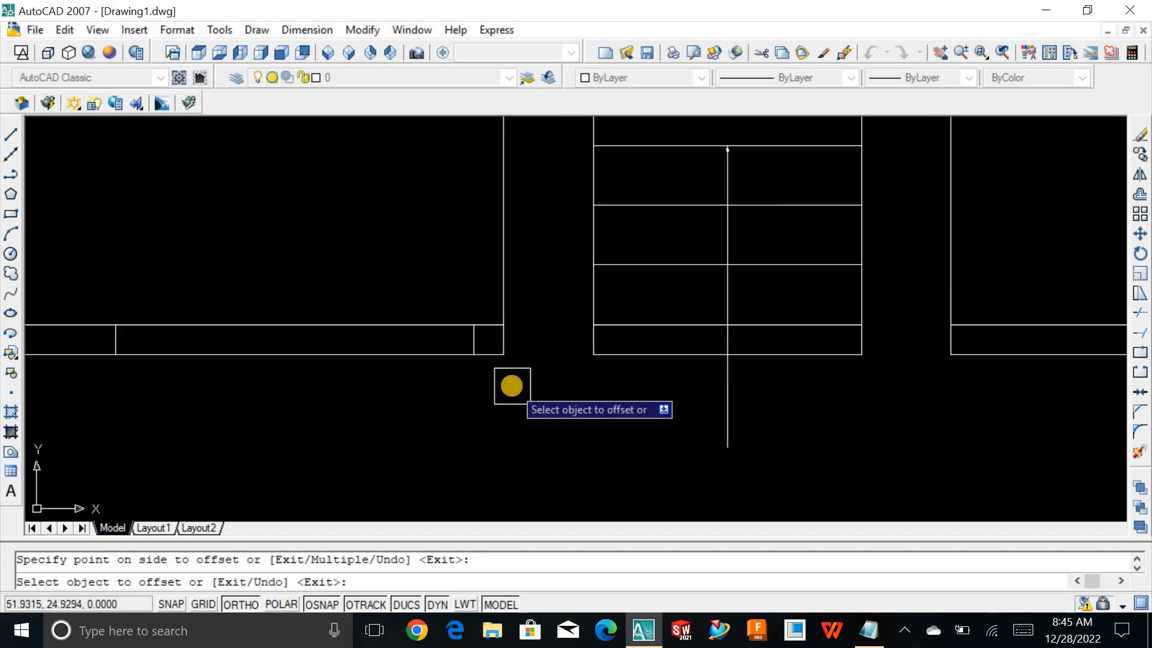
scroll(508, 419, "down", 4)
scroll(509, 377, "up", 1)
key("Escape")
Move the far vertical line in the left partition wall 6 units to the right.
scroll(434, 378, "up", 5)
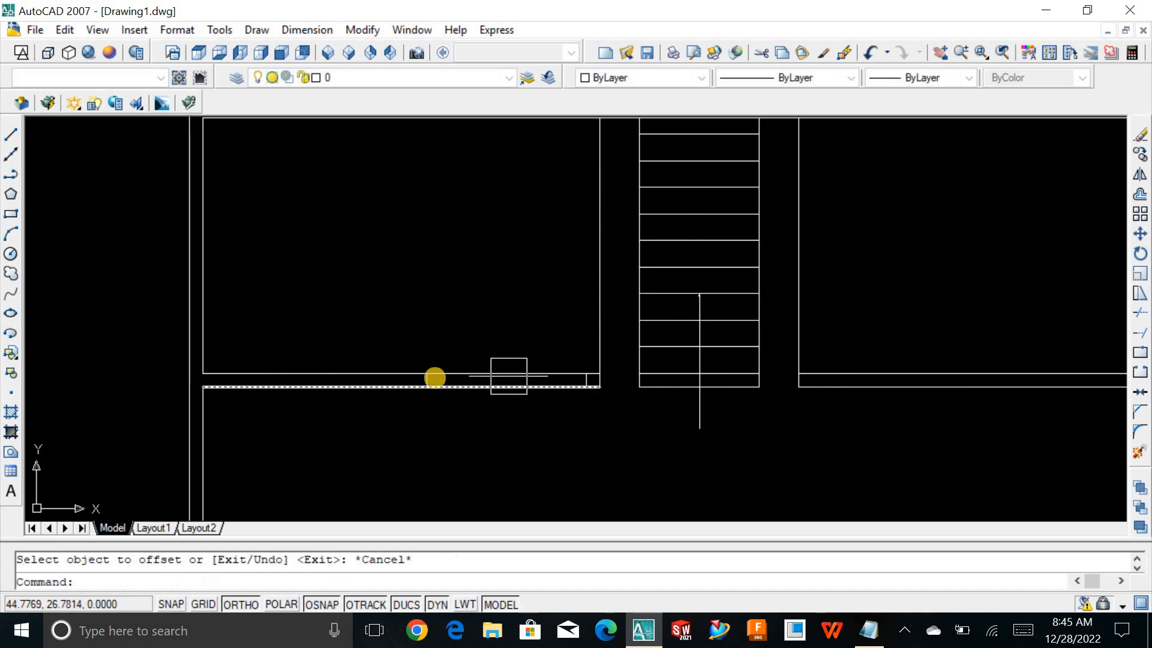
type("m")
key("Return")
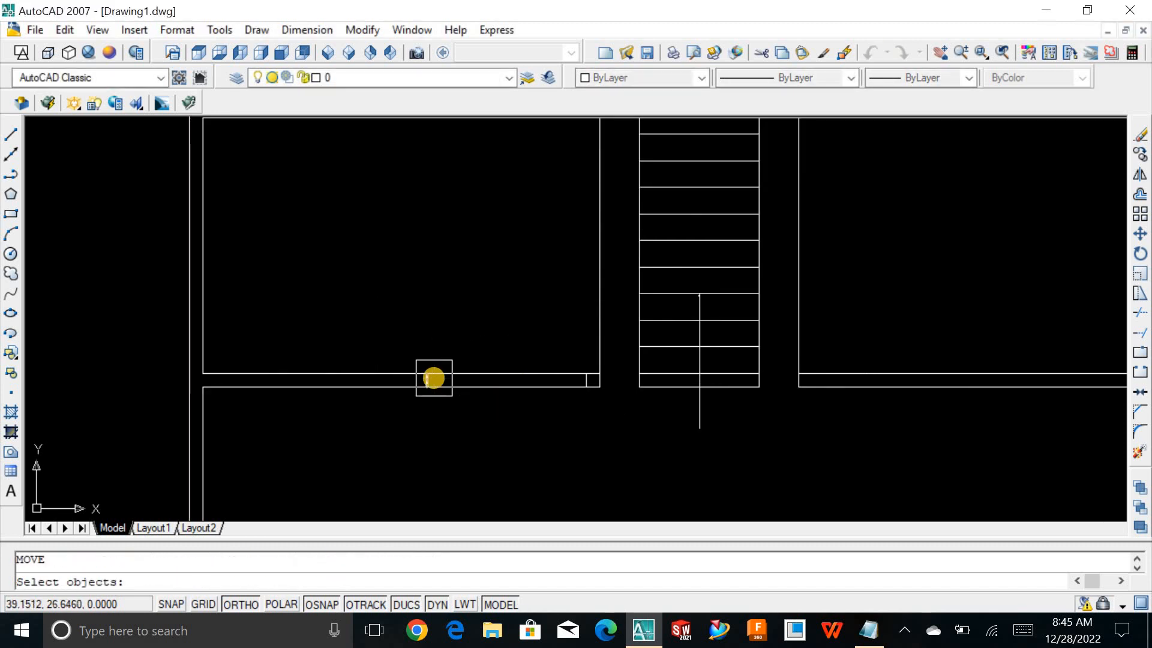
left_click(432, 378)
key("Return")
left_click(483, 441)
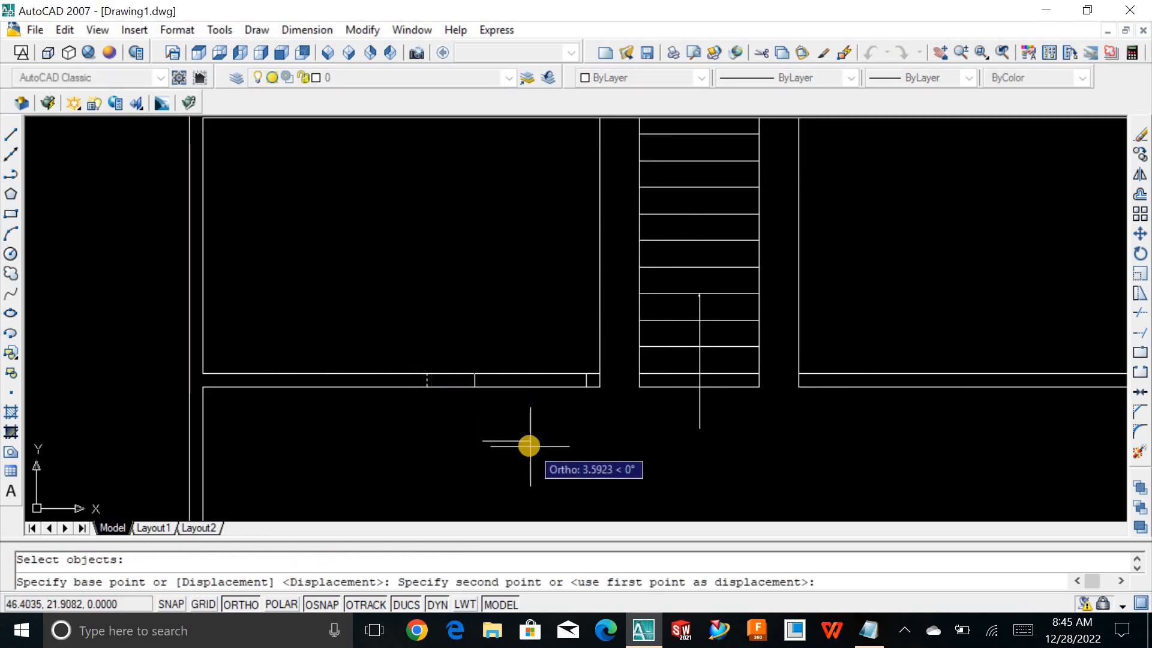
type("6")
key("Return")
scroll(558, 375, "down", 3)
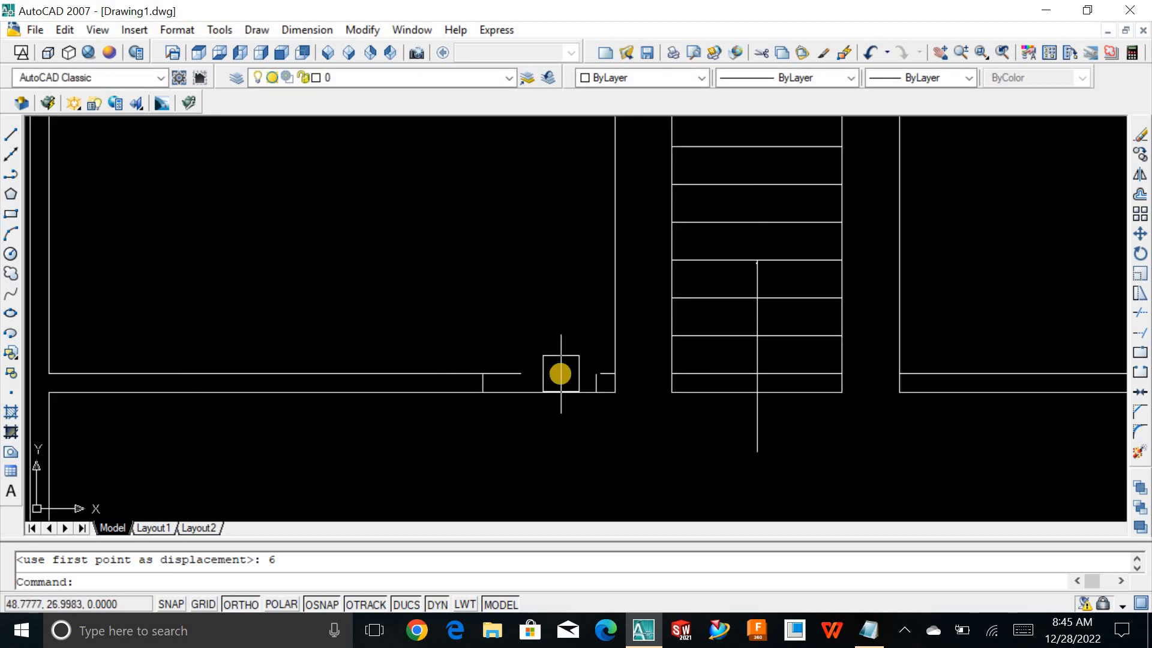
scroll(730, 378, "up", 5)
key("Escape")
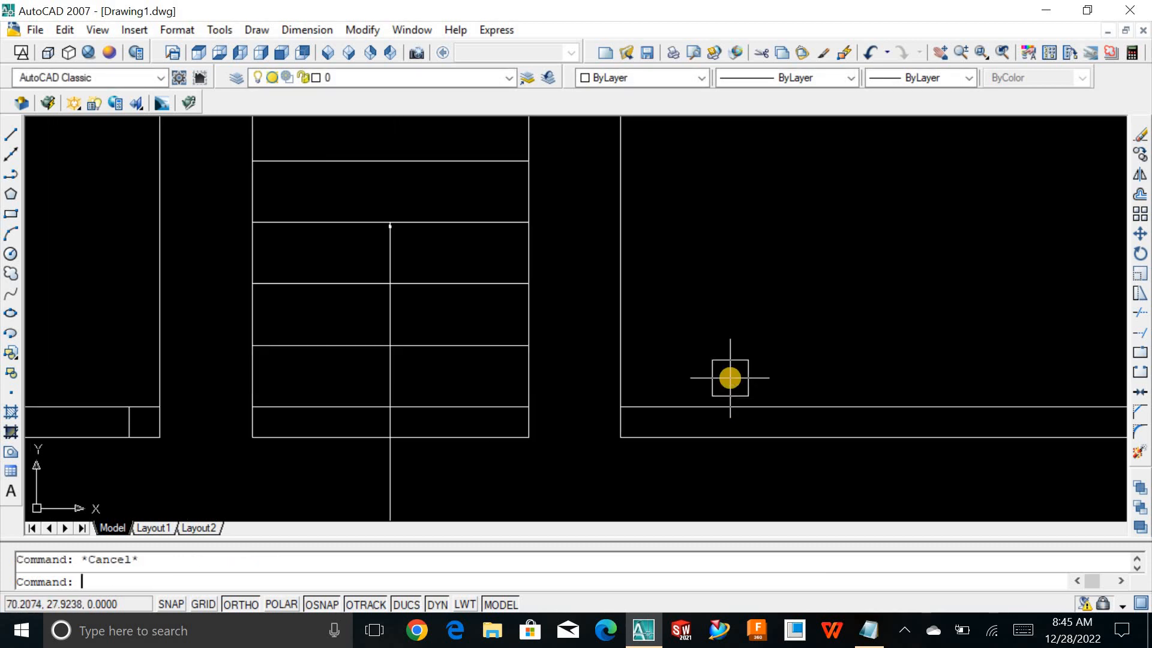
Draw a vertical line closing the stair-side end of the right partition wall.
type("l")
key("Return")
left_click(621, 438)
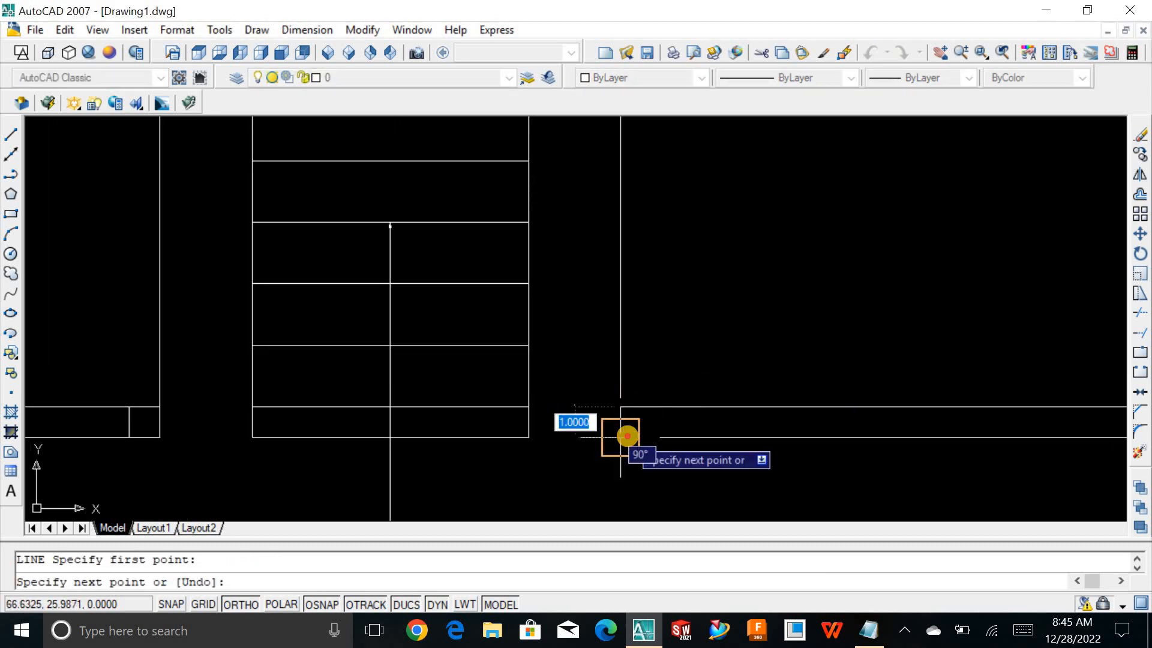
key("Return")
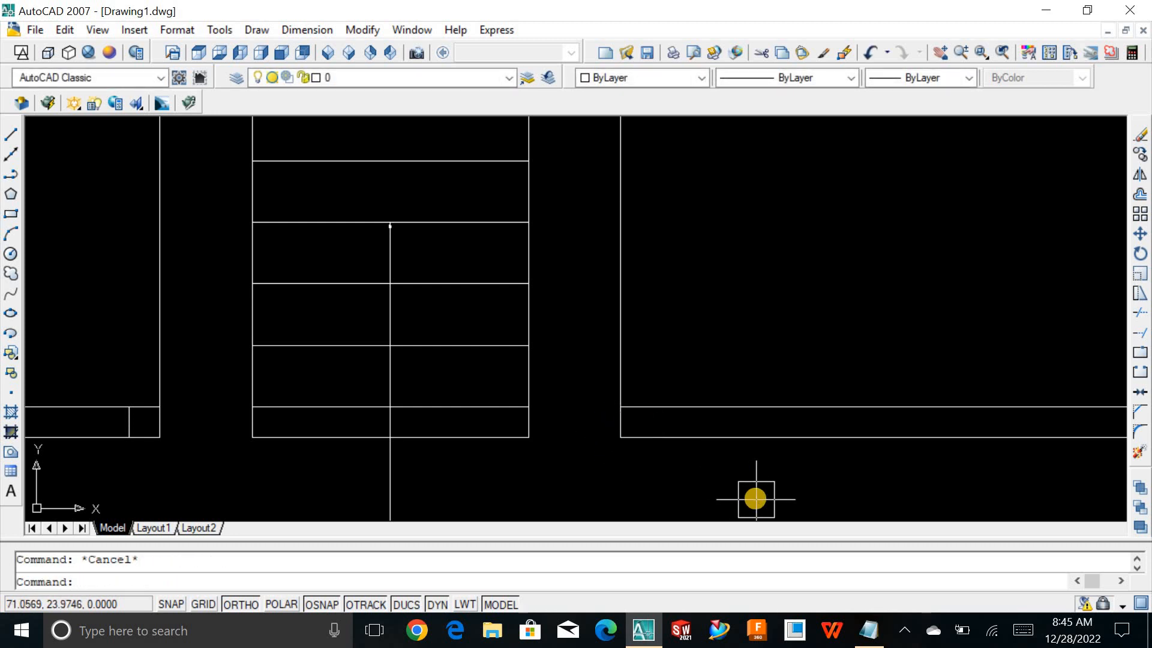
type("m")
key("Return")
left_click(624, 427)
key("Return")
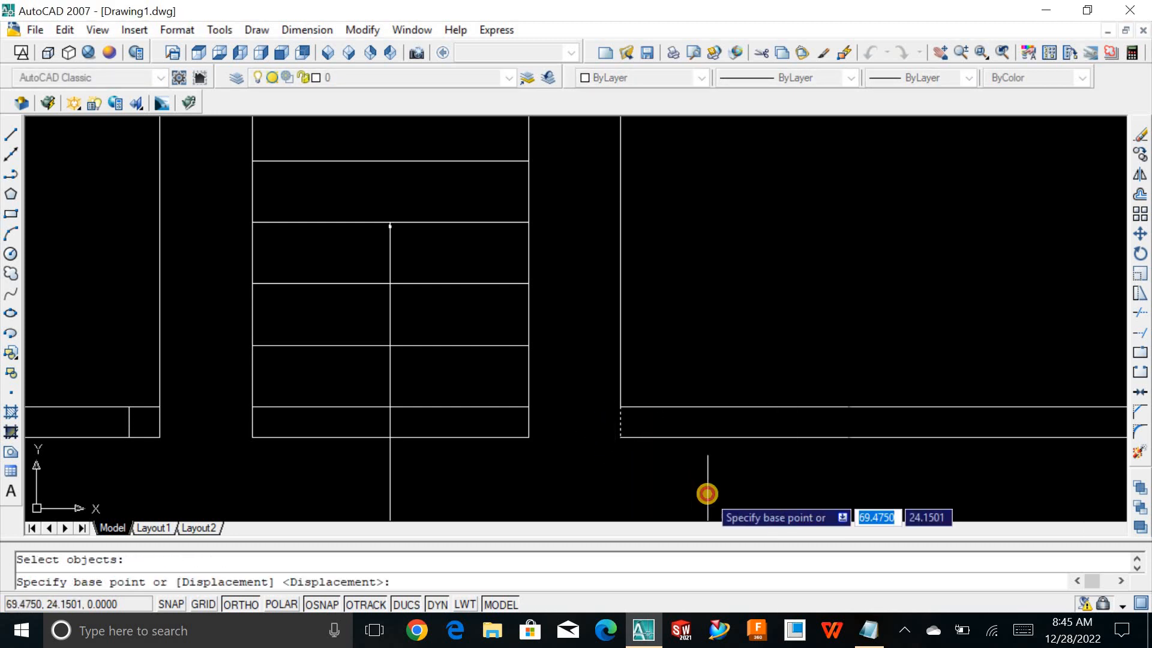
left_click(692, 470)
key("Escape")
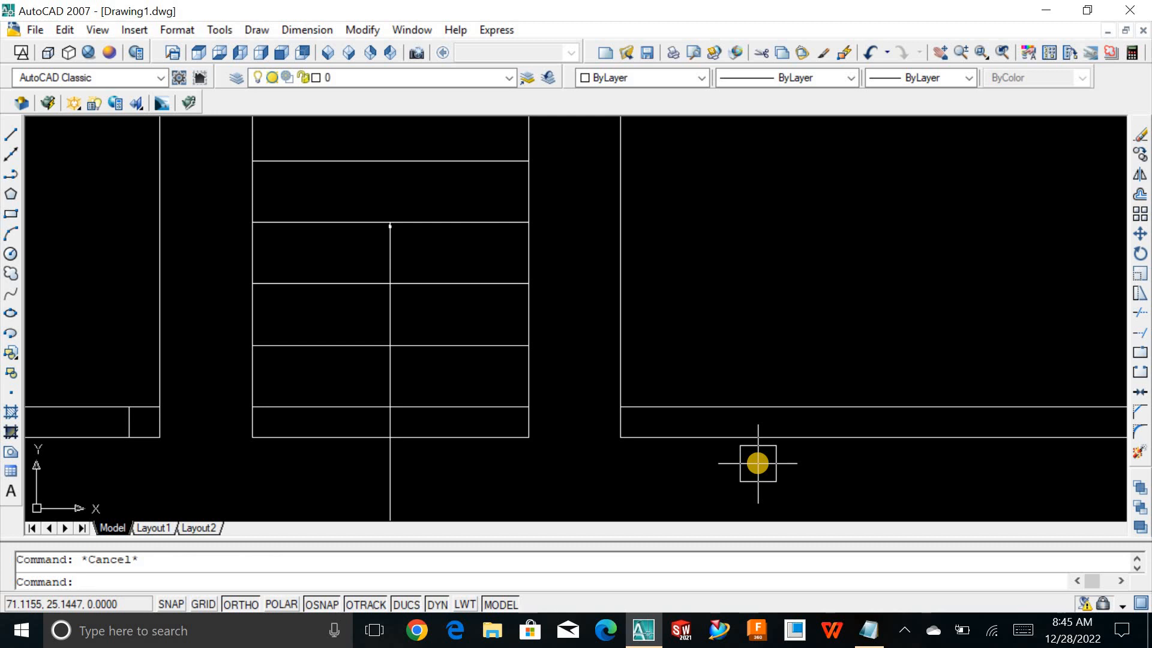
Move the end line of the right partition wall 6 units to the right.
type("m")
key("Return")
left_click(625, 429)
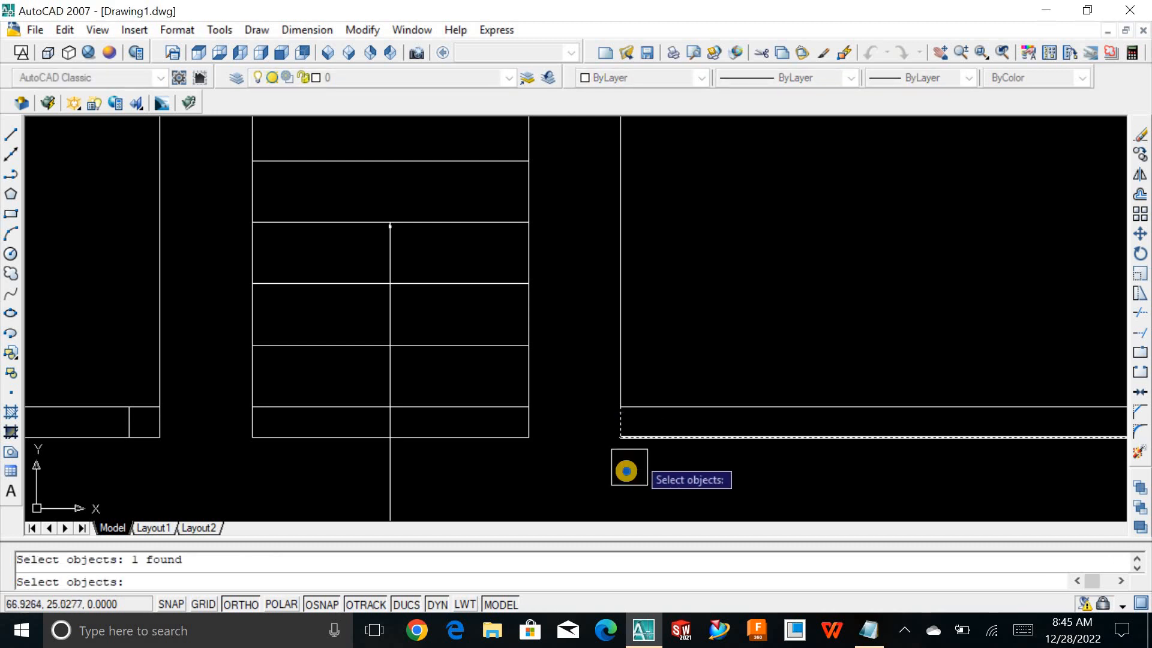
key("Return")
left_click(620, 443)
type("6")
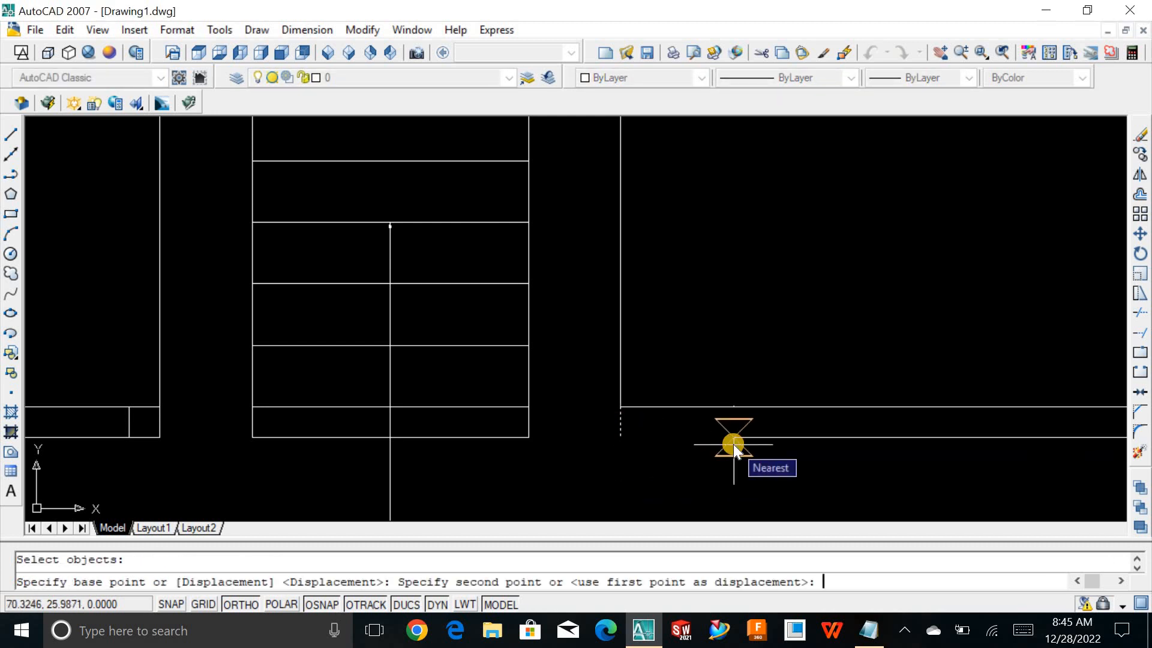
key("Return")
Delete the moved vertical line inside the right partition wall.
scroll(809, 429, "down", 1)
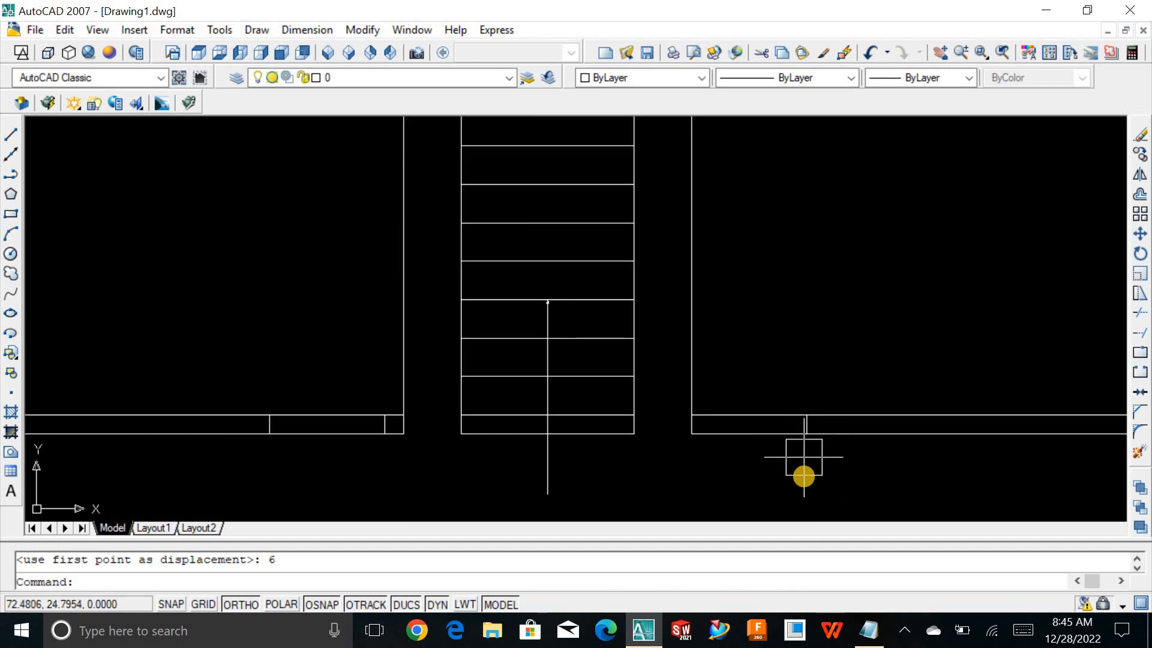
scroll(804, 457, "down", 1)
scroll(790, 487, "up", 1)
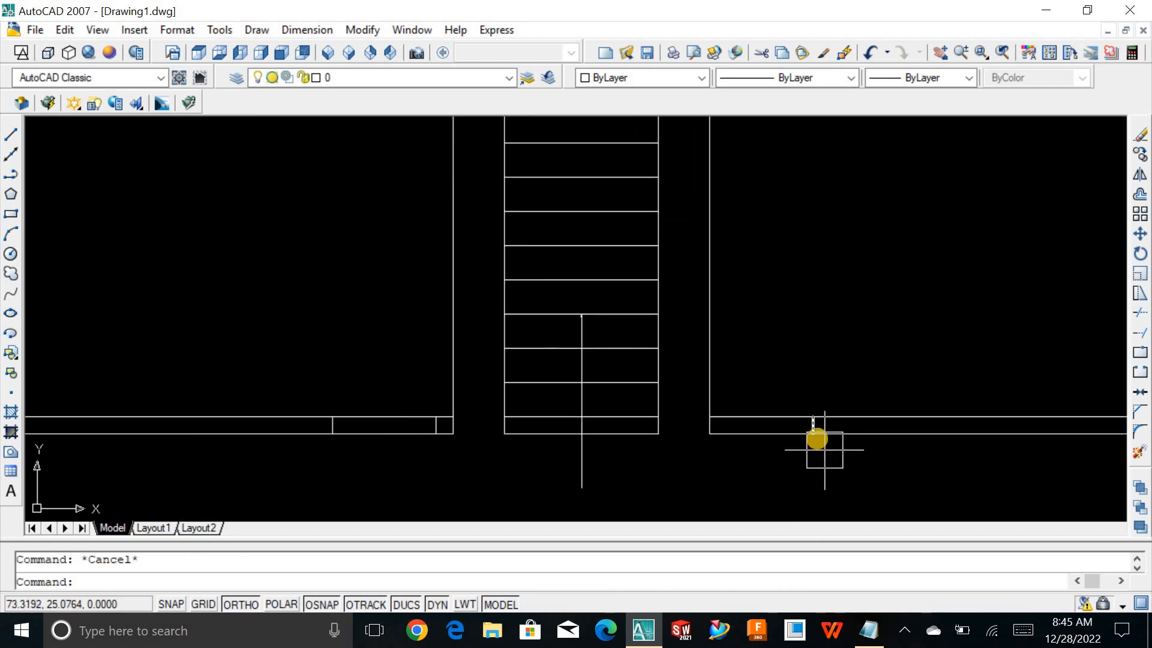
left_click(817, 437)
key("Delete")
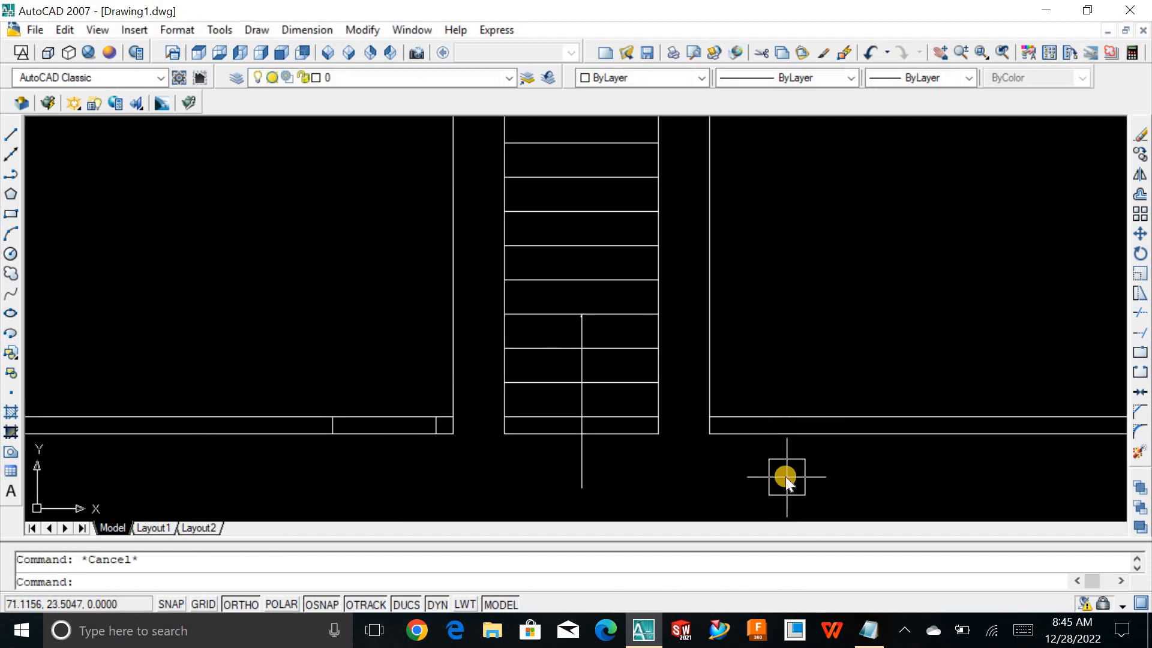
Draw a vertical line across the stair-side end of the right partition wall, between its lower and upper lines.
type("L")
key("Return")
scroll(710, 433, "up", 3)
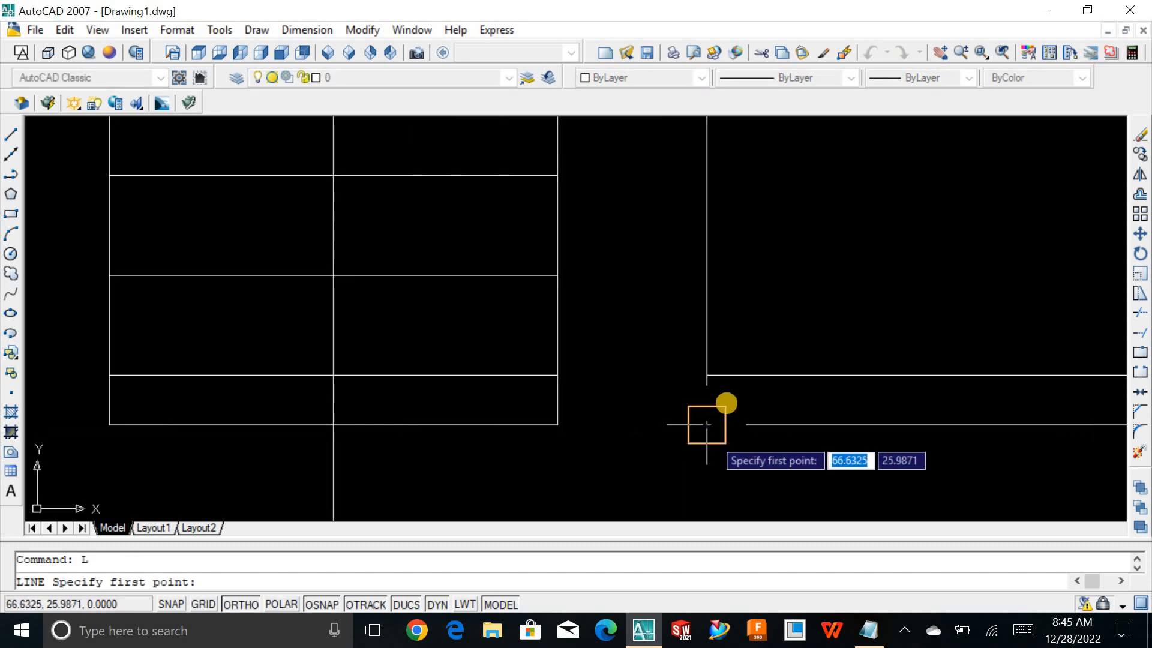
key("Escape")
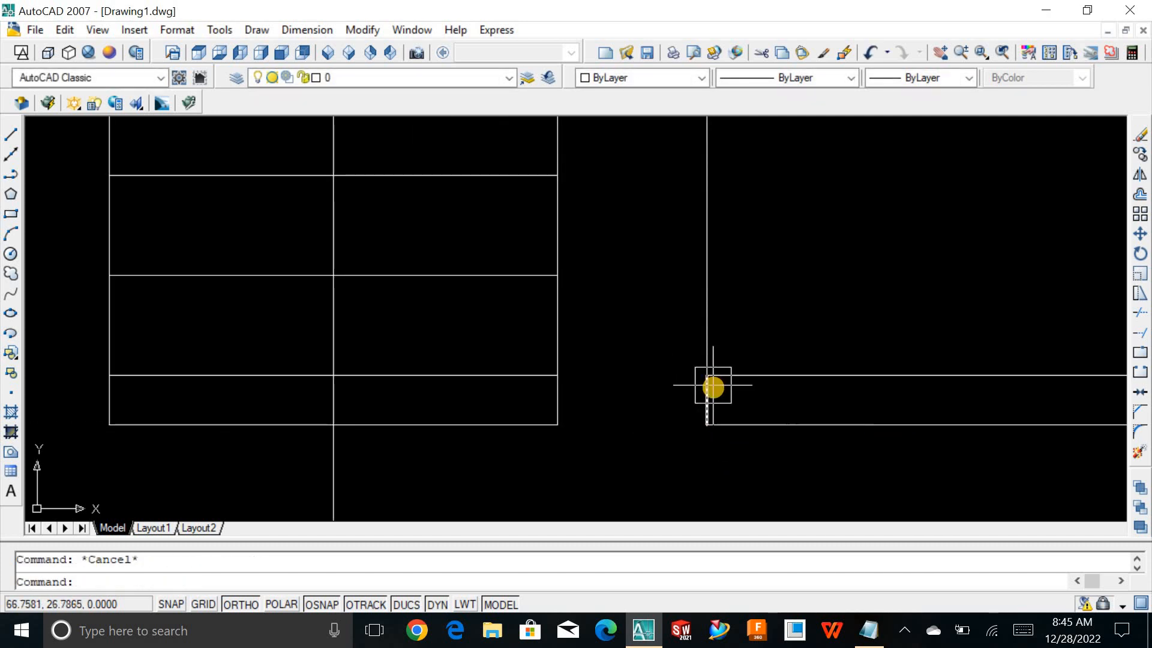
Move the end line of the right partition wall 1 unit to the right.
type("m")
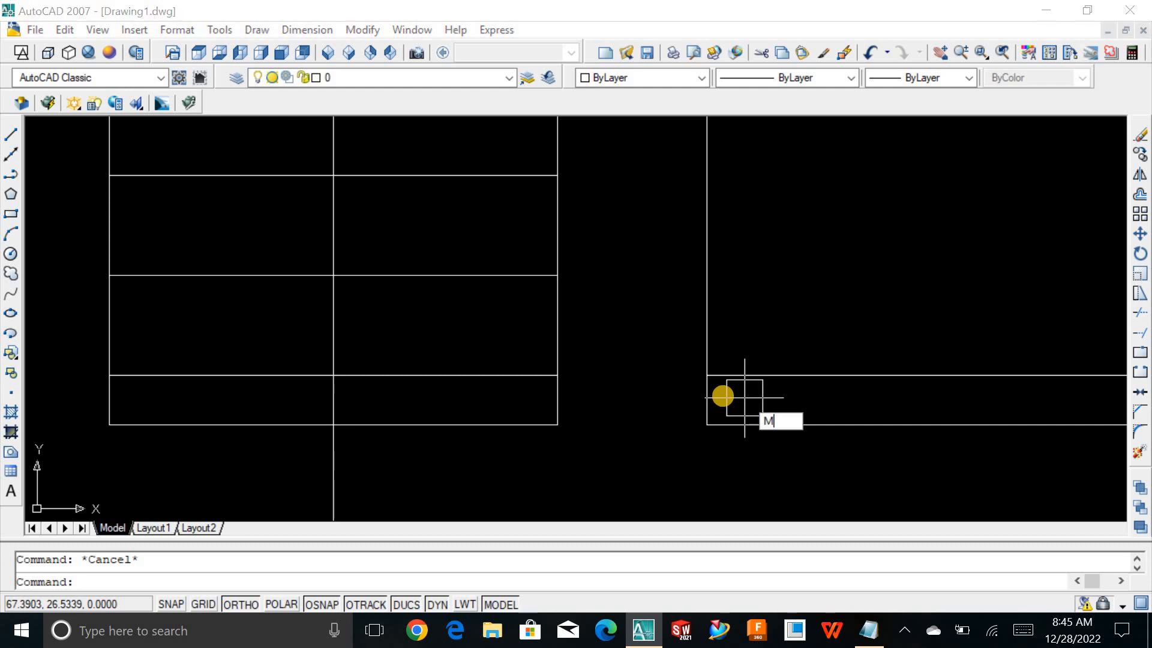
key("Return")
left_click(714, 399)
left_click(705, 430)
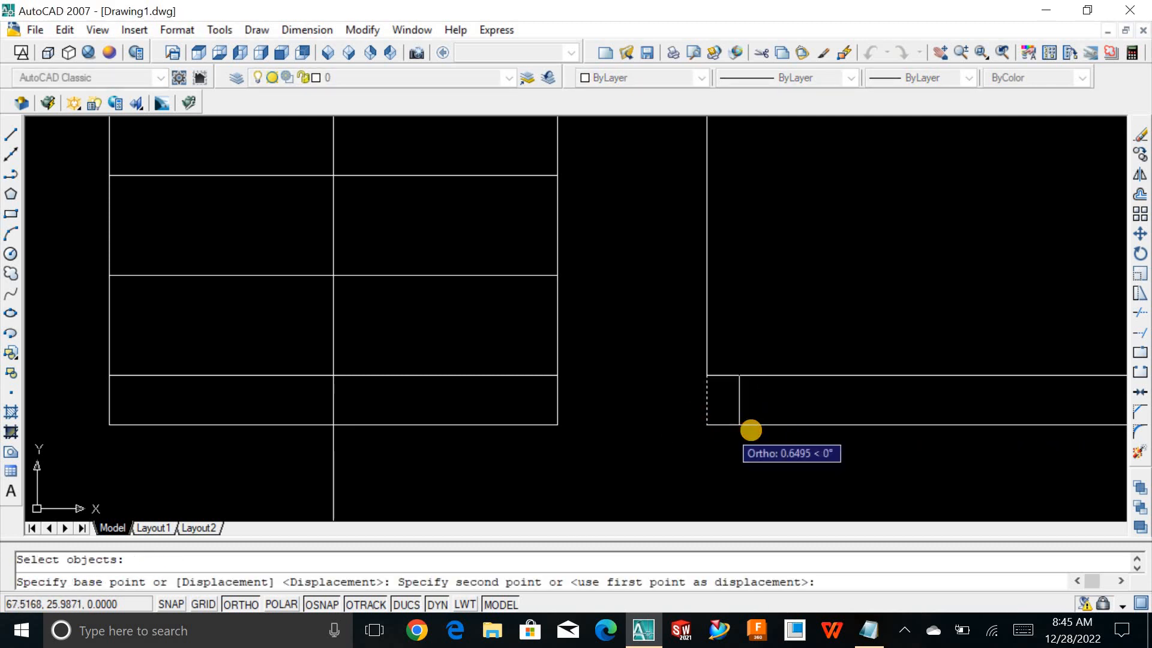
type("1")
key("Return")
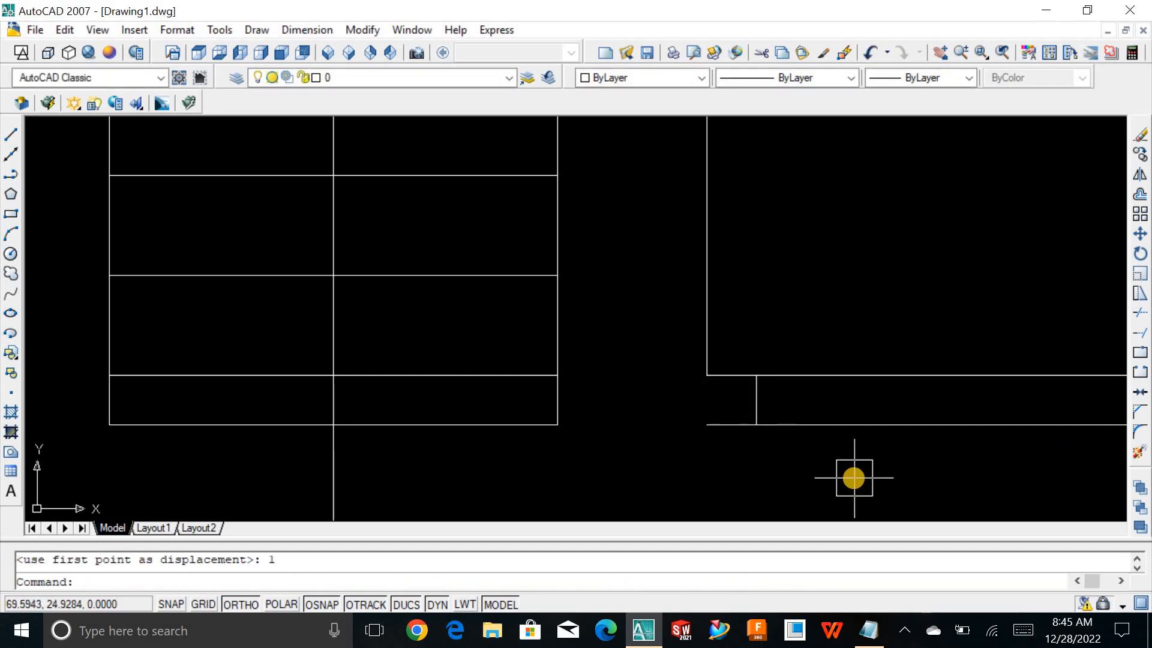
Close the open stair-side end of the right partition wall with a new vertical line.
type("l")
key("Return")
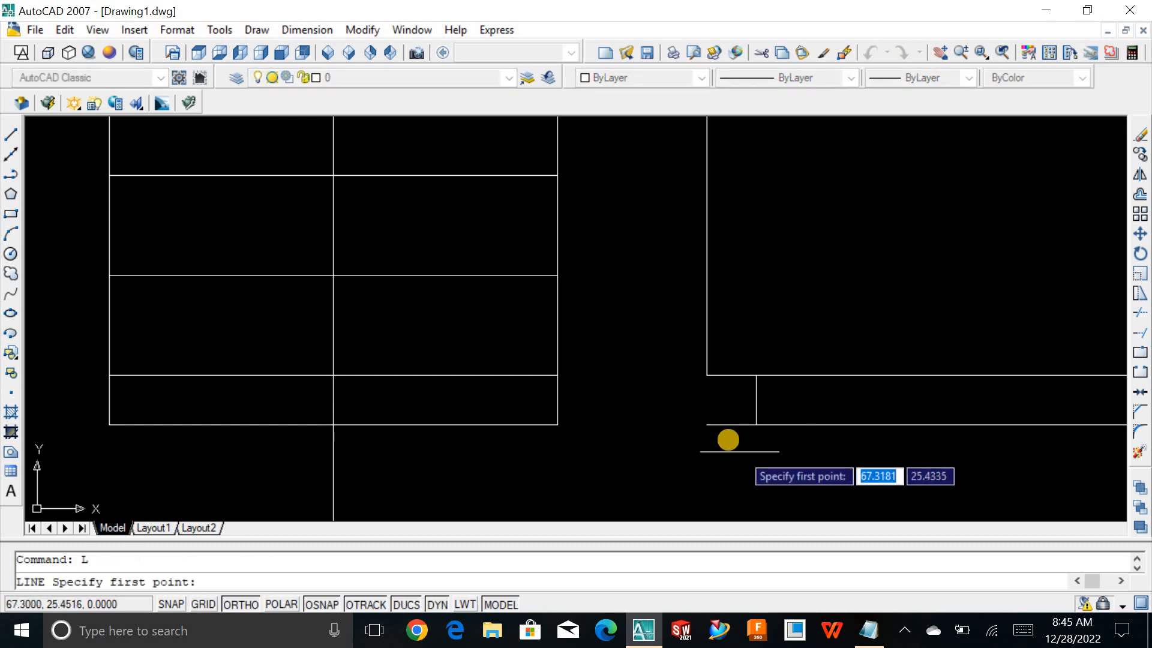
left_click(707, 425)
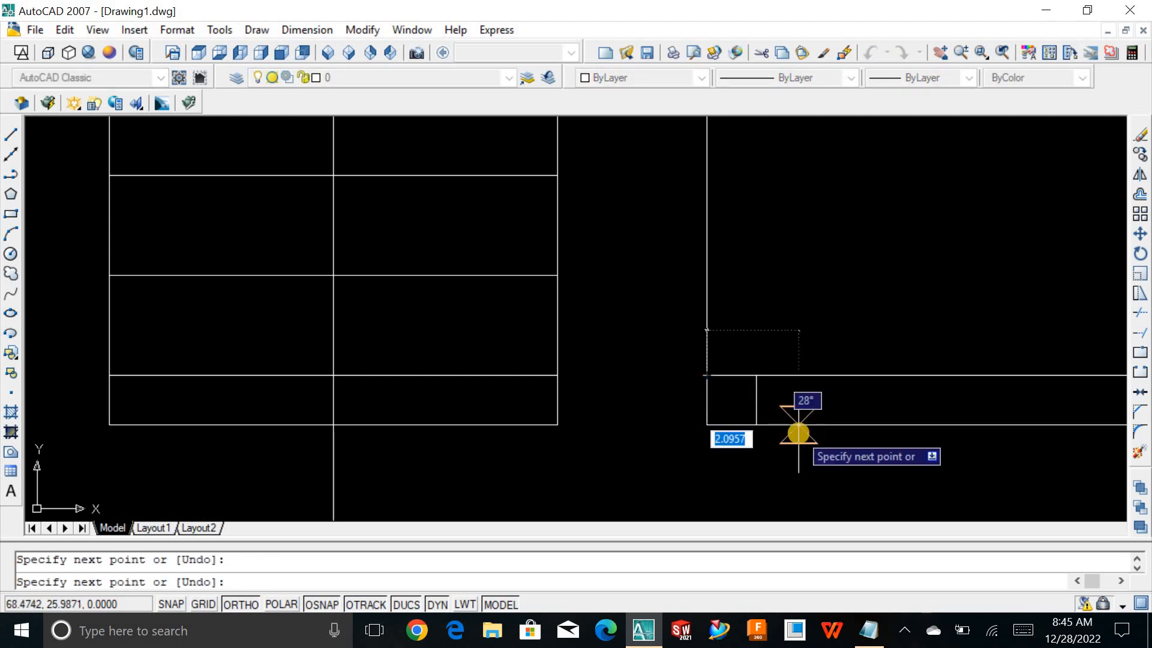
key("Return")
Offset the inner vertical line near the right partition wall's stair-side end by 6 to the right.
type("O")
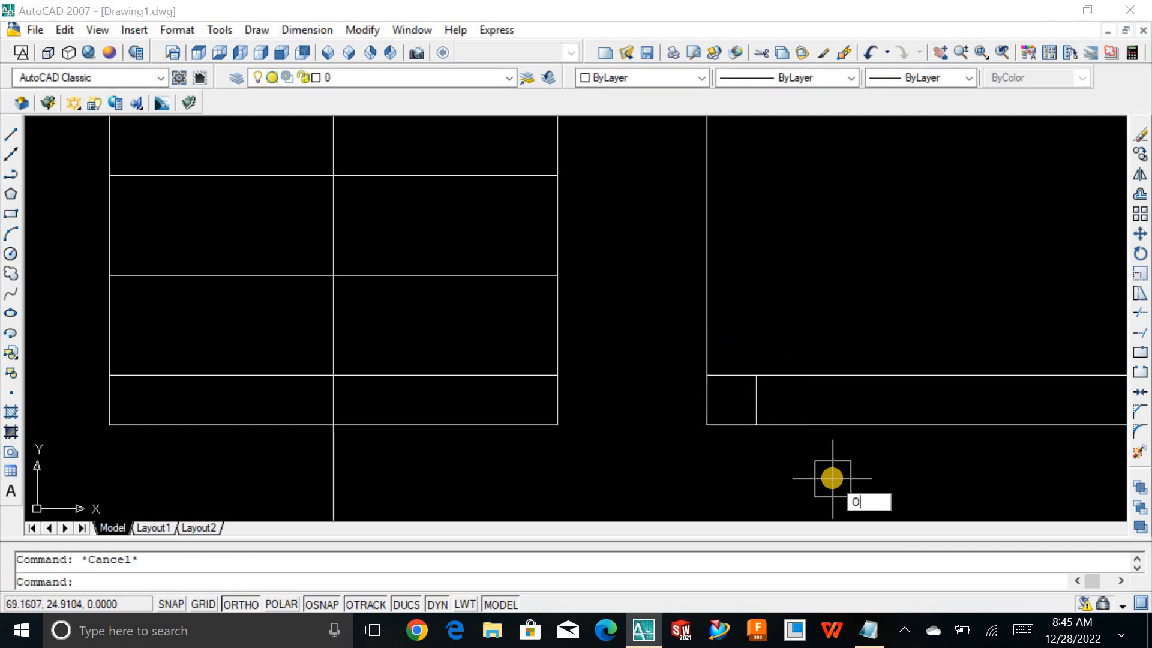
key("Return")
type("6")
key("Return")
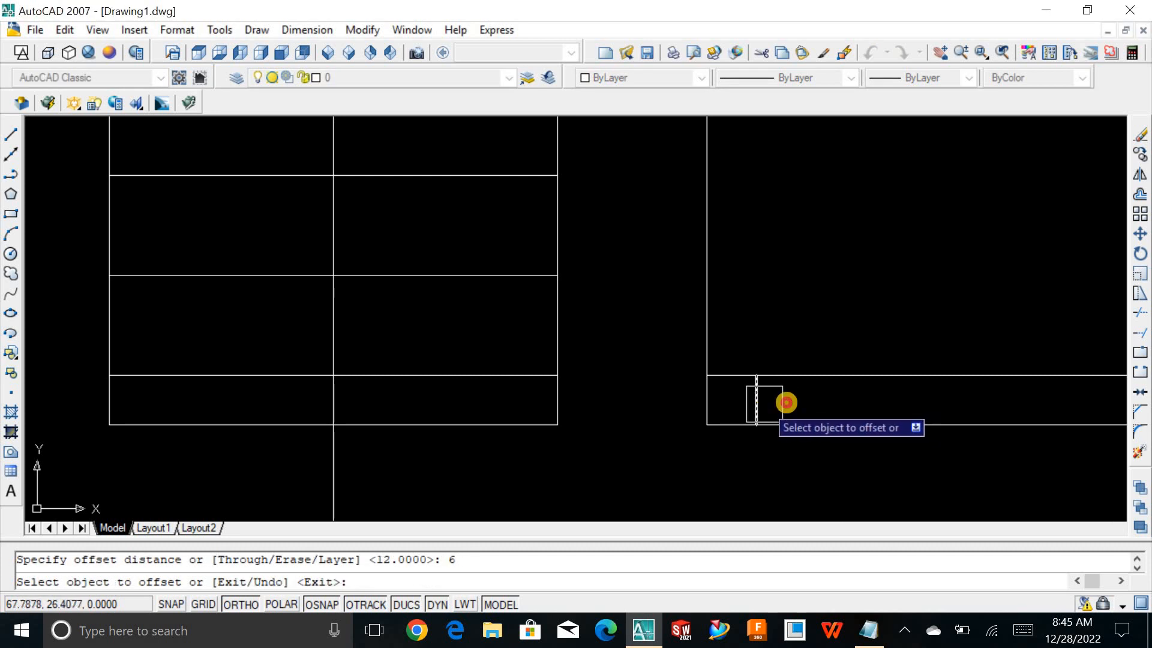
left_click(757, 403)
left_click(893, 420)
scroll(893, 429, "down", 4)
key("Escape")
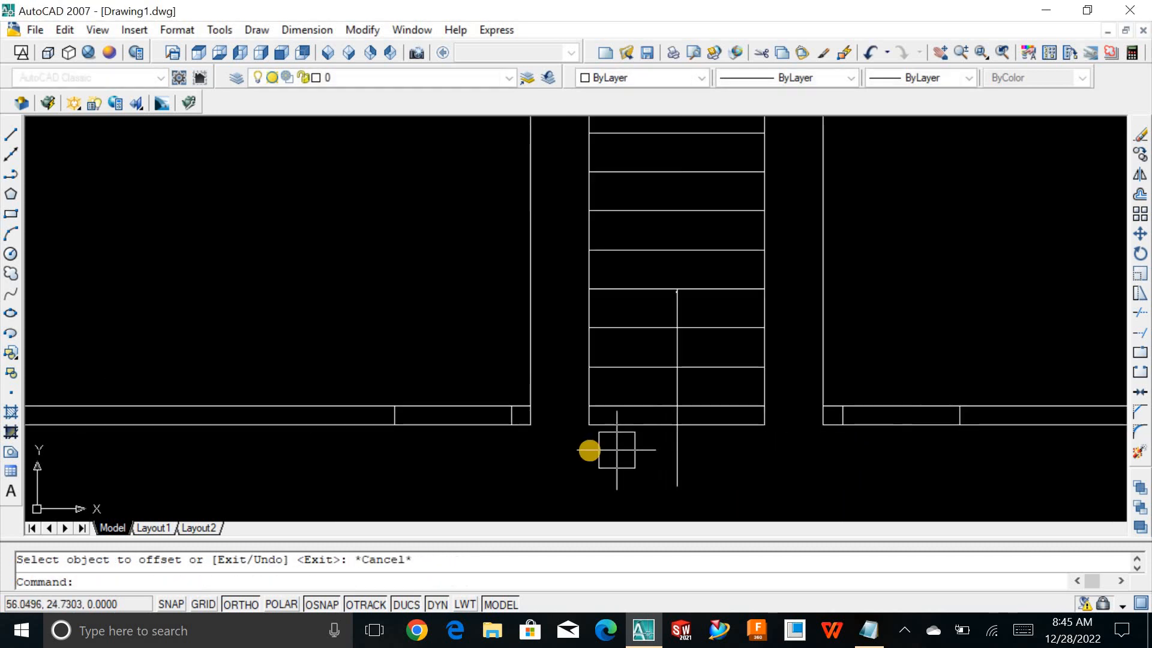
Trim the wall lines between the paired vertical lines in the left and right partition walls to create the openings.
key("Escape")
type("TR")
key("Return")
key("Return")
left_click(457, 444)
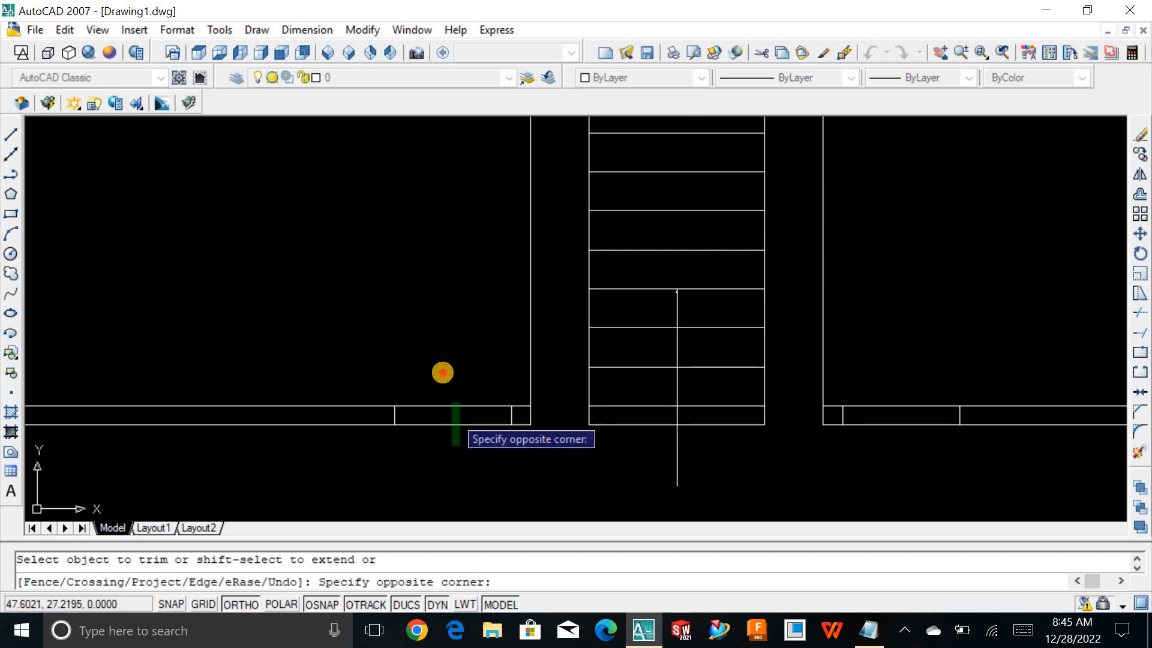
left_click(443, 373)
left_click(911, 459)
left_click(892, 414)
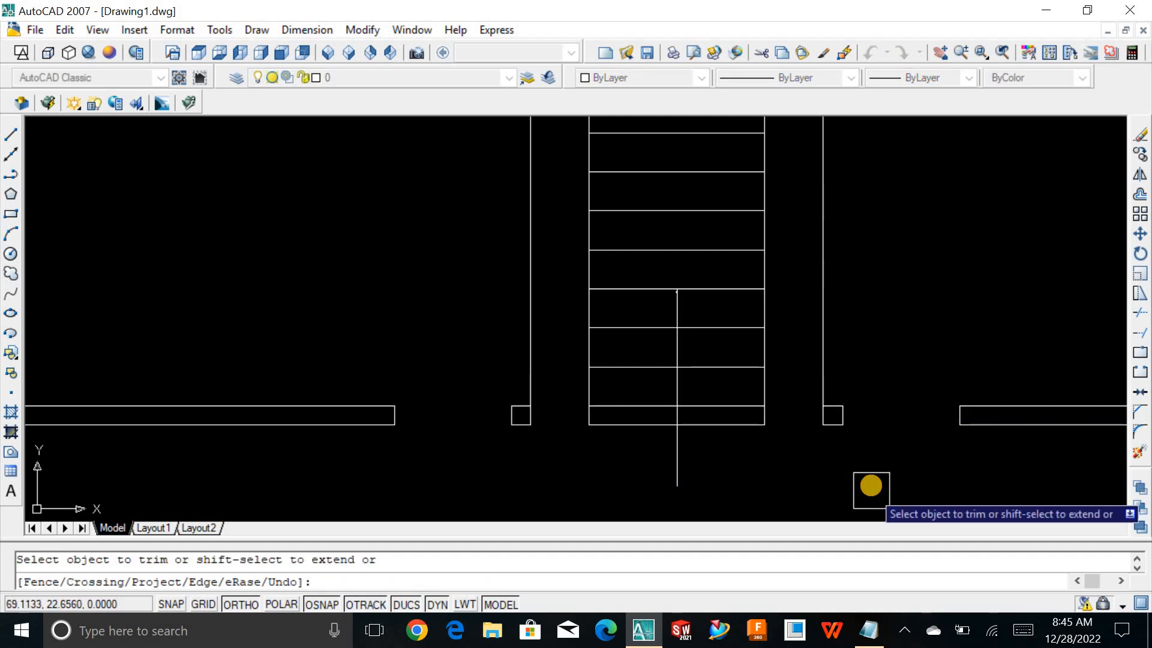
key("Escape")
Draw a vertical line across the left partition wall from the midpoint of its upper line to its lower line.
type("Z")
key("Return")
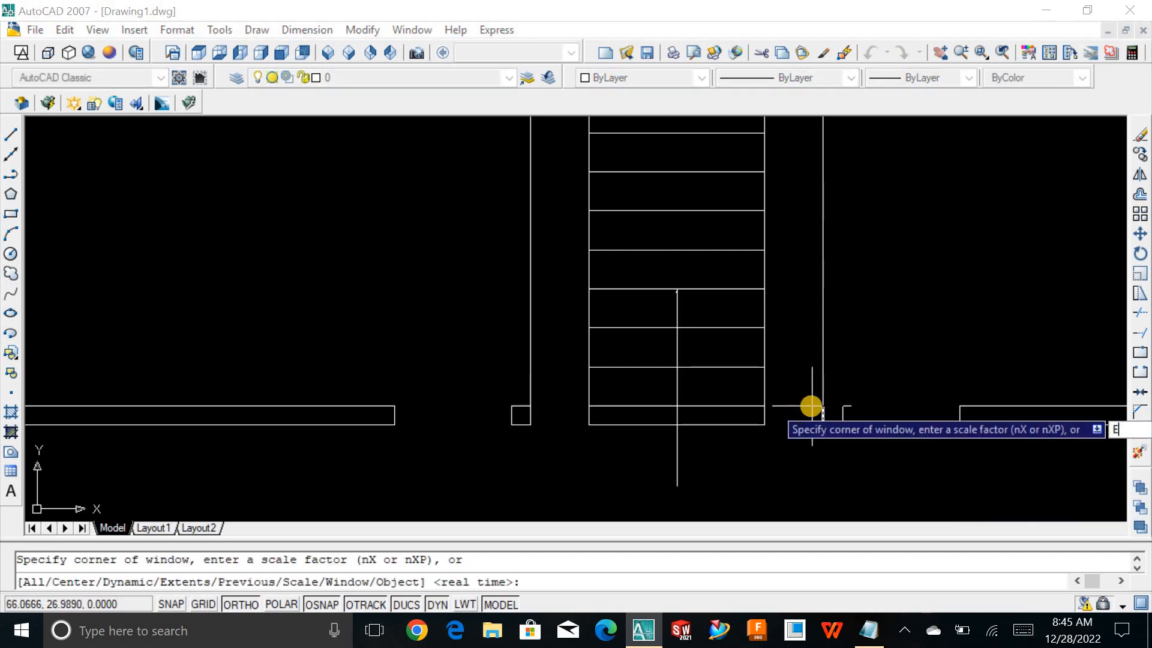
type("E")
key("Return")
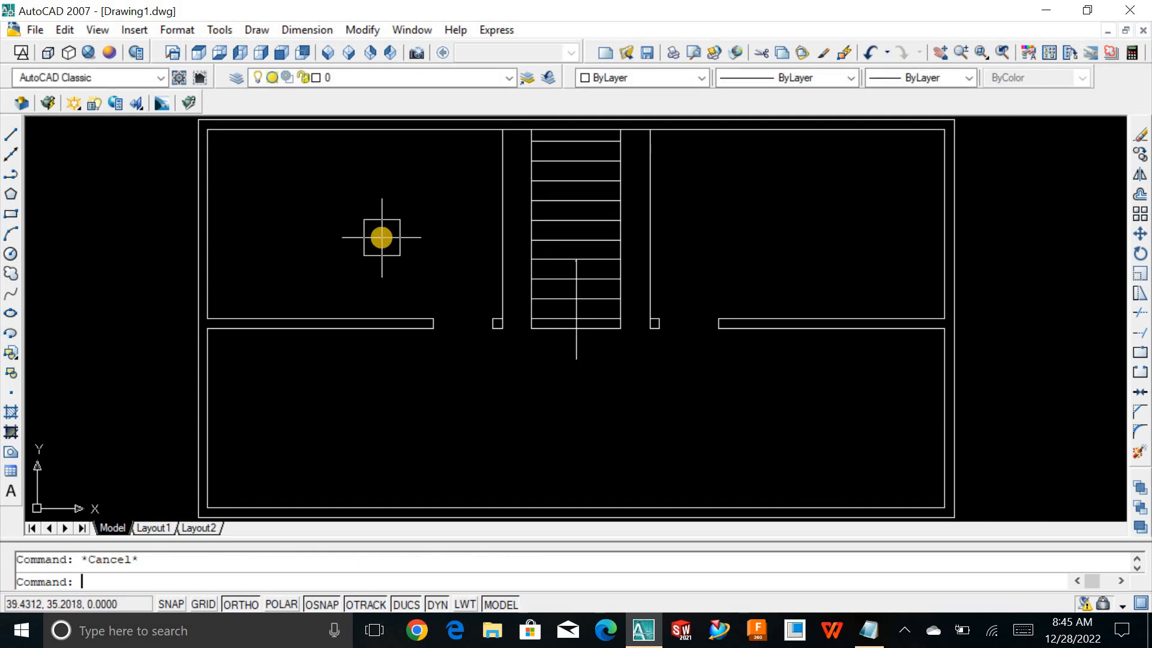
type("L")
key("Return")
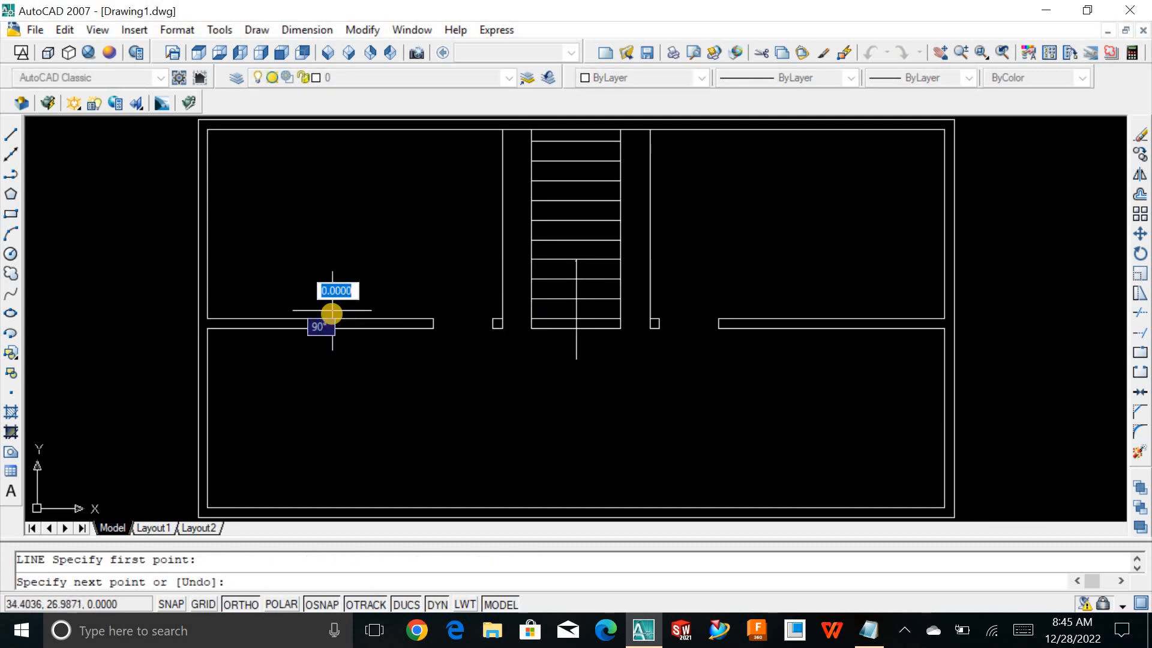
scroll(330, 316, "up", 4)
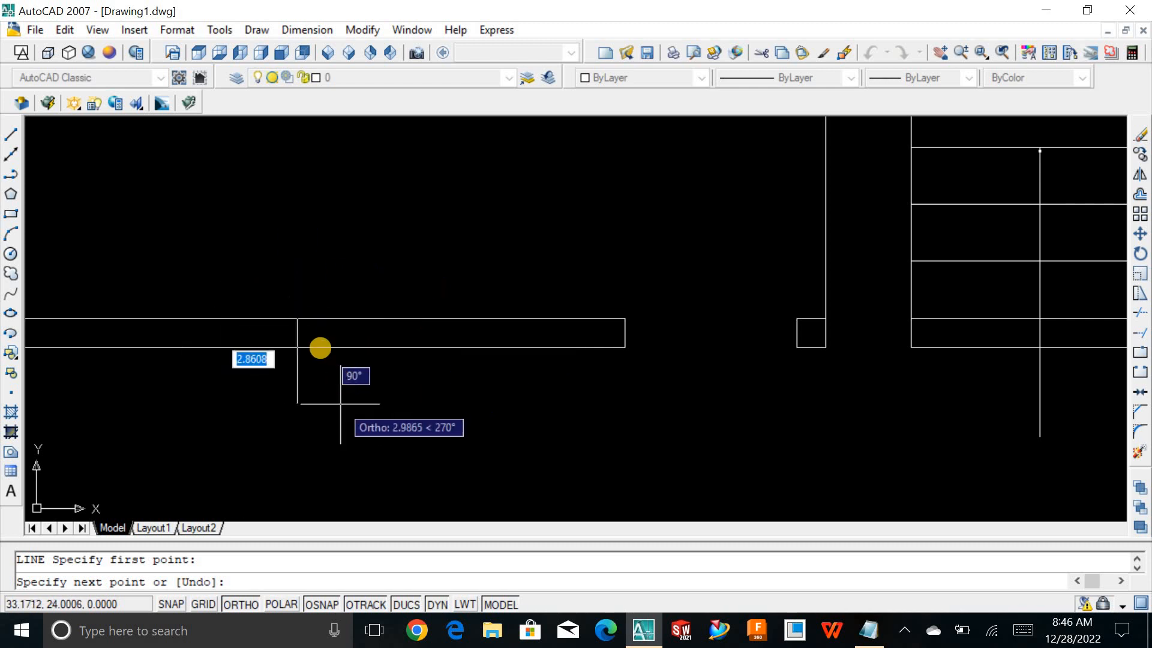
left_click(305, 346)
key("Return")
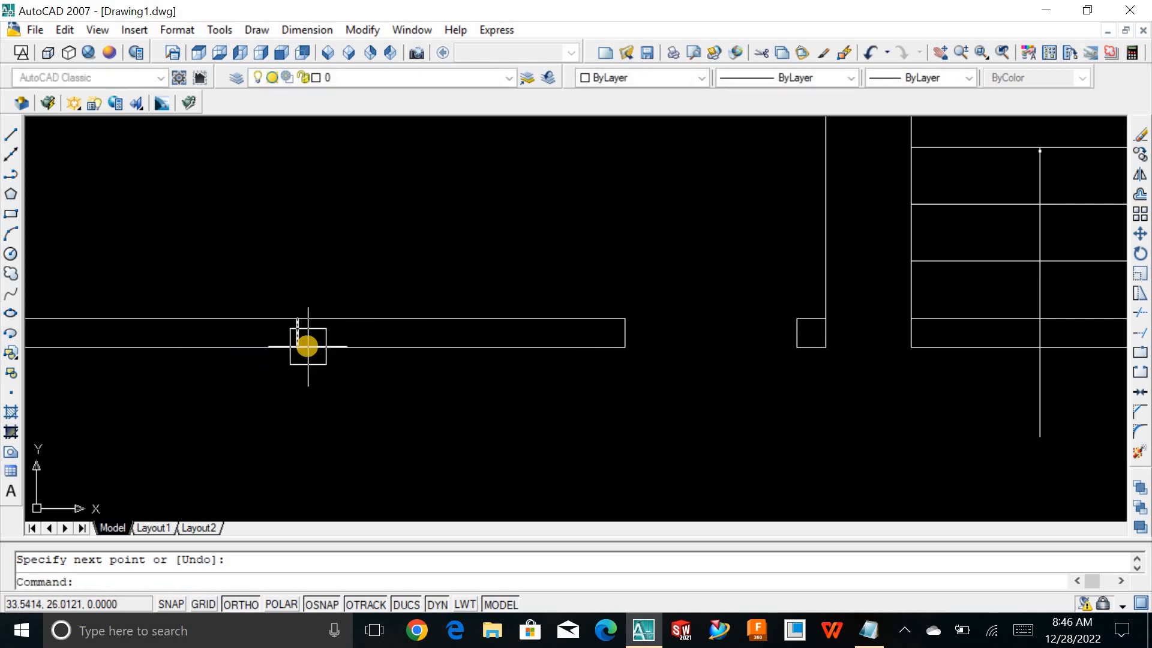
Draw a vertical line across the right partition wall from the midpoint of its upper line to its lower line.
scroll(681, 352, "down", 3)
scroll(676, 341, "up", 5)
key("Return")
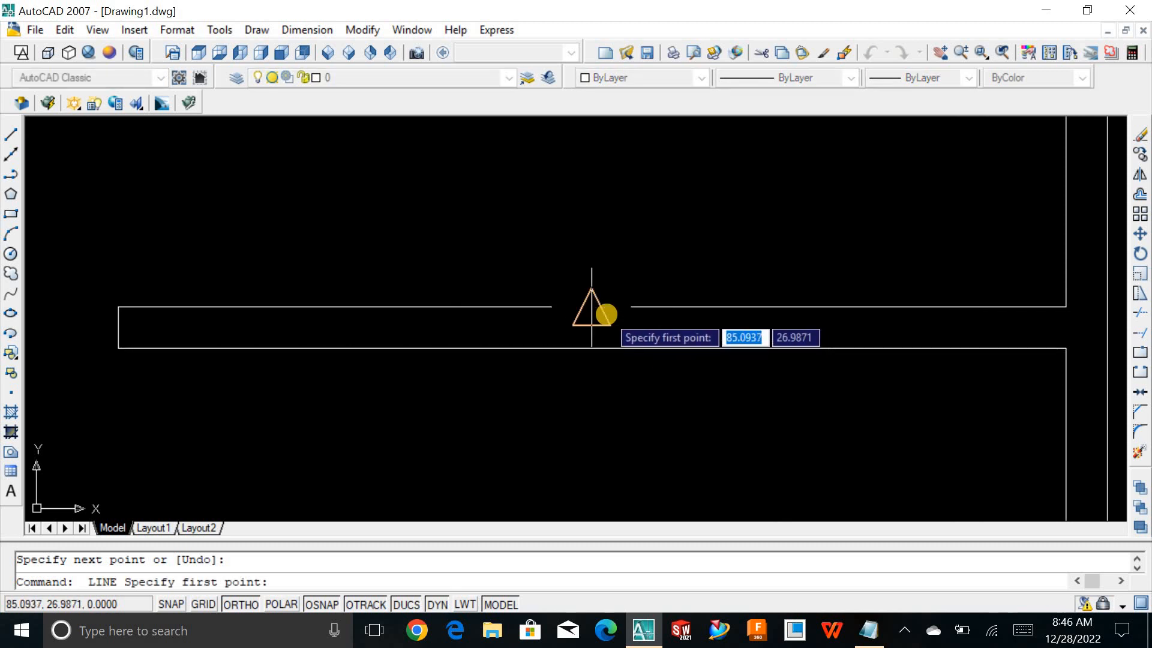
left_click(592, 306)
left_click(592, 348)
key("Return")
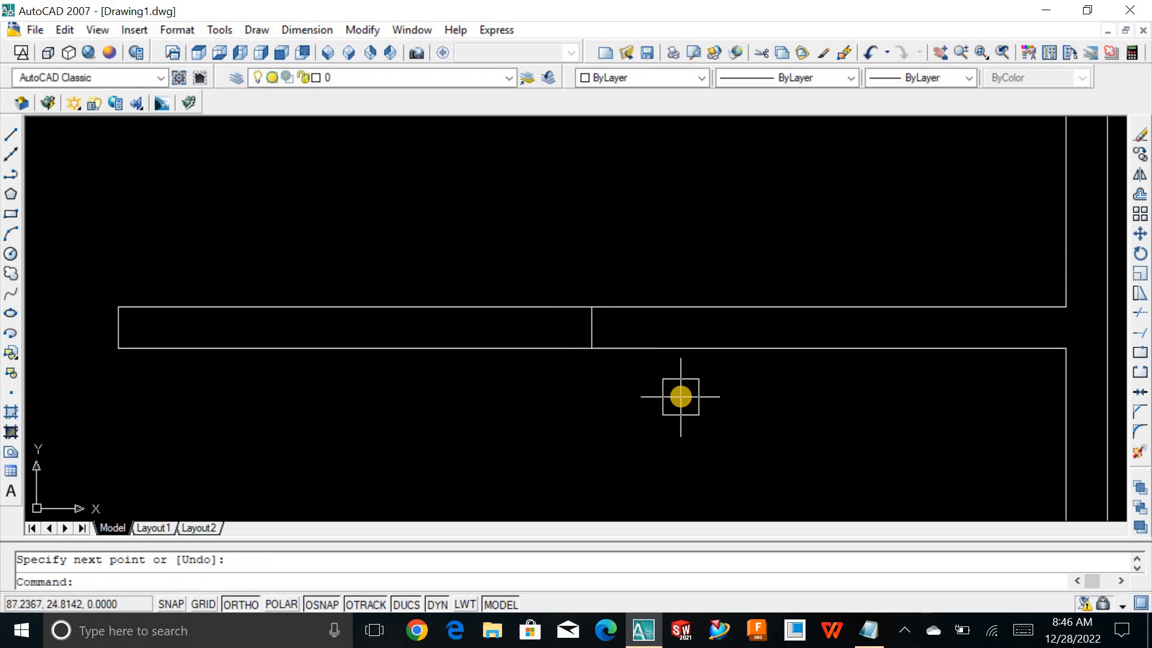
Offset the middle vertical line of the left partition wall by 5 to both sides.
type("z")
key("Return")
type("e")
key("Return")
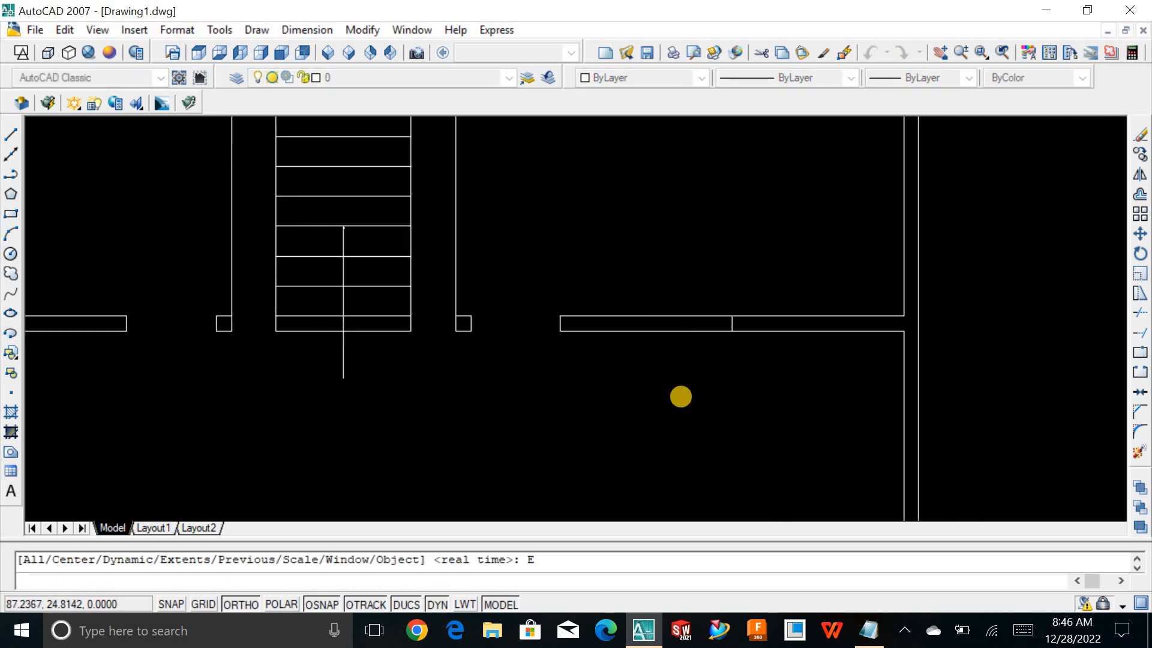
scroll(317, 314, "up", 5)
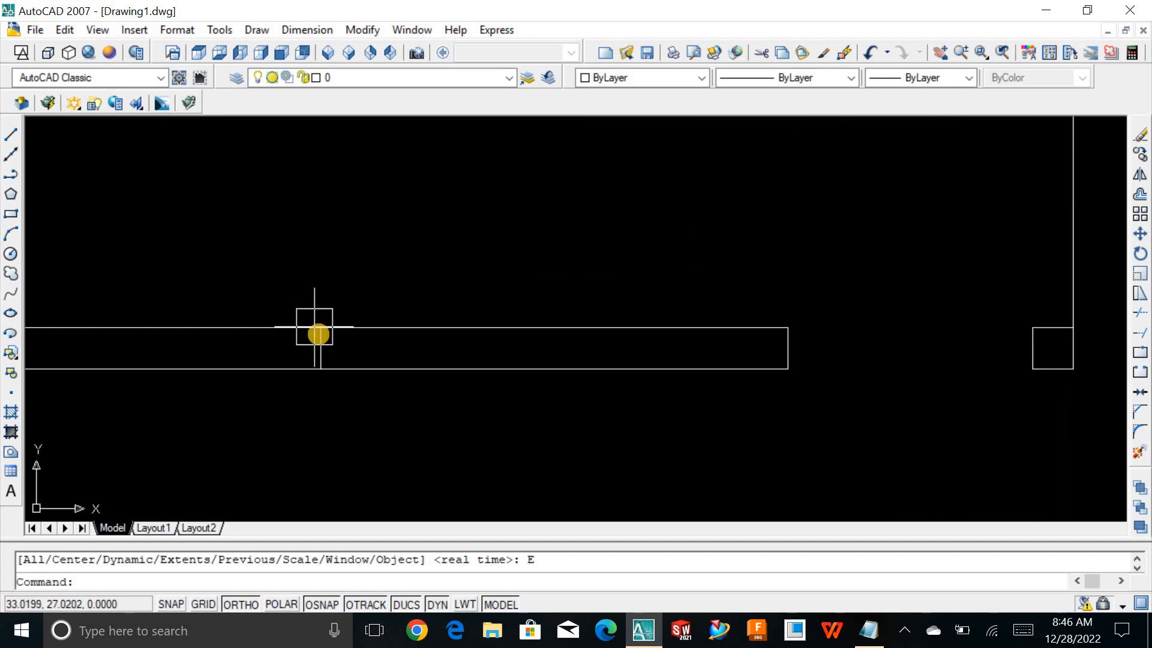
key("Escape")
type("o")
key("Return")
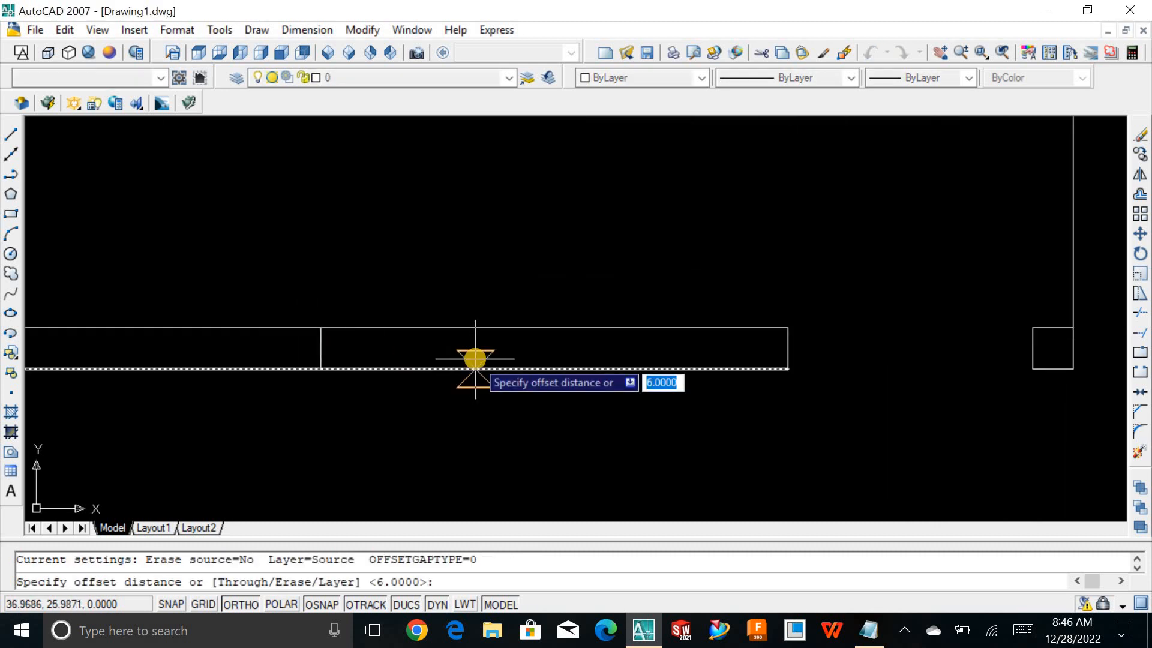
type("5")
key("Return")
left_click(322, 350)
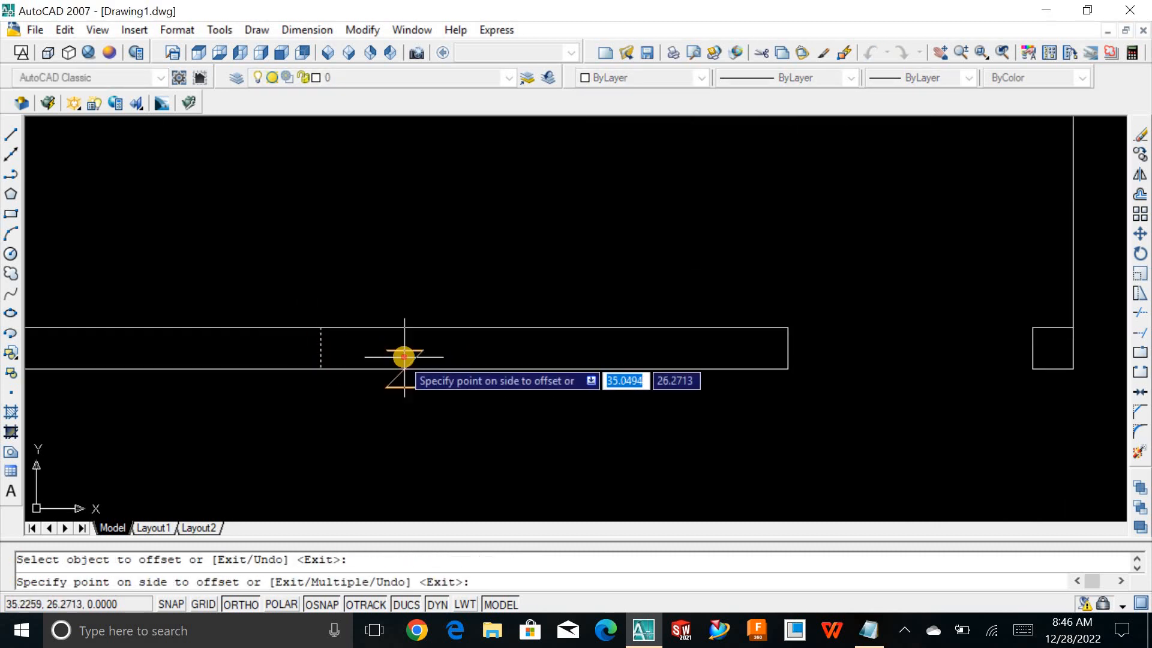
left_click(399, 356)
left_click(321, 345)
left_click(252, 348)
scroll(365, 350, "down", 4)
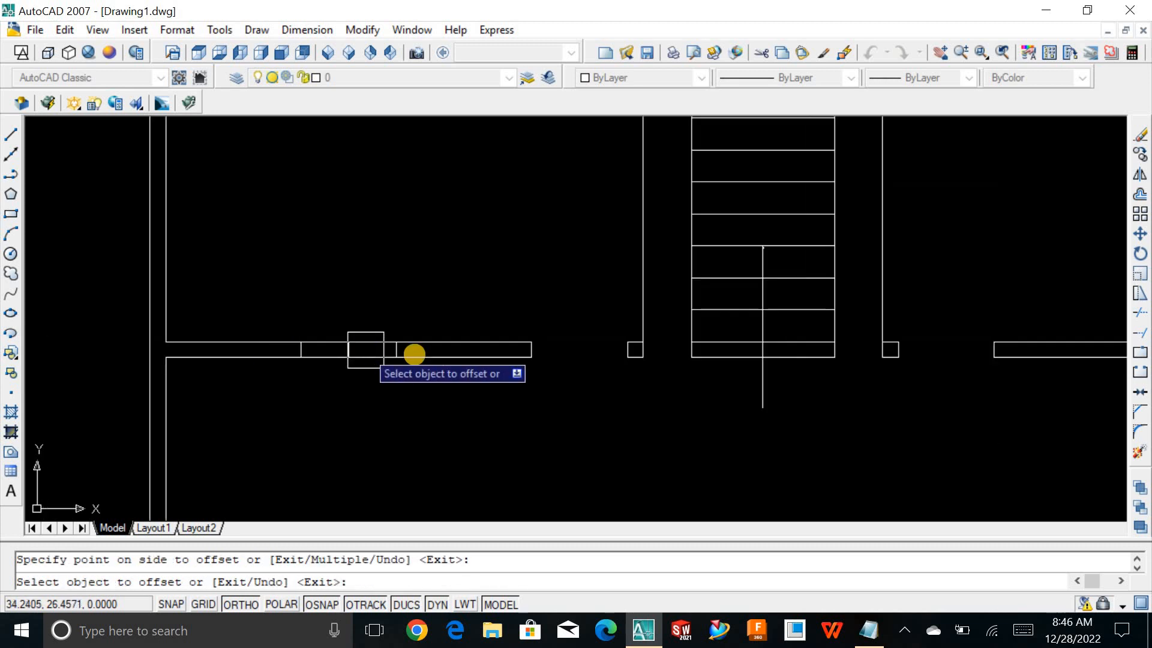
Offset the middle vertical line of the right partition wall by 3 to both sides.
scroll(900, 357, "down", 5)
scroll(887, 366, "up", 8)
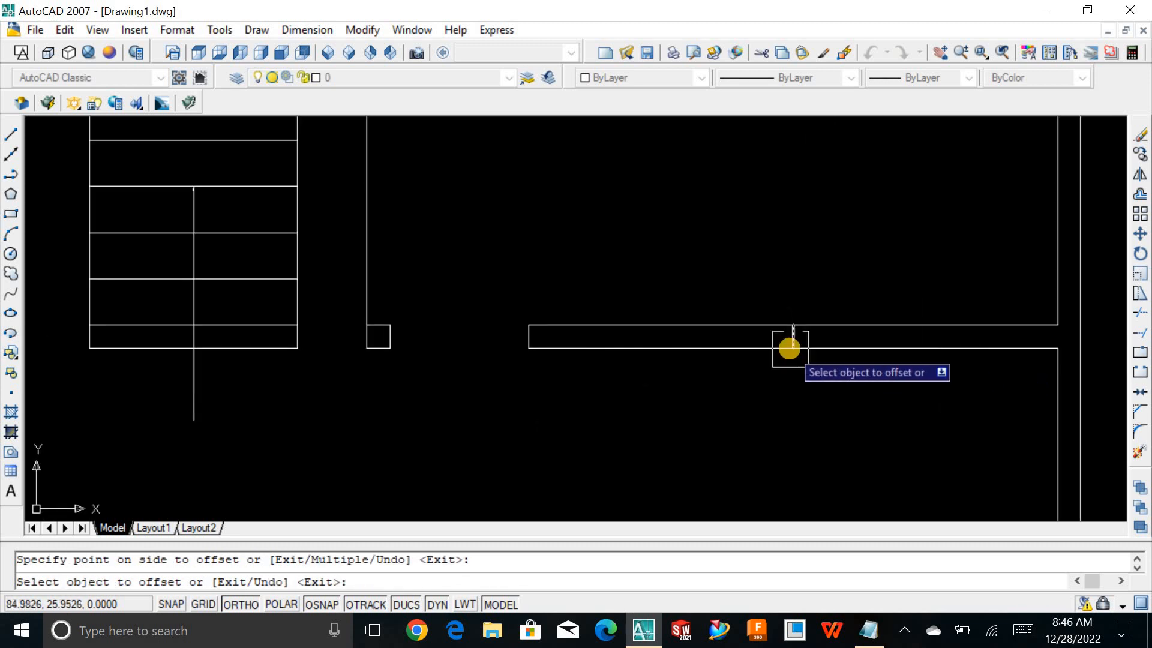
scroll(790, 349, "up", 5)
left_click(799, 334)
left_click(704, 329)
left_click(793, 327)
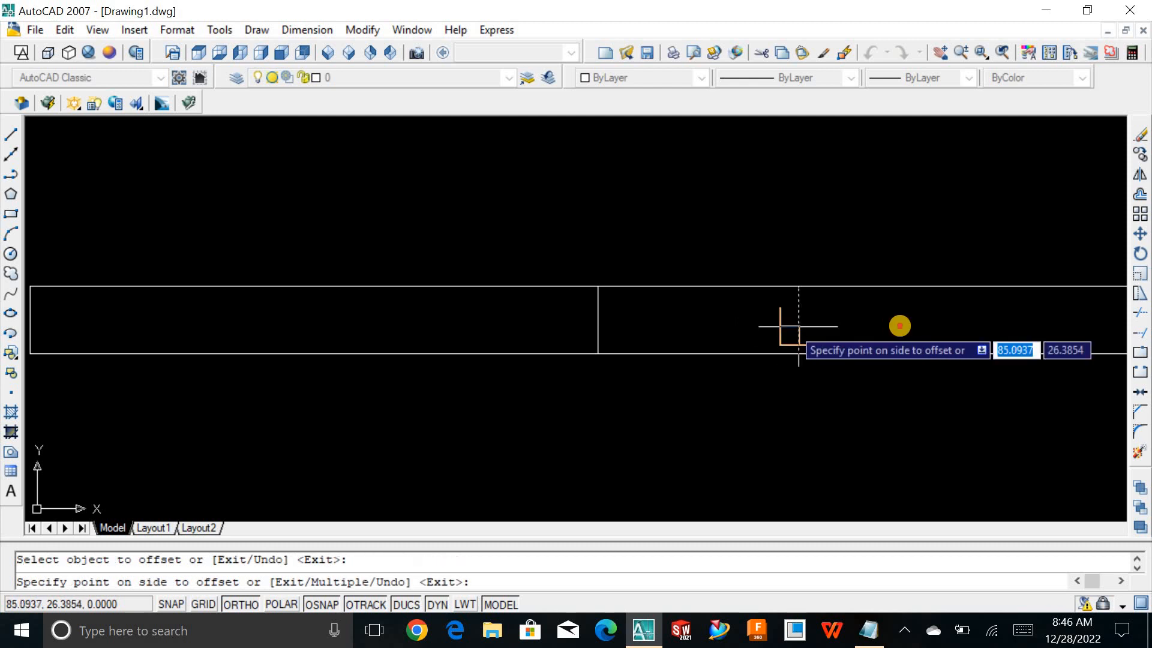
left_click(900, 324)
scroll(789, 334, "down", 6)
scroll(742, 376, "down", 2)
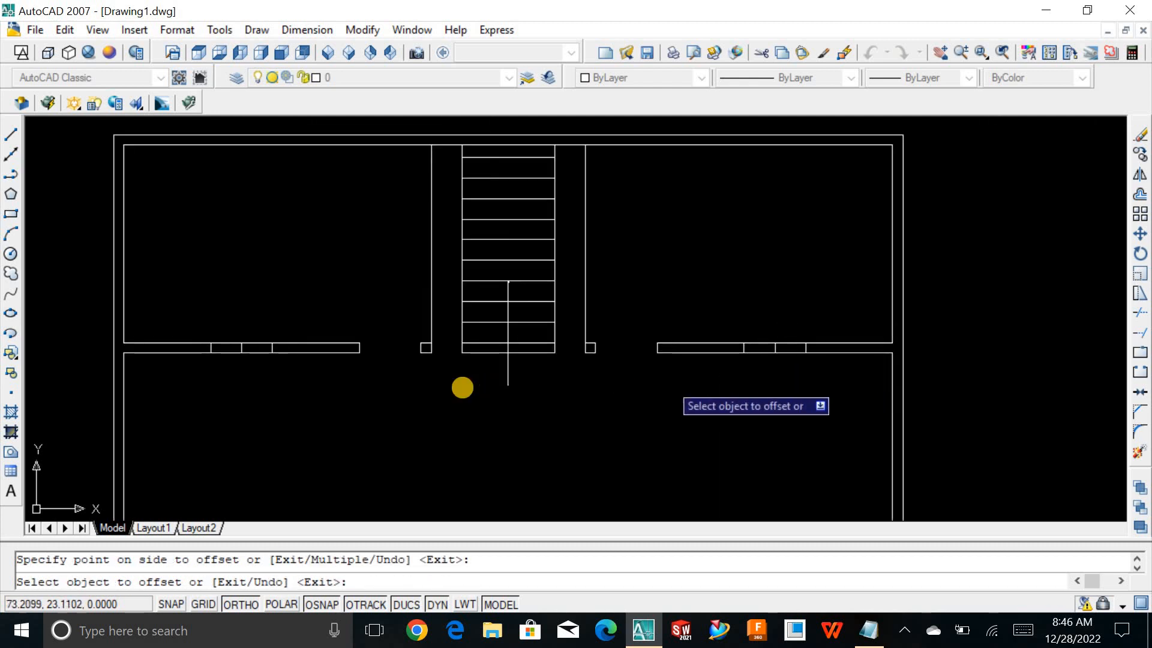
scroll(222, 345, "down", 2)
scroll(219, 349, "up", 3)
scroll(219, 349, "up", 3)
key("Escape")
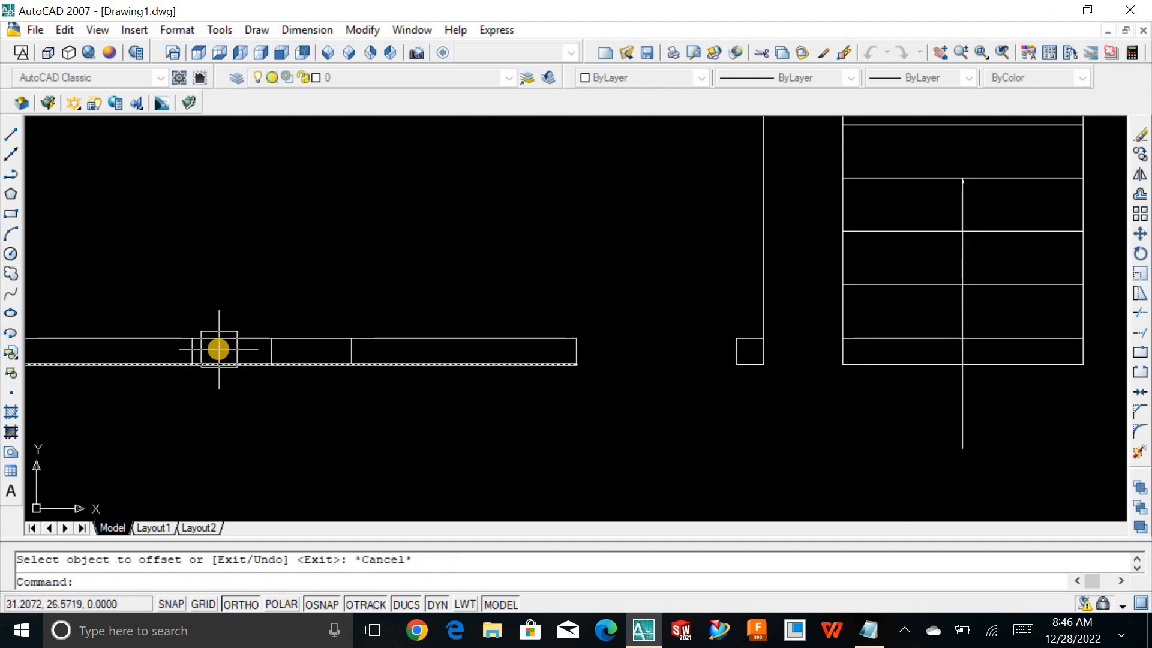
Draw two crossing diagonal lines between opposite corners of the divided section in the left partition wall, with ortho mode off.
type("L")
key("Return")
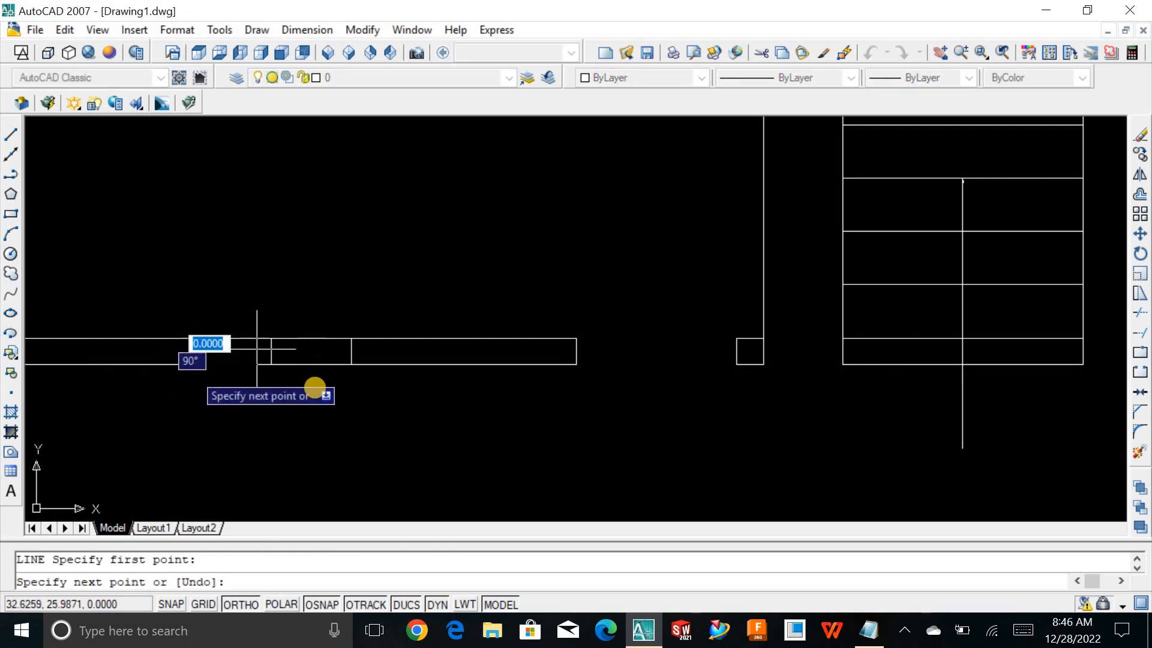
key("F8")
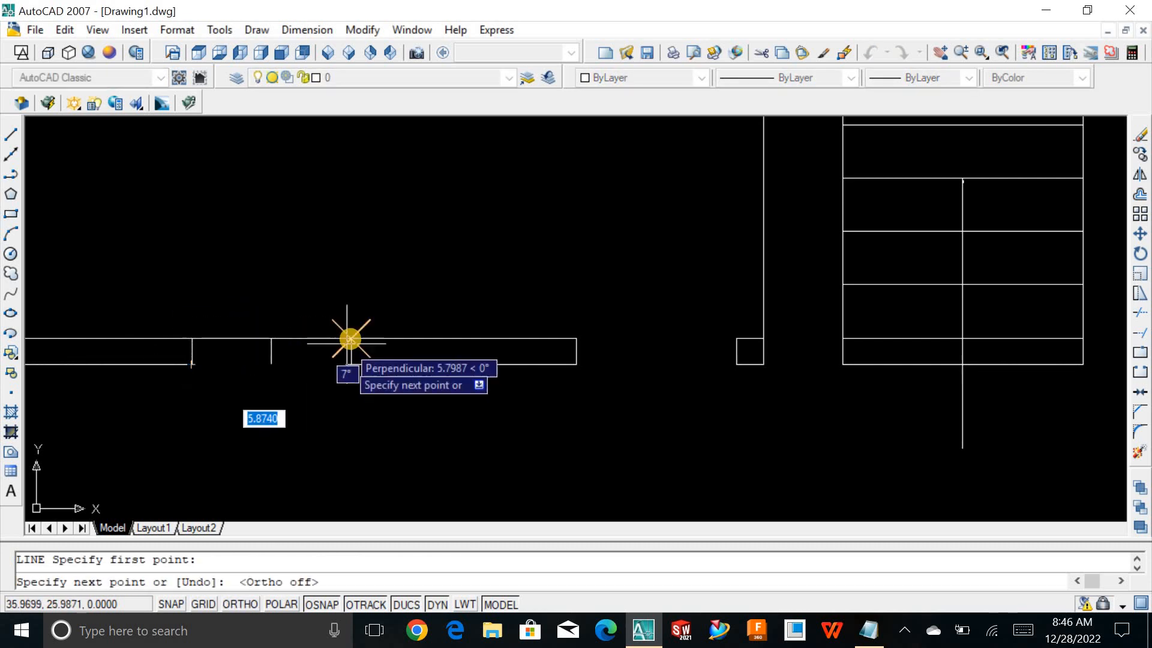
left_click(350, 340)
key("Return")
key("Return")
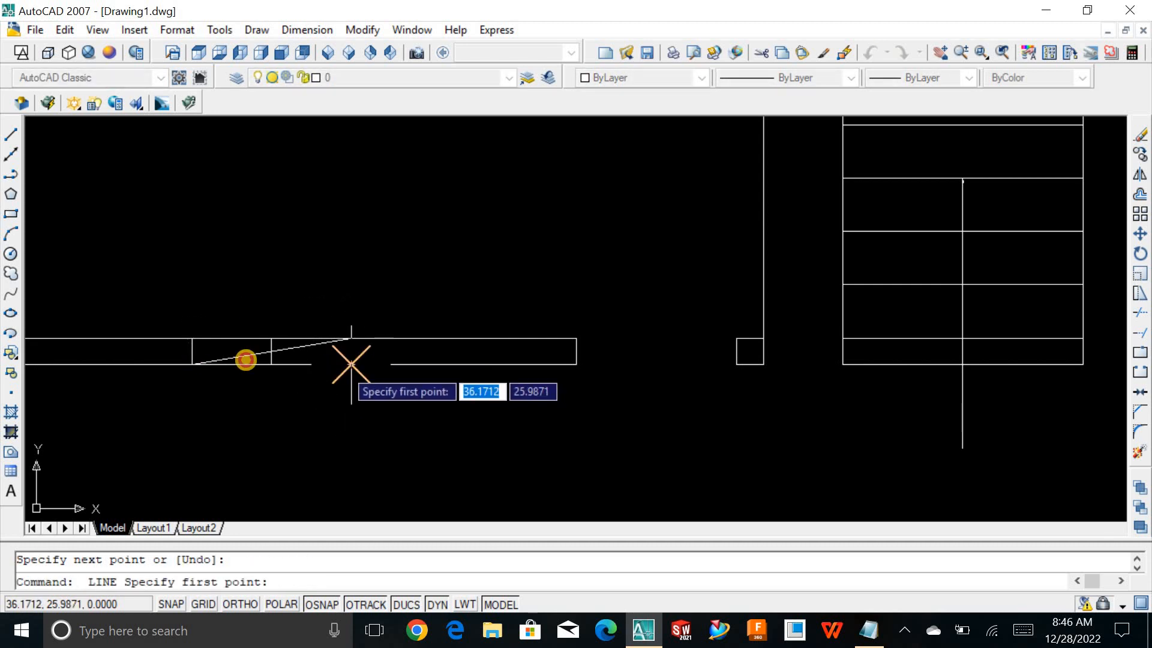
left_click(350, 363)
key("Return")
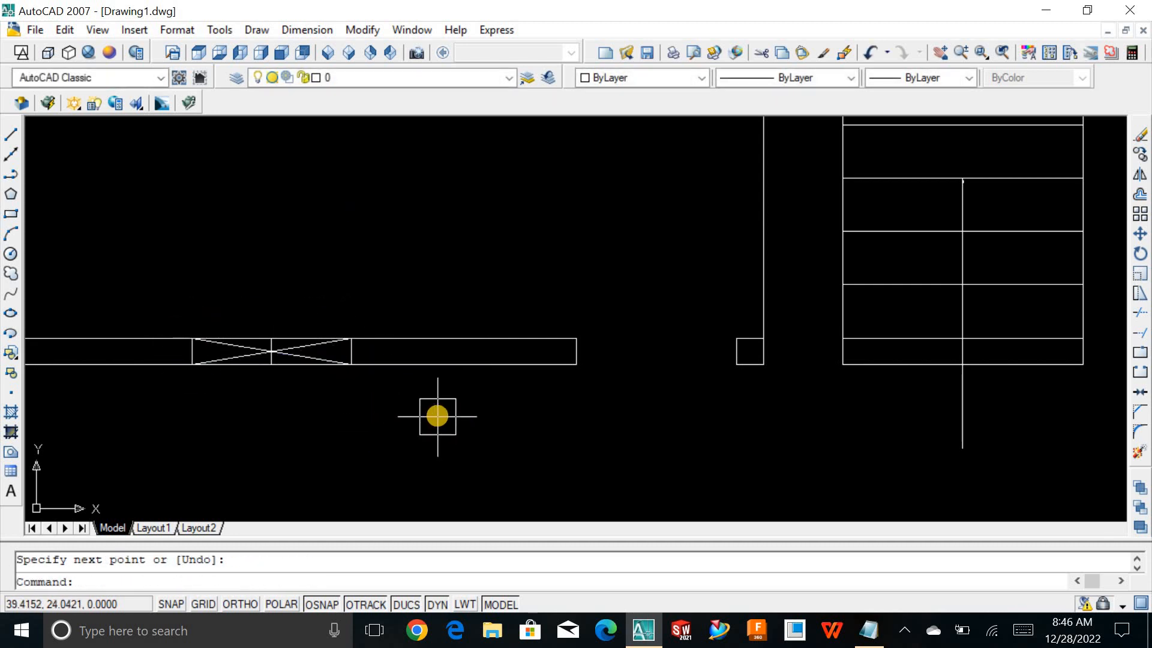
Draw two crossing diagonal lines between opposite corners of the divided section in the right partition wall.
key("Return")
scroll(532, 414, "down", 6)
scroll(836, 415, "up", 6)
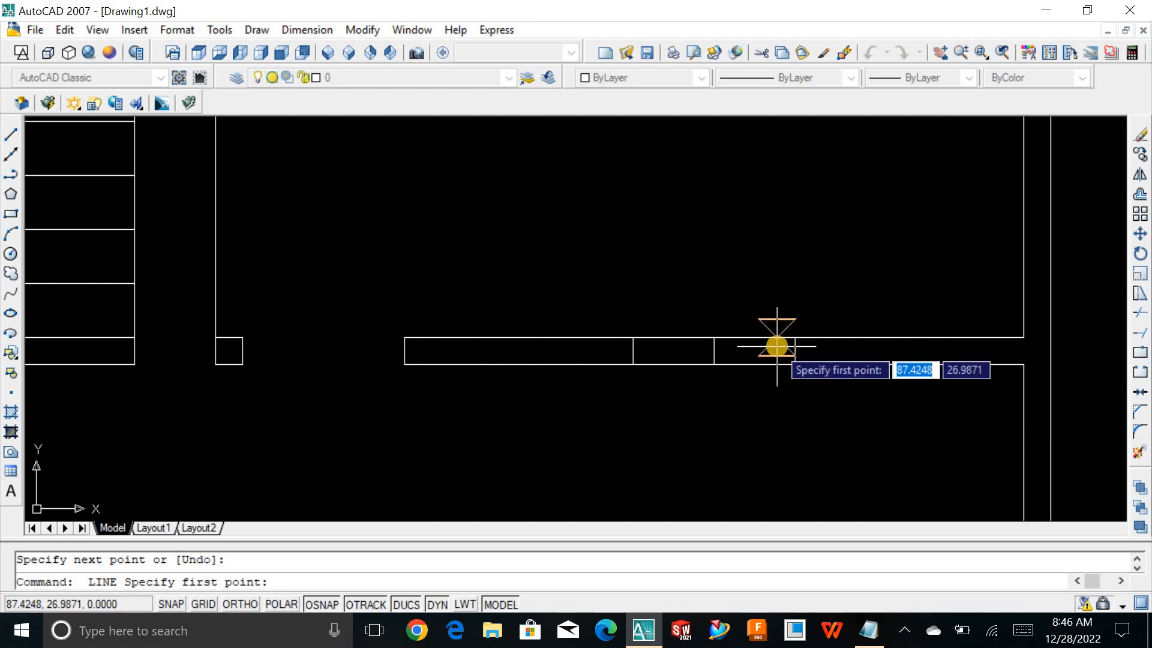
scroll(777, 344, "up", 3)
left_click(813, 327)
left_click(483, 383)
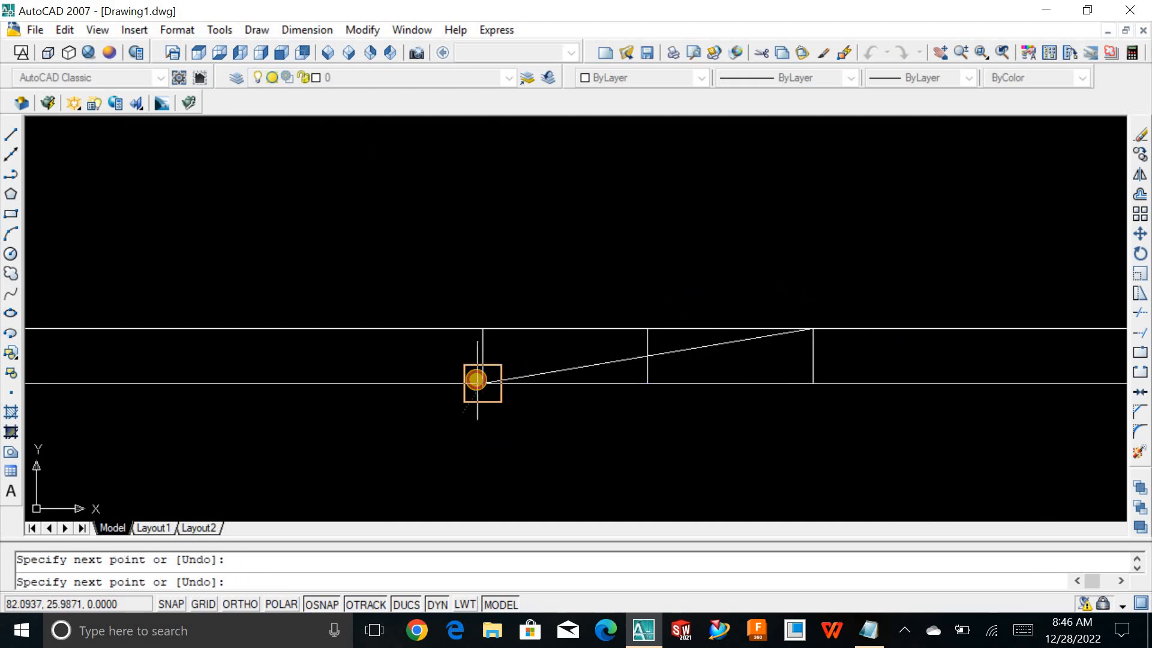
key("Return")
key("Return")
left_click(483, 328)
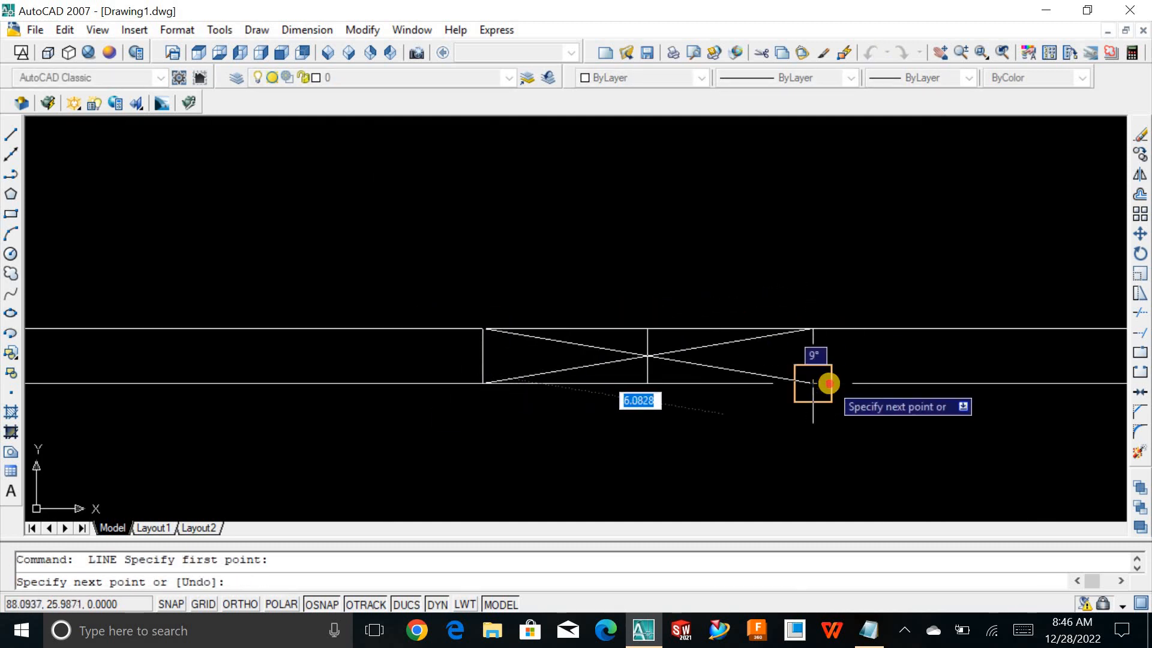
left_click(825, 383)
key("Return")
key("Return")
scroll(730, 411, "down", 3)
key("Escape")
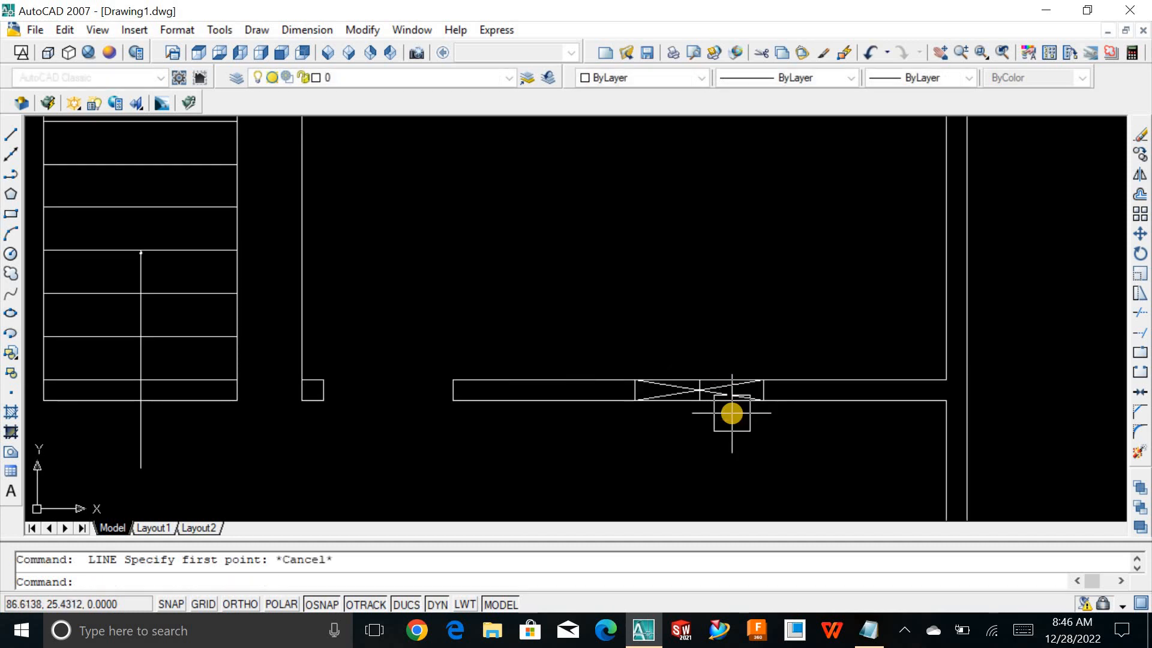
Draw a rectangle from the upper-left room's inner corner, about a third of the room's width and nearly half its depth.
type("Z")
key("Return")
type("E")
key("Return")
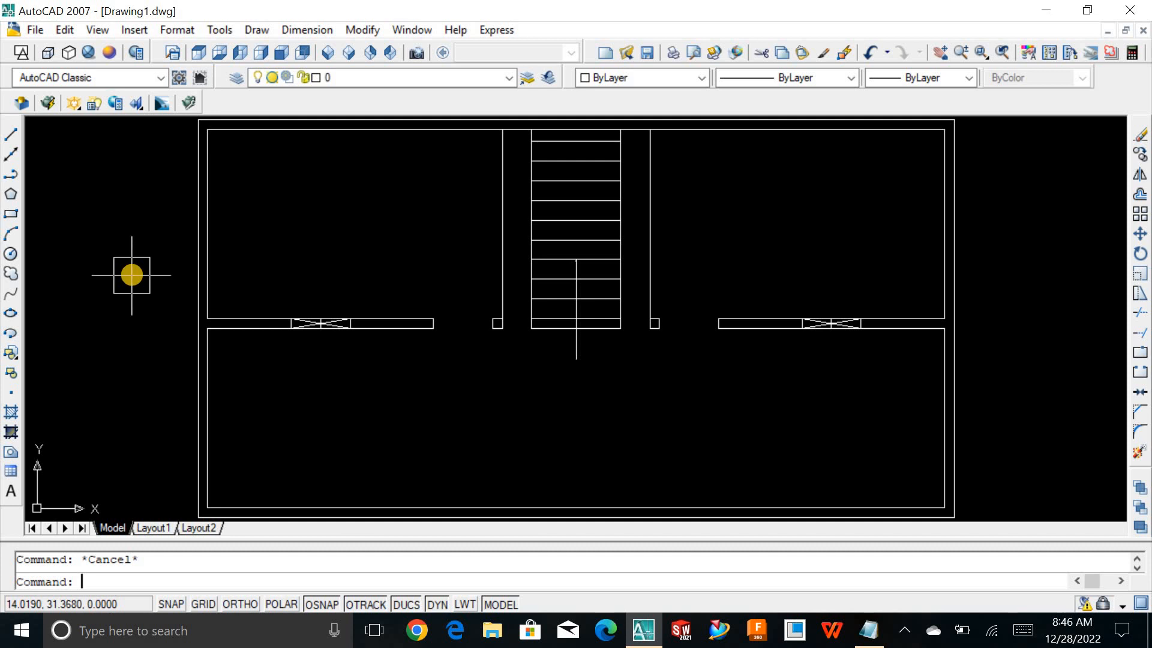
type("REC")
key("Return")
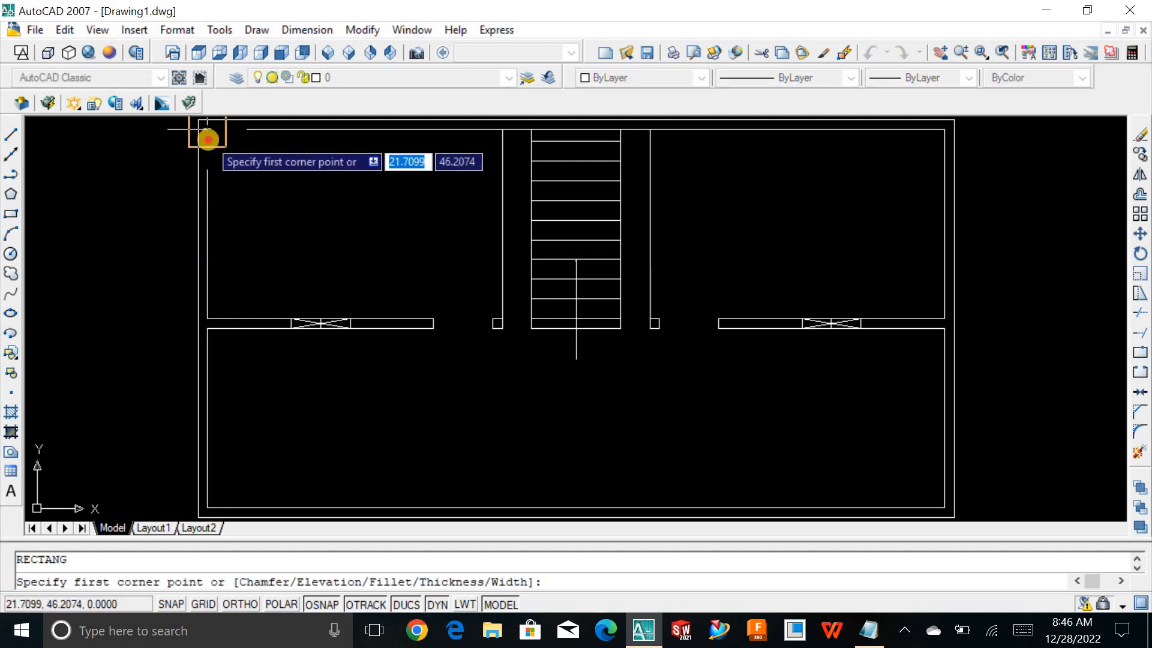
left_click(207, 129)
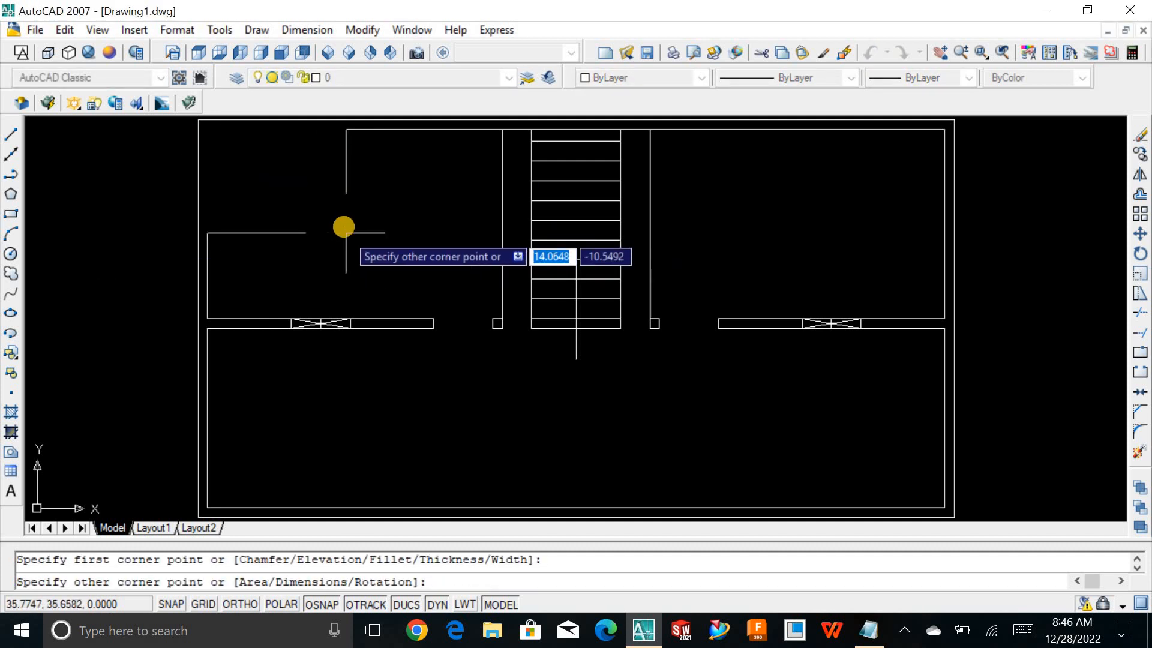
left_click(309, 217)
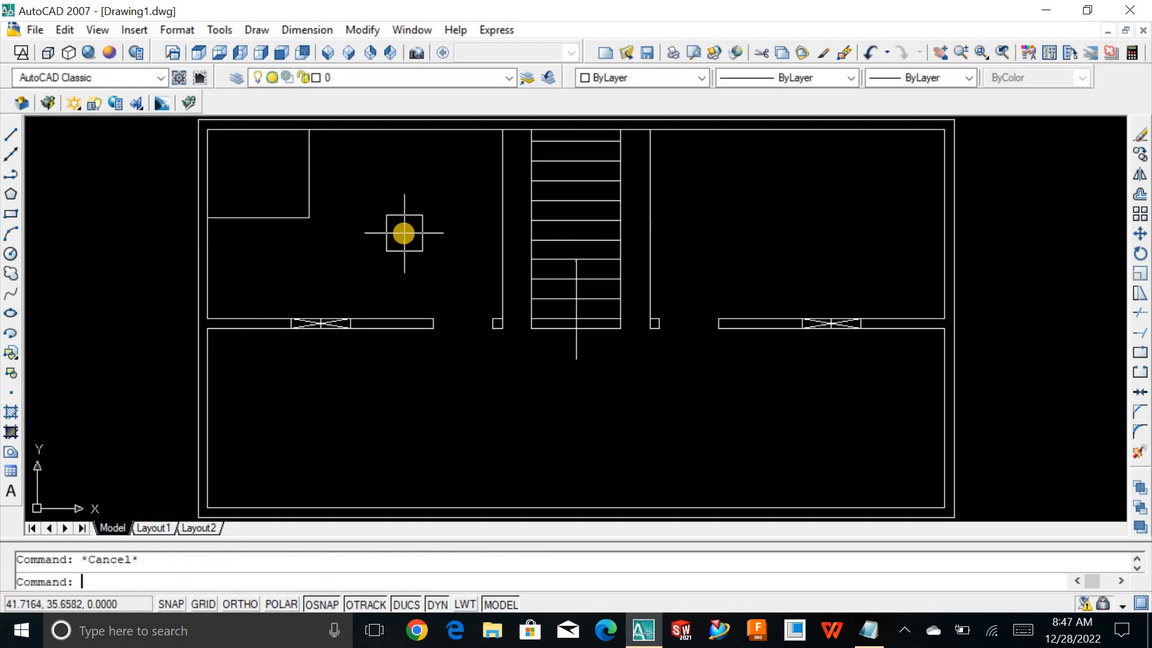
Offset the corner rectangle in the upper-left room outward by 0.5.
type("O")
key("Return")
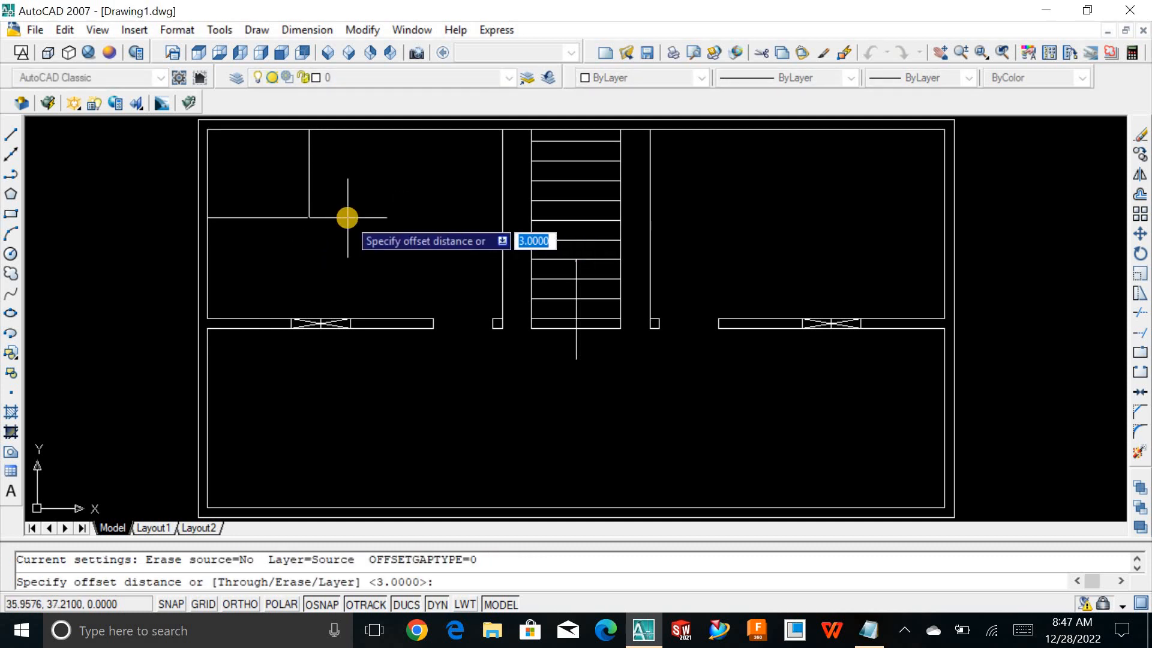
type(".5")
key("Return")
left_click(309, 190)
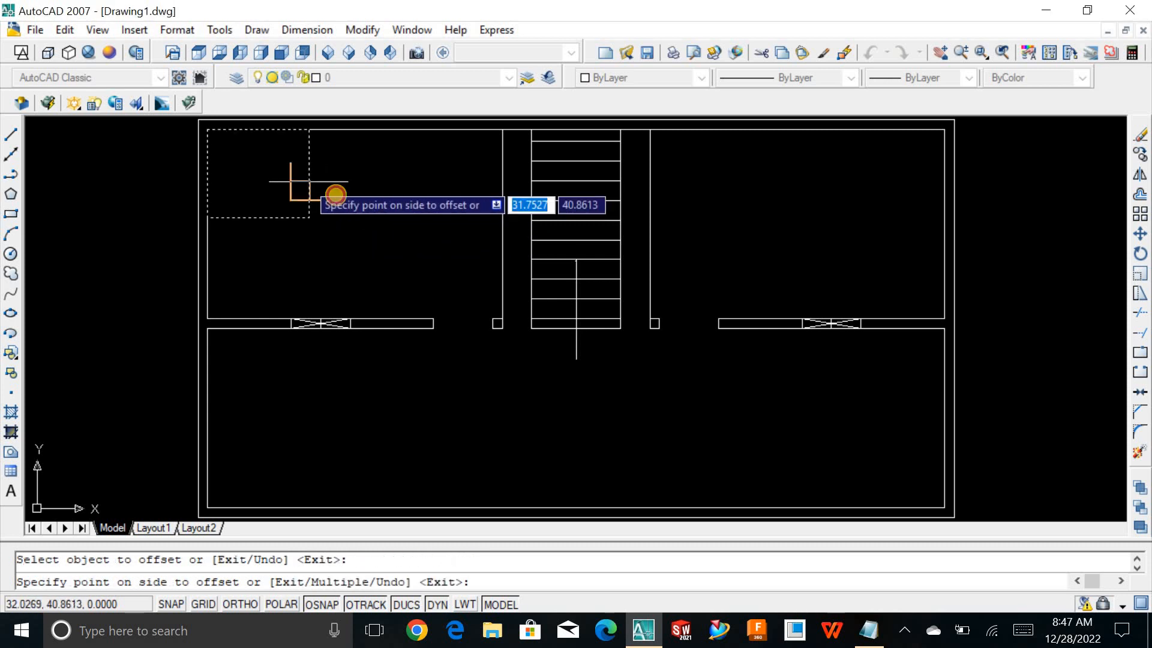
left_click(334, 192)
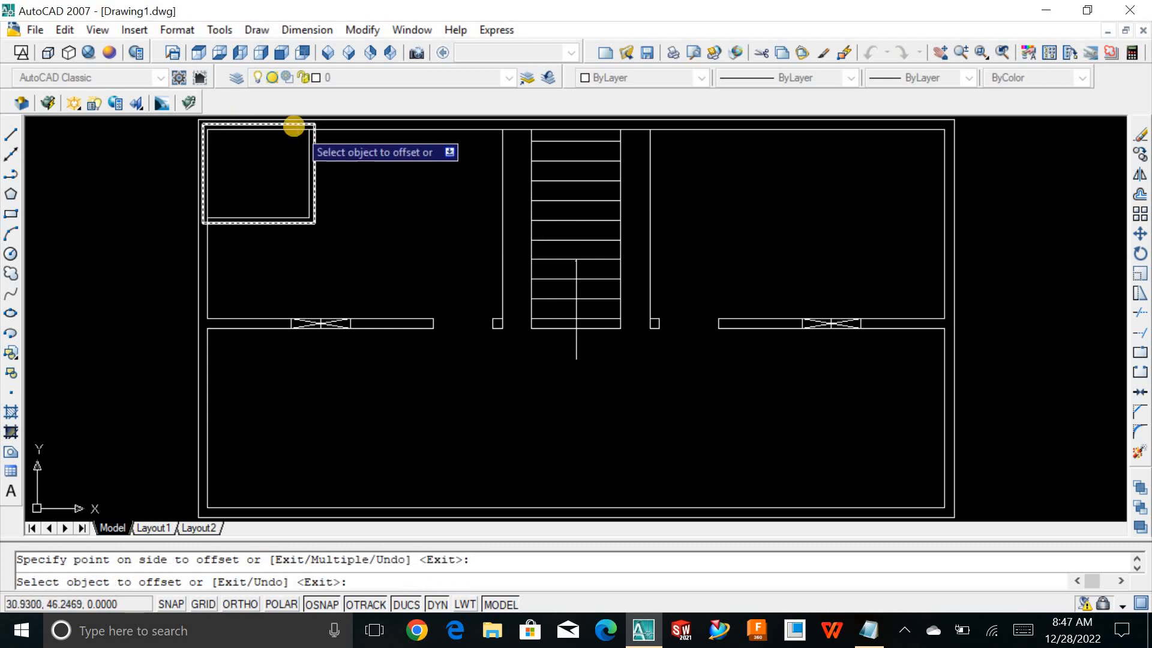
scroll(282, 132, "down", 7)
scroll(484, 266, "up", 8)
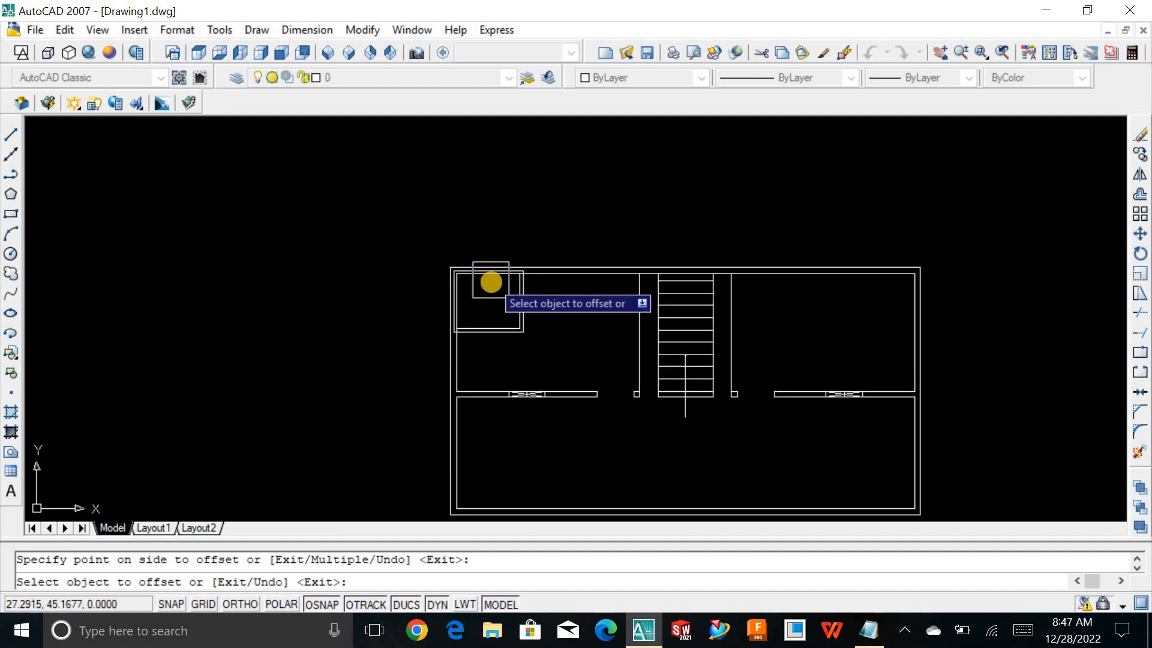
scroll(632, 322, "down", 4)
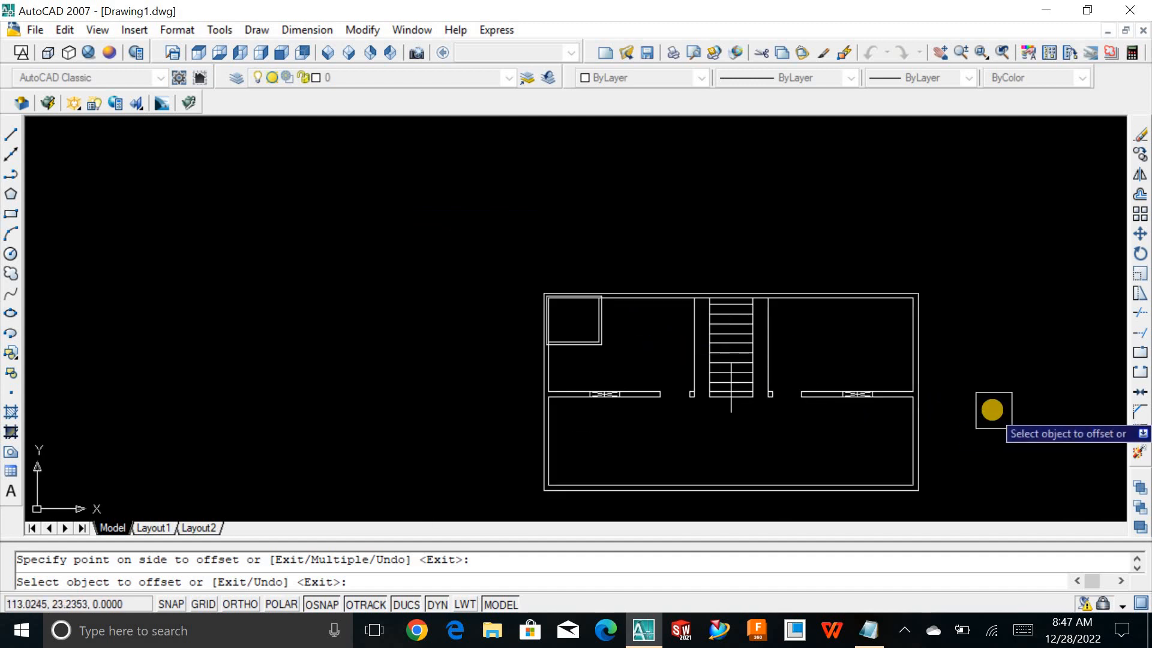
scroll(987, 406, "up", 3)
scroll(489, 347, "down", 2)
scroll(252, 237, "up", 5)
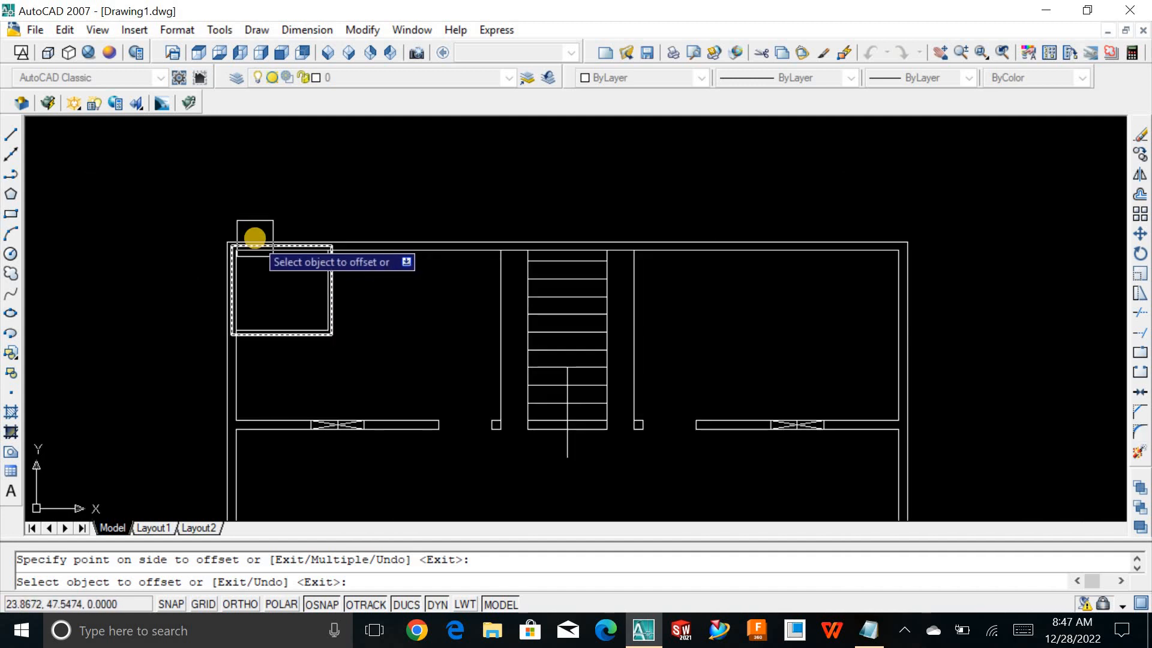
key("Escape")
Trim the parts of the offset rectangle that lie inside the building's top and left outer walls.
type("TR")
key("Return")
key("Return")
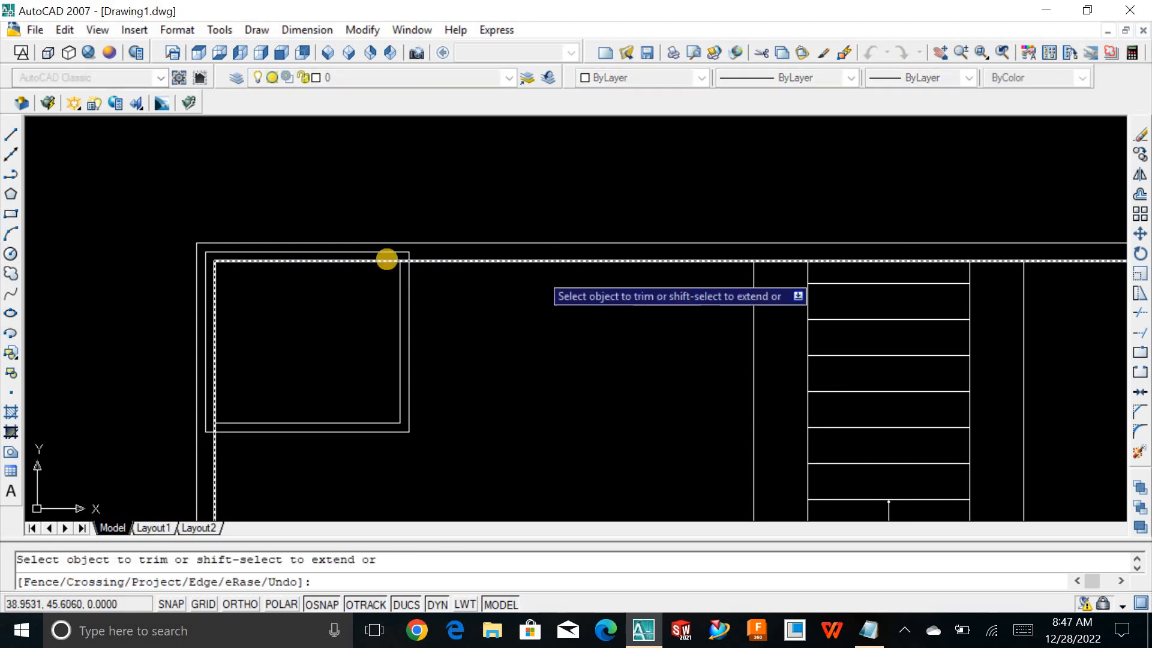
scroll(381, 240, "up", 4)
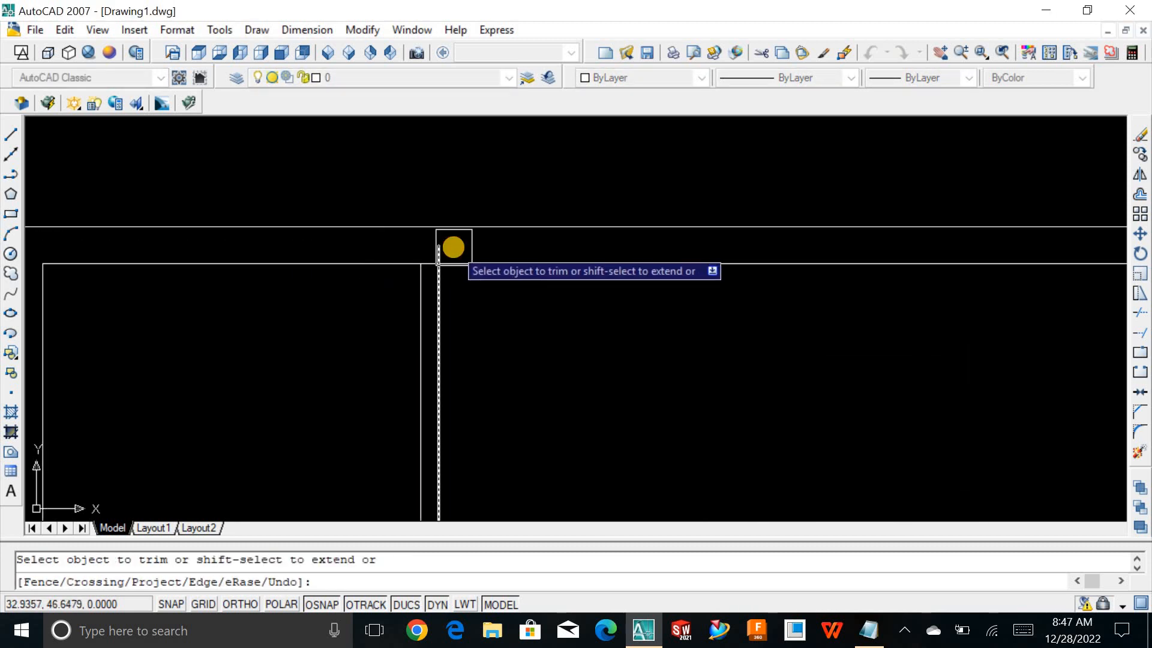
scroll(571, 308, "down", 3)
scroll(368, 375, "up", 3)
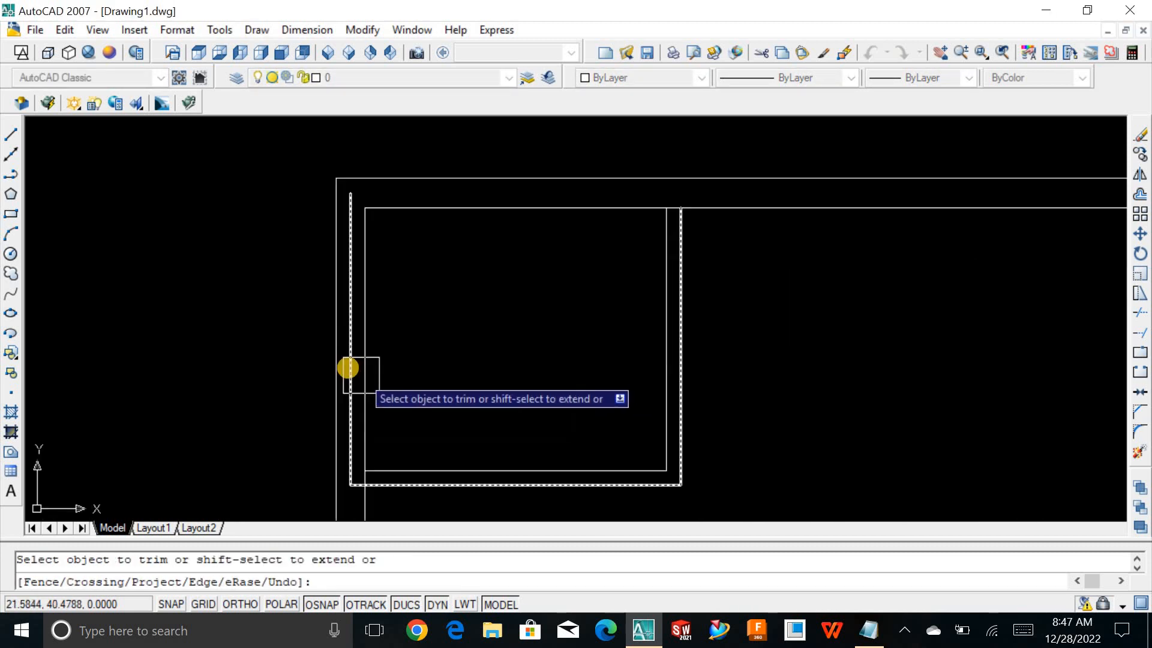
scroll(468, 420, "down", 2)
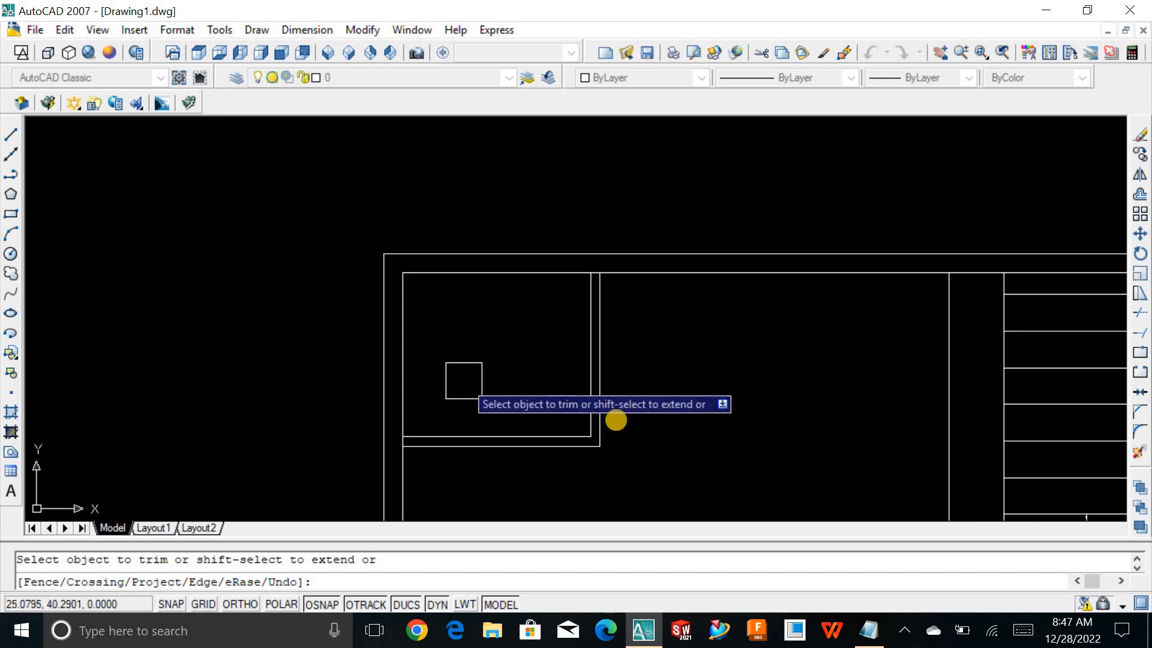
scroll(659, 447, "down", 2)
scroll(655, 442, "down", 1)
key("Escape")
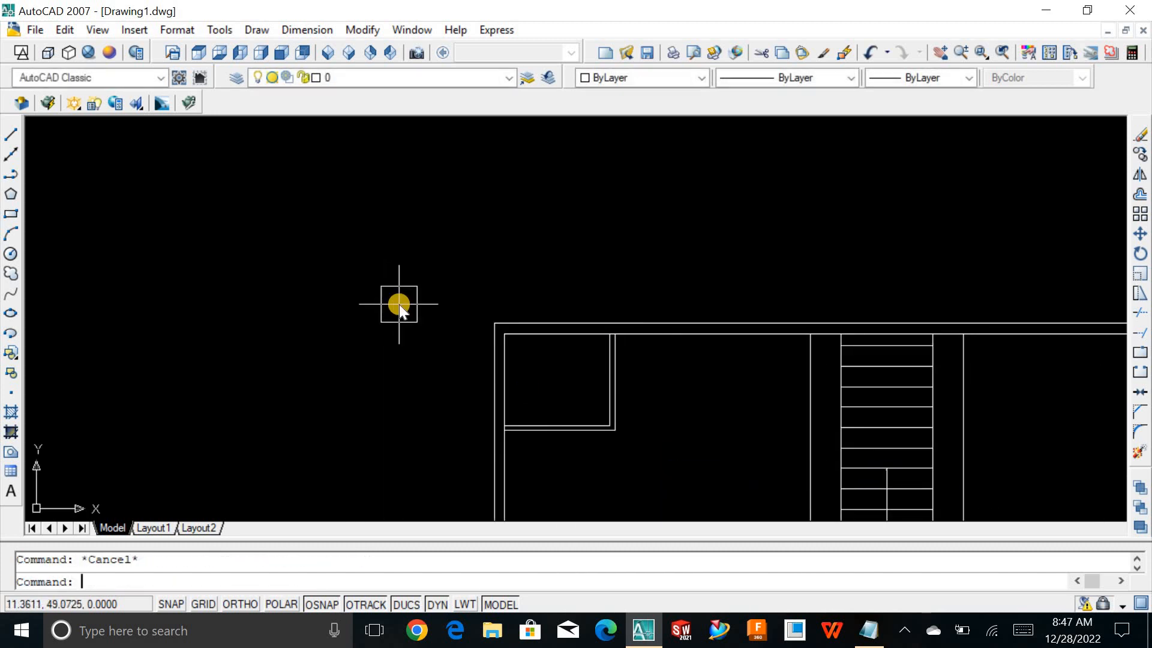
Move the small corner room from the upper-left room to the upper-right room's inner top-right corner, with ortho mode on.
type("z")
key("Return")
type("E")
key("Return")
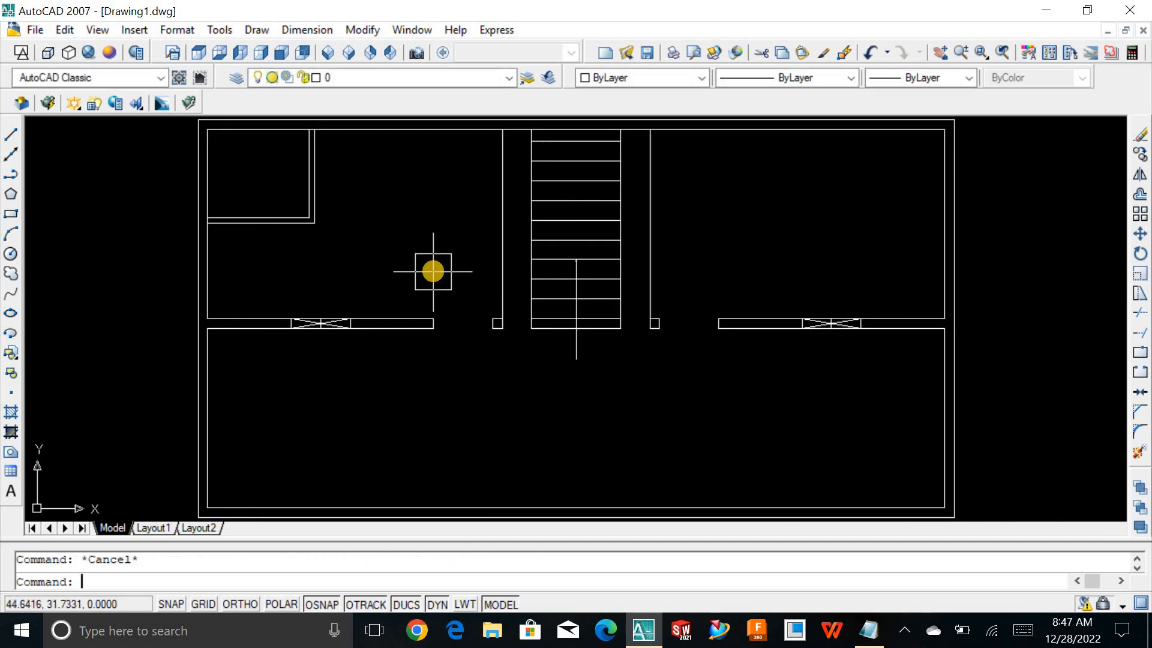
type("m")
key("Return")
left_click(401, 264)
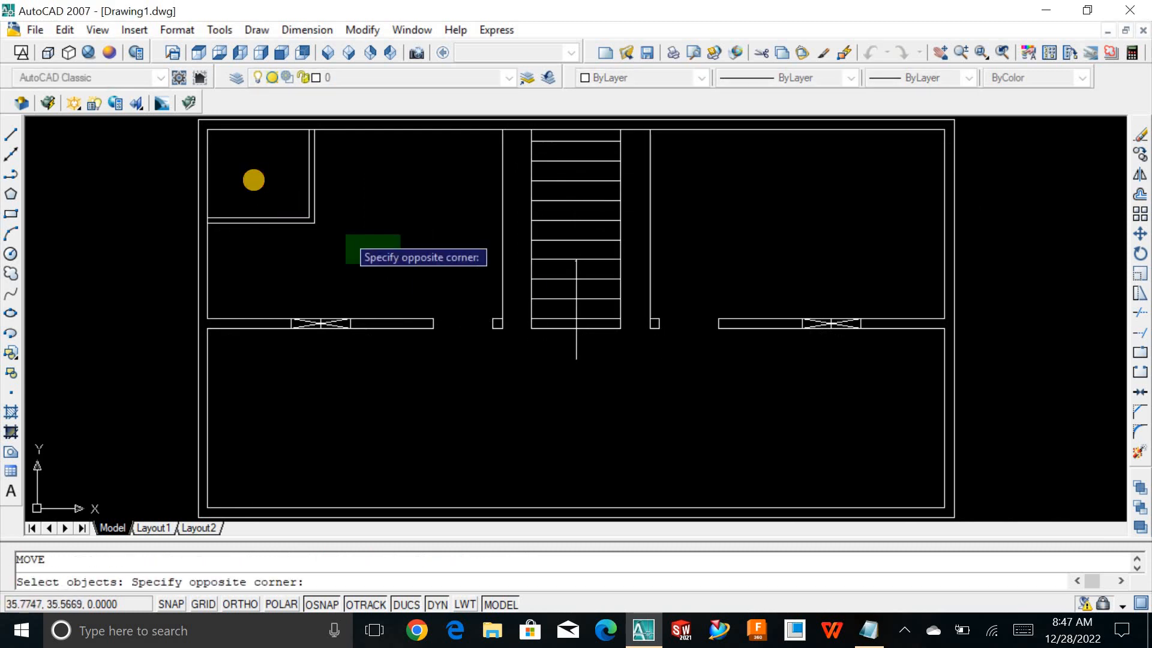
left_click(254, 178)
key("Return")
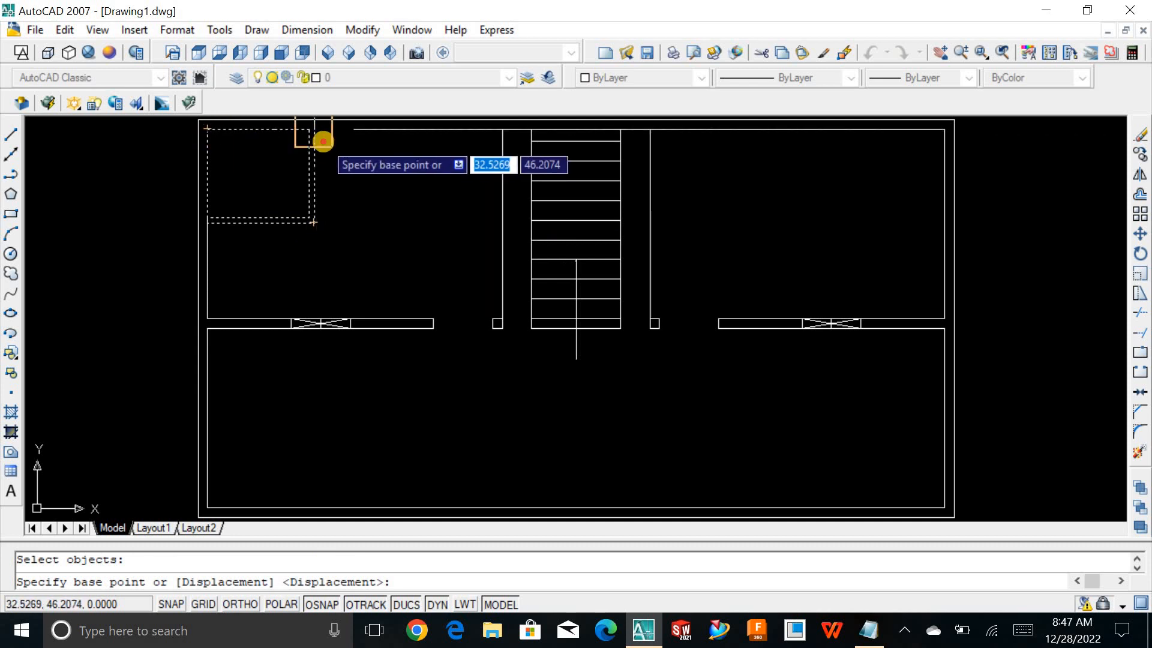
left_click(323, 141)
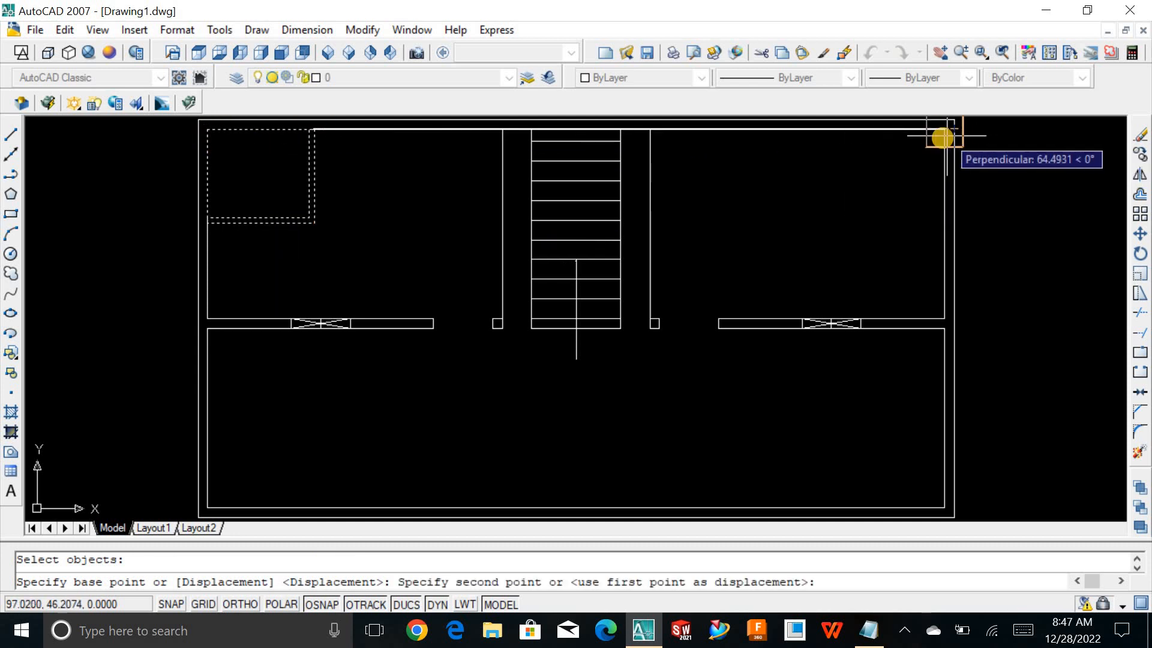
key("F8")
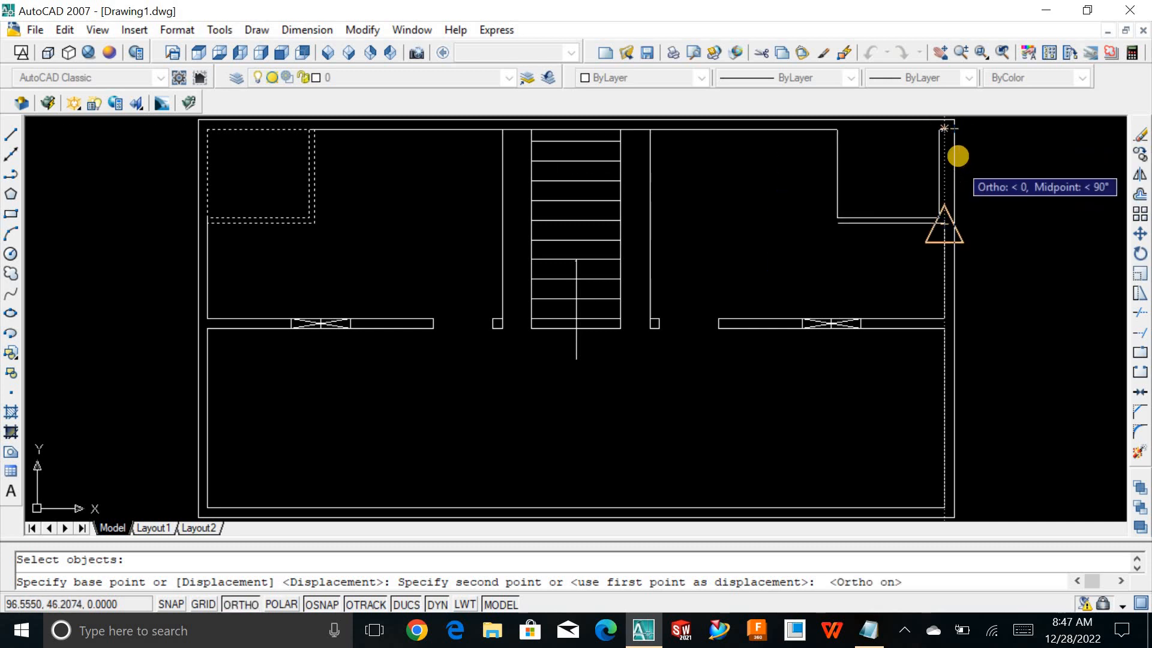
scroll(951, 146, "up", 3)
scroll(930, 201, "down", 5)
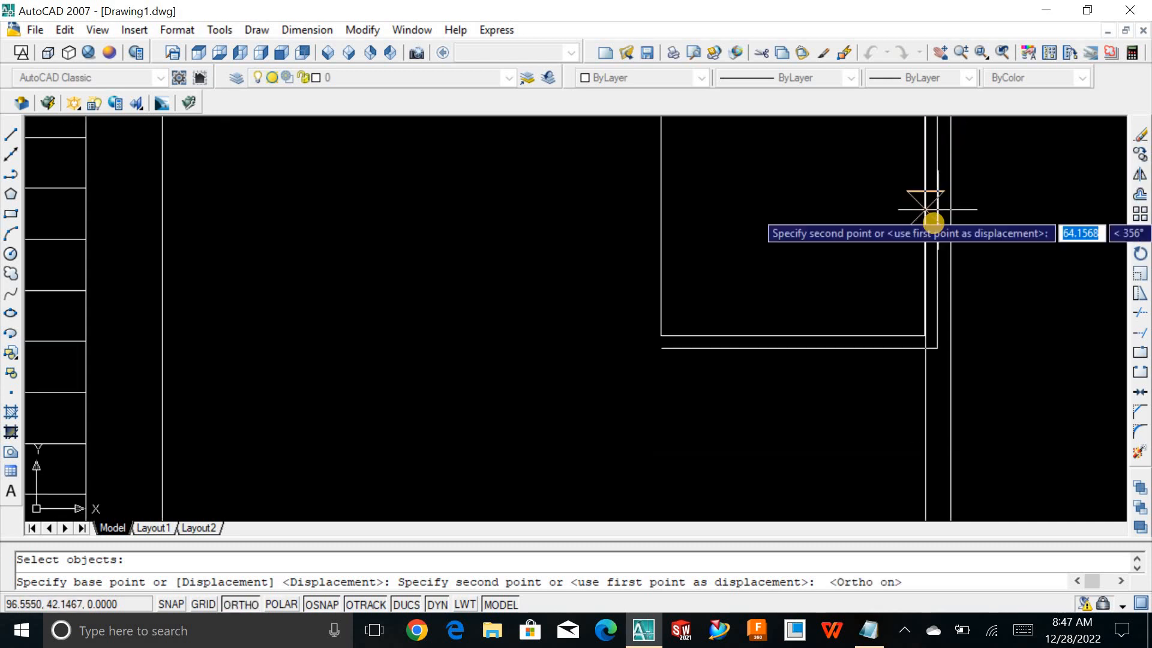
scroll(953, 182, "up", 5)
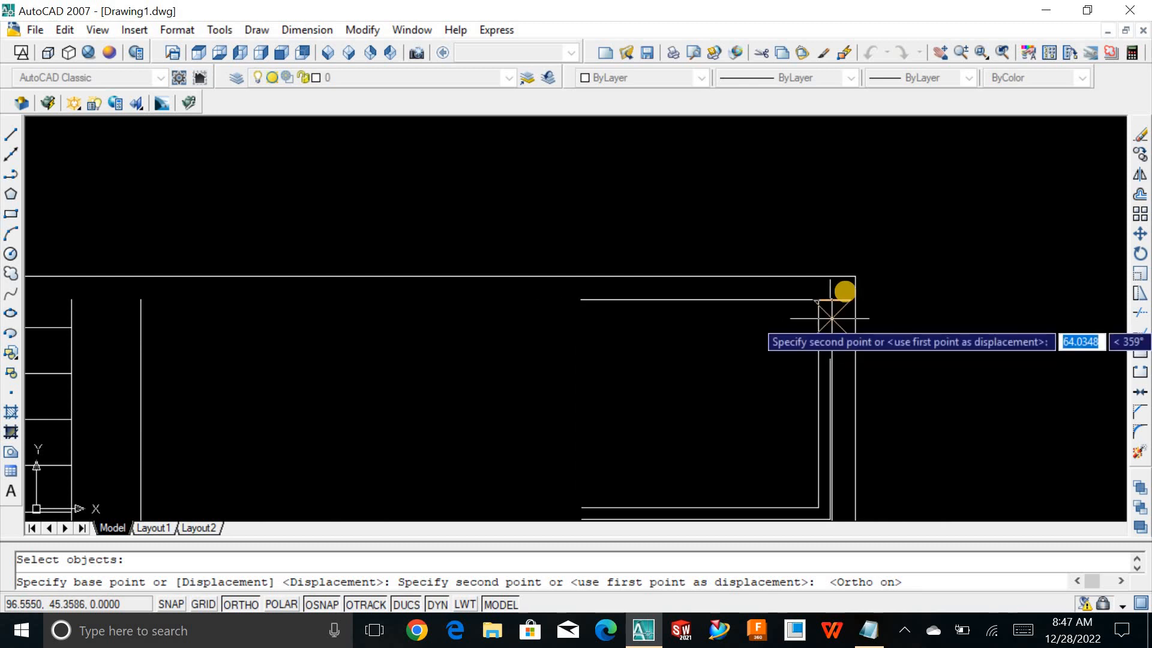
left_click(831, 299)
scroll(954, 309, "down", 4)
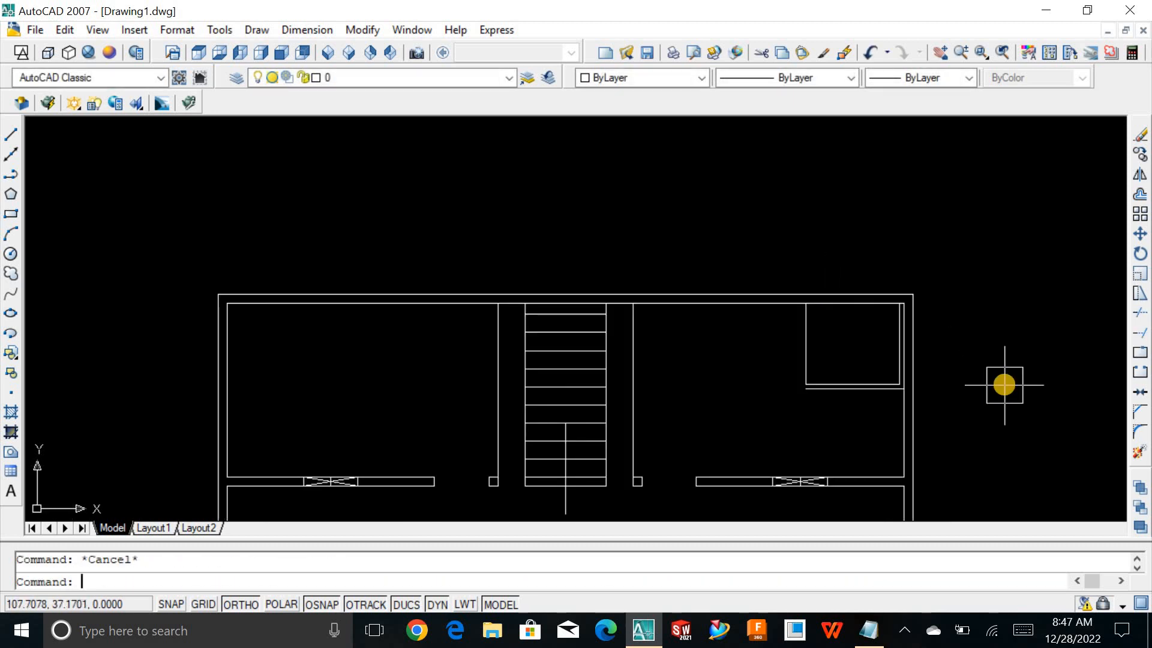
Offset the small corner rectangle in the upper-right room outward by 0.5.
type("o")
key("Return")
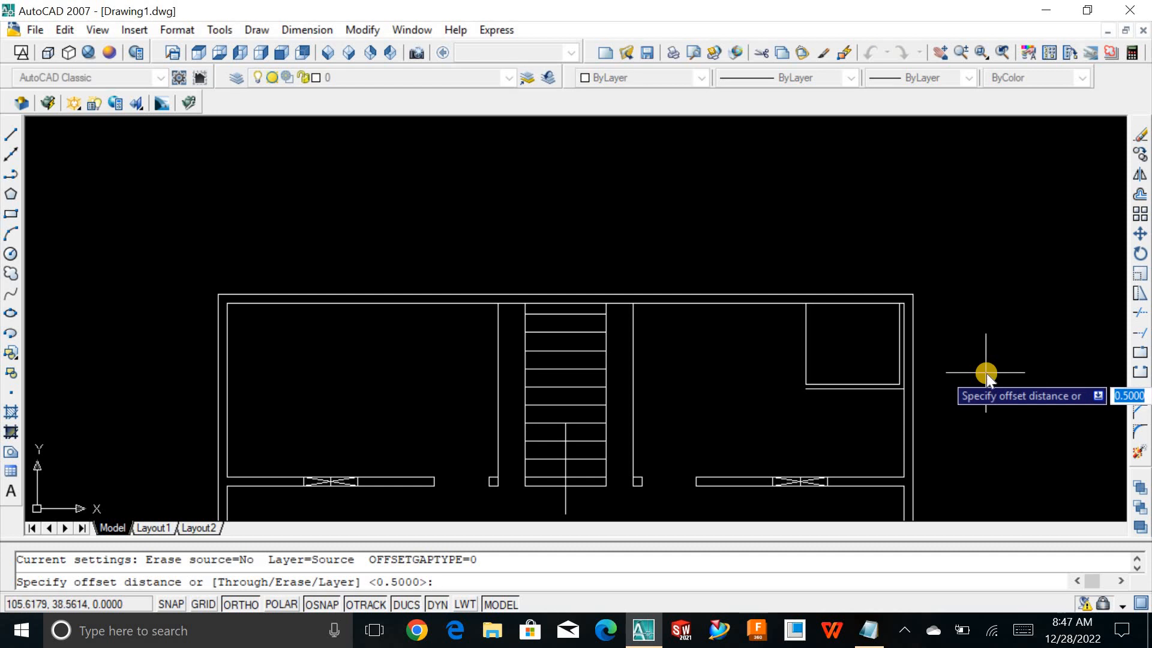
key("Return")
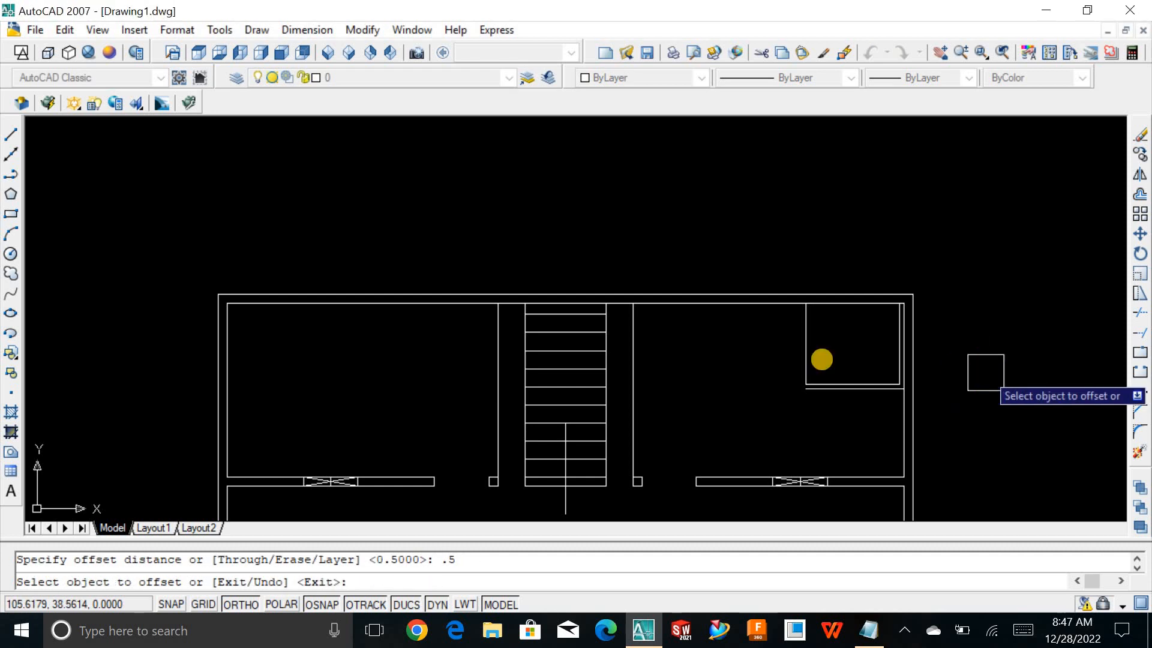
left_click(806, 330)
left_click(1074, 313)
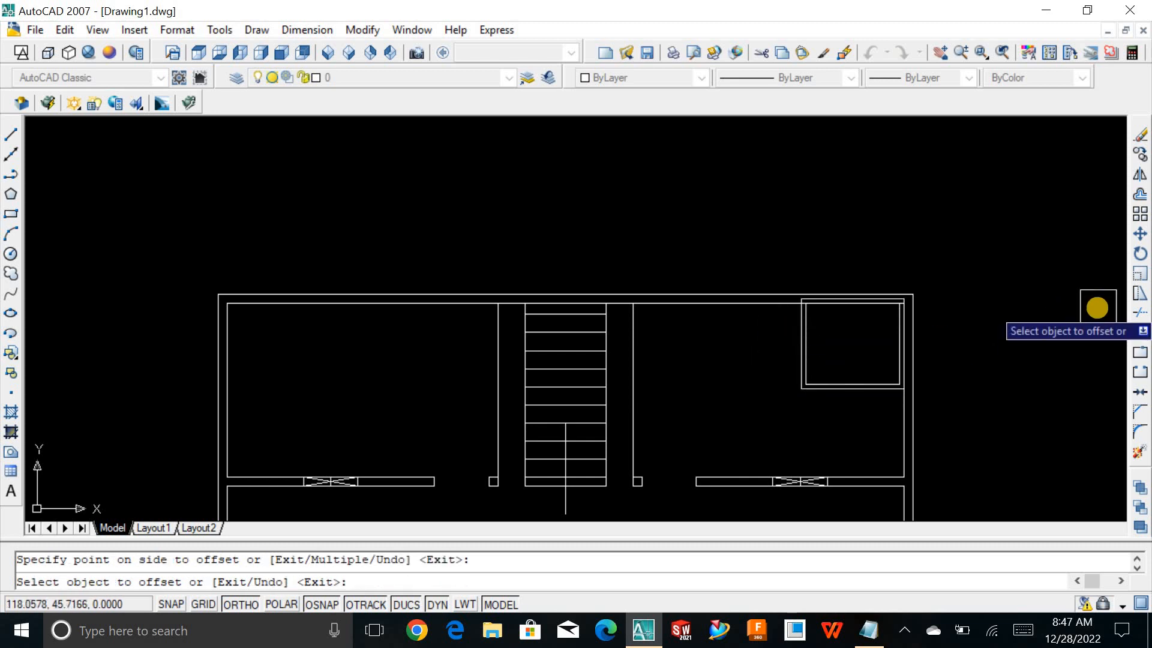
key("Escape")
Trim the parts of the offset rectangle that lie inside the building's top and right outer walls.
scroll(900, 282, "up", 5)
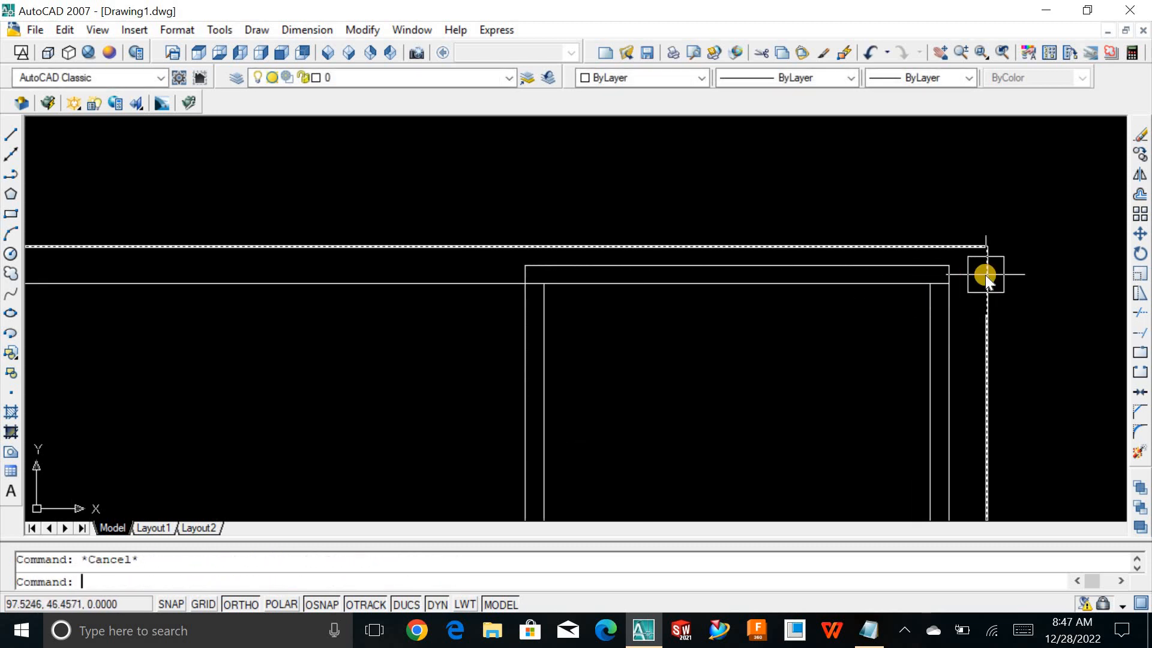
key("Return")
key("Return")
left_click(592, 274)
left_click(525, 273)
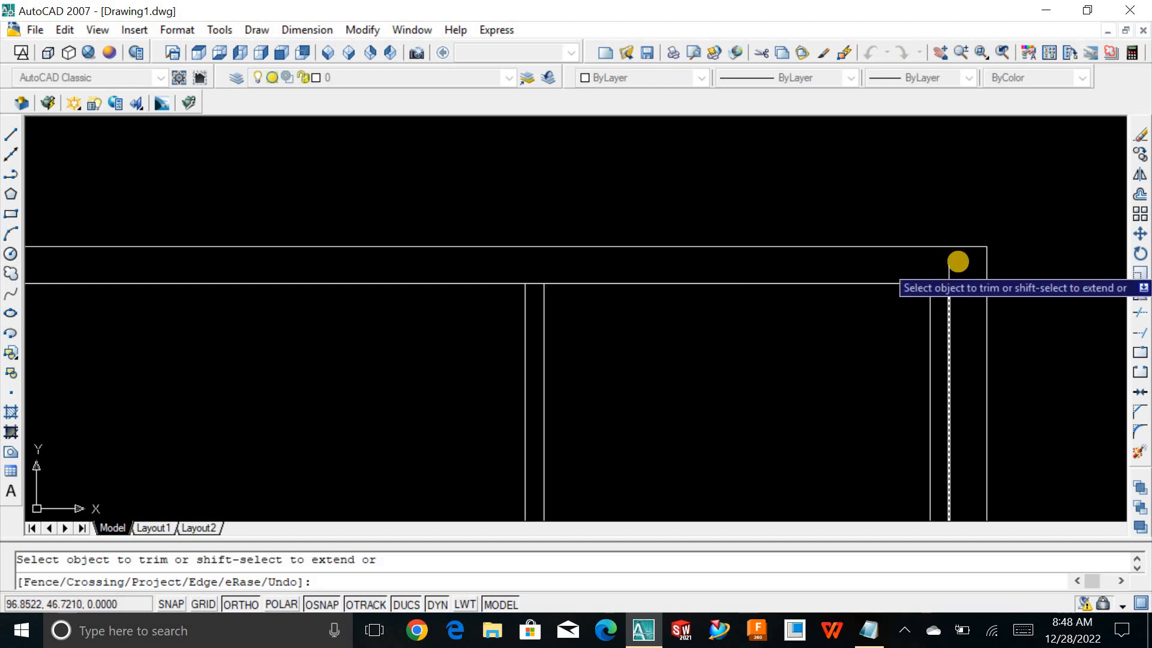
left_click(955, 259)
scroll(954, 333, "down", 3)
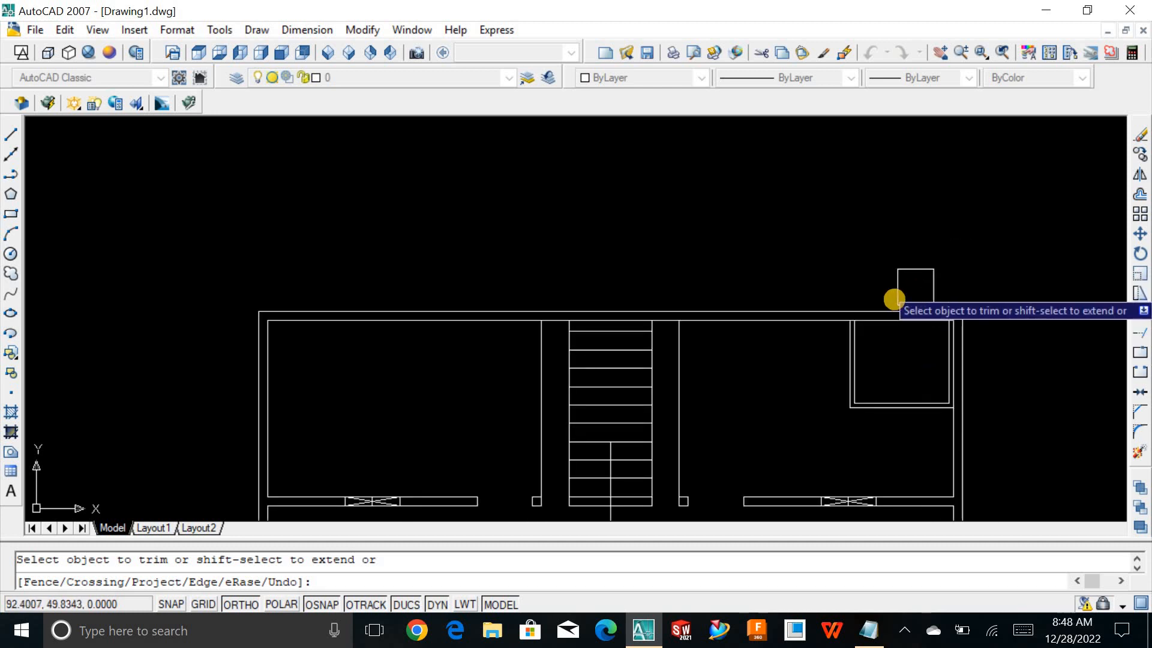
key("Escape")
Copy the upper-right corner room to the upper-left room, placing its lower-left wall corner on the left outer wall's inner face.
type("Z")
key("Return")
type("E")
key("Return")
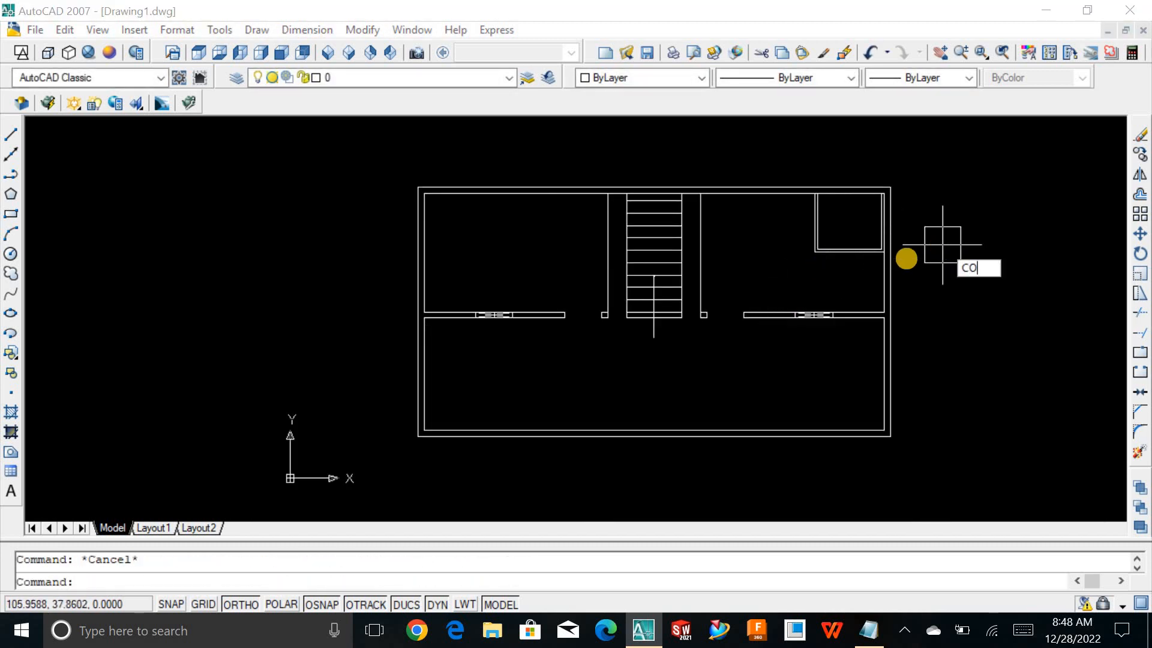
key("Return")
left_click(815, 243)
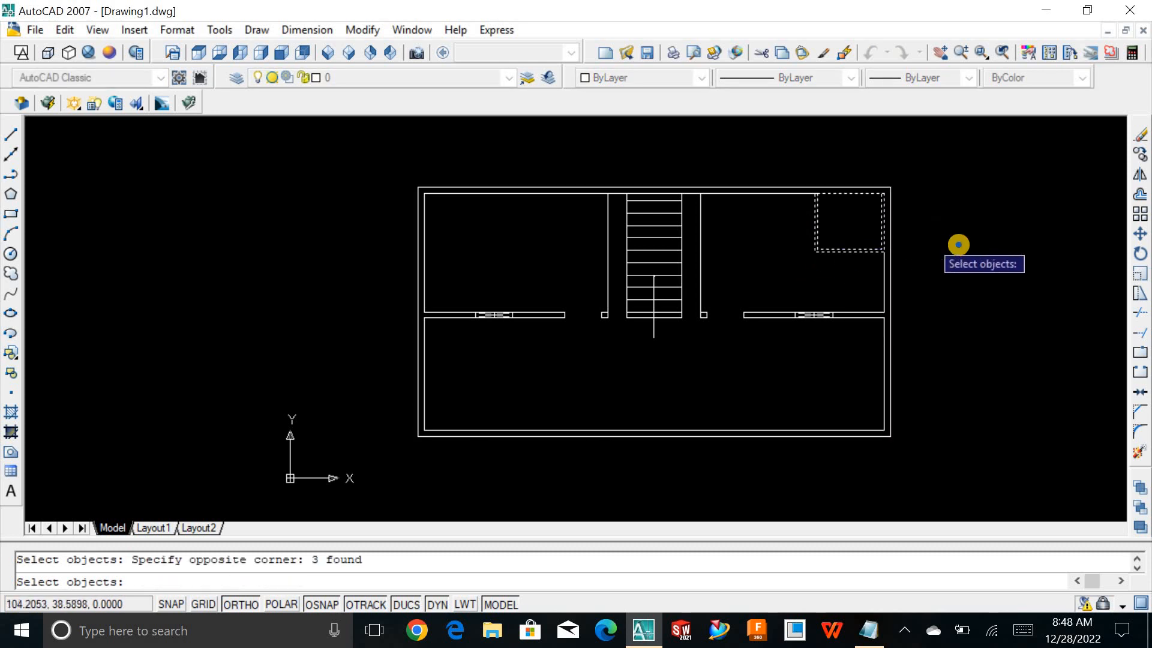
key("Return")
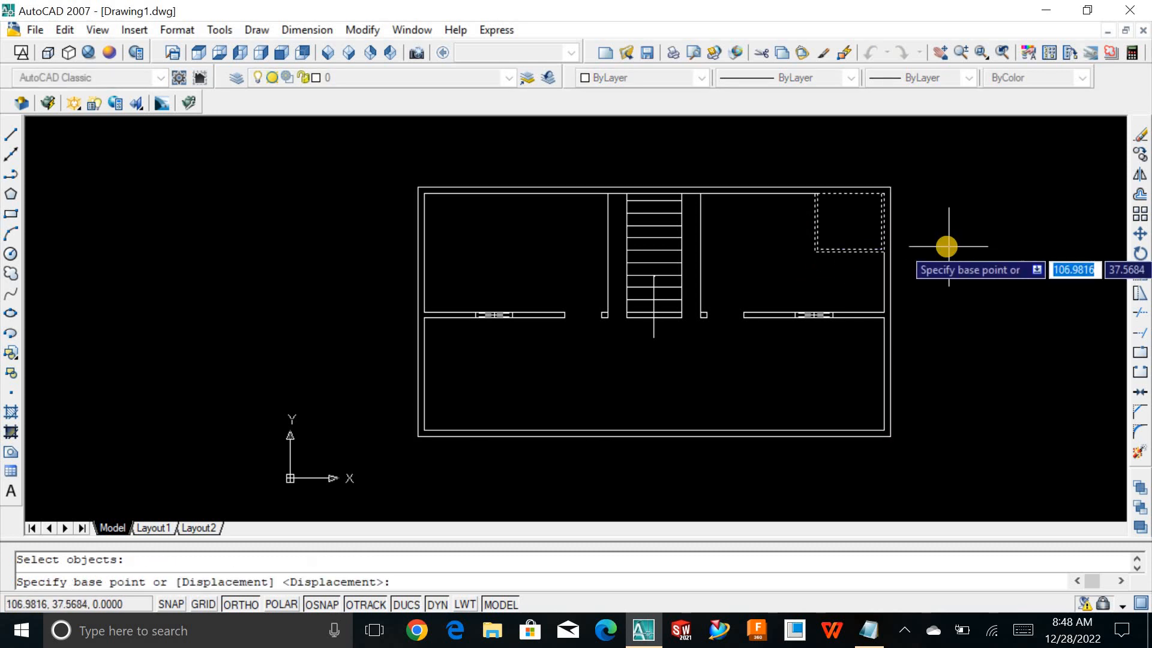
left_click(814, 251)
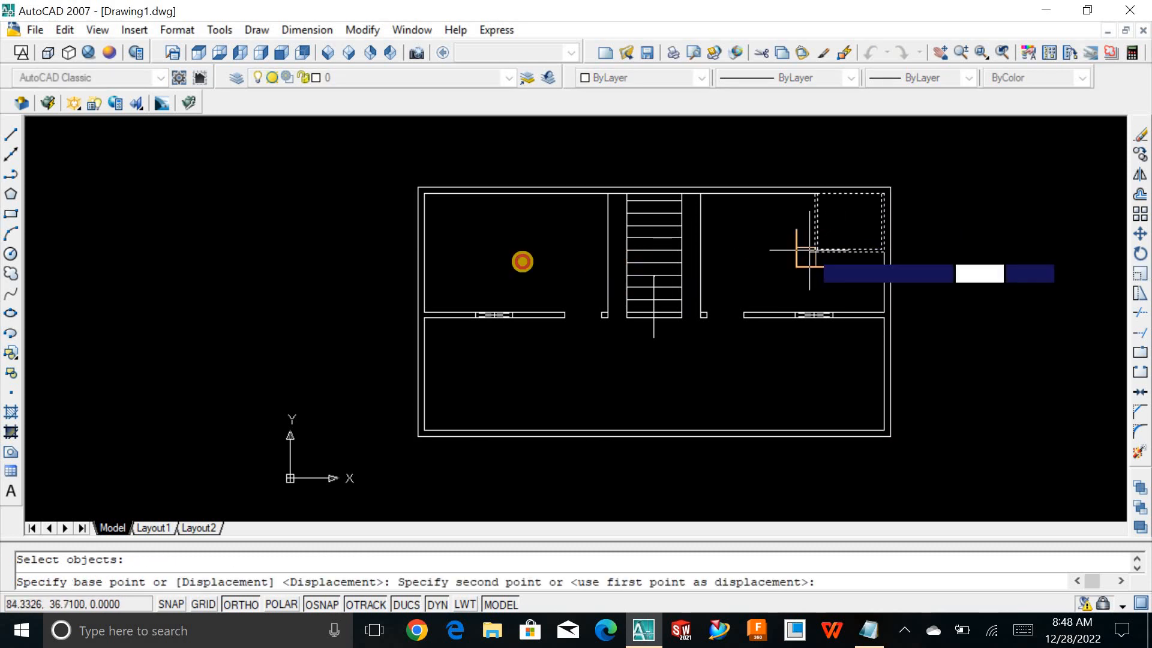
left_click(425, 252)
key("Escape")
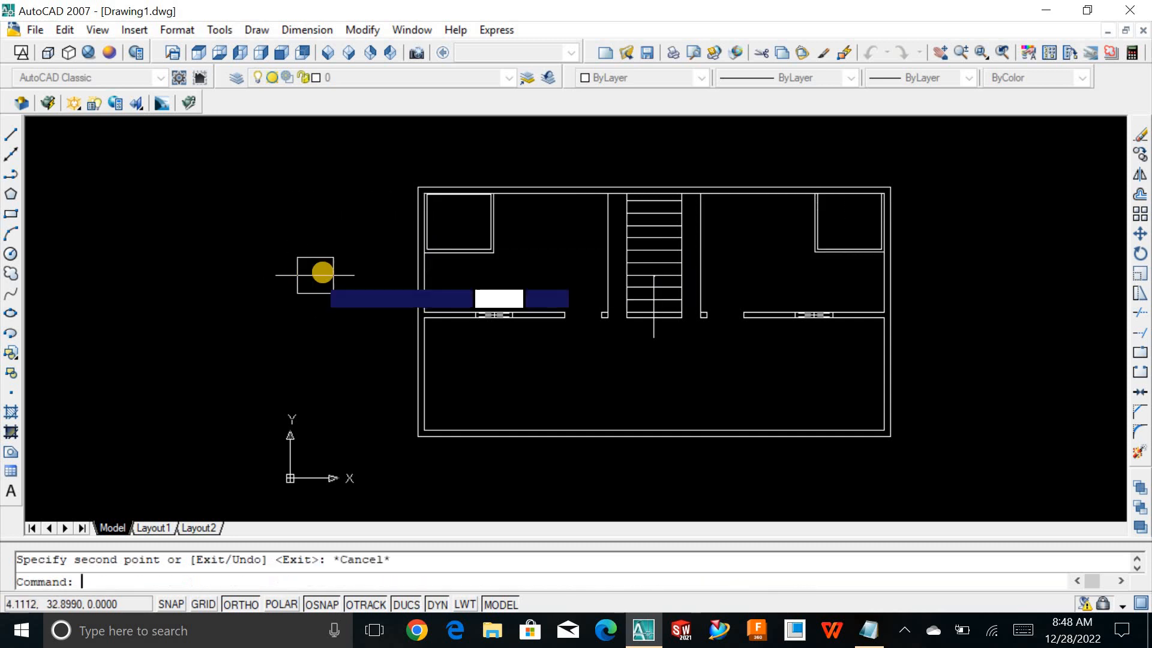
Extend the copied corner room's outer right wall line up to the inner face of the building's top wall.
scroll(520, 197, "up", 5)
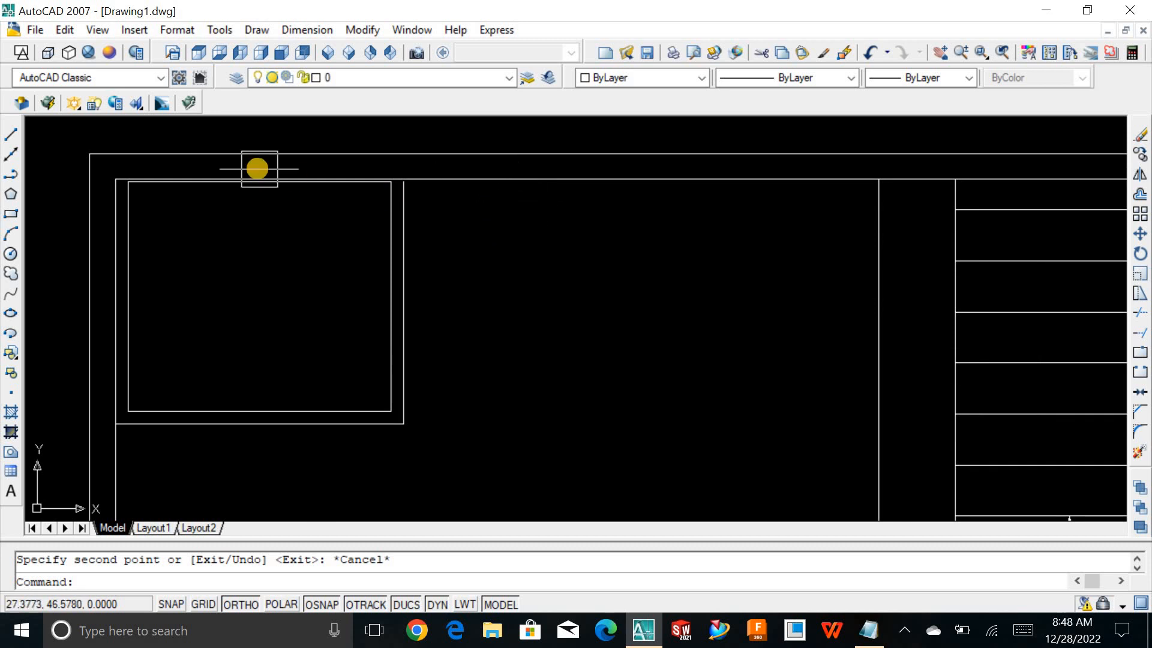
scroll(259, 169, "up", 2)
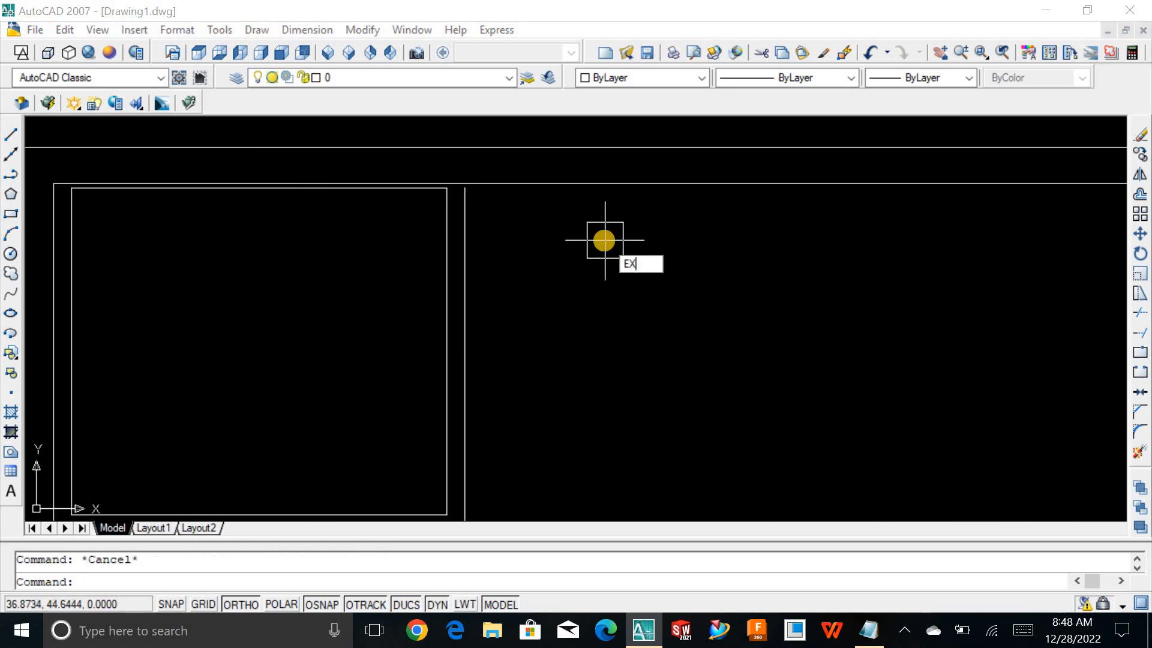
key("Return")
key("Return")
left_click(514, 224)
left_click(394, 201)
scroll(536, 229, "down", 3)
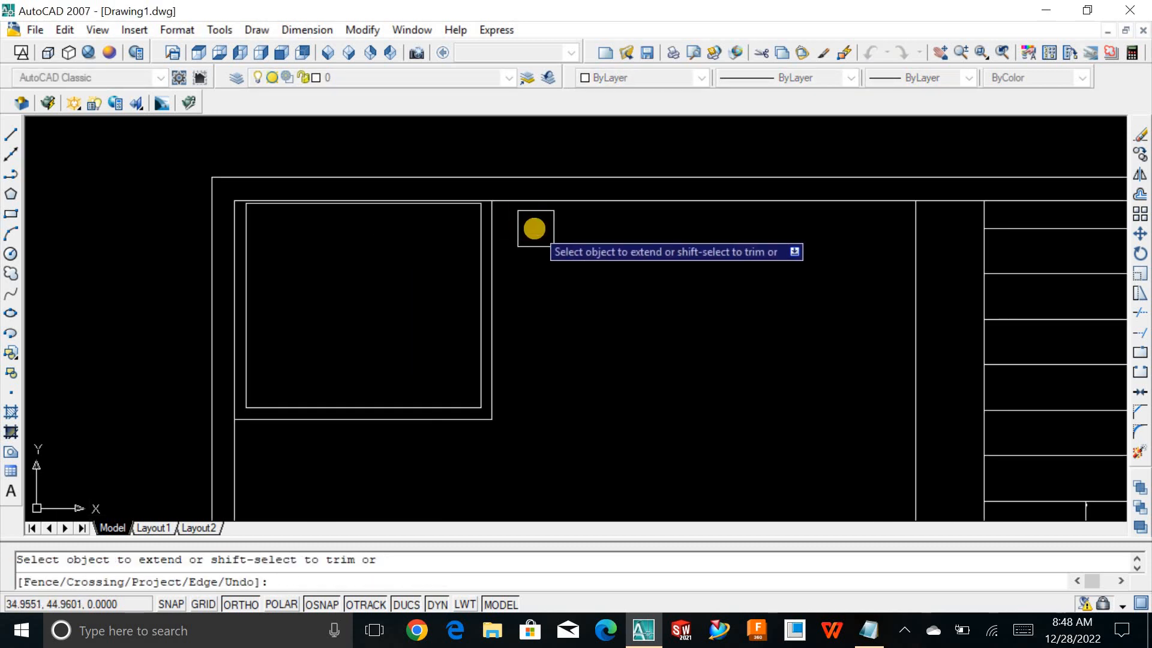
scroll(610, 345, "down", 2)
scroll(665, 345, "up", 1)
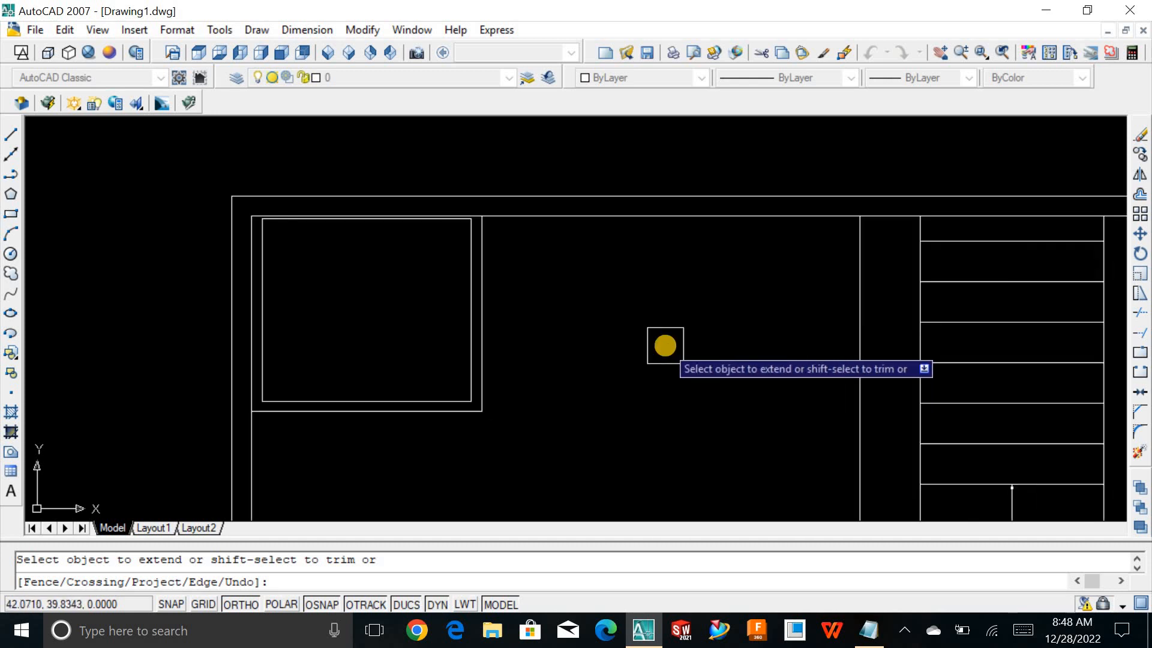
scroll(665, 345, "down", 2)
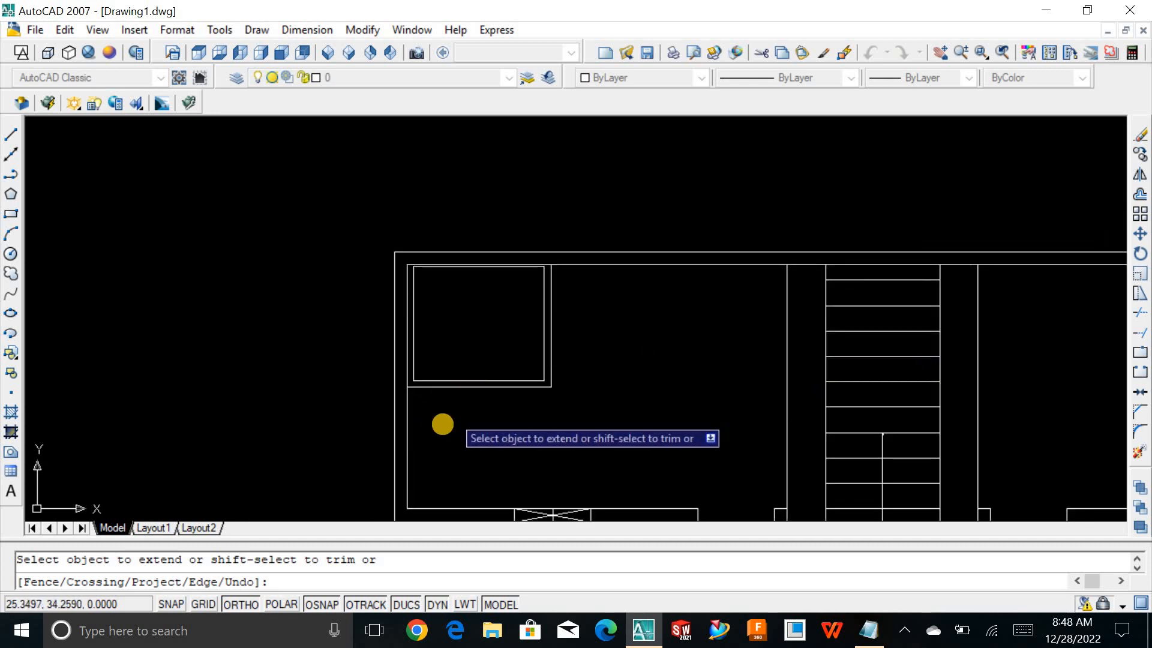
key("Return")
key("Return")
left_click(440, 366)
left_click(427, 352)
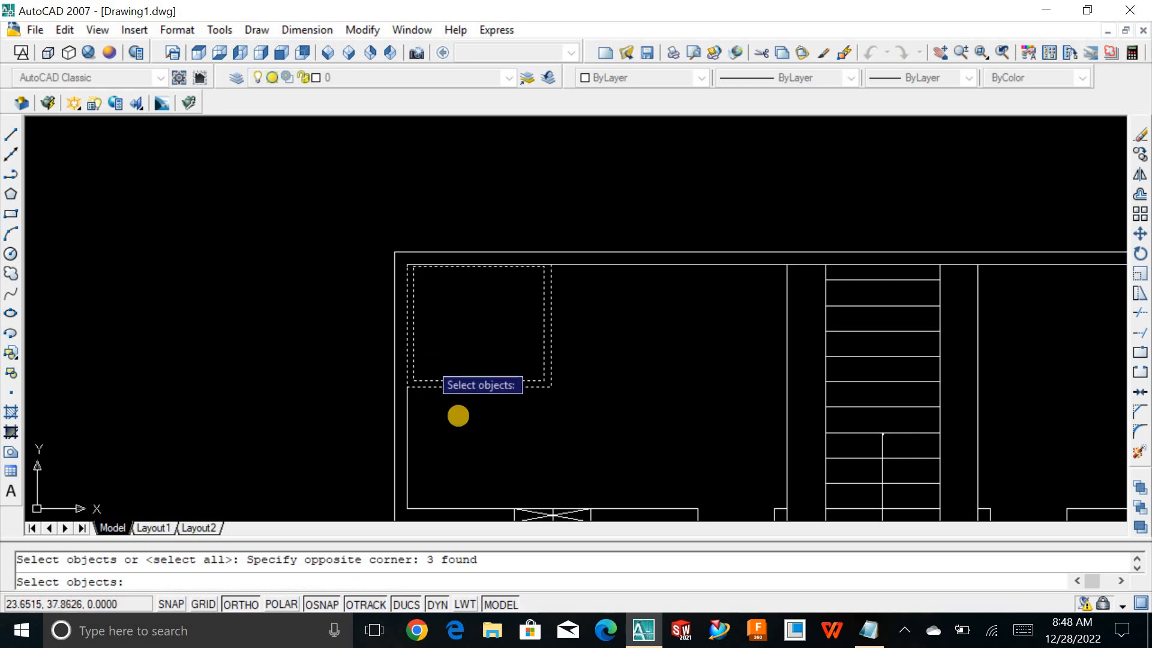
key("Escape")
type("EX")
key("Return")
key("Return")
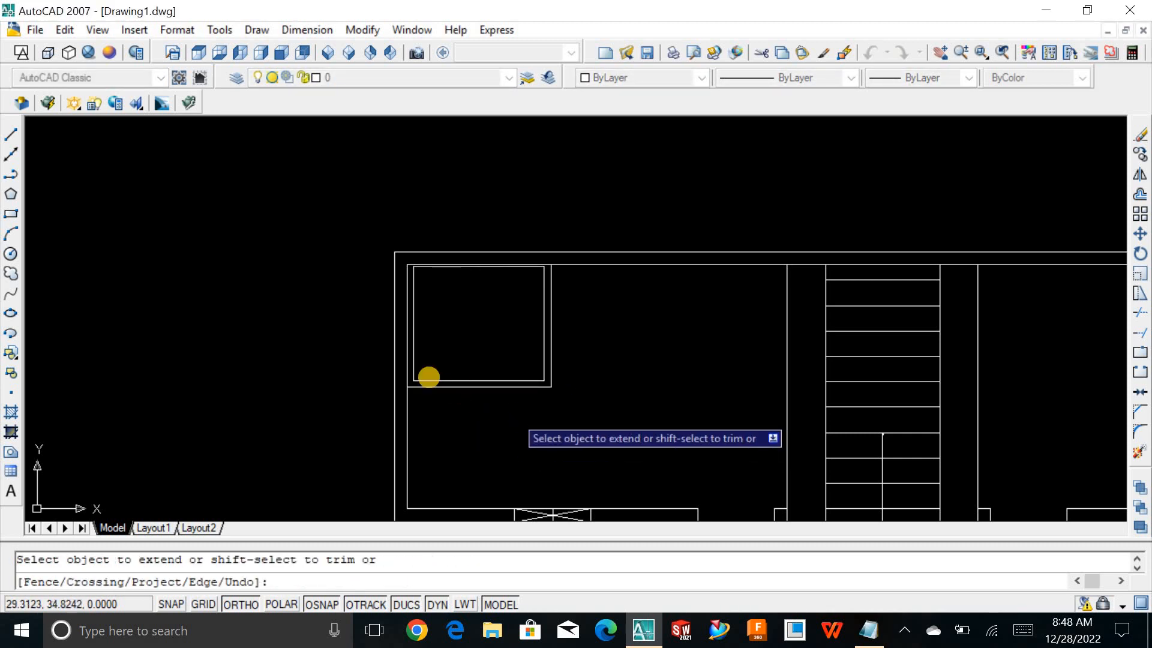
scroll(427, 376, "up", 6)
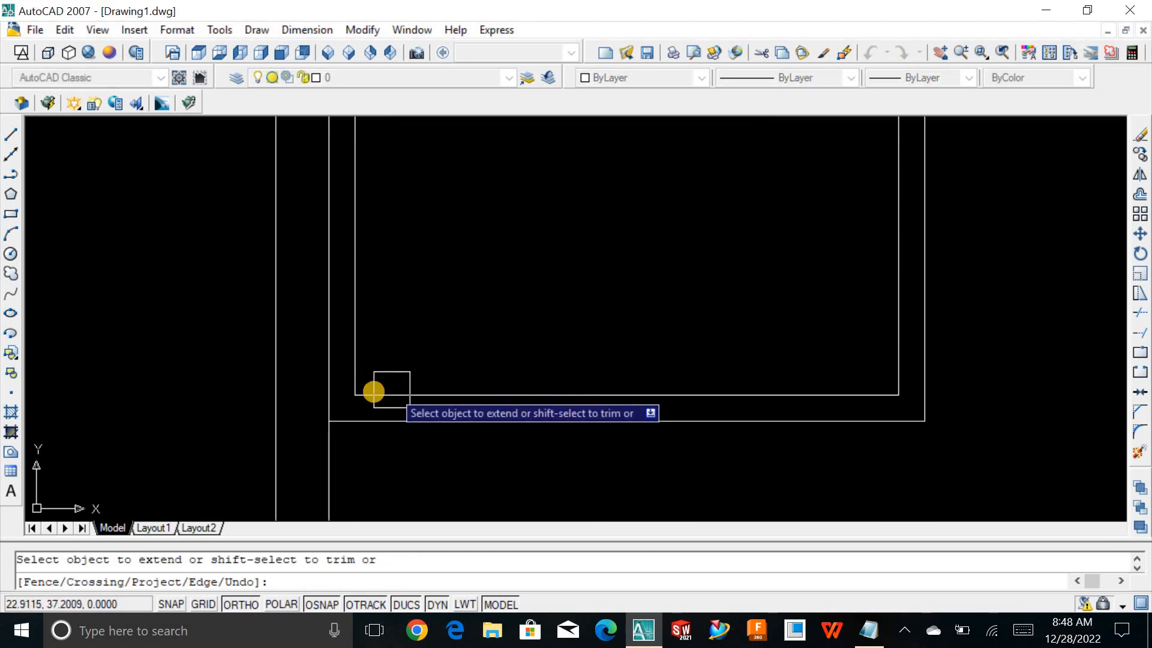
key("Escape")
scroll(387, 315, "down", 2)
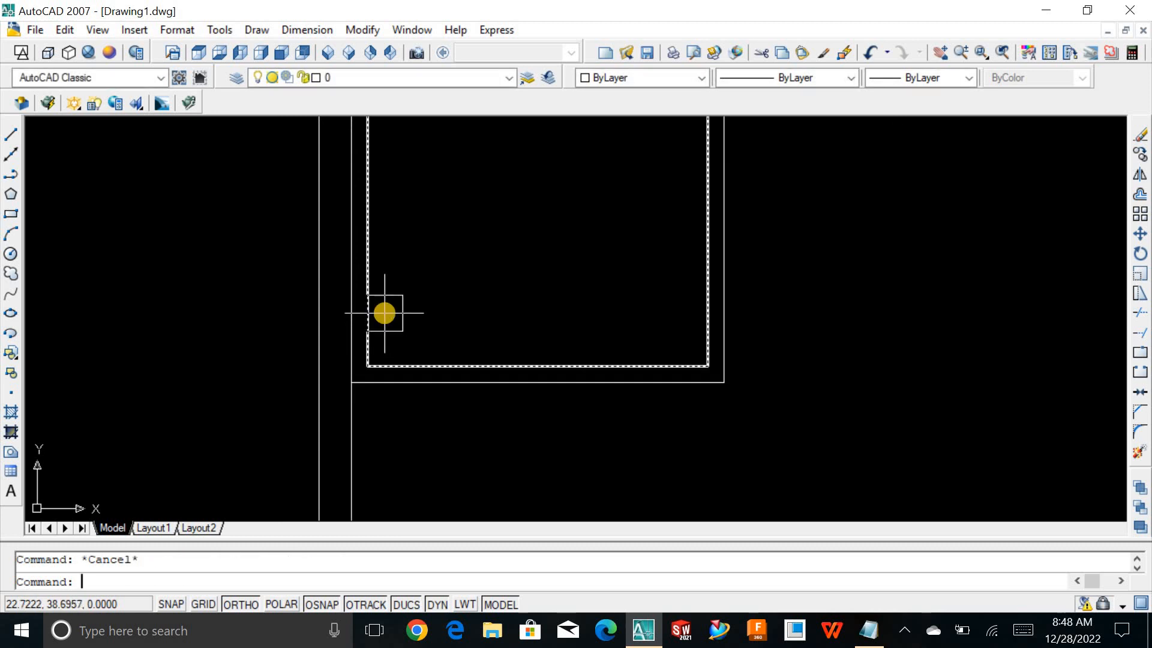
scroll(454, 324, "down", 4)
Trim away the left and top edges of the copied corner room's inner rectangle.
type("TR")
key("Return")
key("Return")
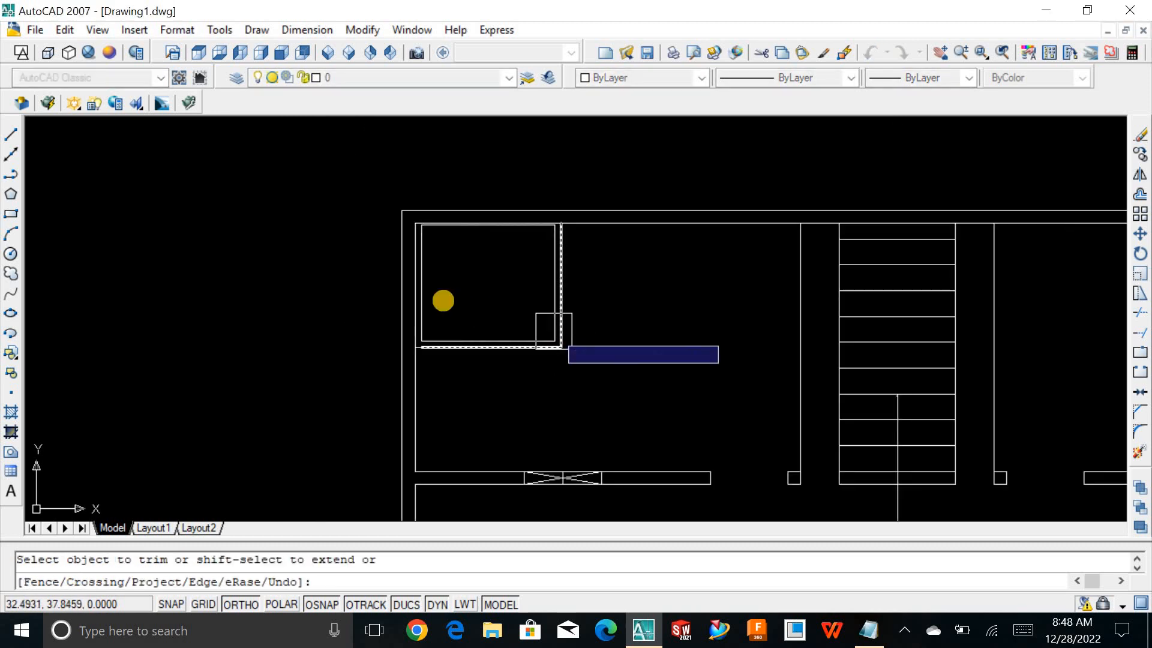
scroll(387, 308, "up", 5)
scroll(487, 323, "down", 3)
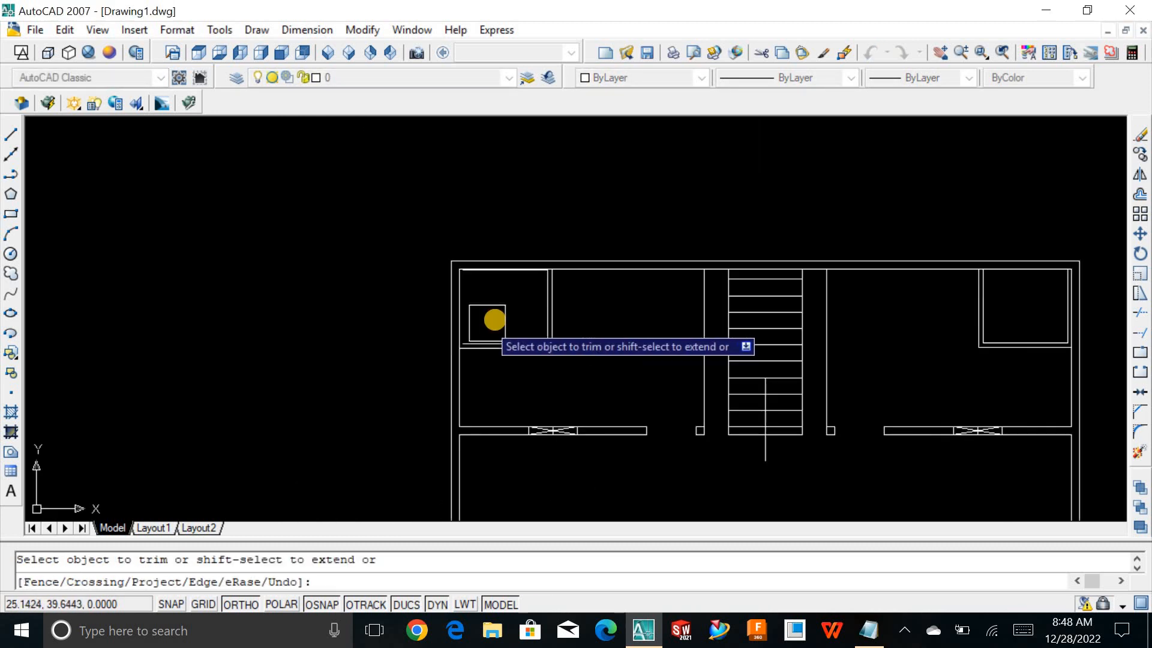
scroll(500, 267, "up", 5)
scroll(480, 264, "up", 2)
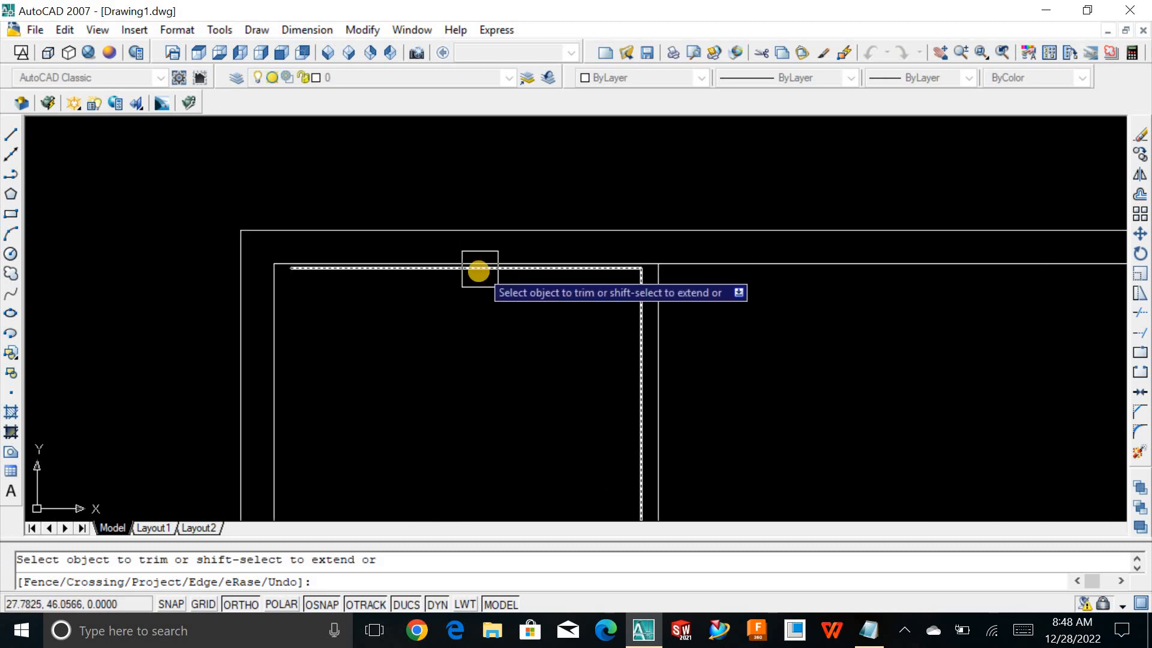
scroll(489, 290, "down", 2)
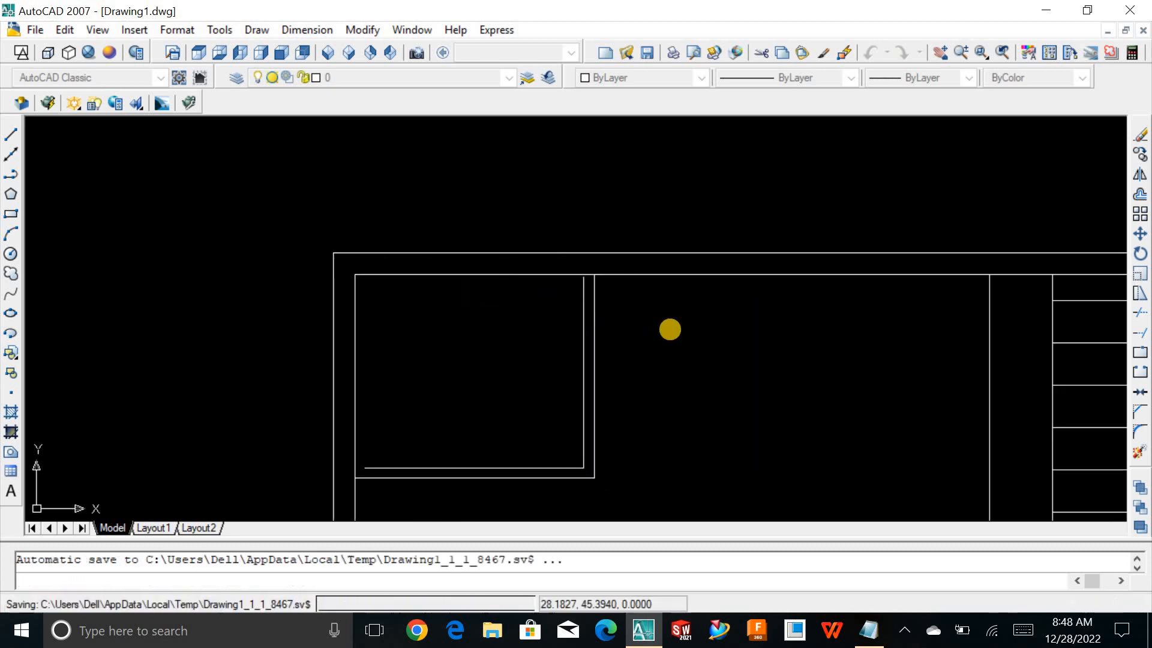
key("Escape")
Extend the copied corner room's inner wall lines to the inner faces of the building's top and left walls.
type("EX")
key("Return")
key("Return")
left_click(645, 311)
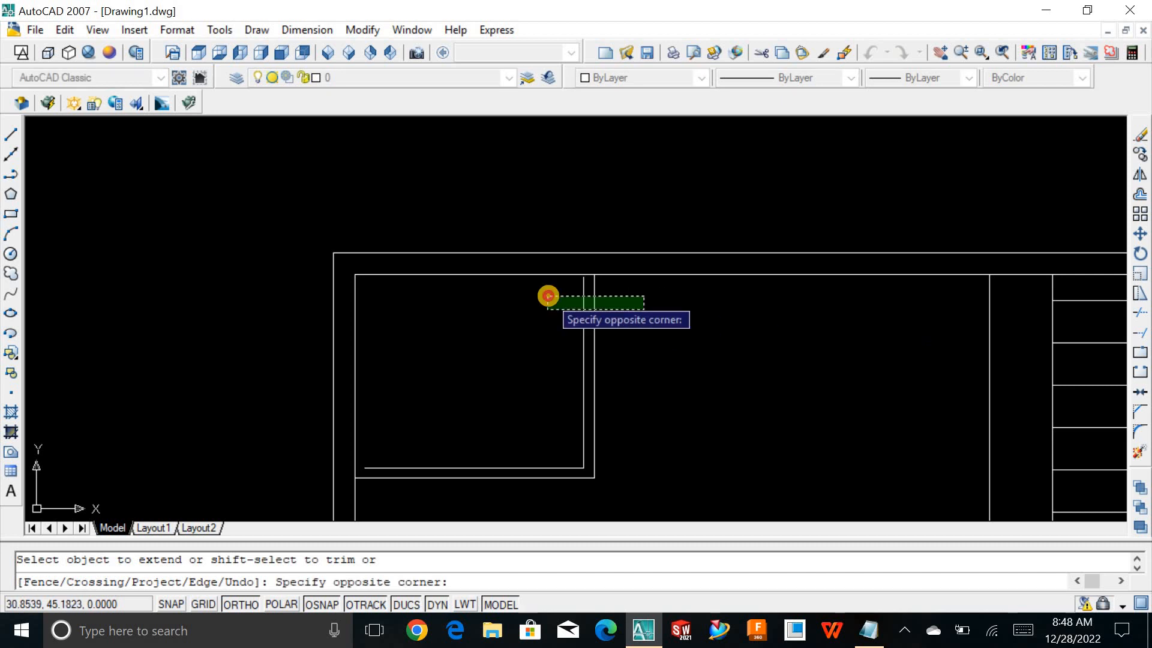
left_click(548, 296)
scroll(491, 373, "down", 2)
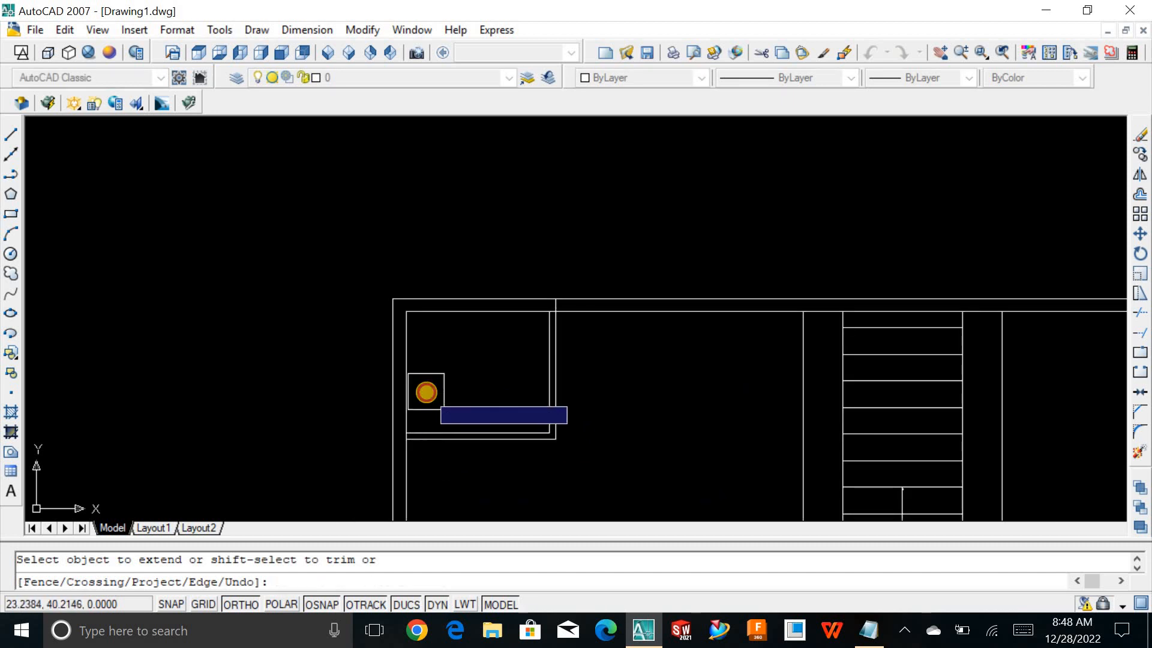
scroll(568, 320, "up", 4)
key("Escape")
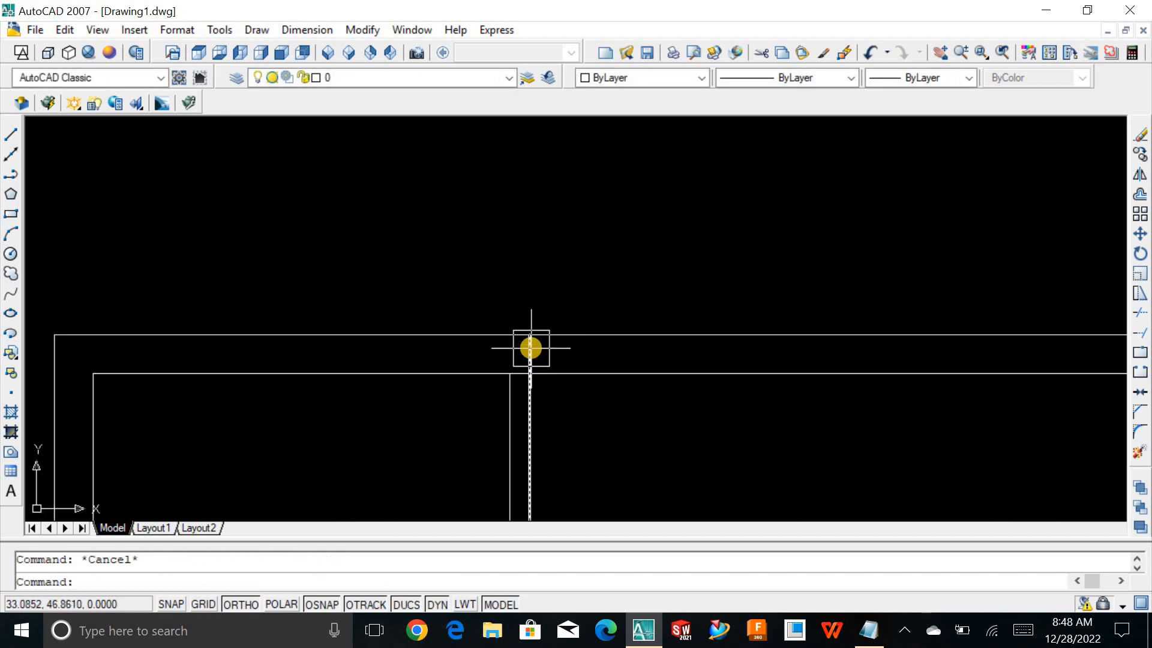
Trim the part of the corner room's outer wall line that crosses the building's top wall, and view the whole plan.
type("TR")
key("Return")
key("Return")
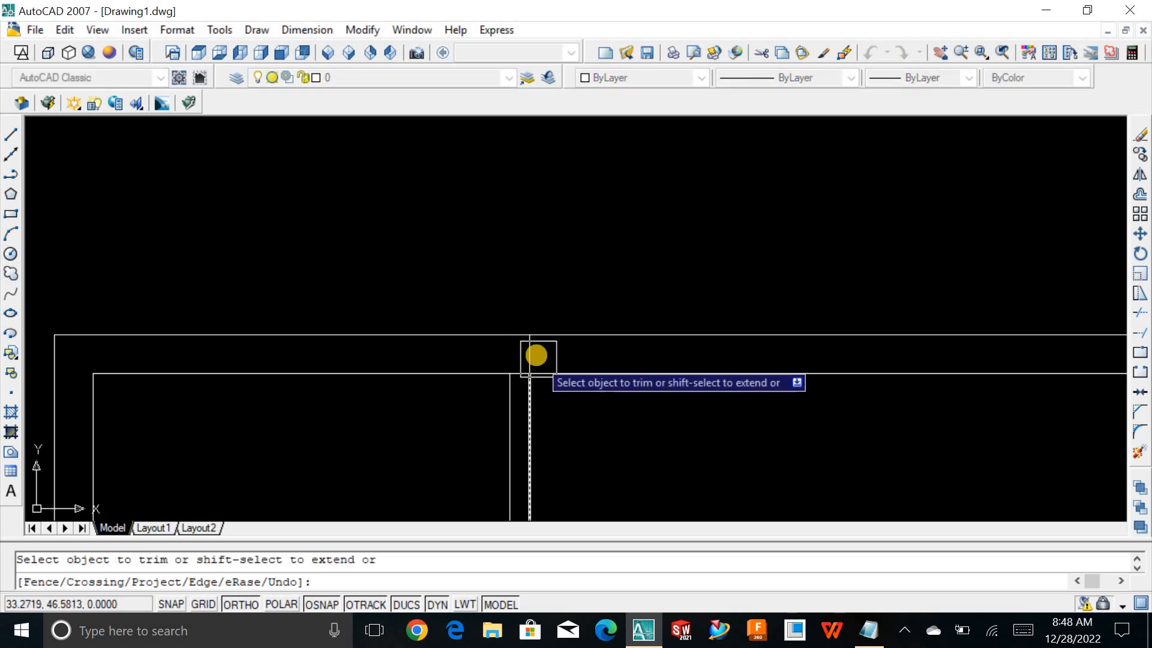
scroll(536, 354, "down", 2)
key("Escape")
type("z")
key("Return")
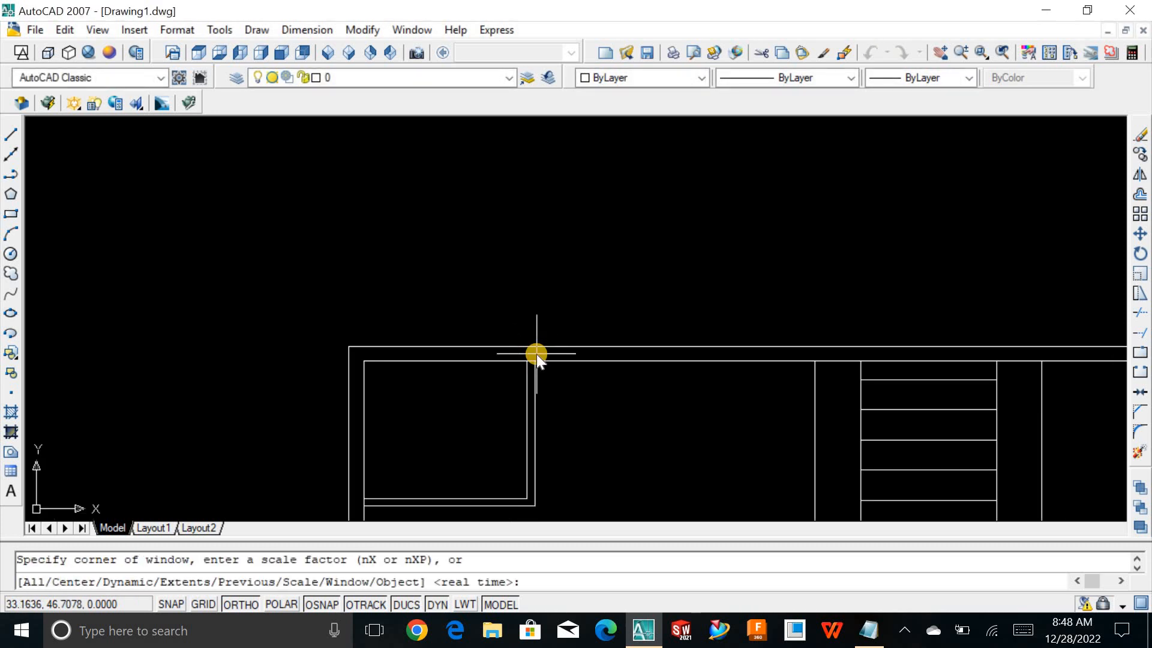
type("E")
key("Return")
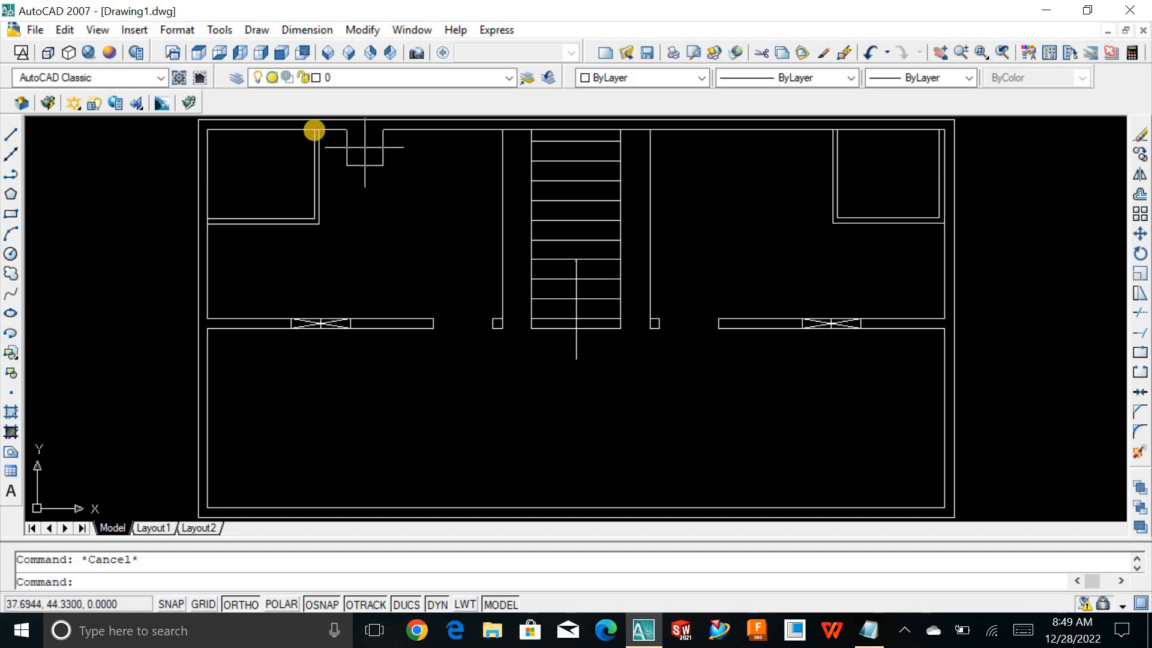
Draw a short line across the upper end of the upper-left corner room's right wall, between its two wall lines.
scroll(310, 129, "up", 5)
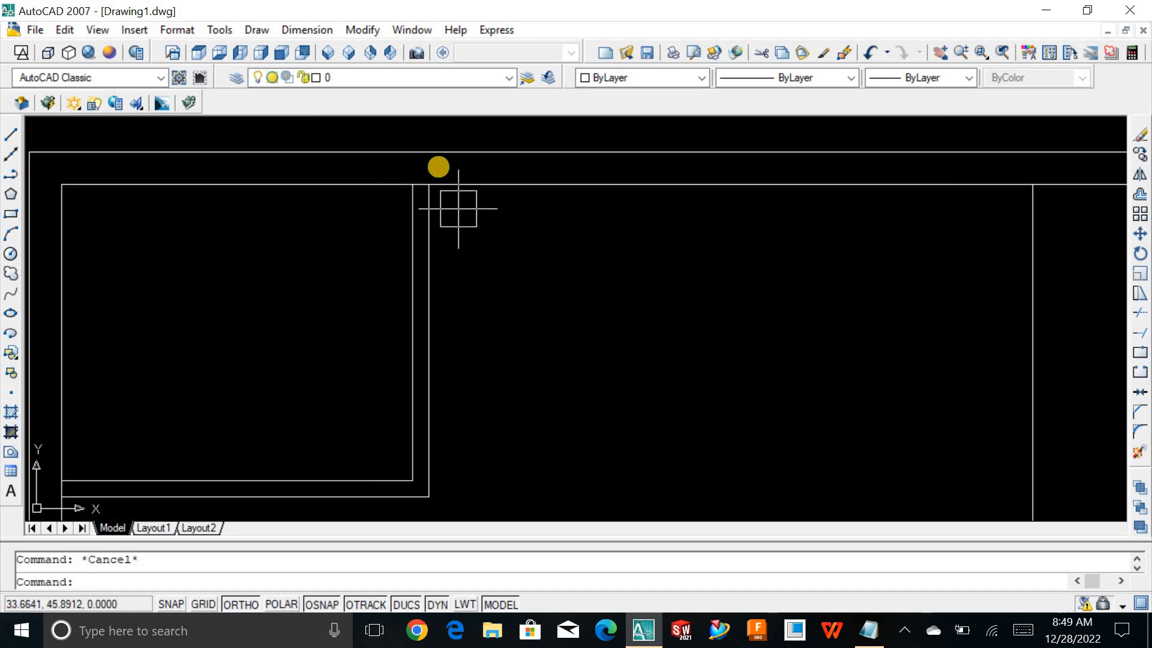
scroll(458, 178, "up", 3)
type("l")
key("Return")
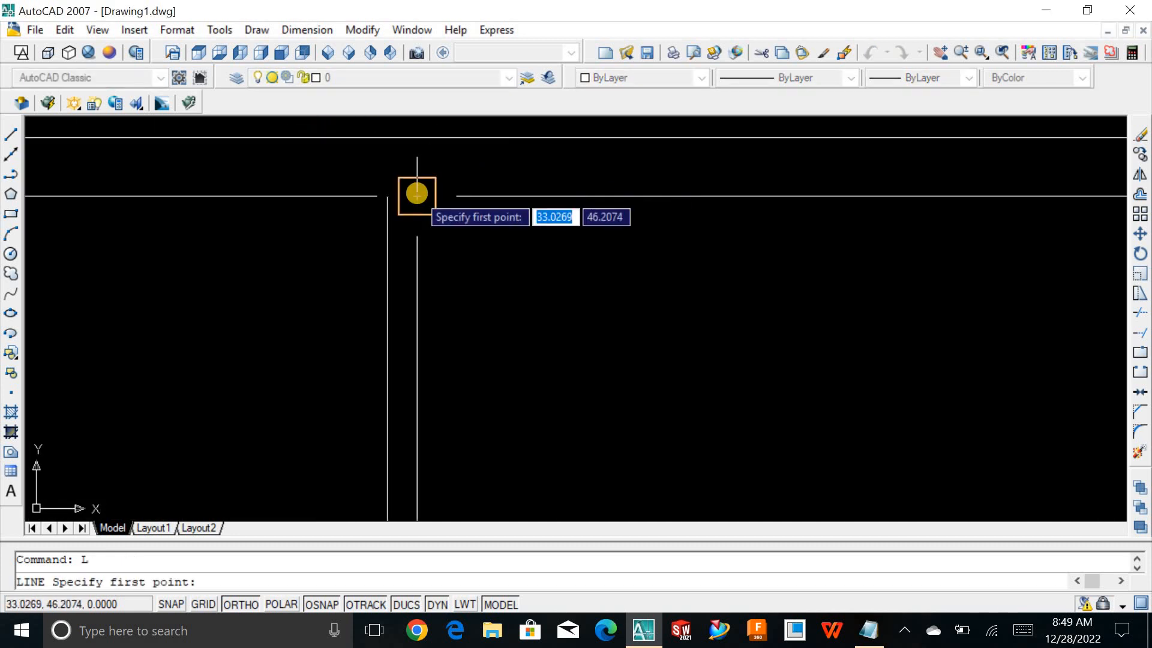
left_click(394, 193)
left_click(399, 194)
key("Return")
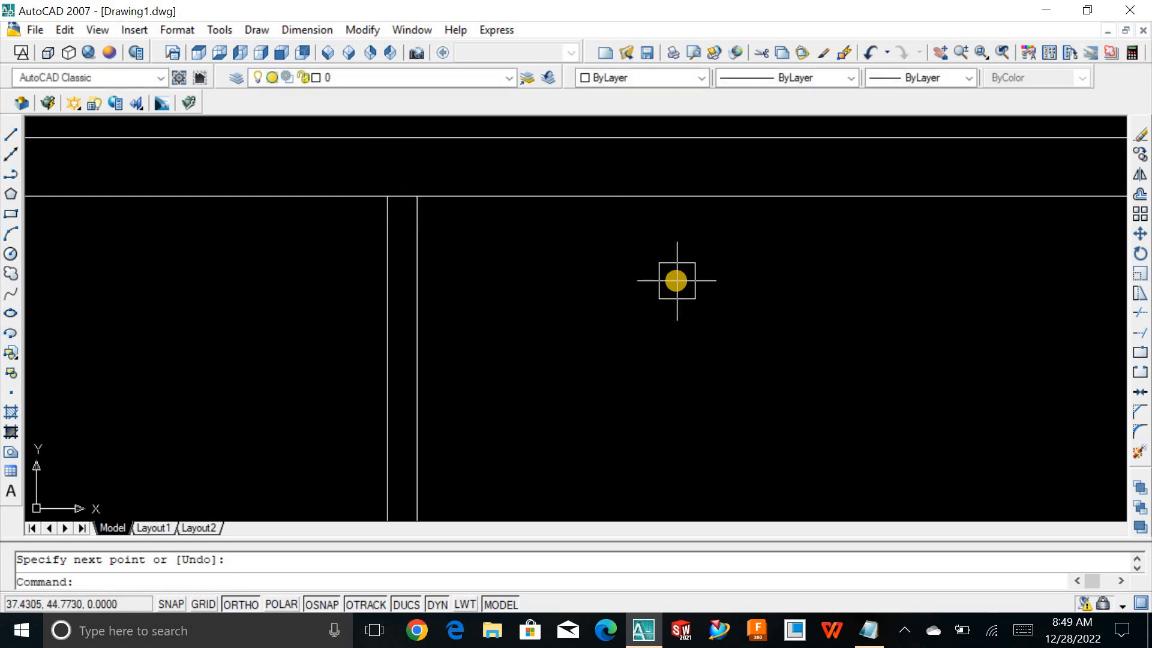
type("m")
key("Return")
left_click(370, 203)
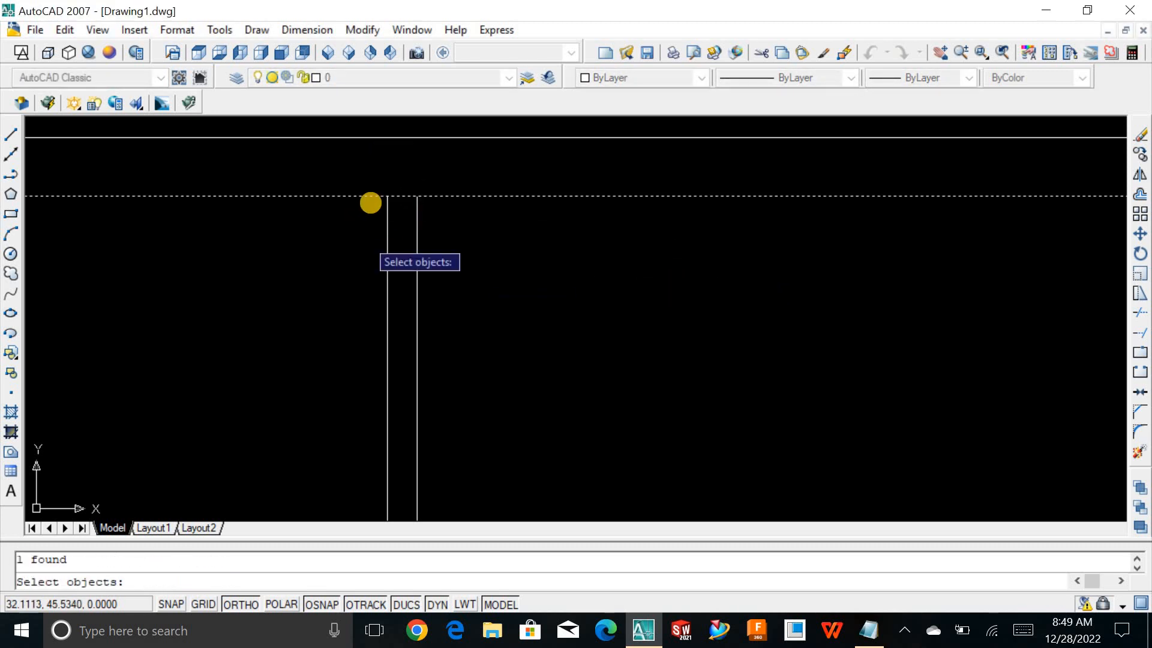
left_click(402, 252)
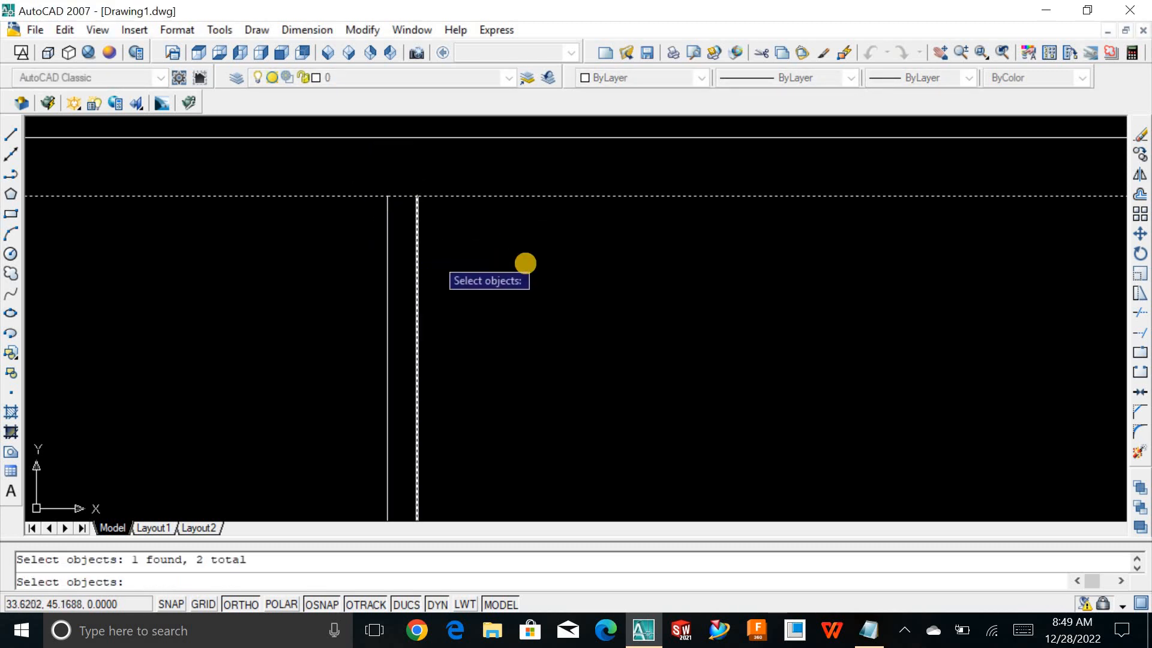
key("Escape")
Move the short cross line in the upper-left corner room's right wall down by 1 unit.
type("m")
key("Return")
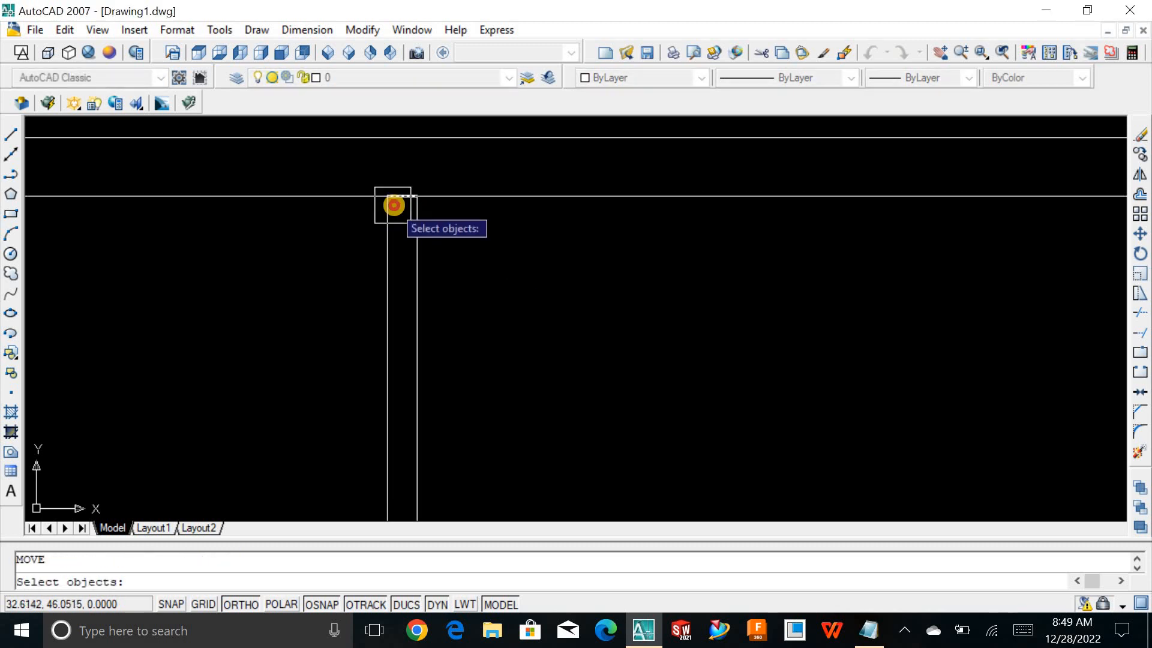
left_click(397, 198)
key("Return")
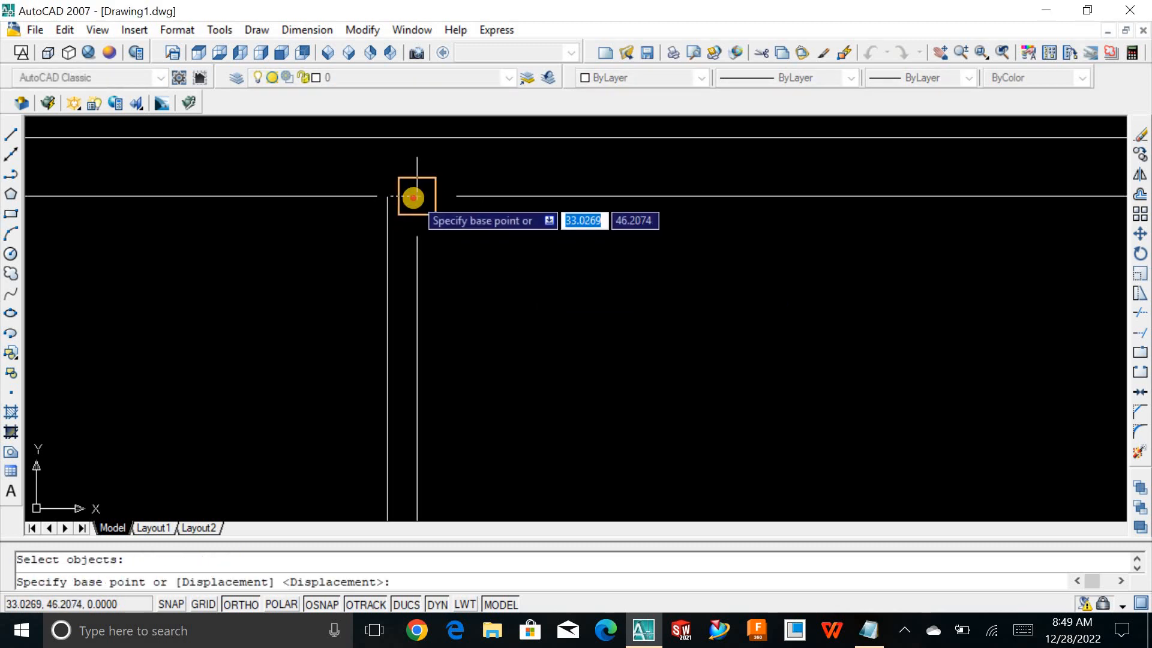
left_click(414, 195)
type("1")
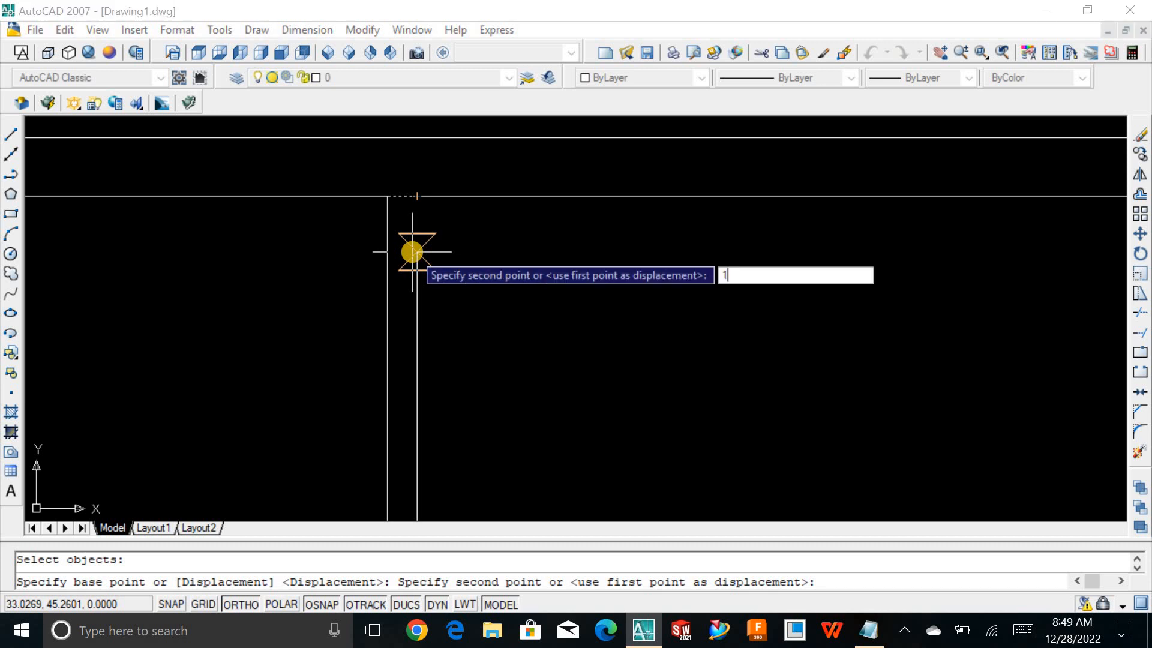
key("Return")
scroll(598, 316, "down", 4)
scroll(597, 315, "down", 2)
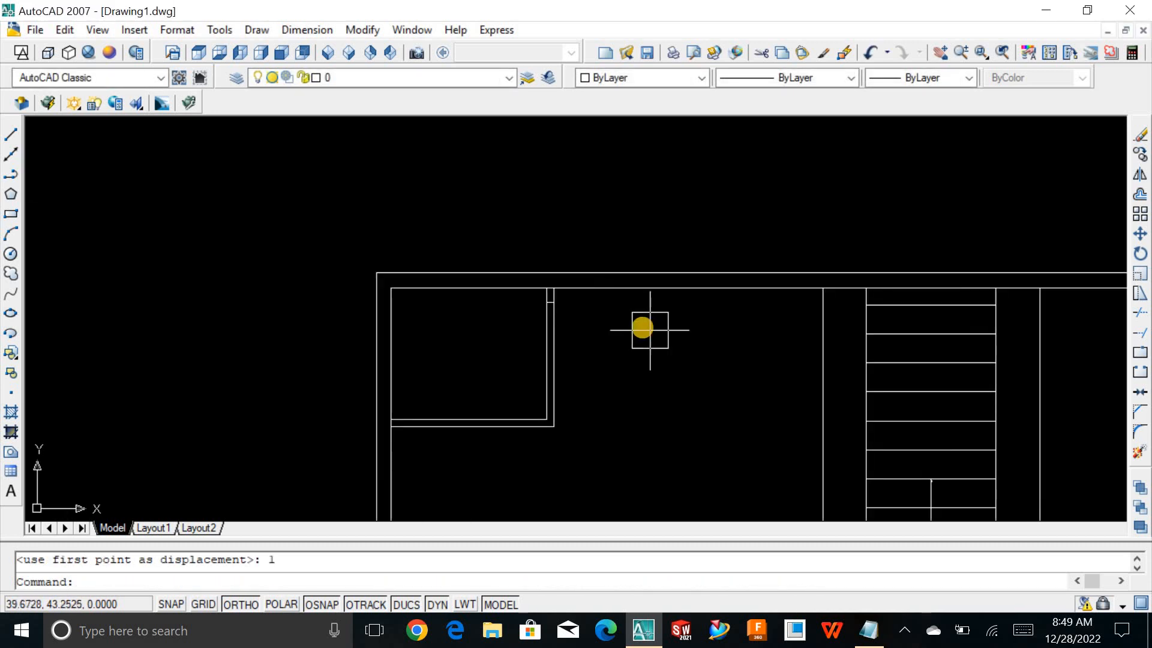
Offset the short cross line in the upper-left corner room's right wall 3.5 units downward.
scroll(576, 315, "up", 6)
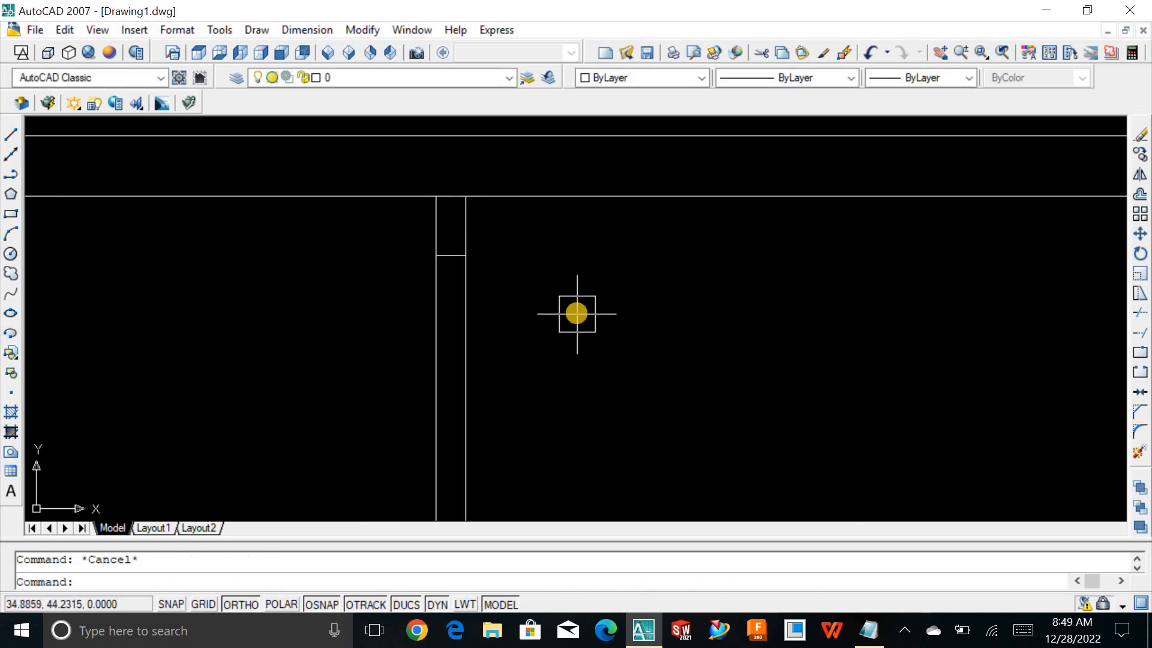
type("o")
key("Return")
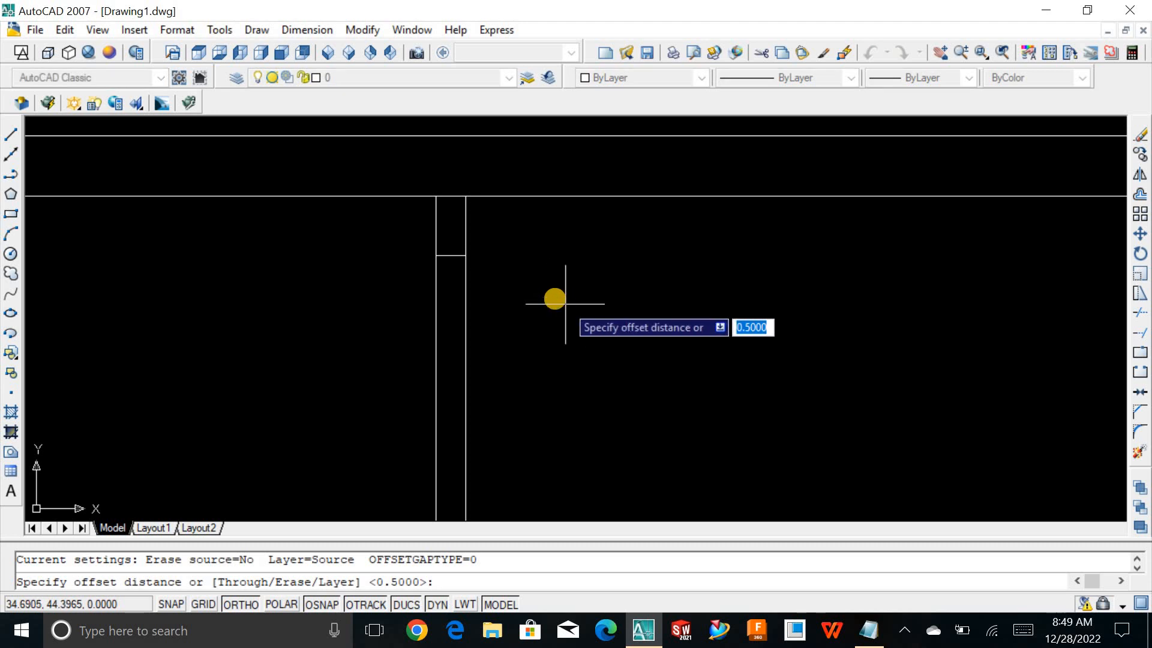
type("3.5")
key("Return")
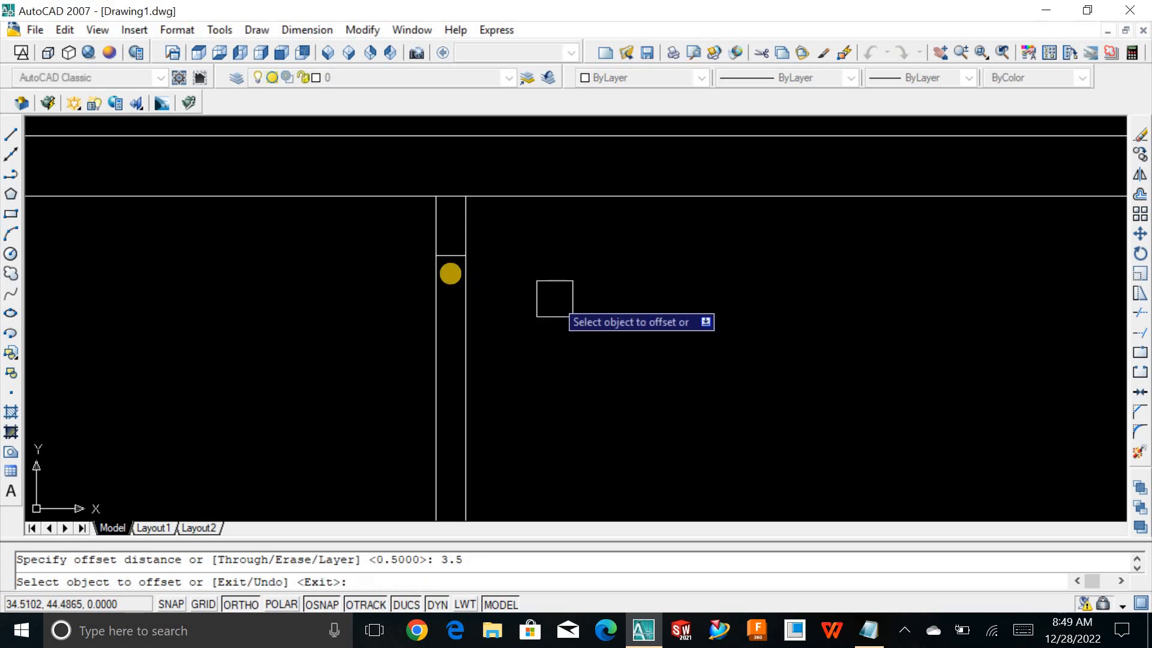
left_click(457, 256)
left_click(456, 360)
scroll(725, 417, "down", 3)
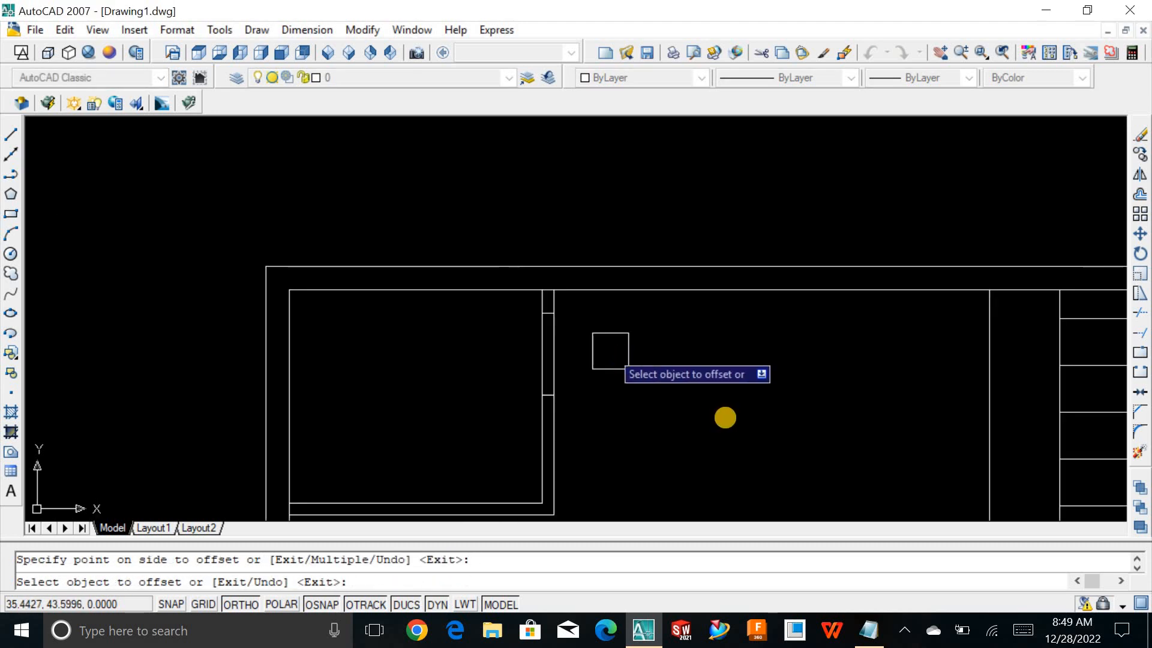
key("Escape")
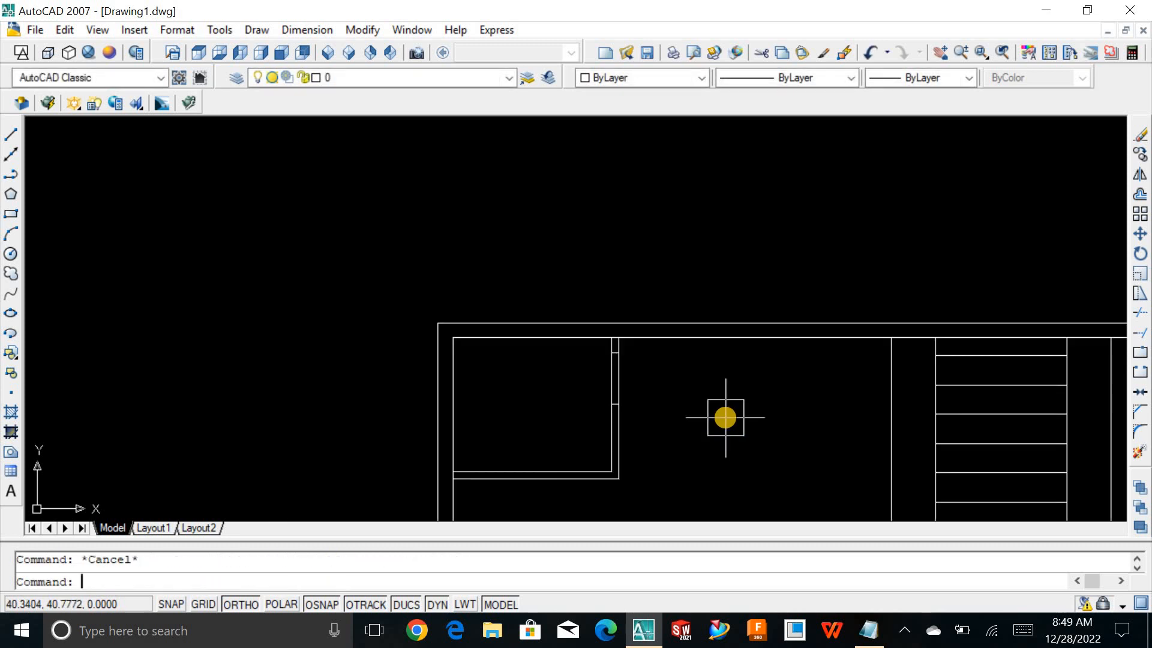
Trim the wall lines between the two cross lines to open the upper-left corner room's doorway, and view the whole plan.
type("tr")
key("Return")
key("Return")
left_click(689, 391)
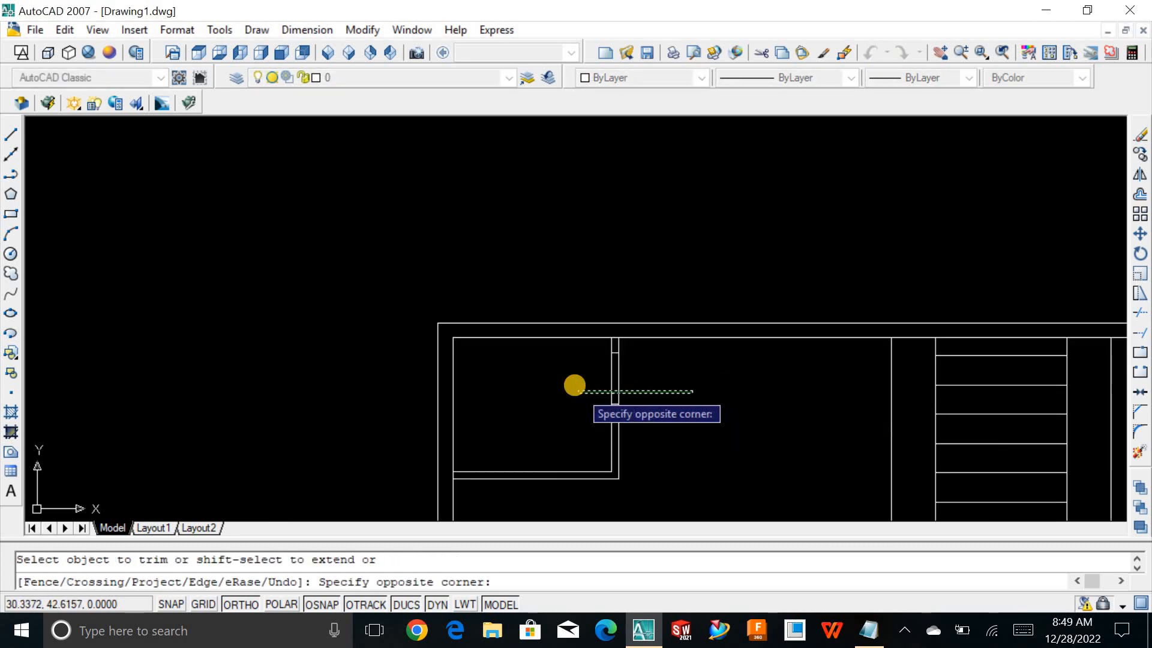
left_click(576, 386)
key("Escape")
key("Escape")
type("z")
key("Return")
type("E")
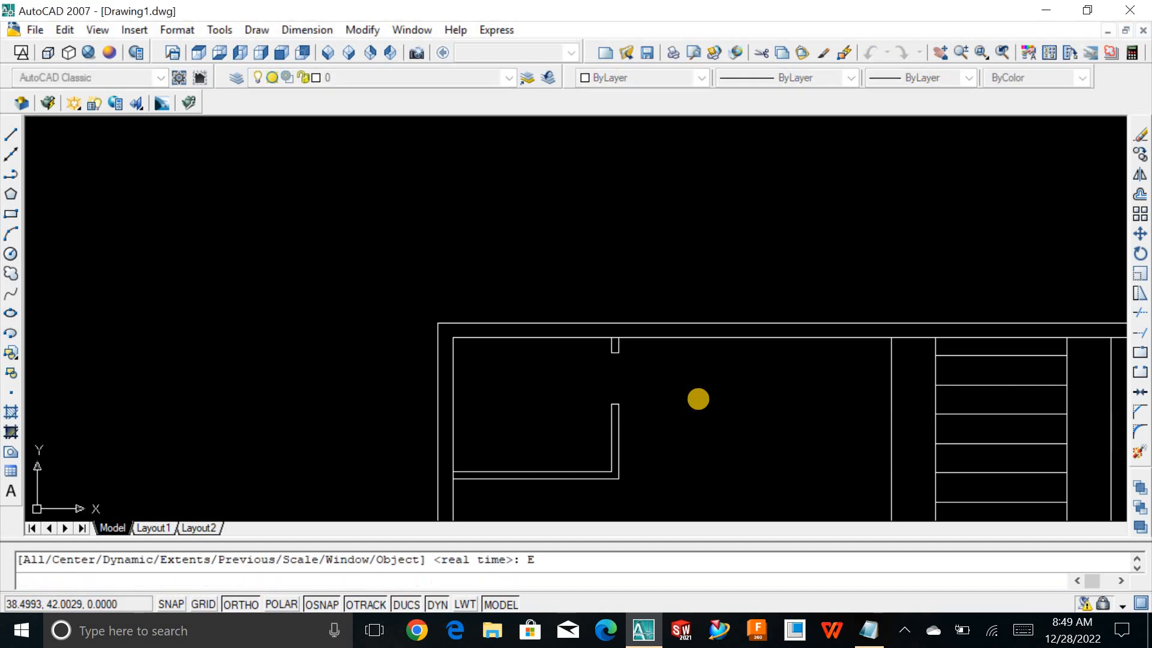
key("Return")
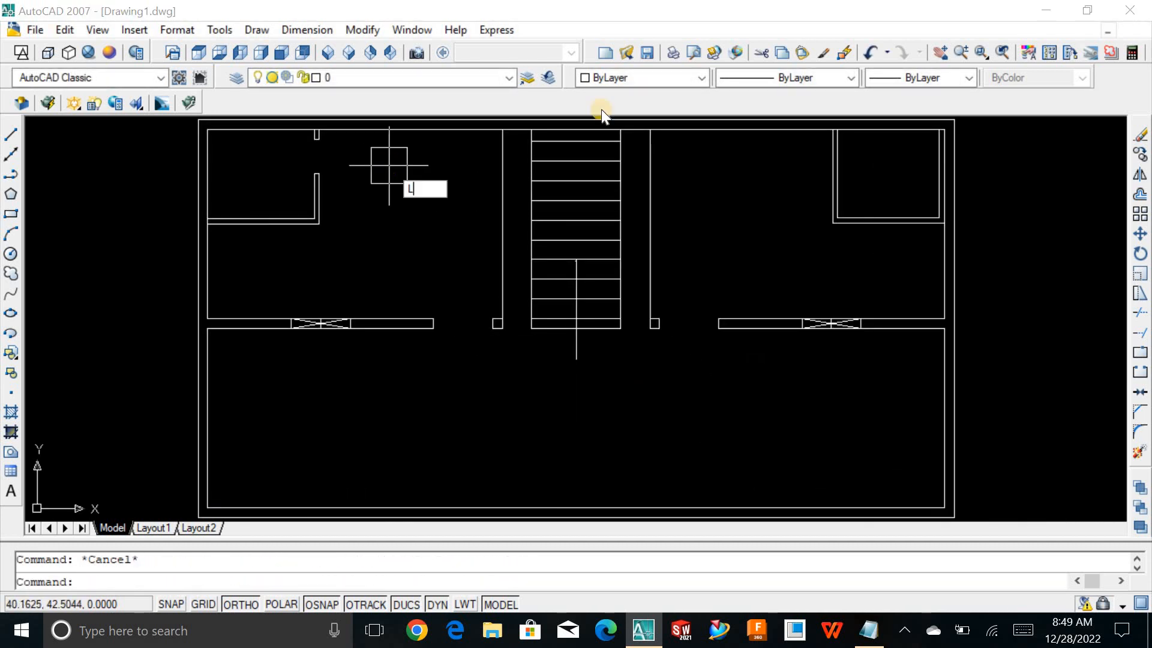
Draw a short line across the upper end of the upper-right corner room's left wall, between its two wall lines.
type("L")
key("Return")
scroll(830, 147, "up", 8)
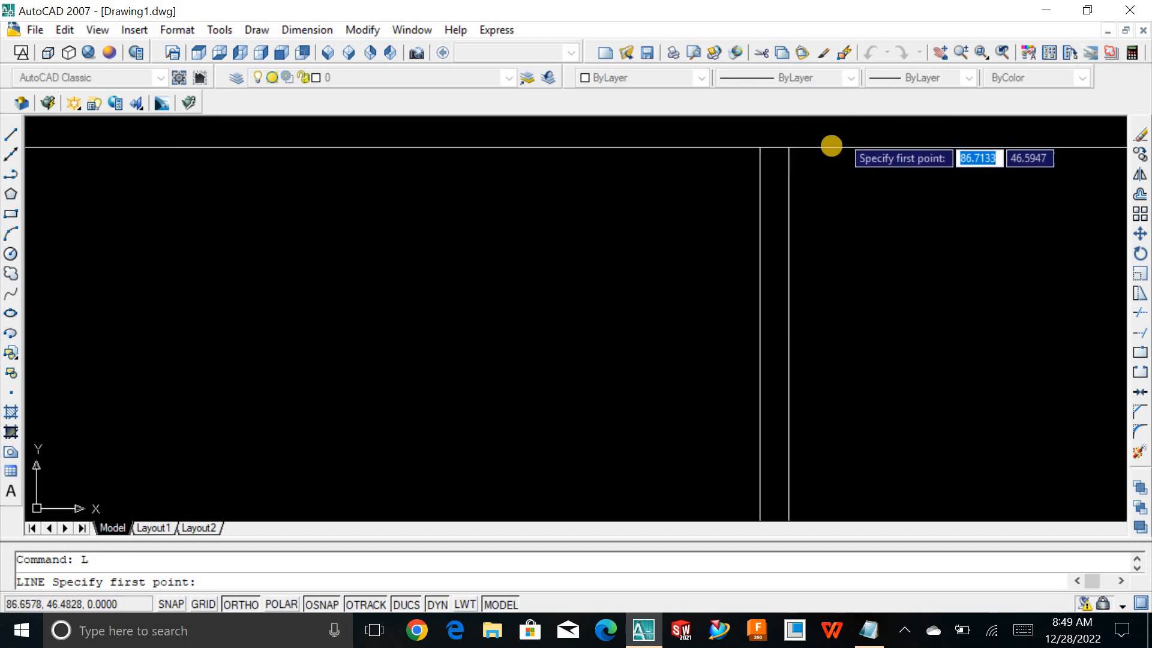
left_click(793, 149)
key("Return")
key("Return")
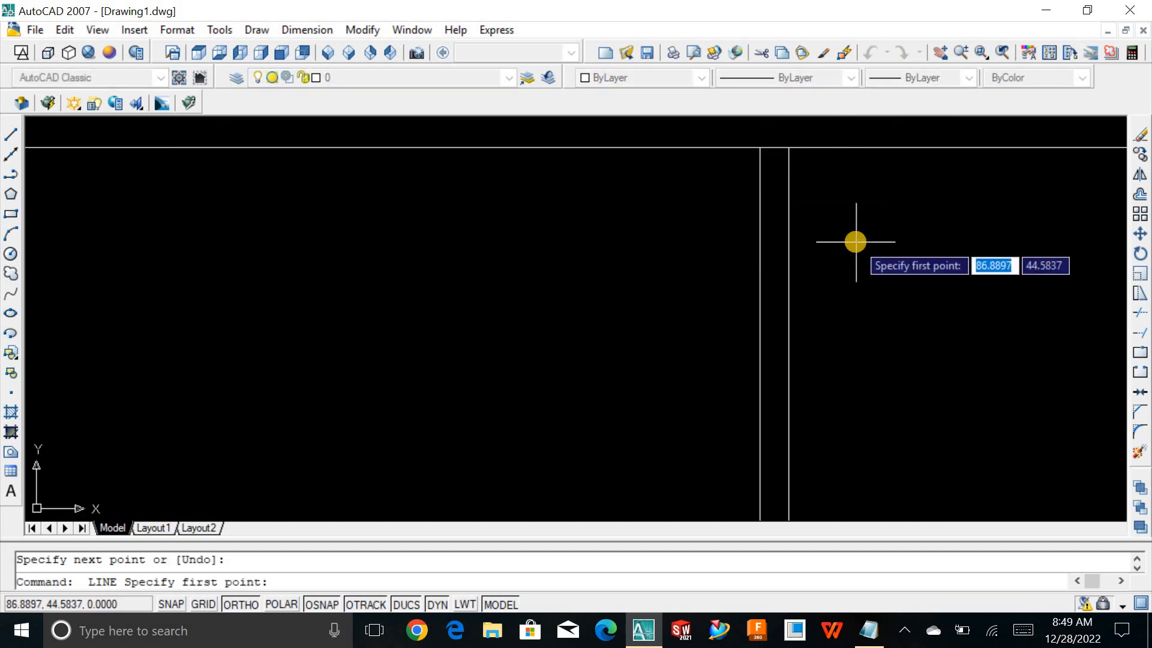
key("Escape")
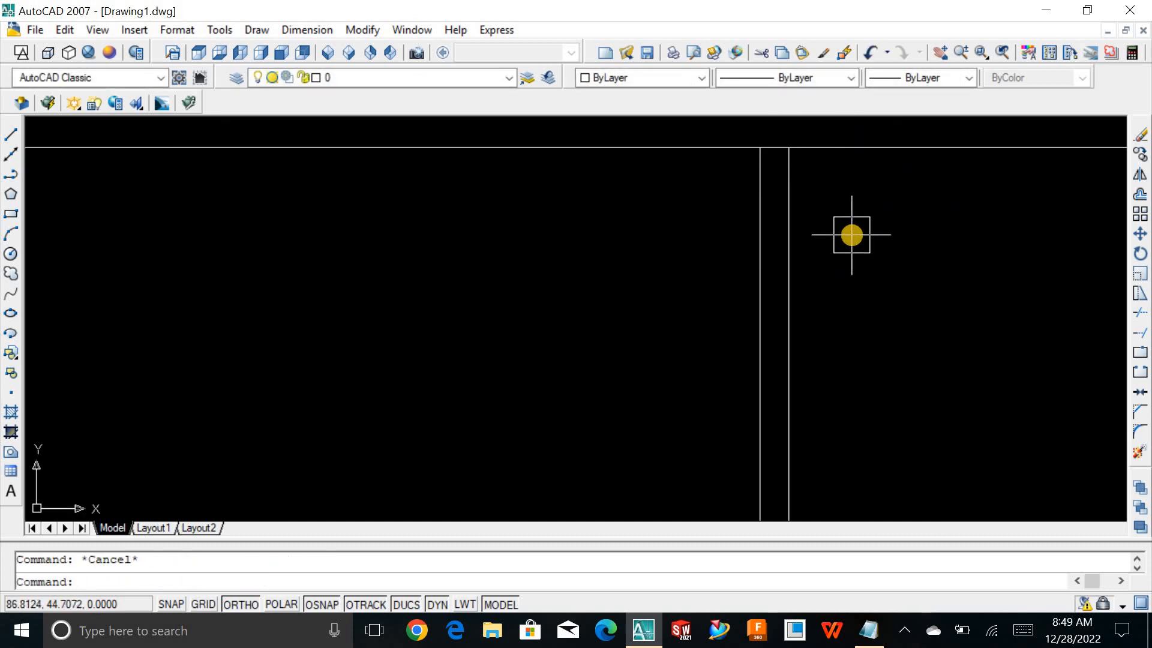
Move the short cross line in the upper-right corner room's left wall down by 1 unit.
key("Return")
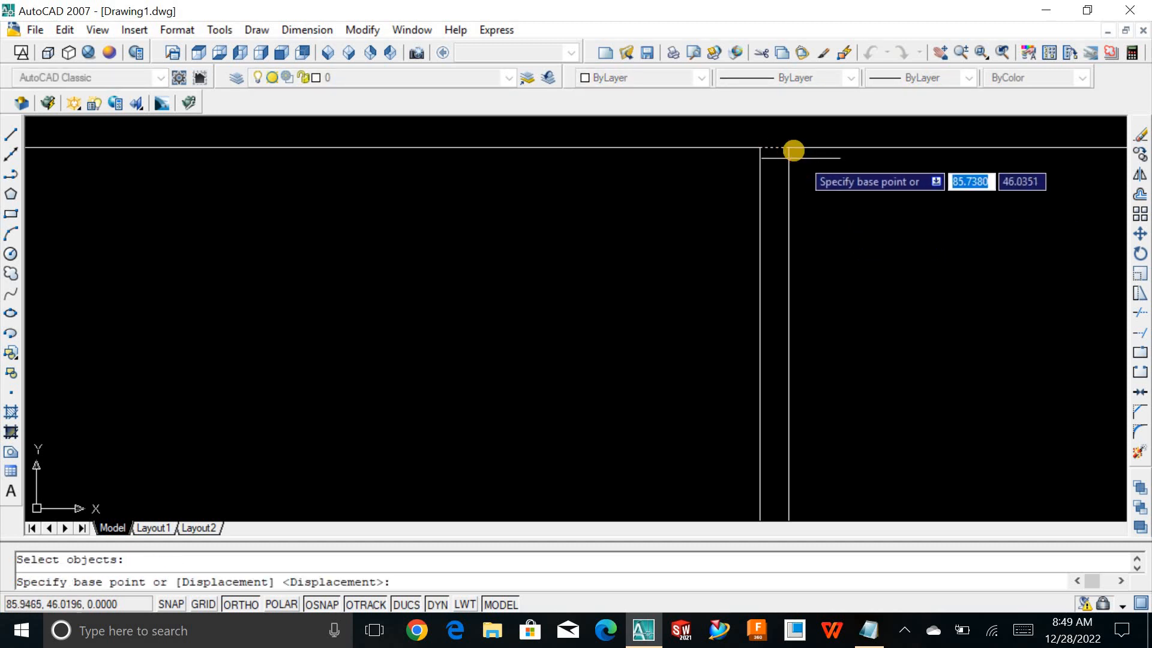
left_click(790, 148)
type("1")
key("Return")
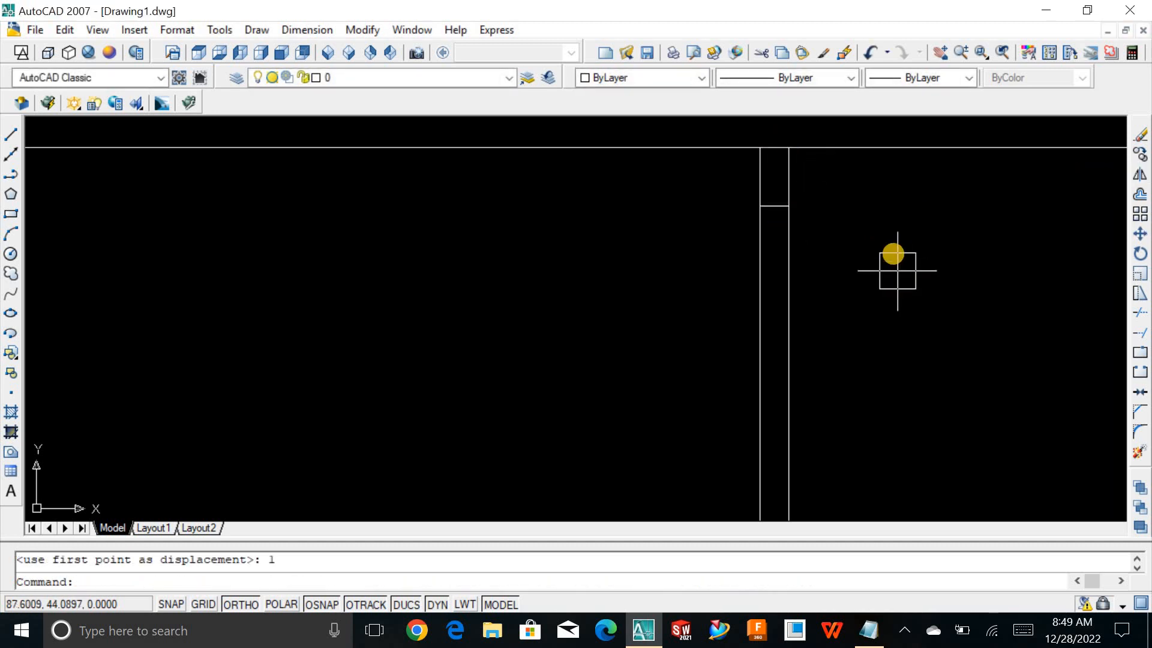
Offset the short cross line in the upper-right corner room's left wall 3.5 units downward.
type("o")
key("Return")
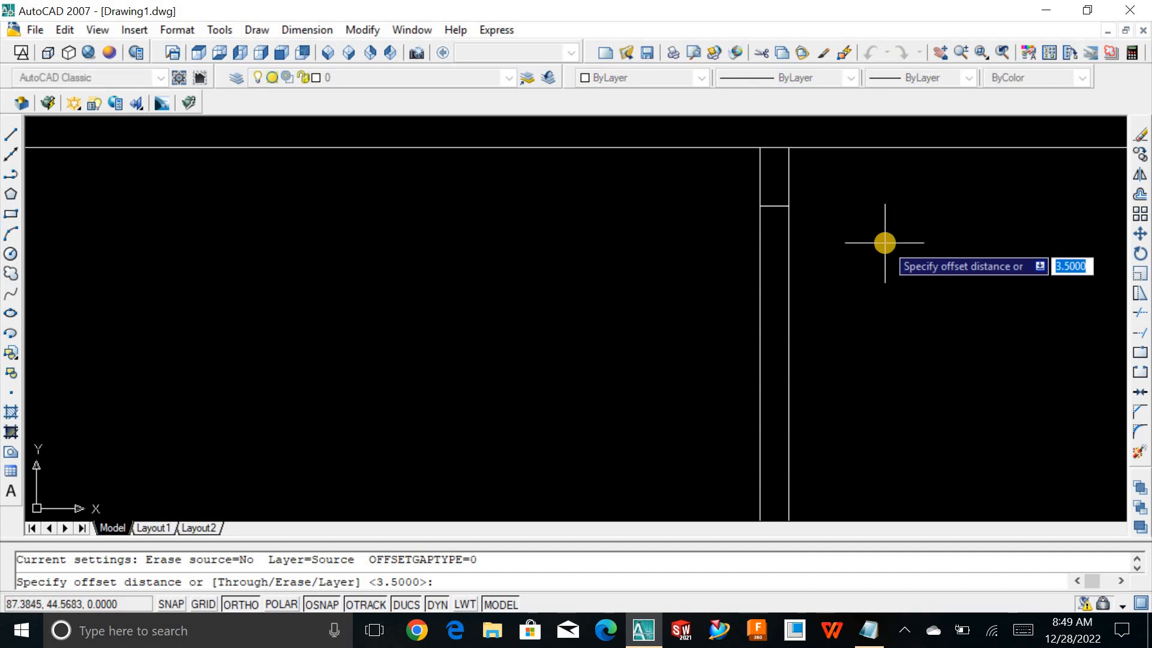
type("3.")
key("Return")
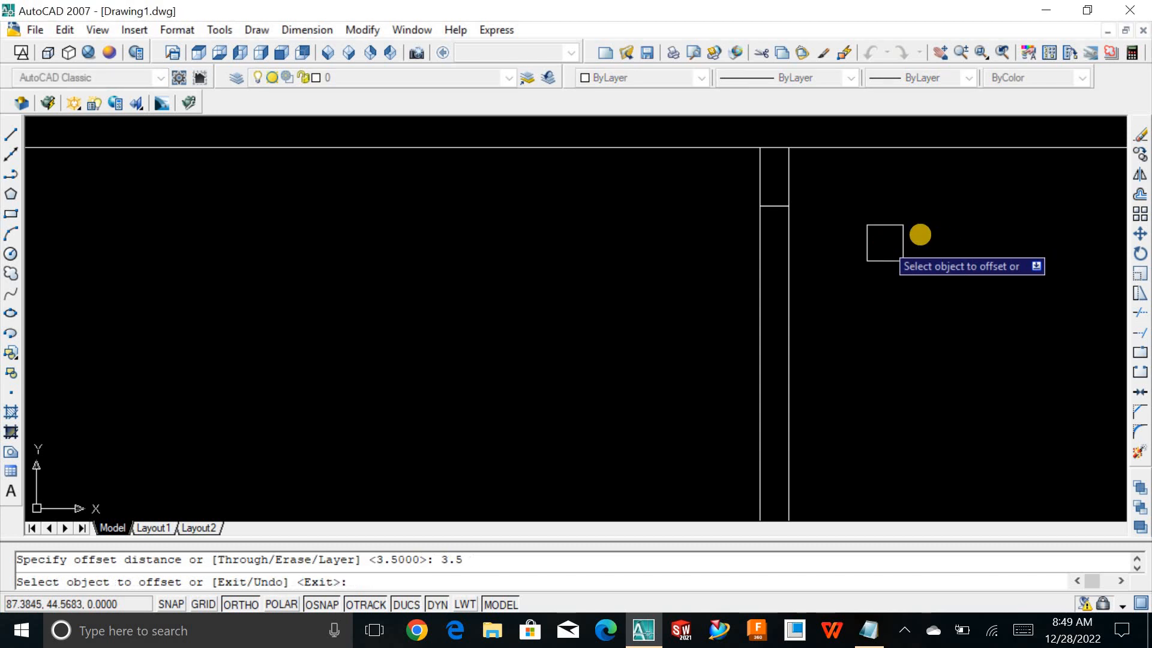
left_click(780, 205)
left_click(802, 312)
scroll(928, 306, "down", 3)
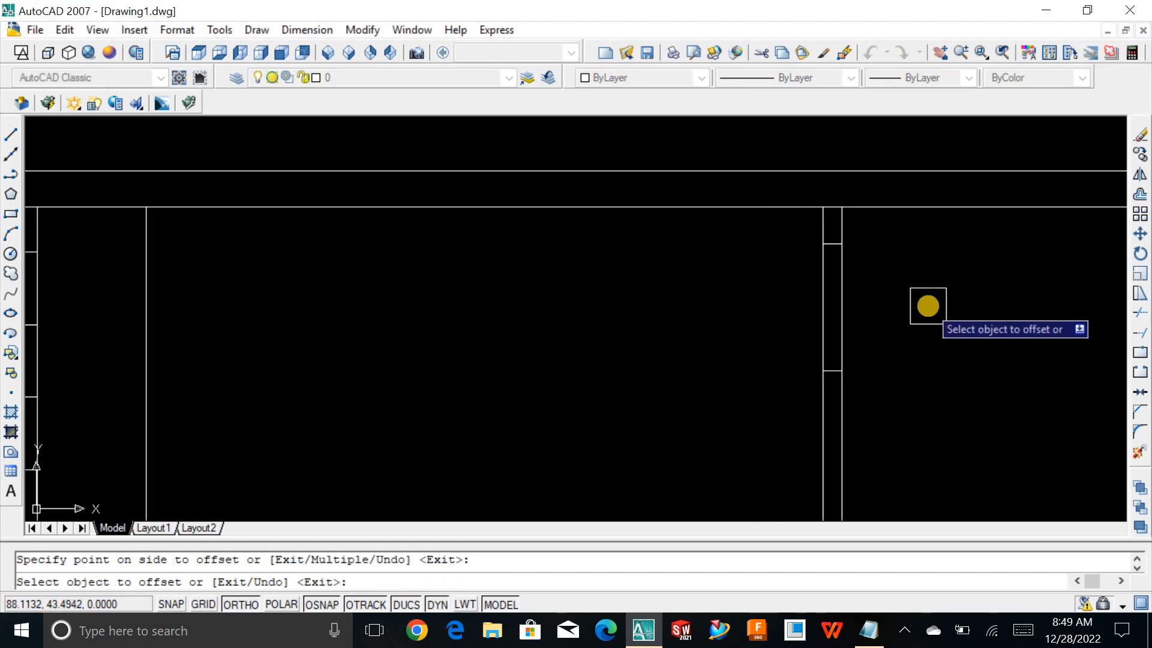
scroll(793, 322, "down", 2)
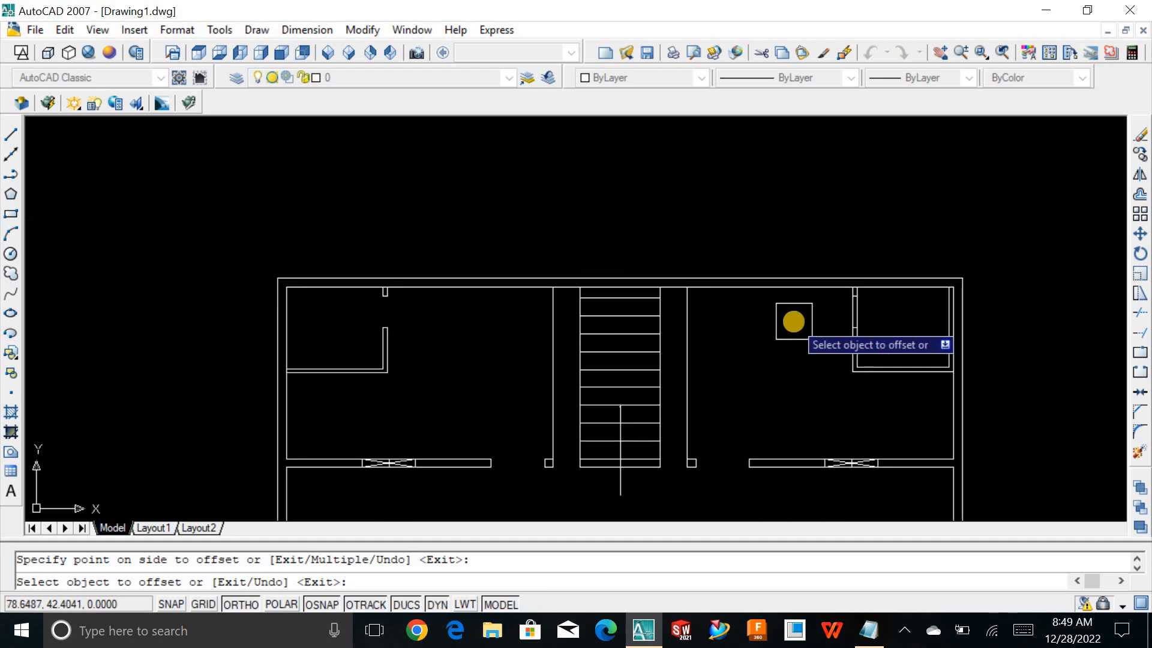
key("Escape")
key("Escape")
Trim the wall lines between the two cross lines to open the upper-right corner room's doorway.
type("tr")
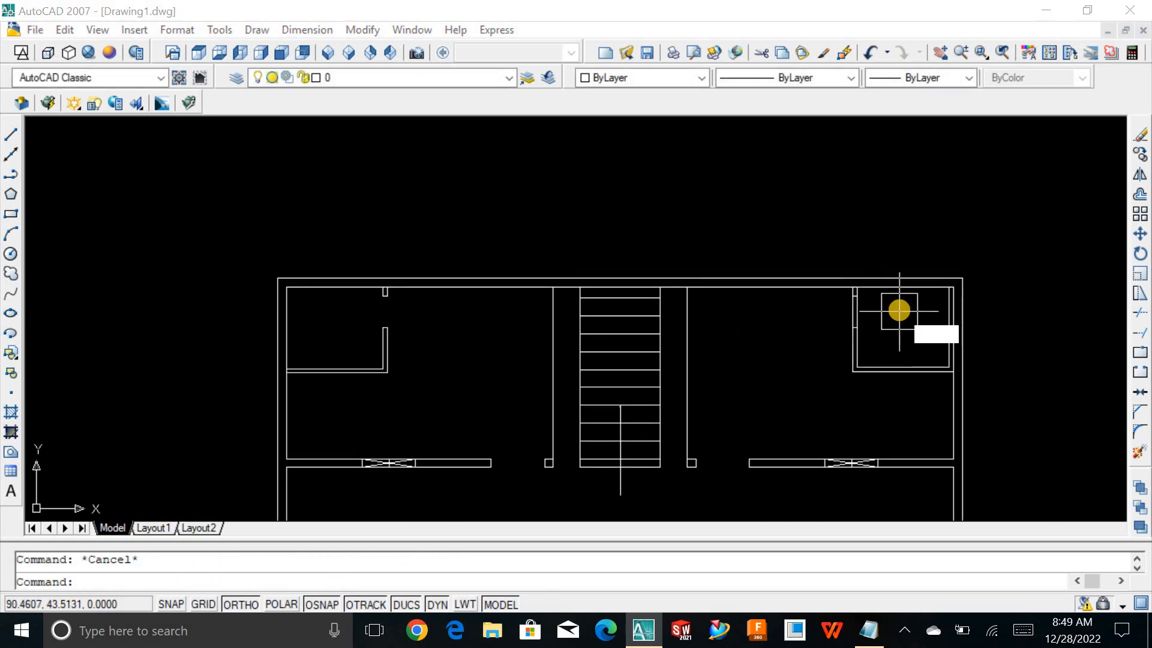
key("Return")
key("Return")
left_click(876, 307)
left_click(813, 288)
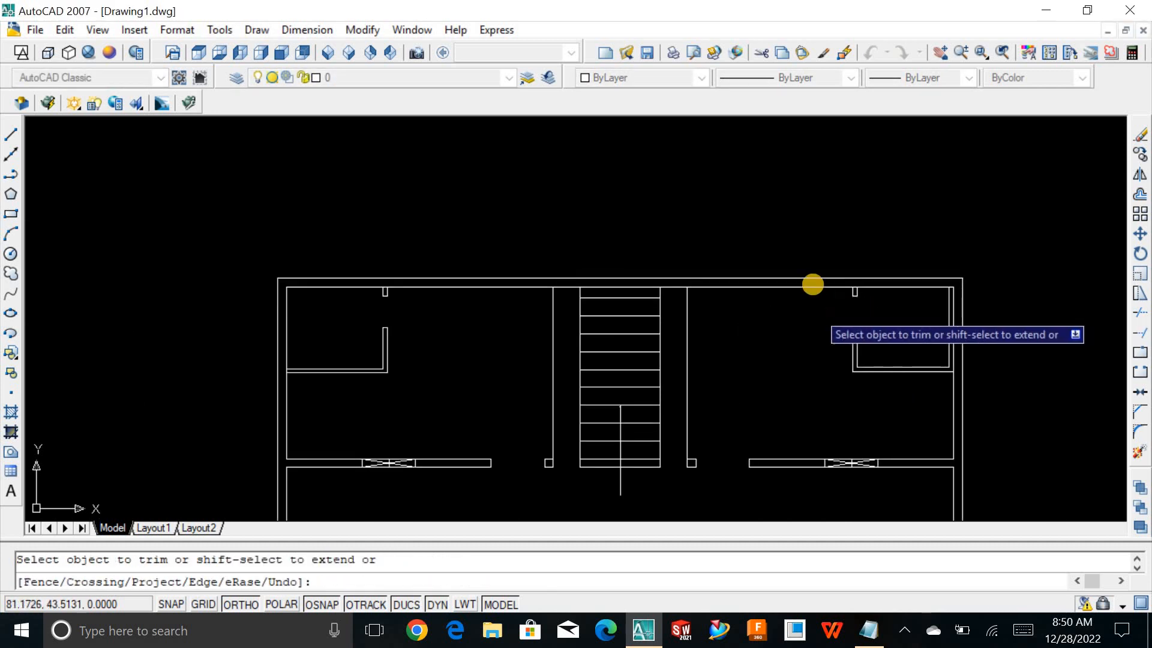
key("Escape")
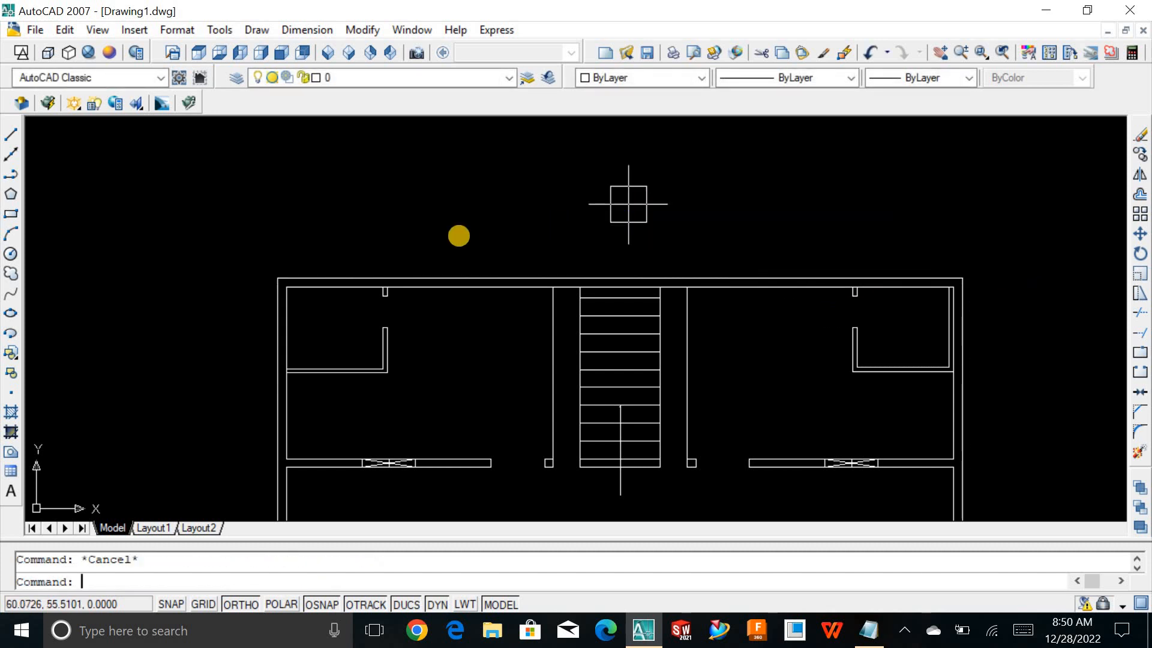
Draw a circle centred on the lower-left corner of the upper-left room's wall stub, reaching the wall end below the doorway.
scroll(411, 250, "up", 2)
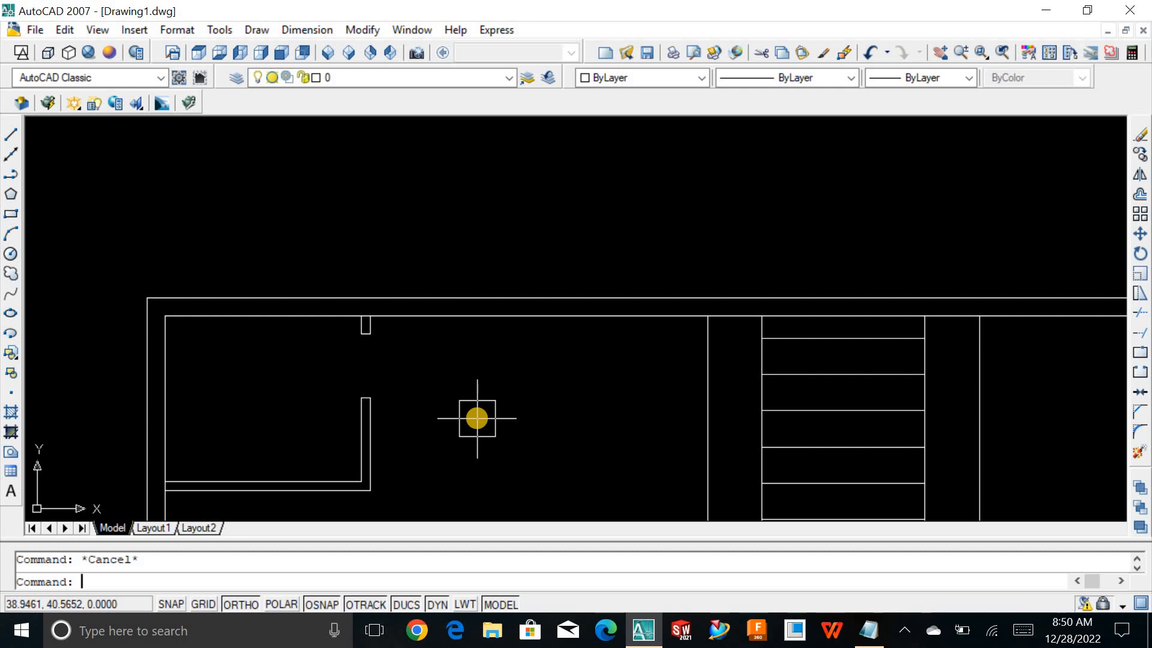
type("c")
key("Return")
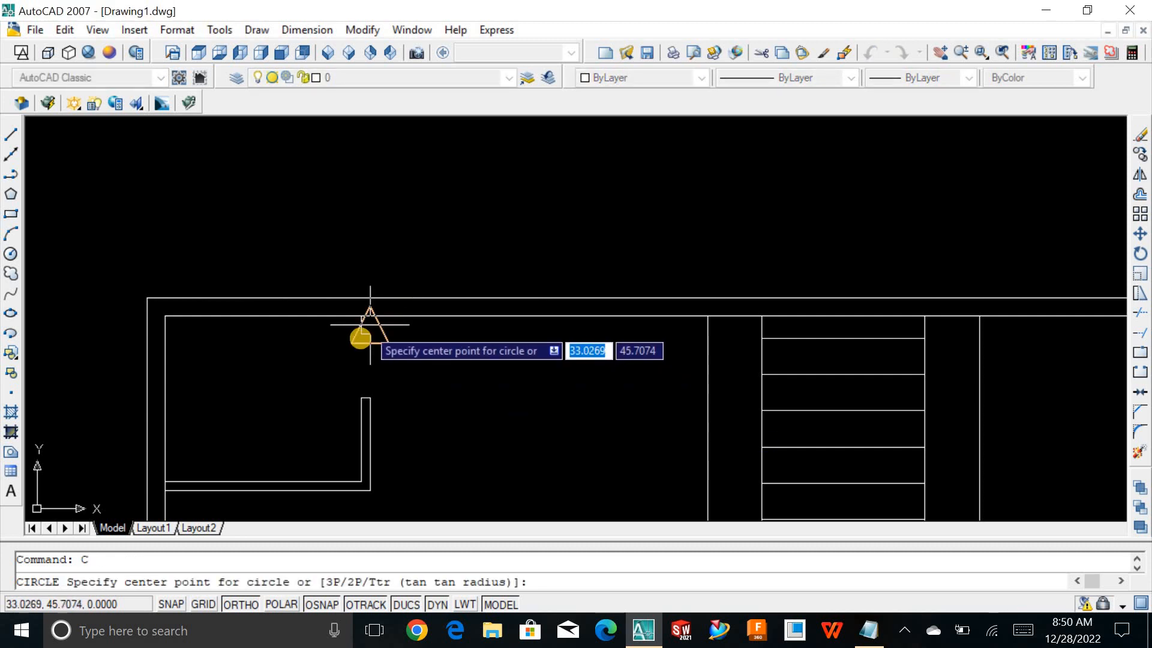
left_click(360, 333)
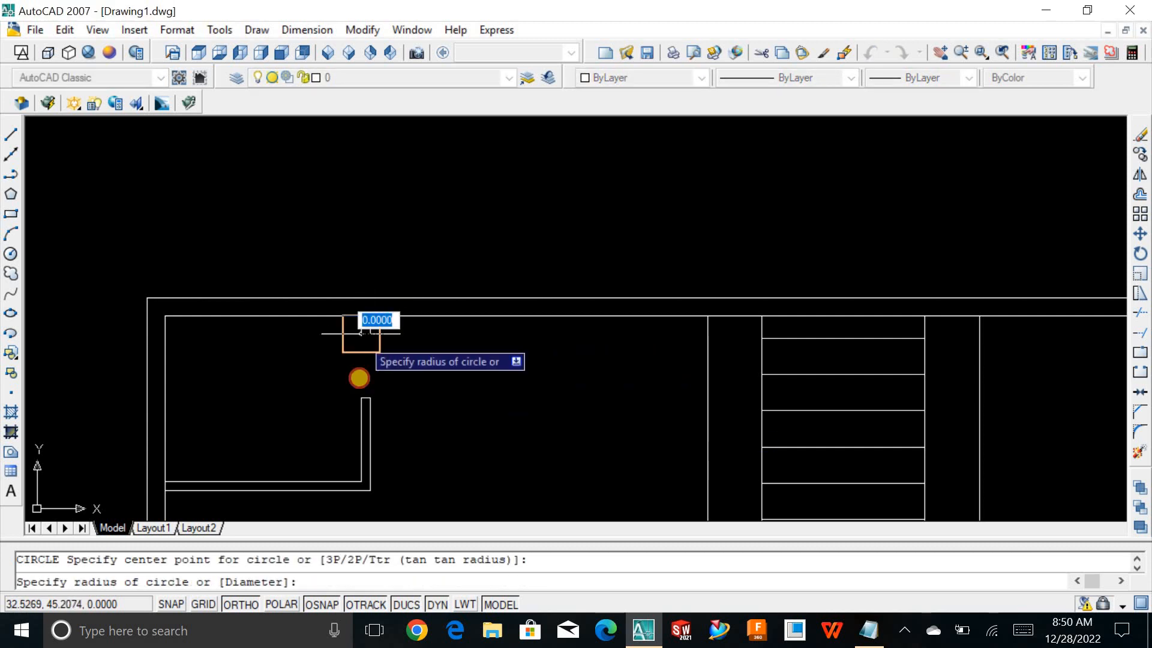
left_click(364, 401)
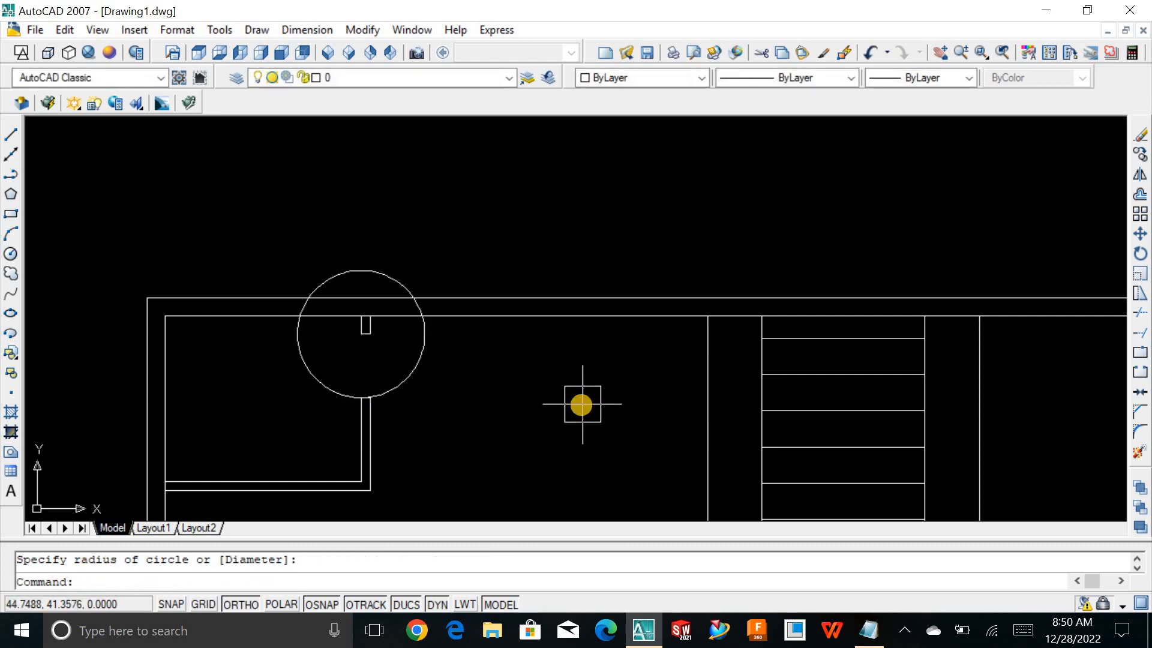
Draw a circle centred on the lower-right corner of the upper-right room's wall stub, reaching the wall end below the doorway.
key("Return")
scroll(582, 404, "down", 5)
scroll(908, 396, "up", 6)
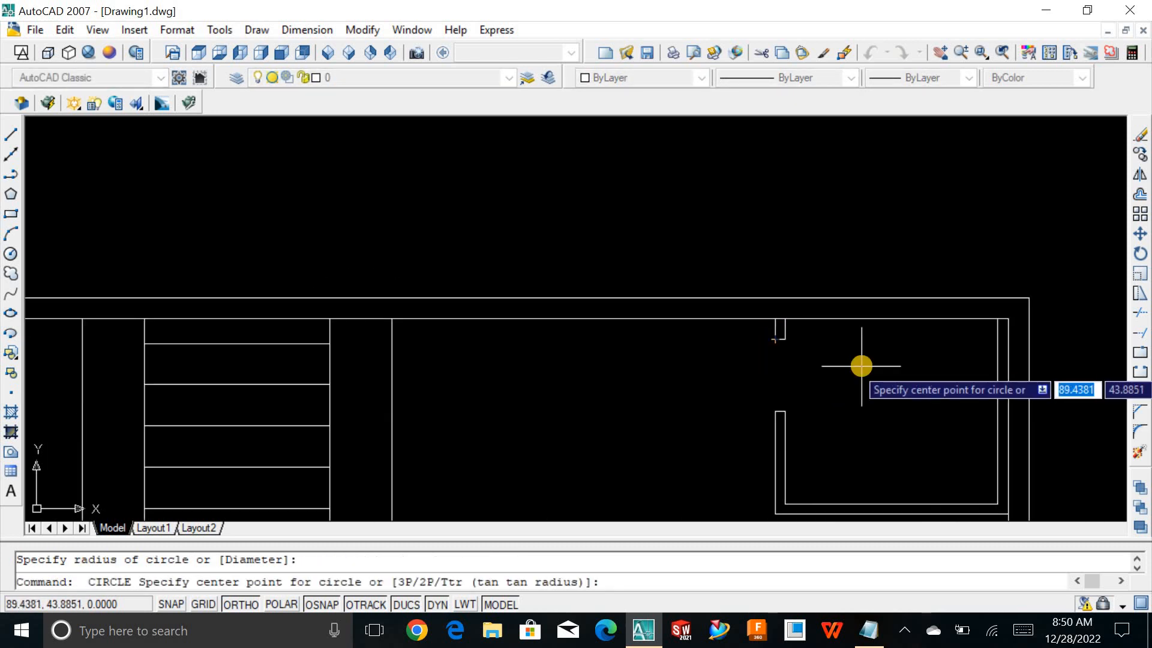
scroll(861, 366, "down", 2)
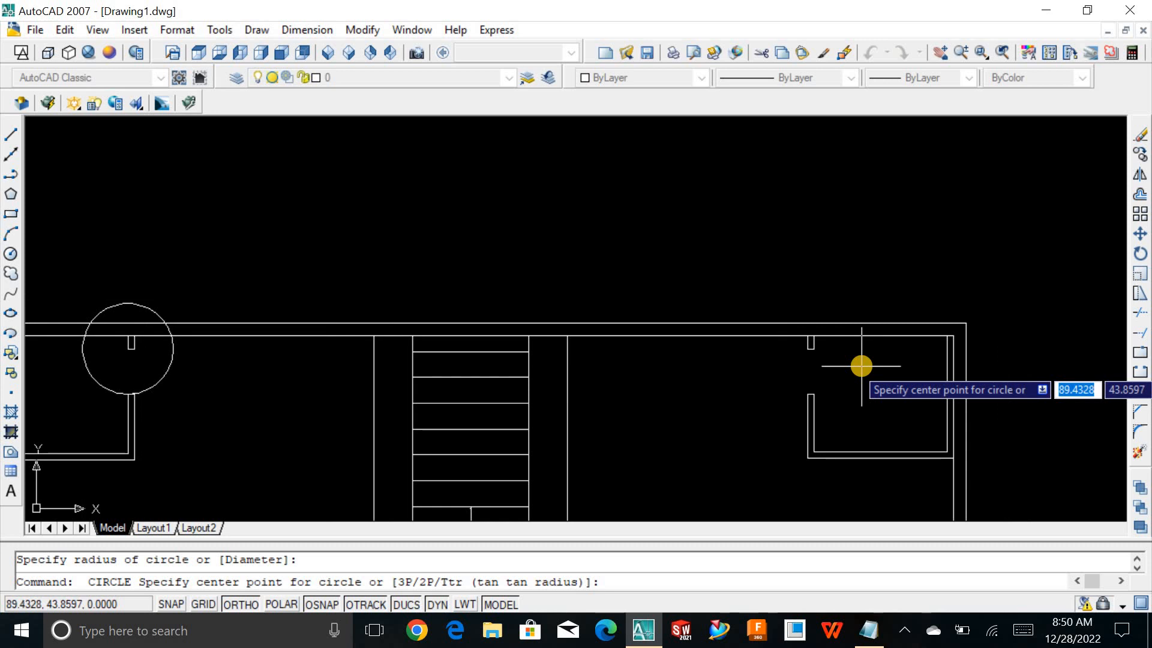
left_click(816, 359)
left_click(823, 391)
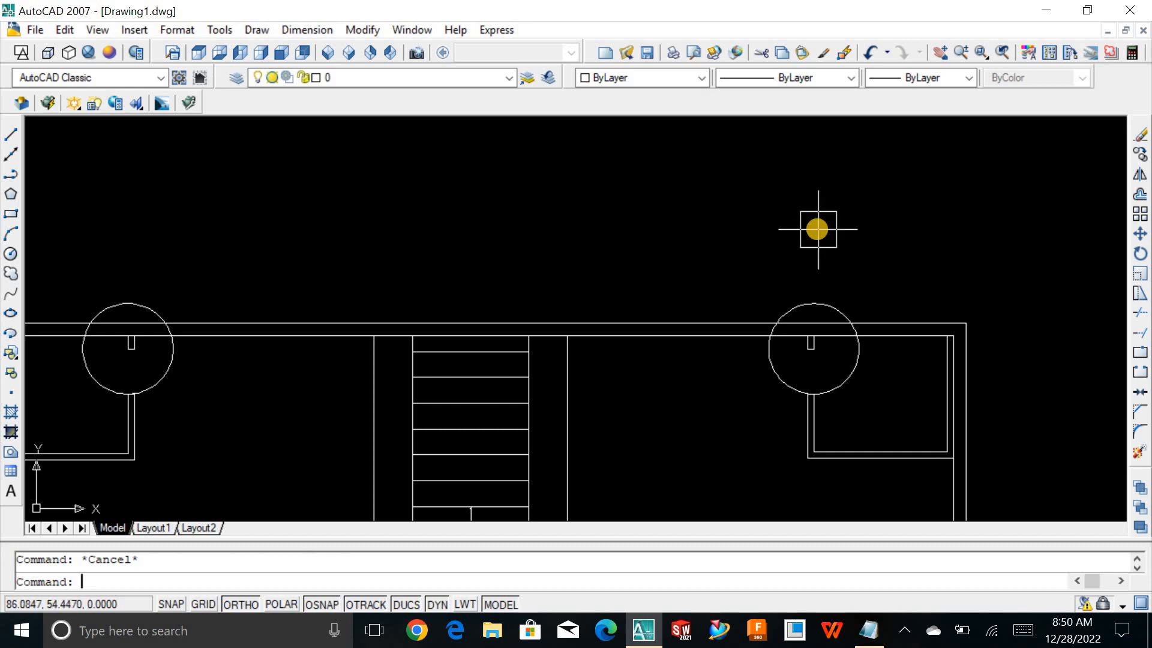
Draw a horizontal line from the lower-right corner of the upper-right room's wall stub to the circle's right side.
type("L")
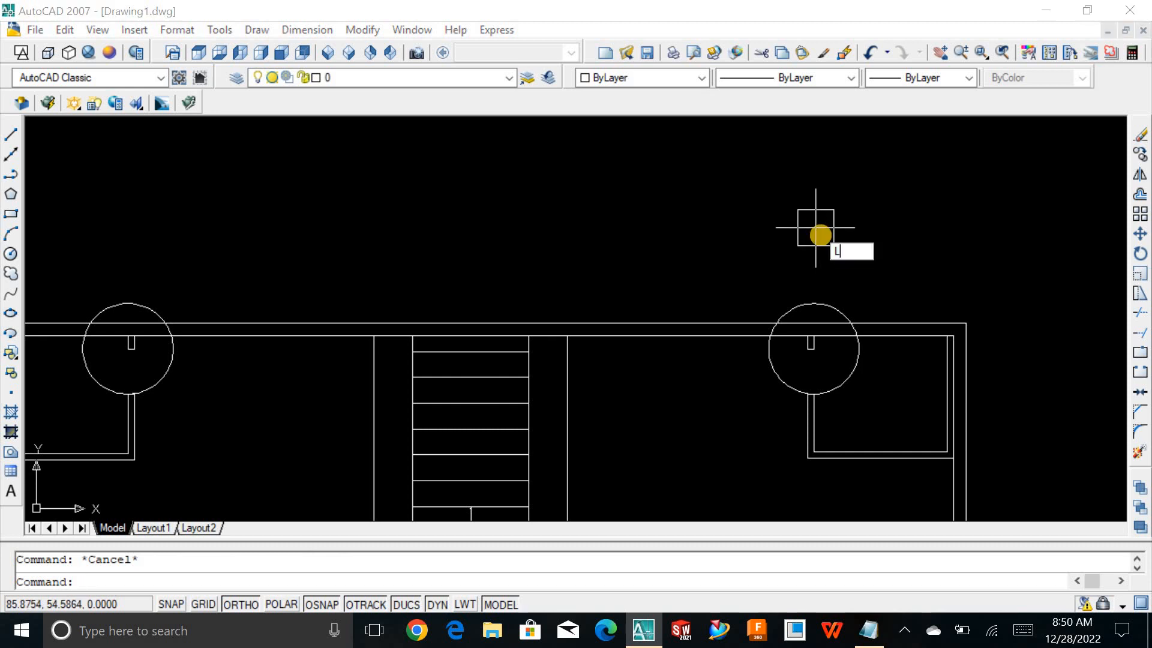
key("Return")
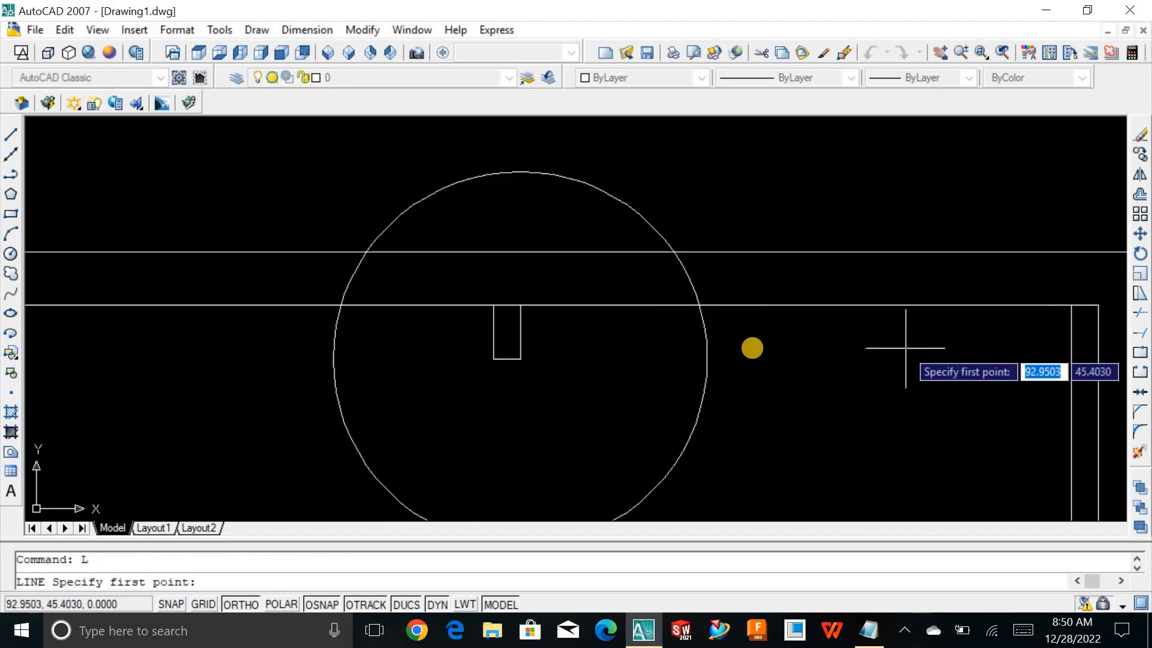
left_click(522, 359)
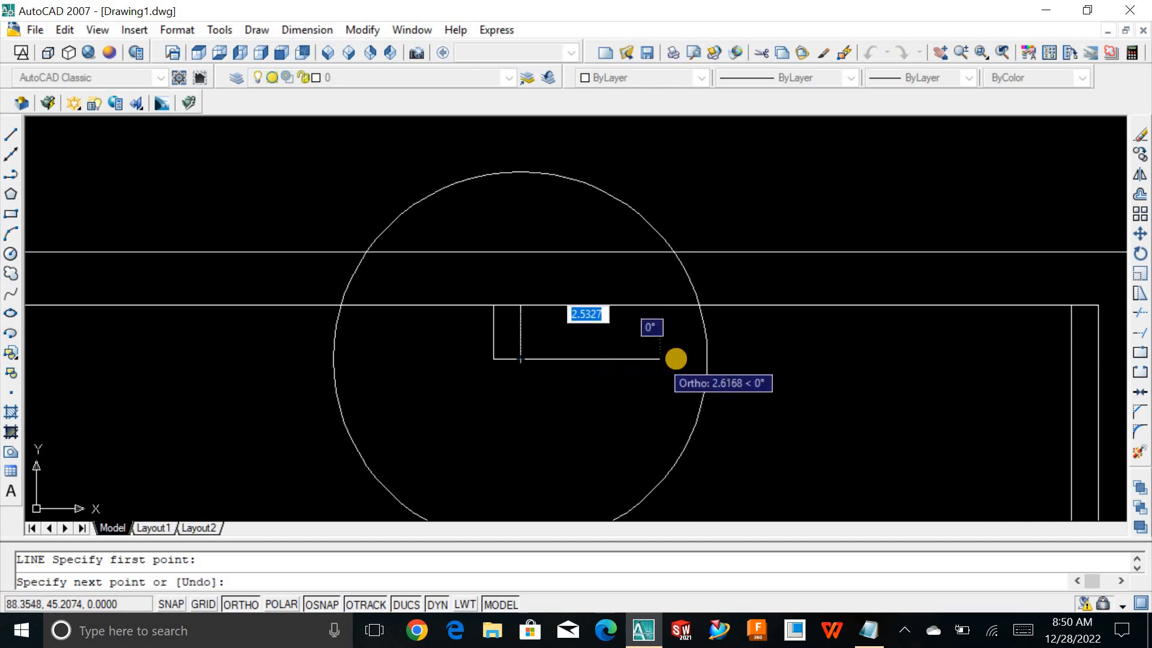
left_click(716, 357)
key("Return")
scroll(818, 360, "down", 2)
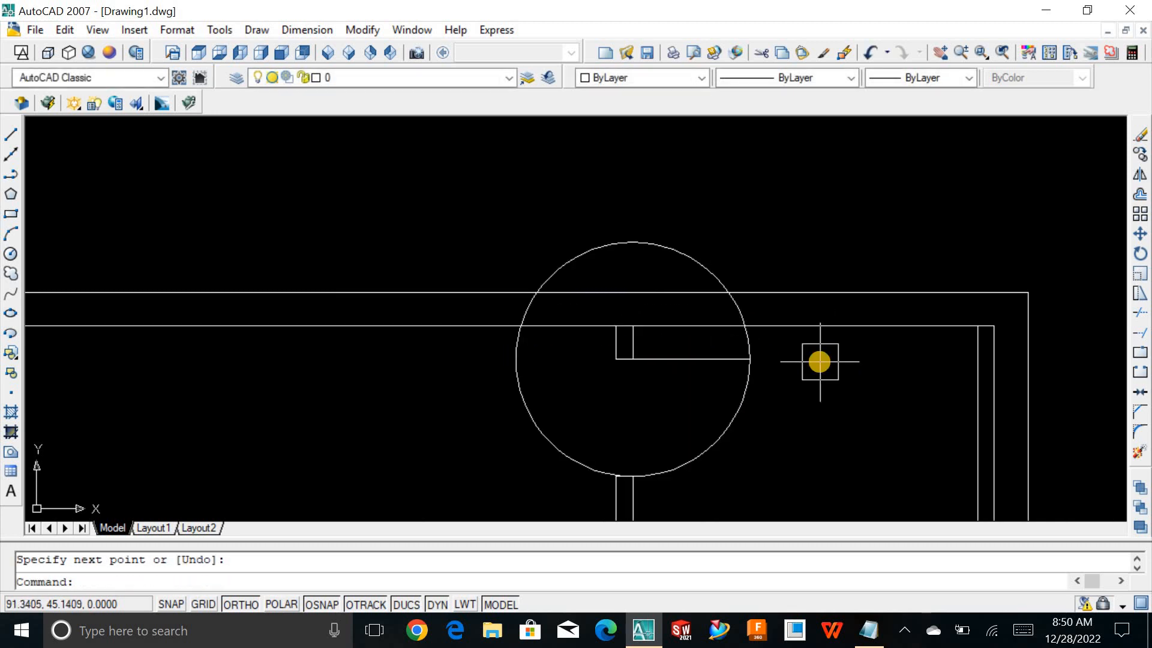
Draw a vertical line across the upper-right room's doorway, from the lower wall end's right corner to the stub's lower-right corner.
key("Return")
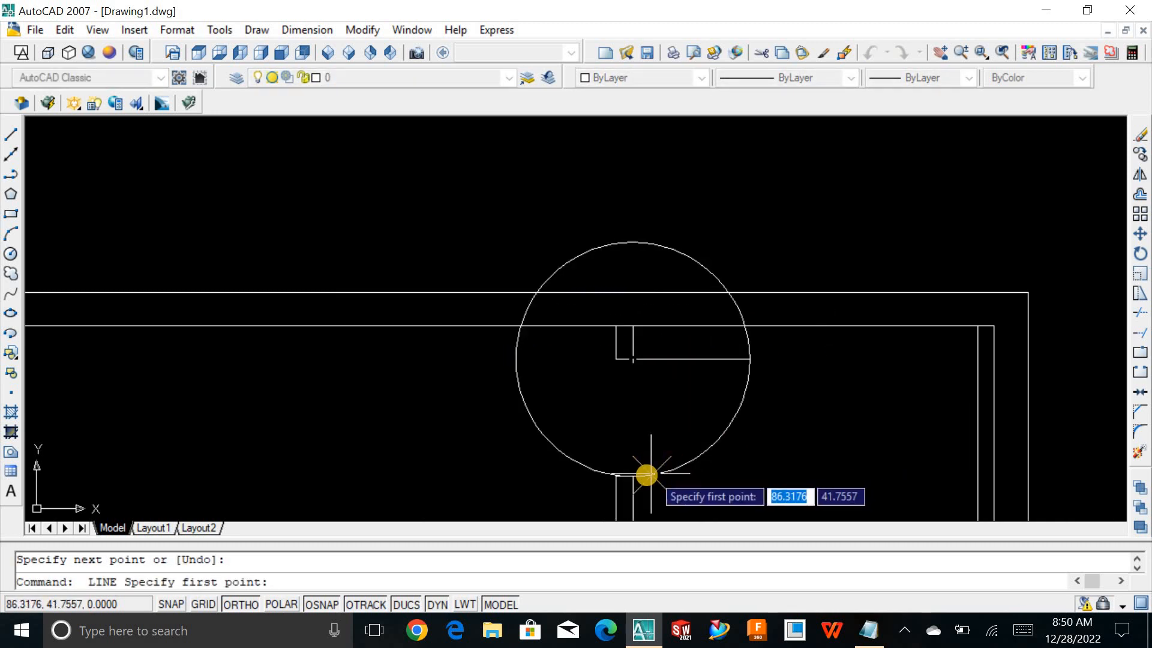
left_click(633, 476)
left_click(635, 360)
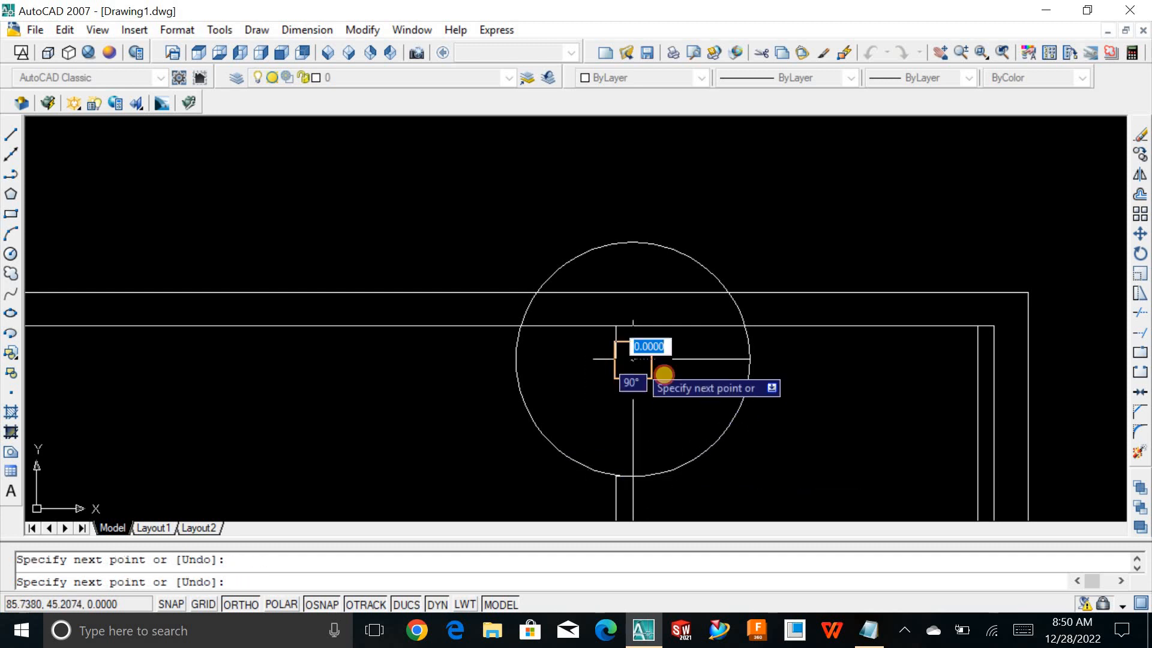
Finish the vertical line across the door opening of the plan's upper-right corner room.
key("Return")
scroll(774, 437, "down", 3)
scroll(488, 474, "up", 6)
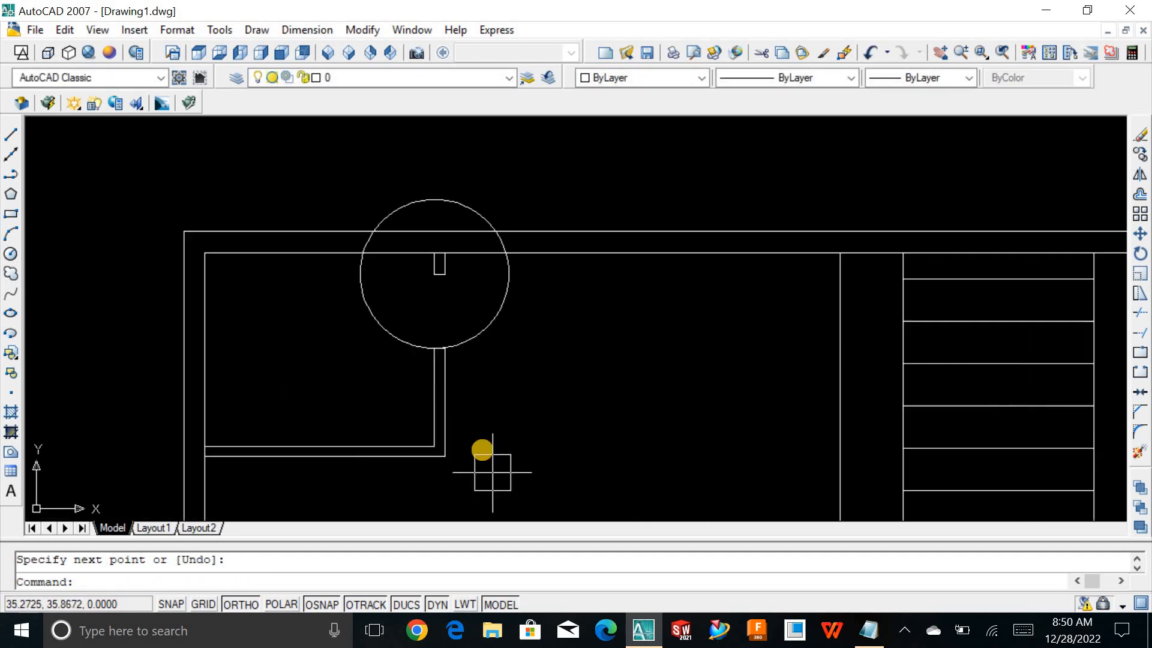
Try to draw a line across the upper-left corner room's door opening from the upper jamb, and undo it.
key("Return")
left_click(411, 189)
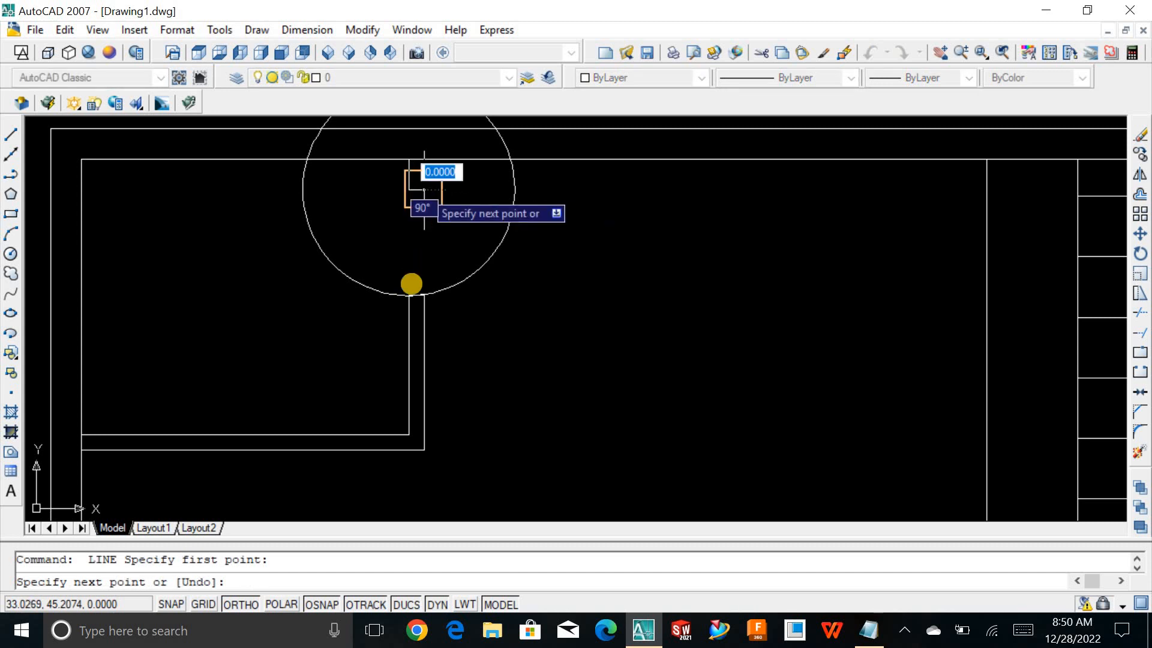
left_click(418, 294)
key("Return")
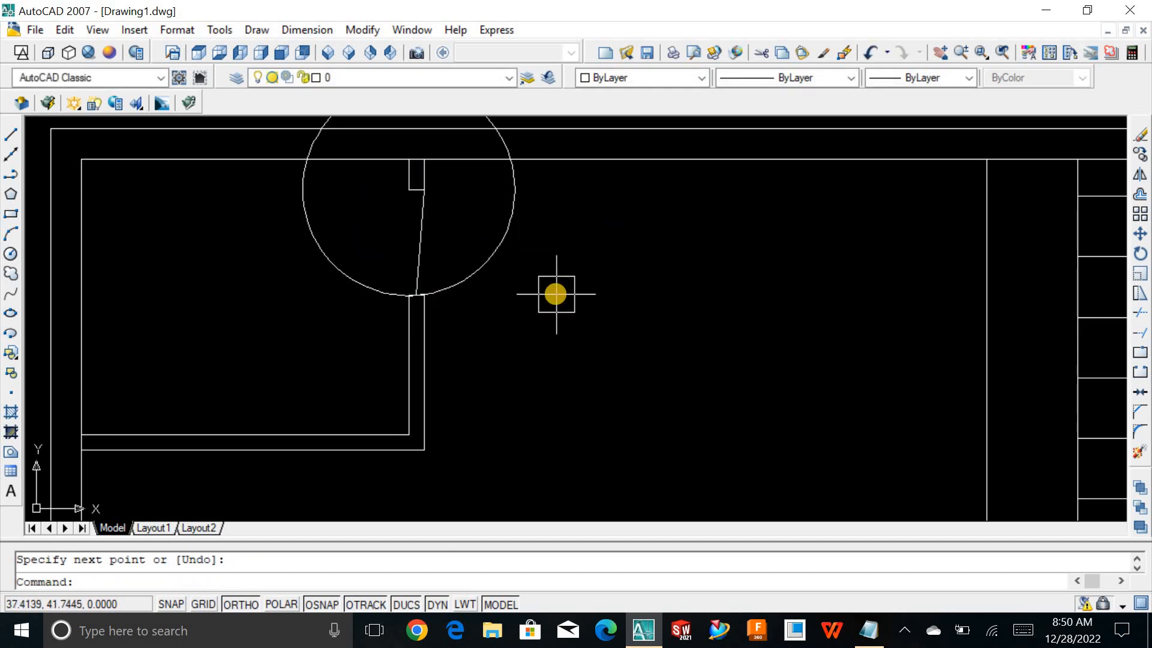
key("ctrl+z")
key("Escape")
Try a vertical line closing the upper-left room's door opening along the outer wall face, and erase it.
type("l")
key("Return")
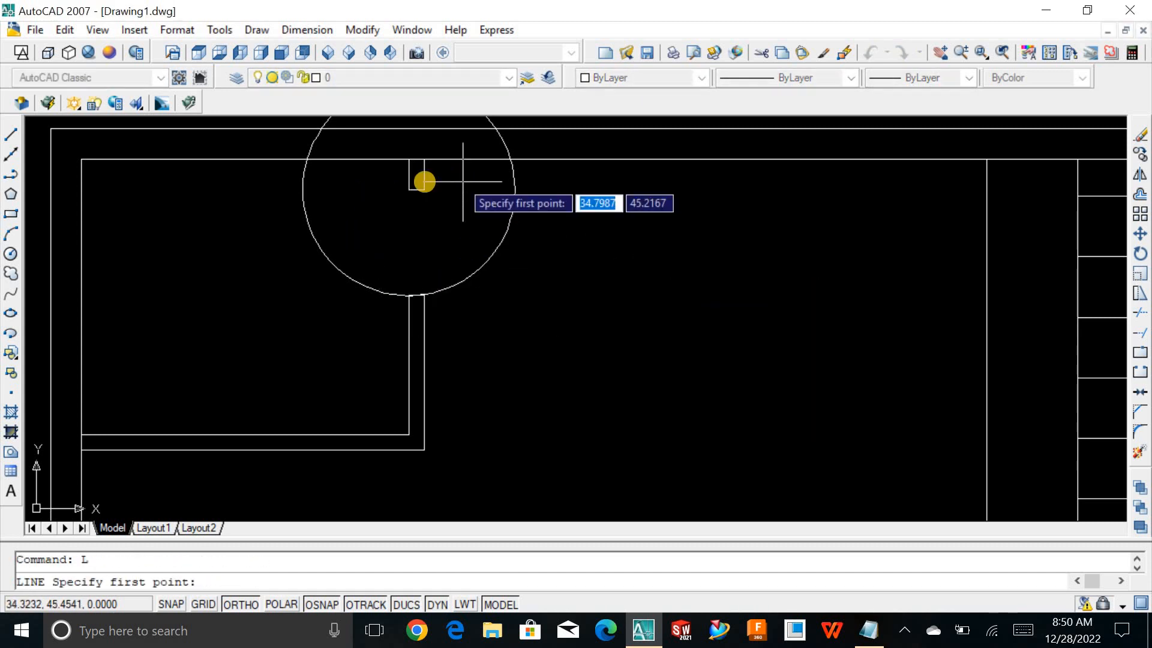
left_click(424, 189)
left_click(423, 295)
key("Return")
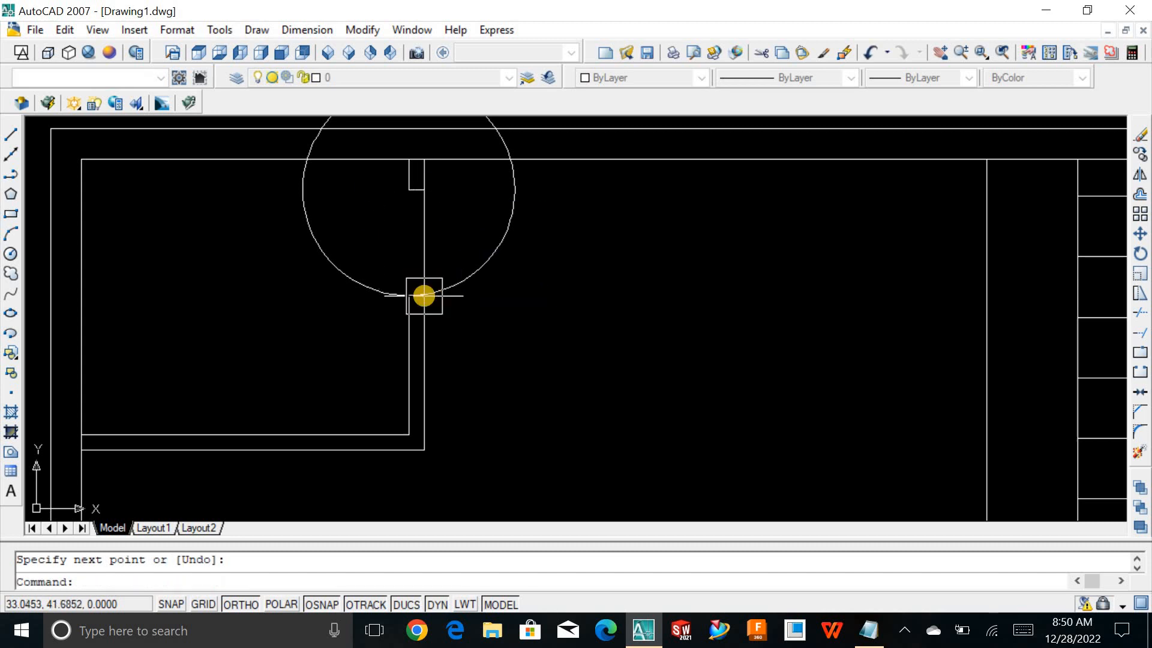
key("Return")
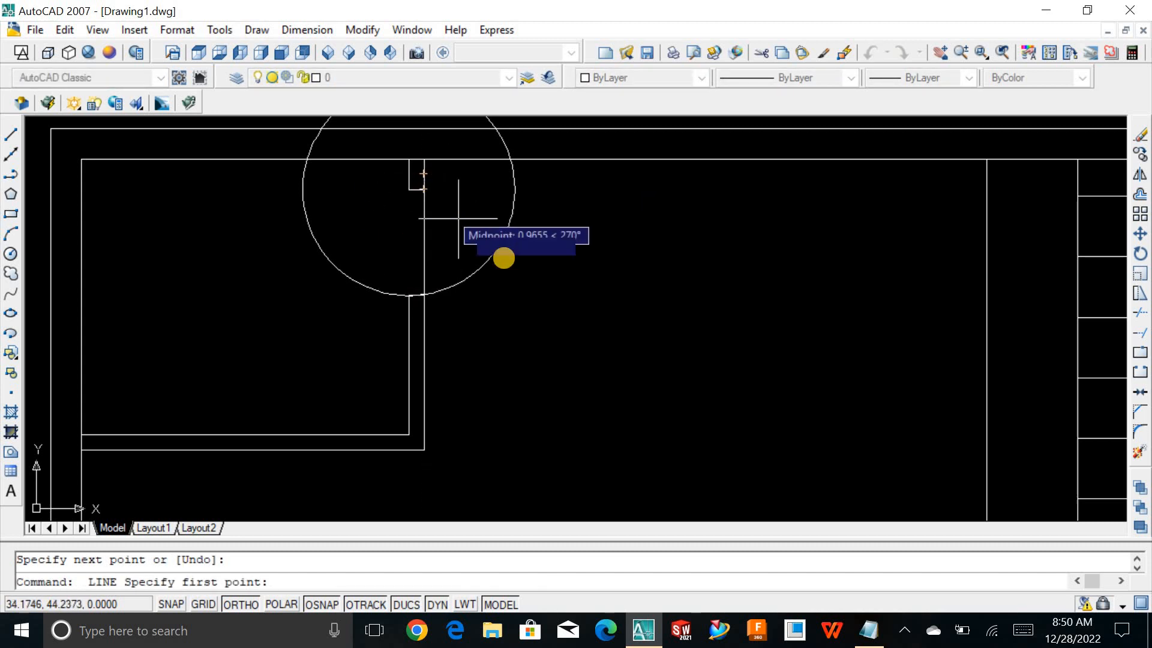
key("ctrl+z")
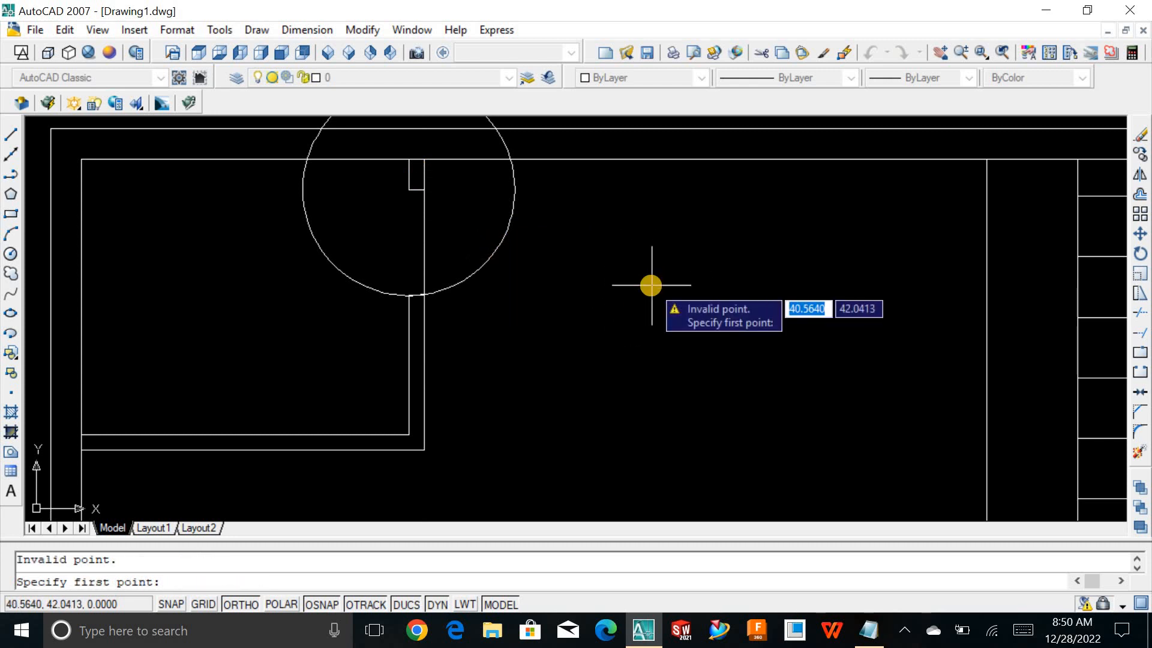
key("Escape")
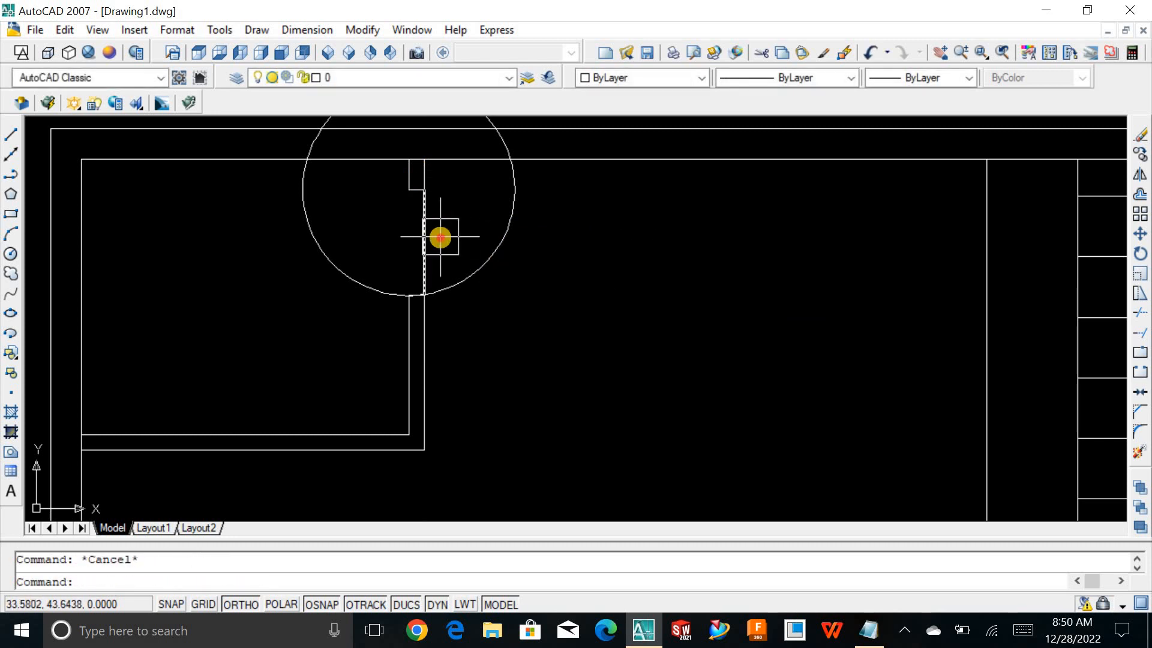
key("Delete")
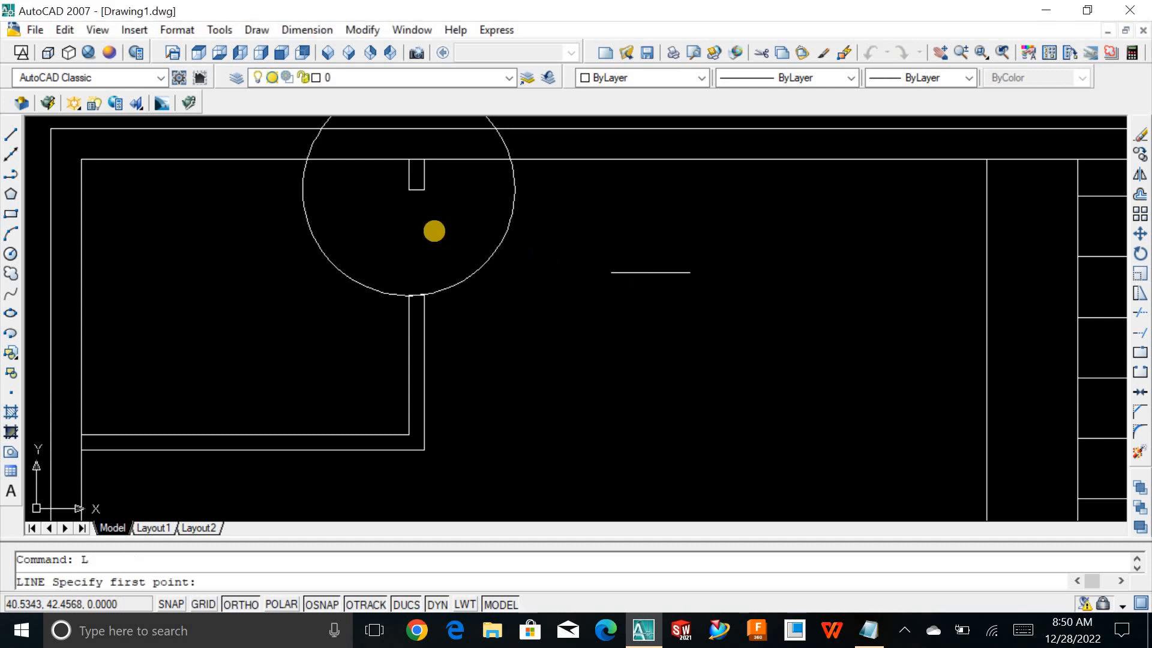
Draw the horizontal door leaf line from the upper jamb's inner corner to the left quadrant of the circle.
left_click(408, 190)
left_click(322, 189)
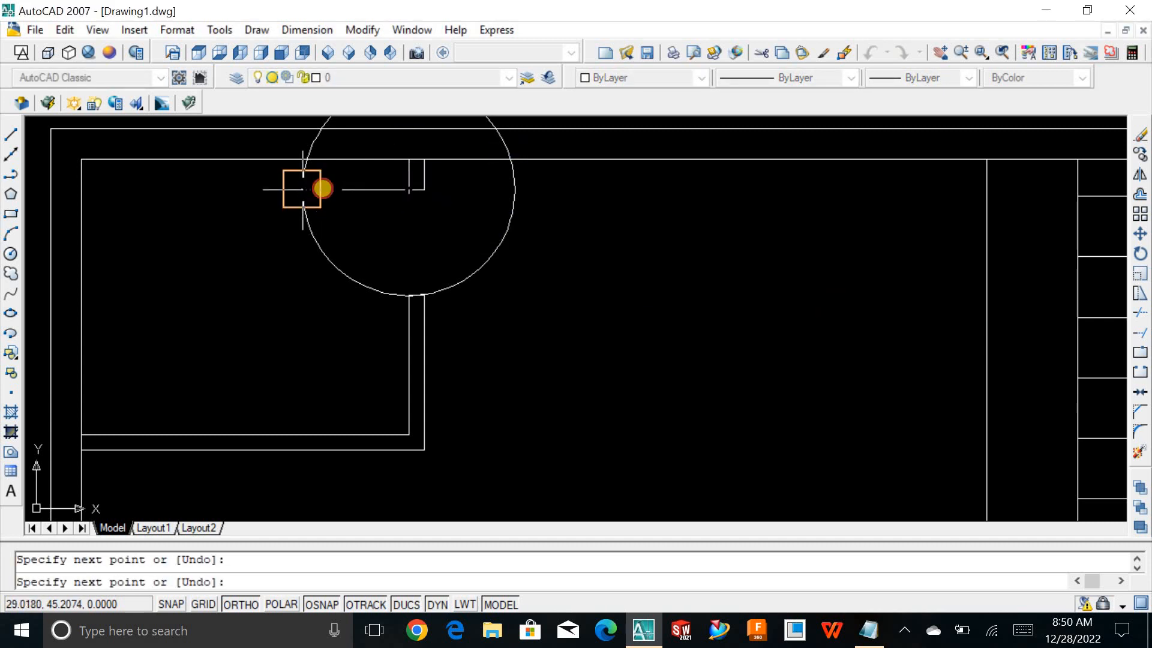
key("Return")
Draw a vertical line across the upper-left room's door opening along the inner wall face, down to the lower jamb.
key("Return")
left_click(407, 246)
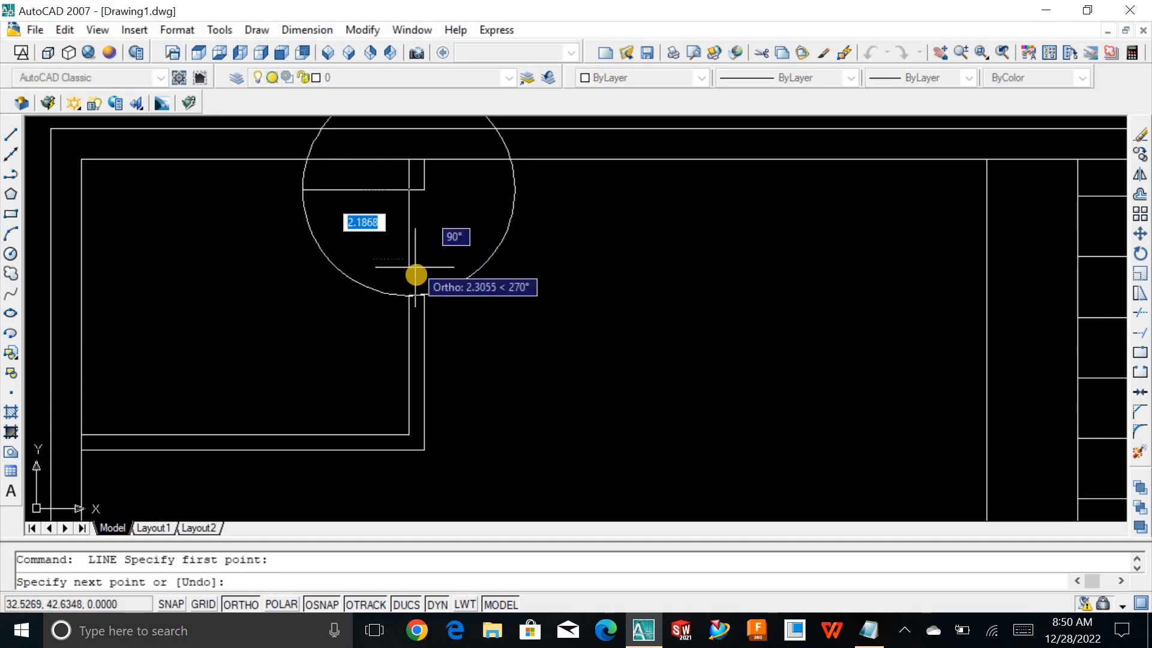
left_click(414, 296)
key("Return")
key("Return")
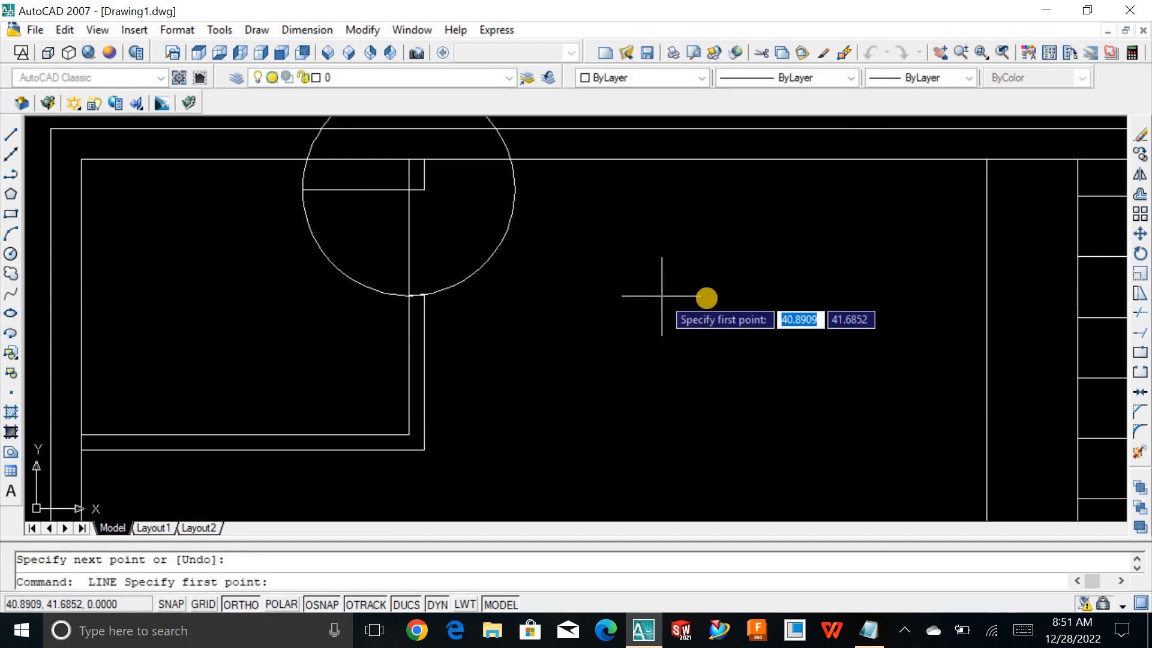
key("Escape")
key("Escape")
Trim the upper-left door circle down to the quarter arc between the door leaf's end and the lower jamb.
scroll(707, 297, "down", 2)
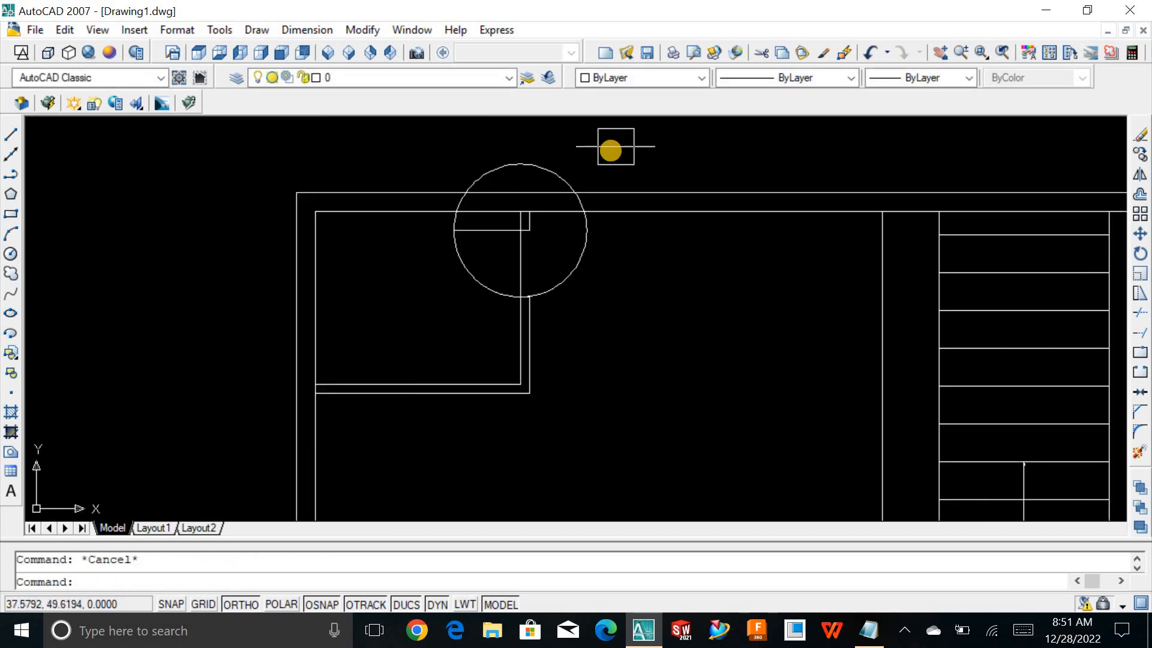
scroll(611, 146, "up", 2)
type("tr")
key("Return")
key("Return")
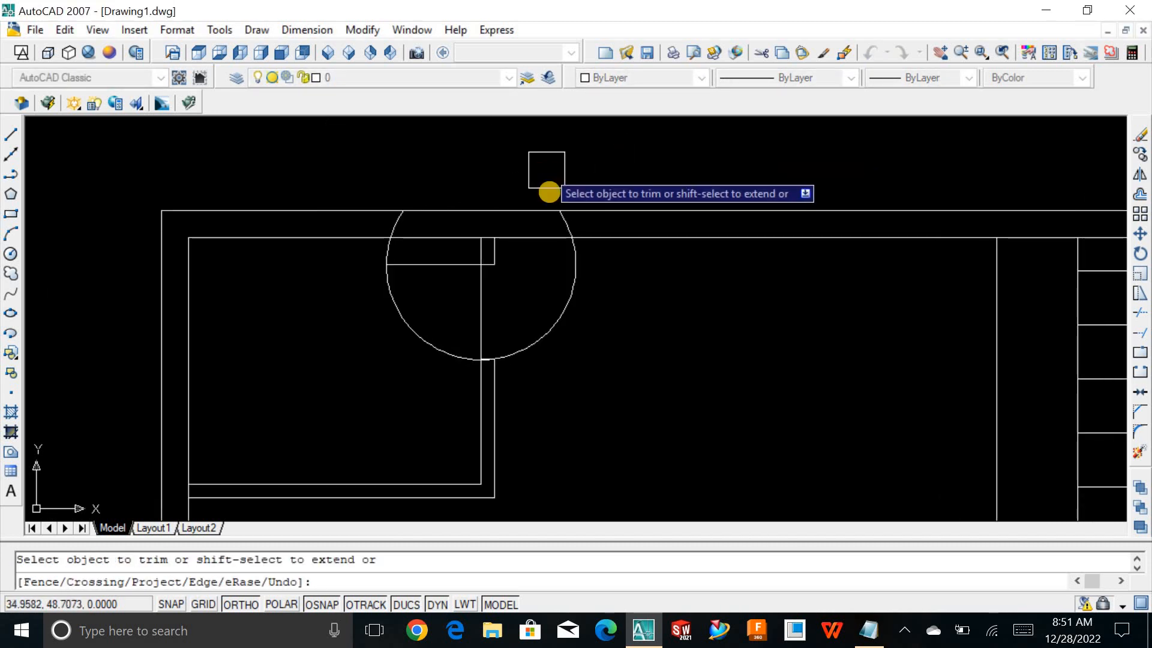
left_click(558, 206)
left_click(590, 258)
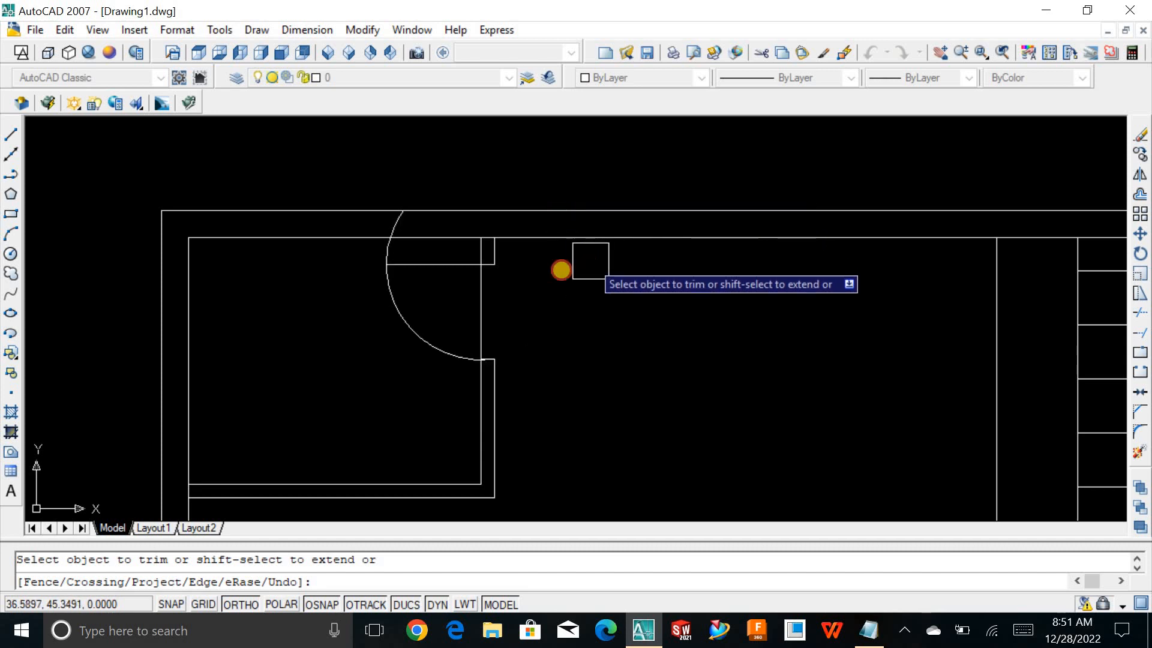
left_click(395, 204)
left_click(397, 229)
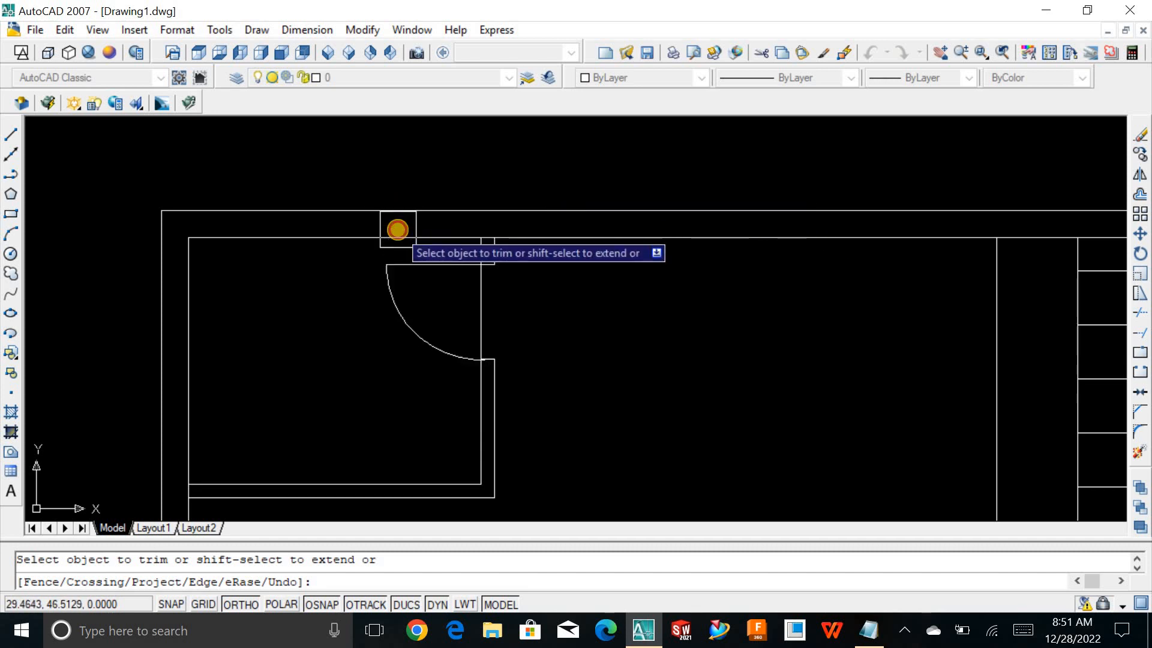
Erase the short end line of the lower jamb and redraw it from the outer wall face to the arc's end.
scroll(501, 358, "up", 6)
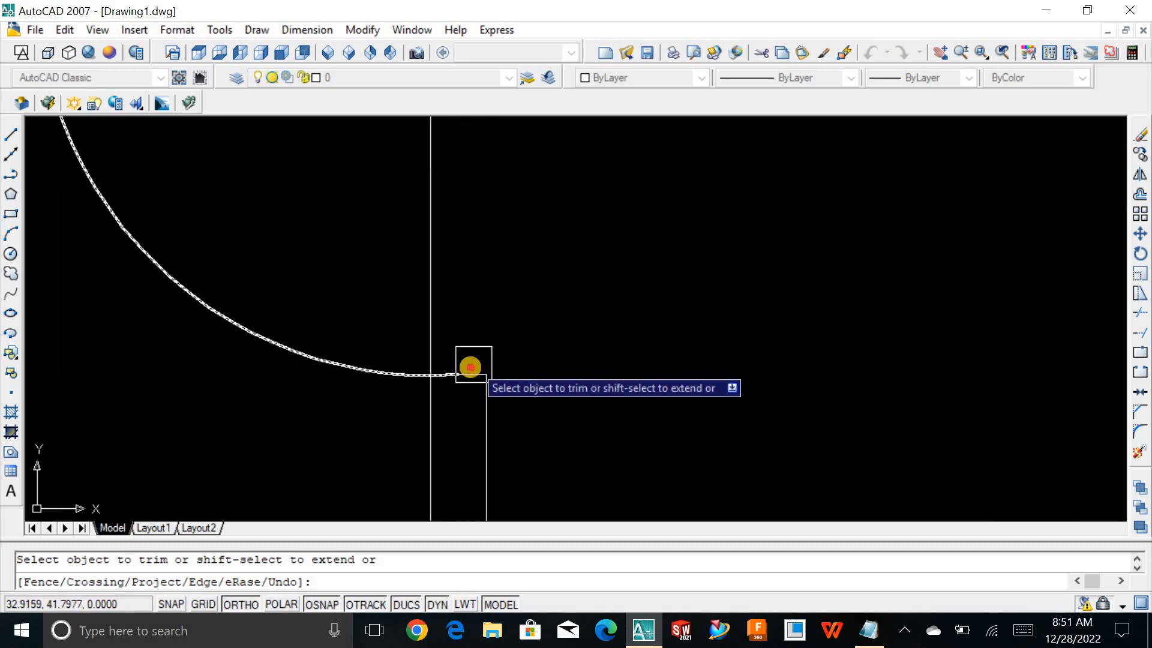
key("Escape")
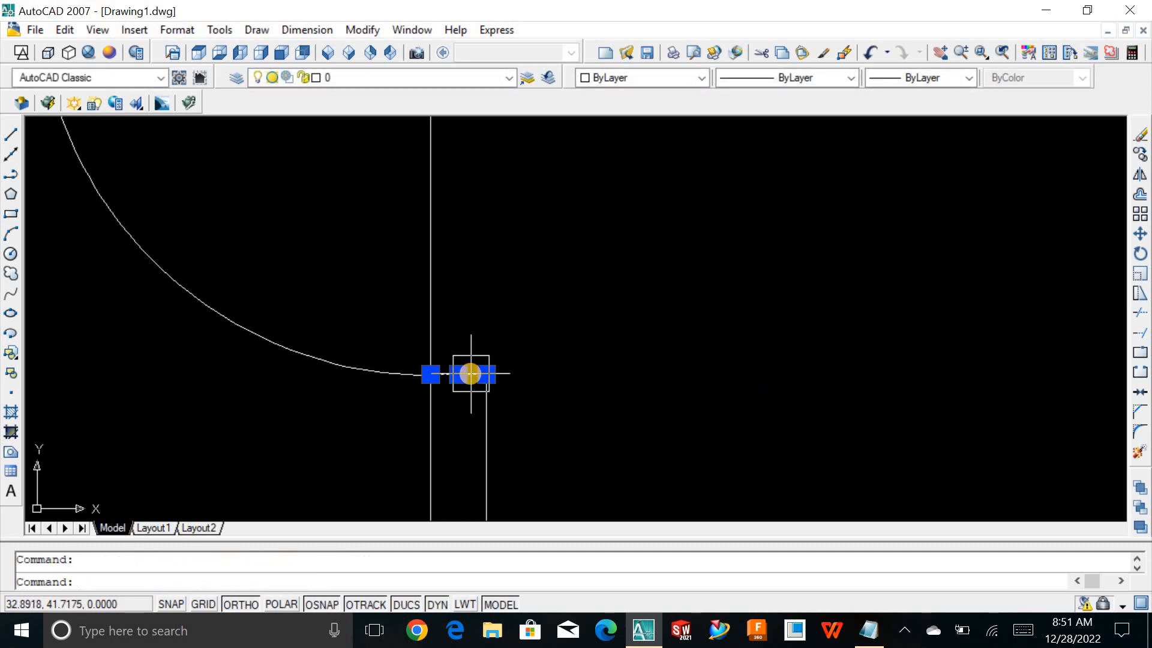
key("Delete")
scroll(614, 360, "down", 4)
scroll(766, 362, "down", 2)
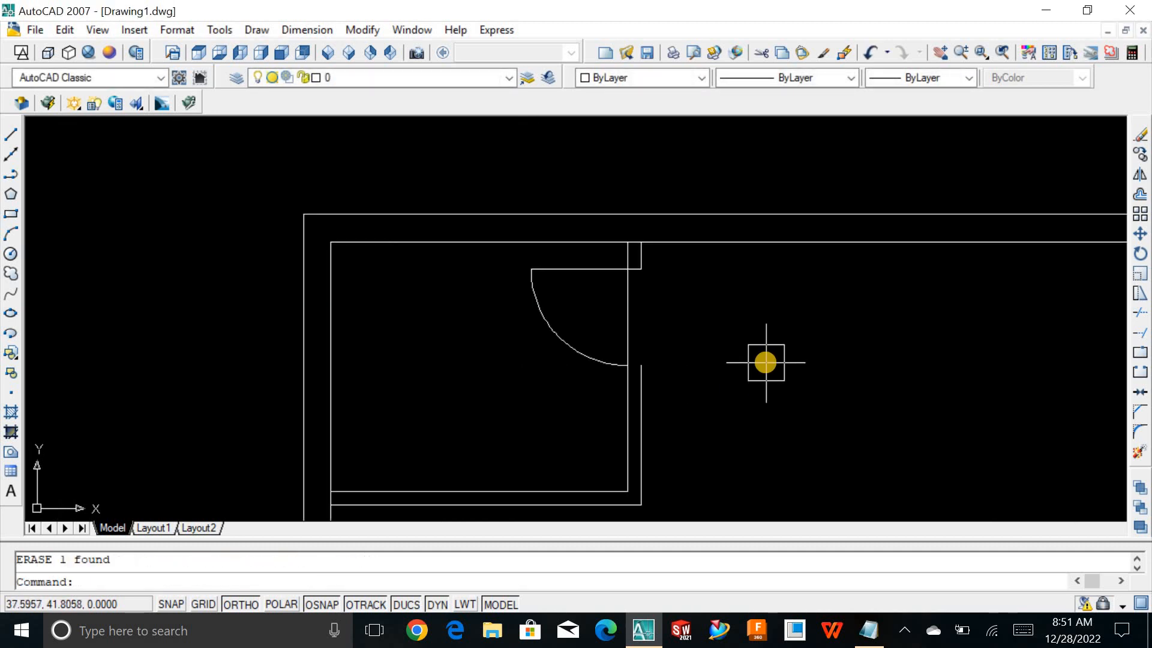
left_click(641, 364)
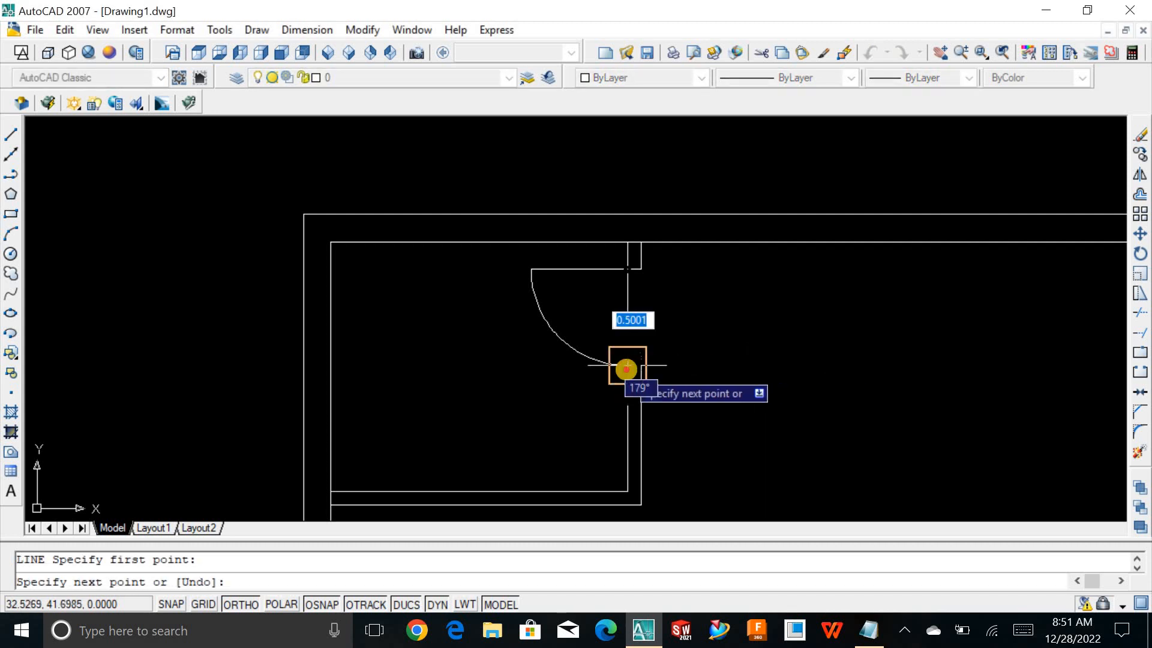
left_click(628, 365)
key("Return")
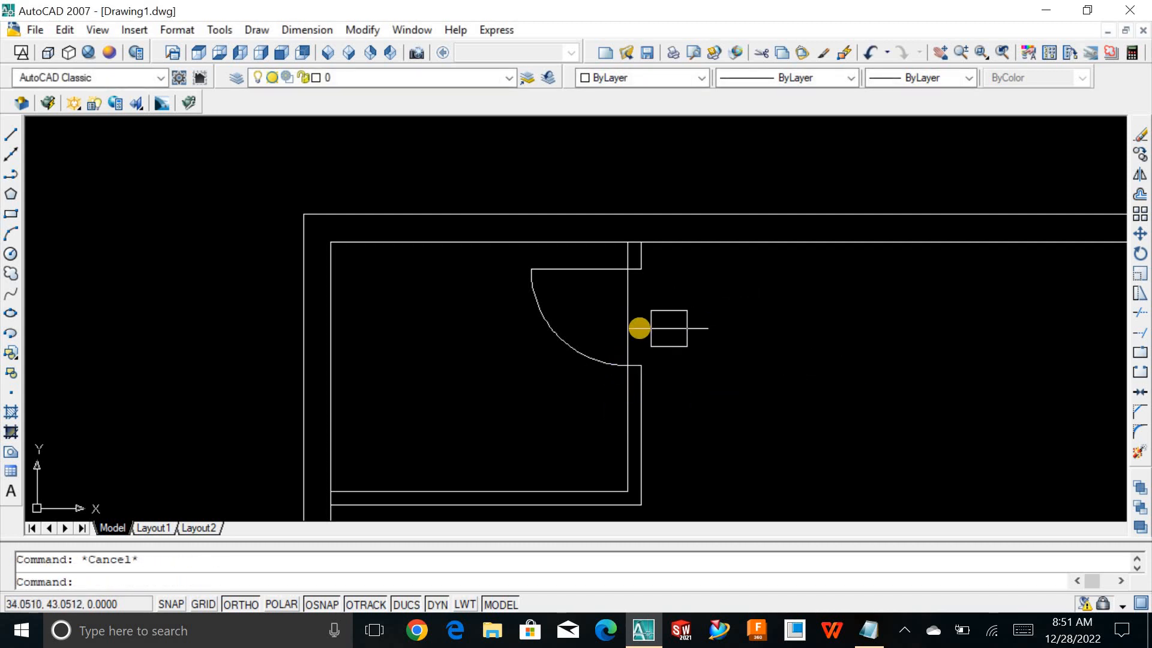
type("tr")
key("Return")
key("Return")
scroll(692, 324, "down", 2)
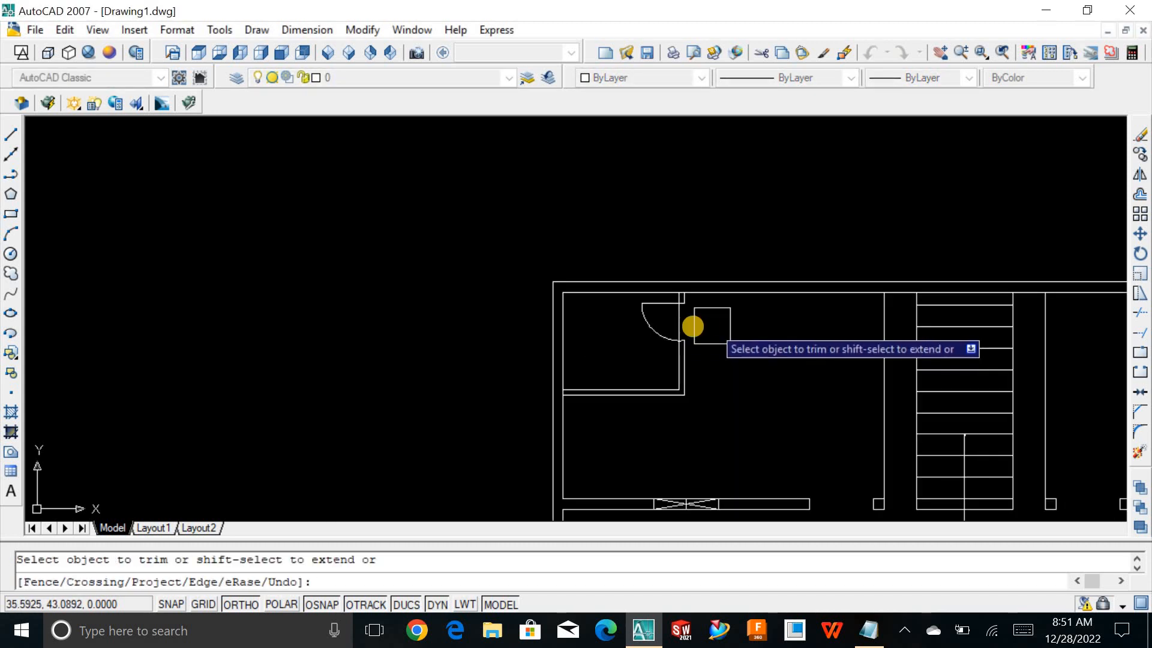
scroll(680, 327, "up", 3)
key("Escape")
Erase the vertical line crossing the upper-left room's door opening.
left_click(672, 328)
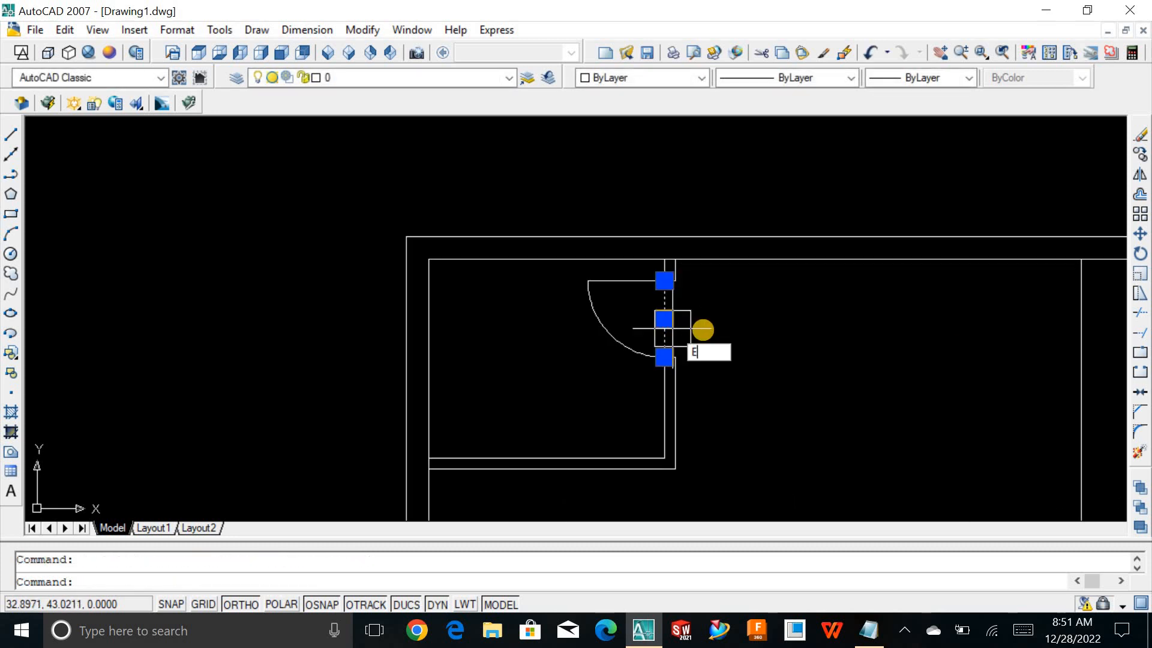
type("e")
key("Return")
Trim the upper-right room's door circle to the arc inside the room, removing the parts over the outer wall and outside the room.
scroll(705, 330, "down", 3)
scroll(1059, 347, "down", 2)
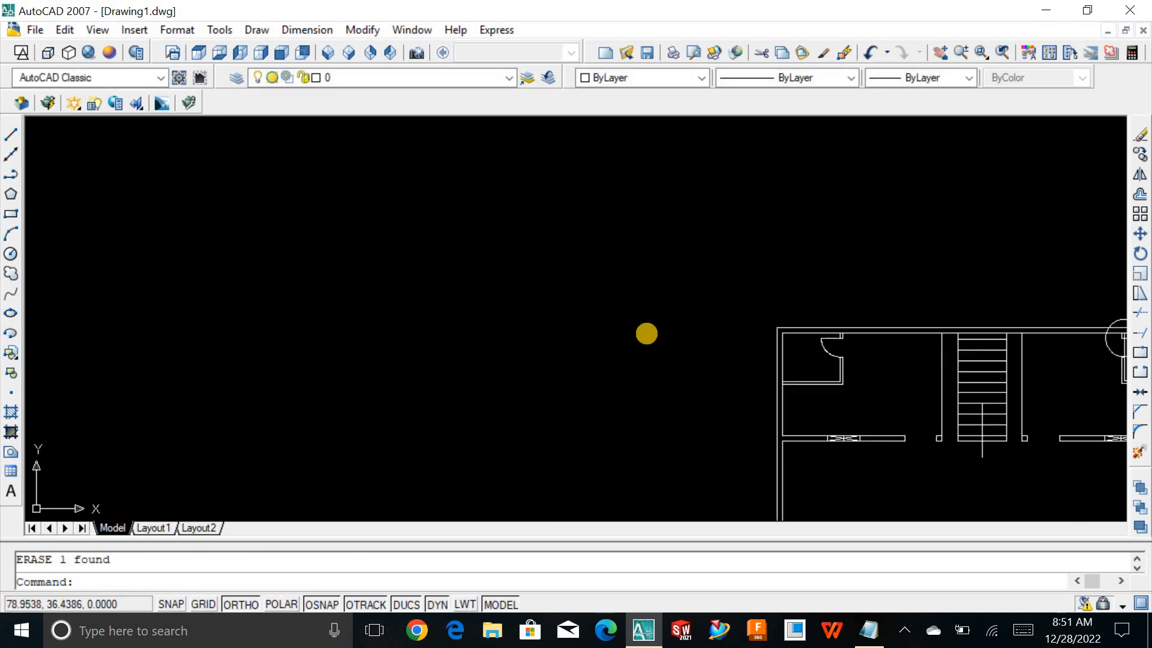
type("z")
key("Return")
type("e")
key("Return")
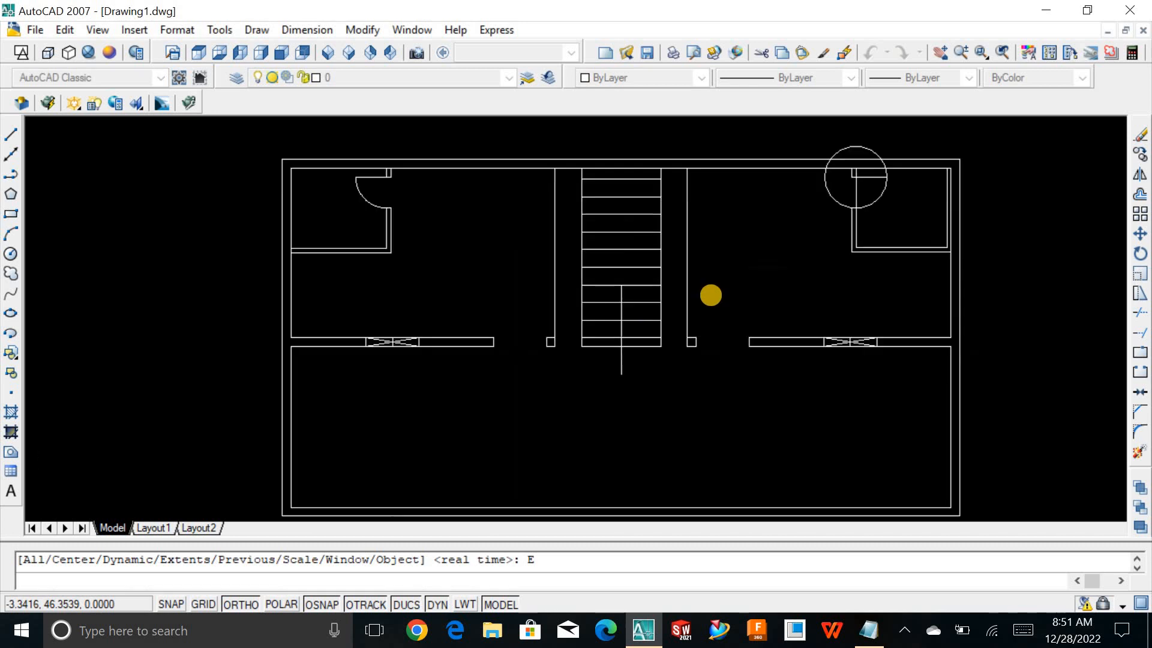
scroll(864, 156, "down", 6)
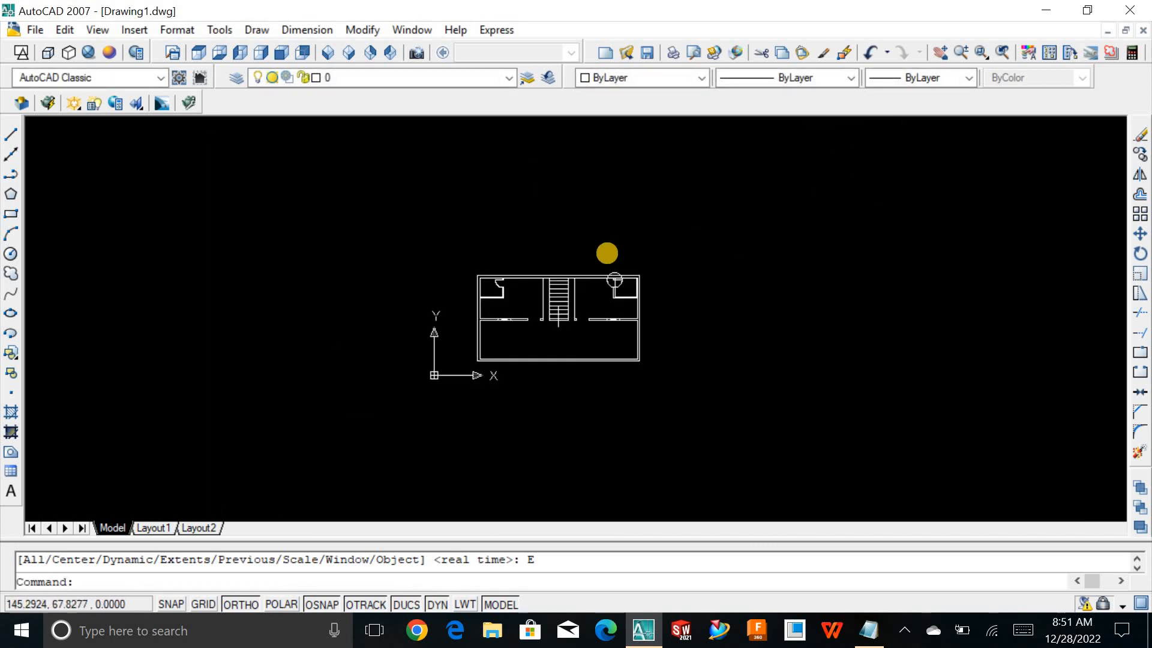
scroll(623, 315, "up", 3)
scroll(624, 315, "up", 6)
scroll(832, 209, "up", 2)
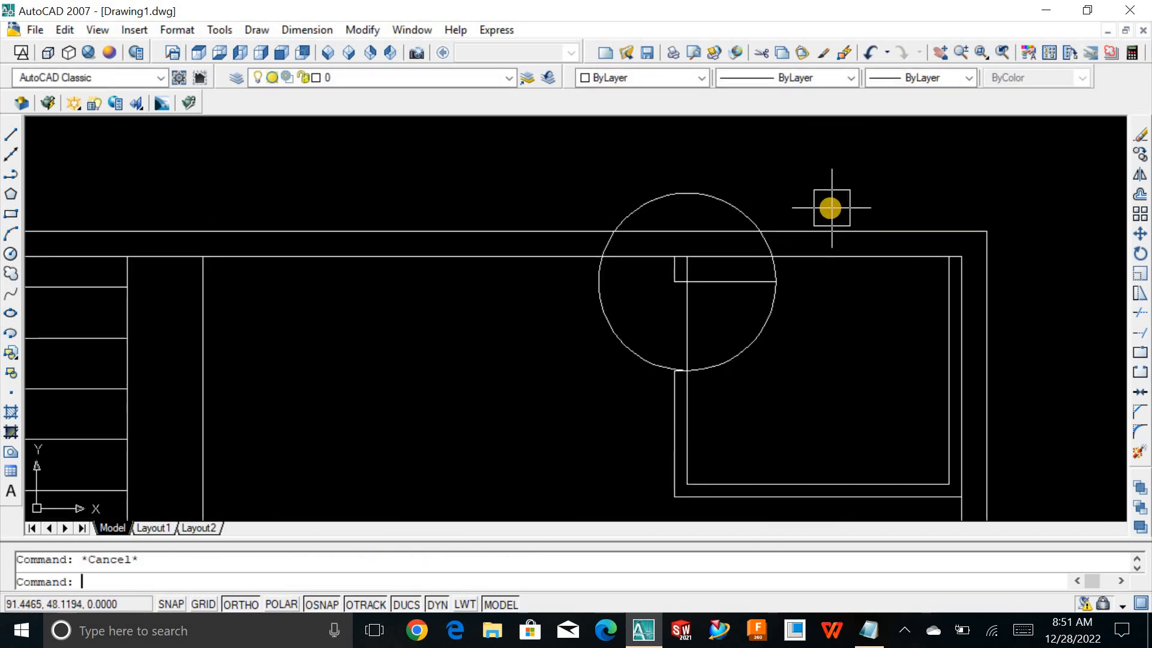
type("tr")
key("Return")
key("Return")
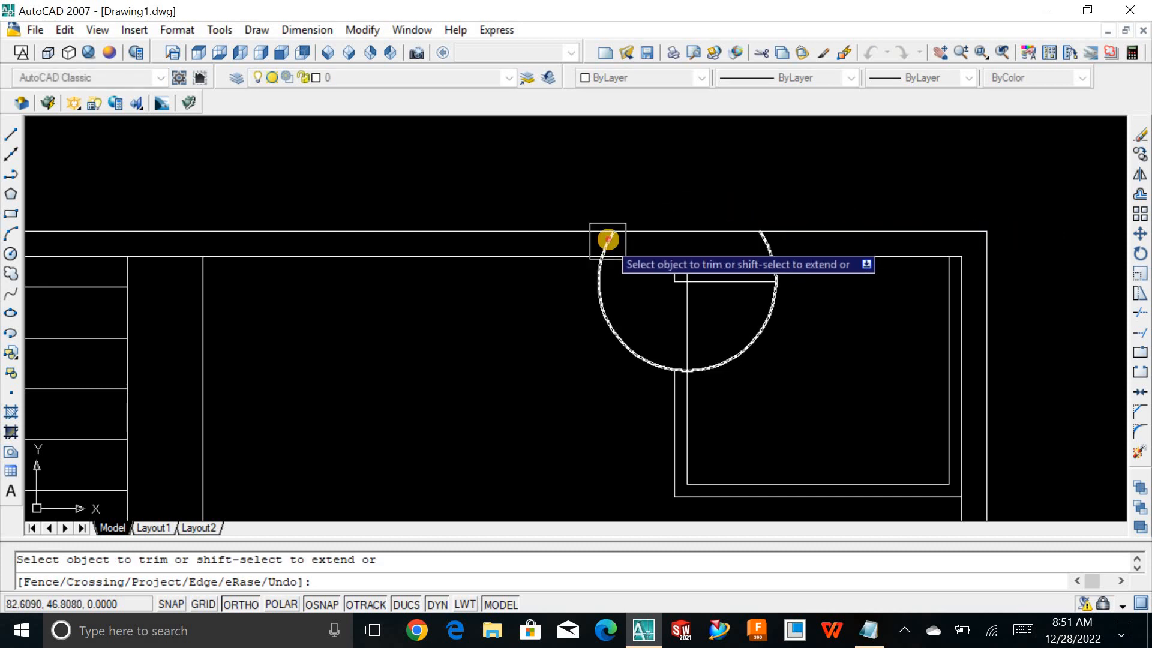
left_click(607, 239)
left_click(766, 239)
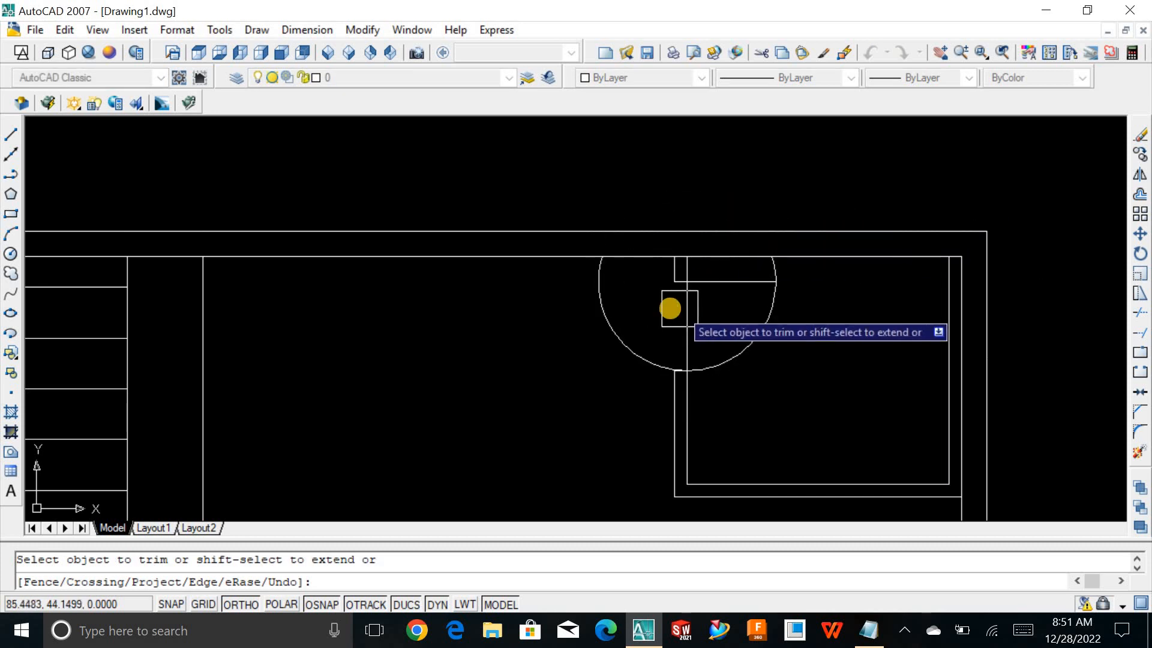
left_click(600, 314)
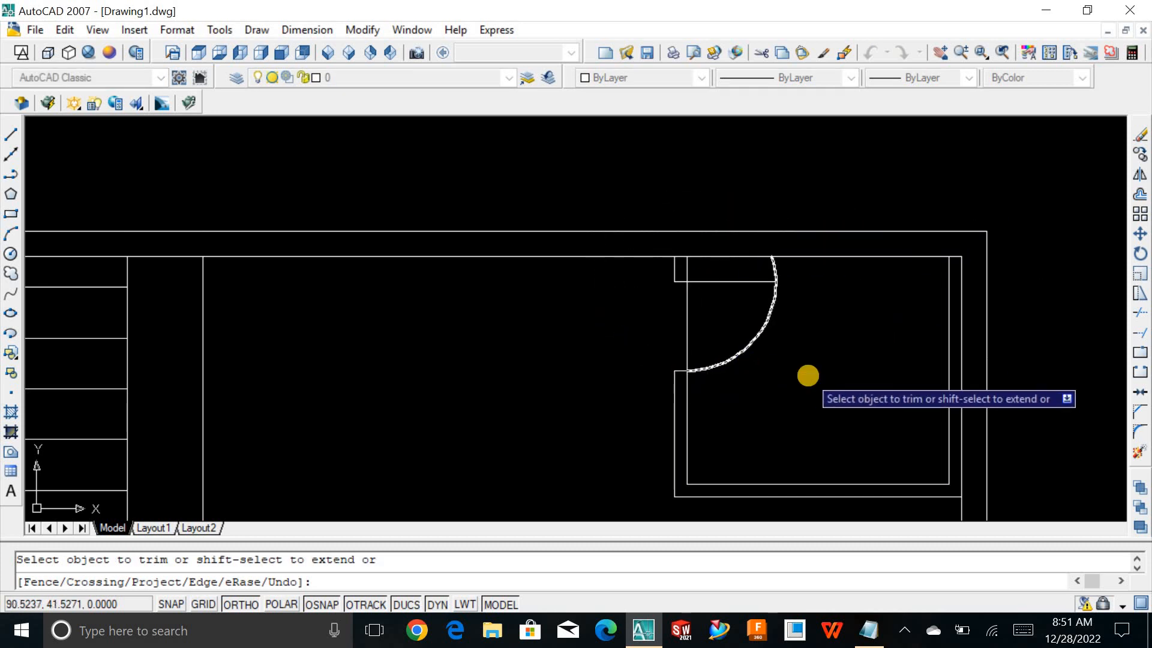
key("Escape")
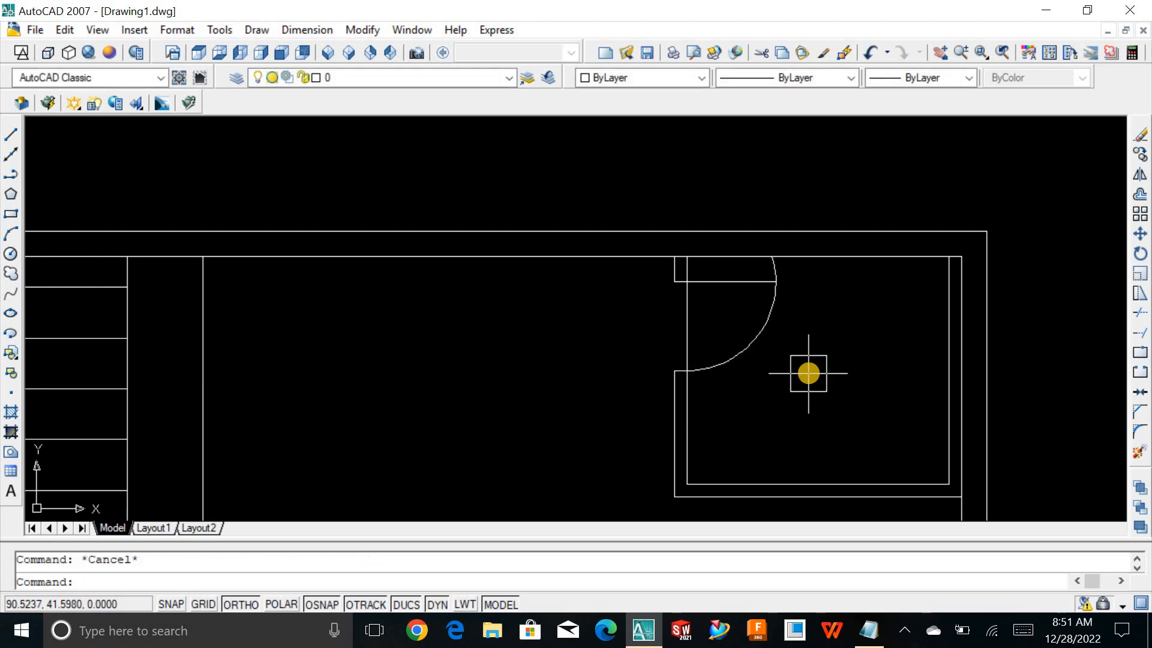
Erase the vertical line across the upper-right door opening and trim the arc stub above the door leaf.
scroll(808, 374, "down", 2)
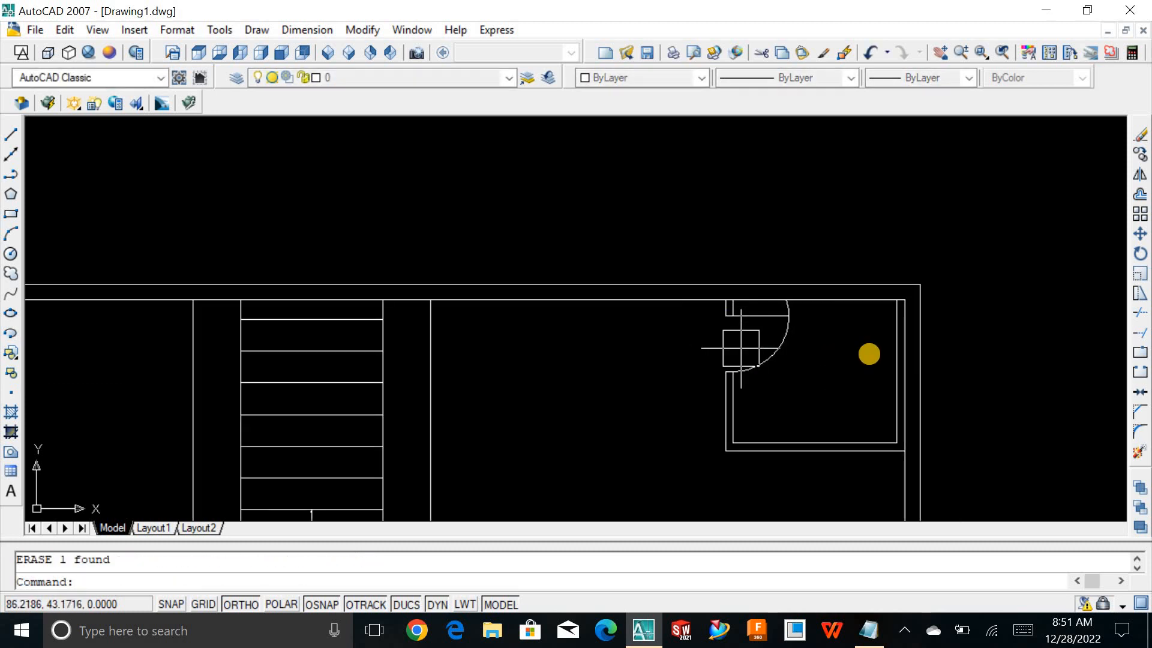
scroll(819, 309, "up", 2)
type("tr")
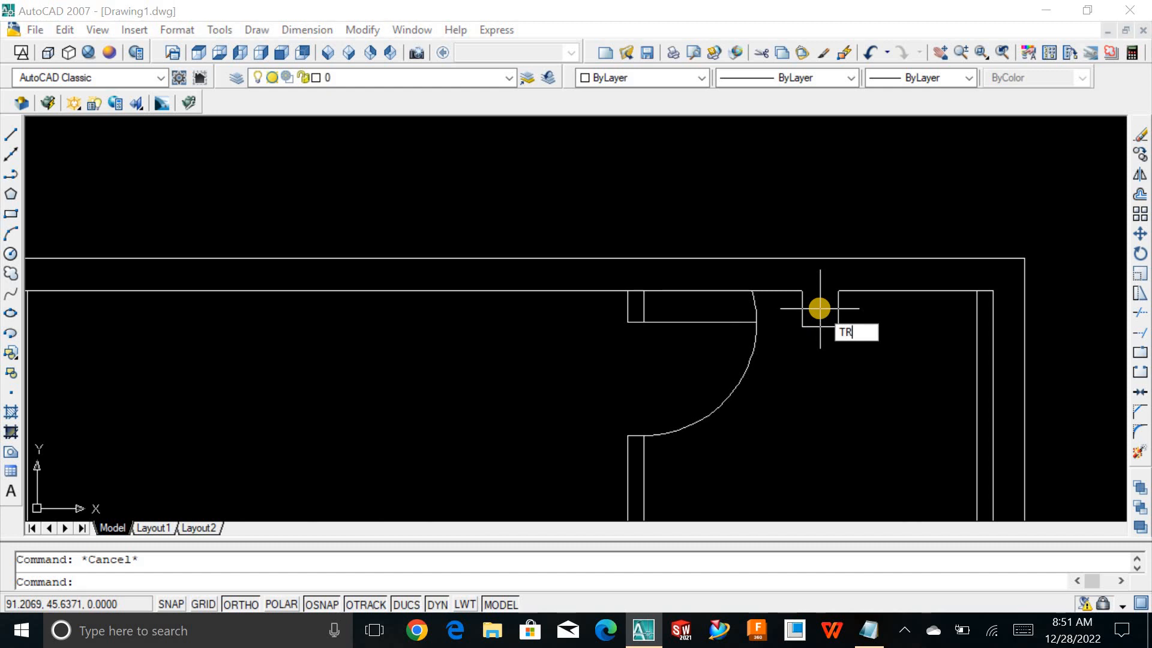
key("Return")
key("Return")
scroll(817, 352, "down", 3)
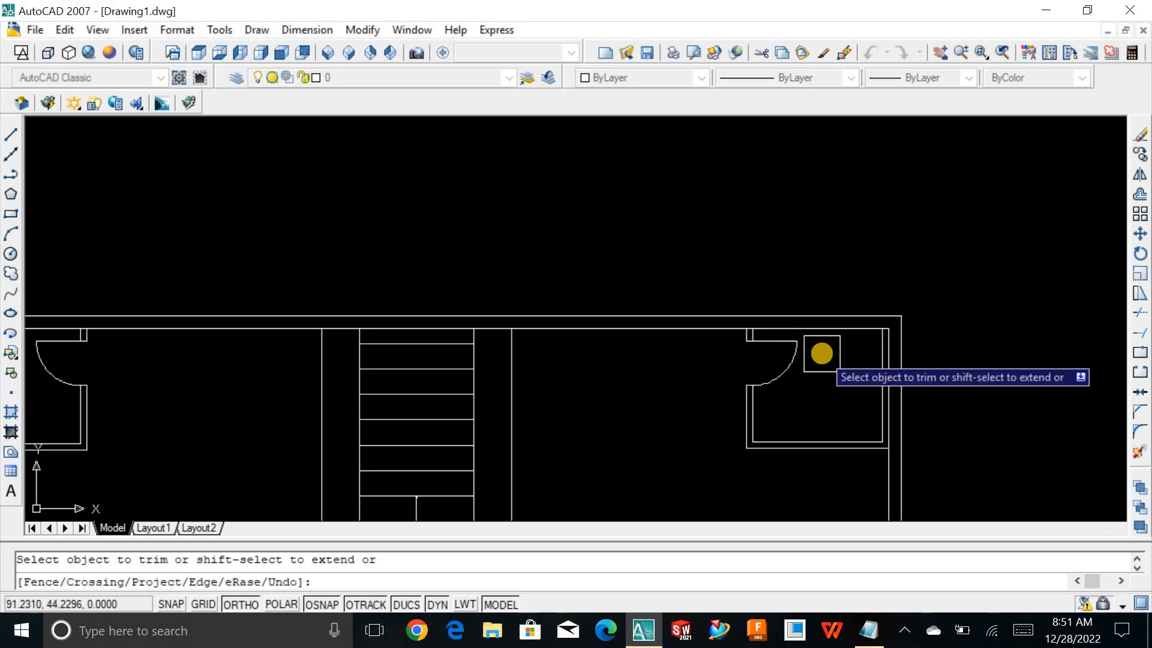
scroll(689, 402, "down", 1)
key("Escape")
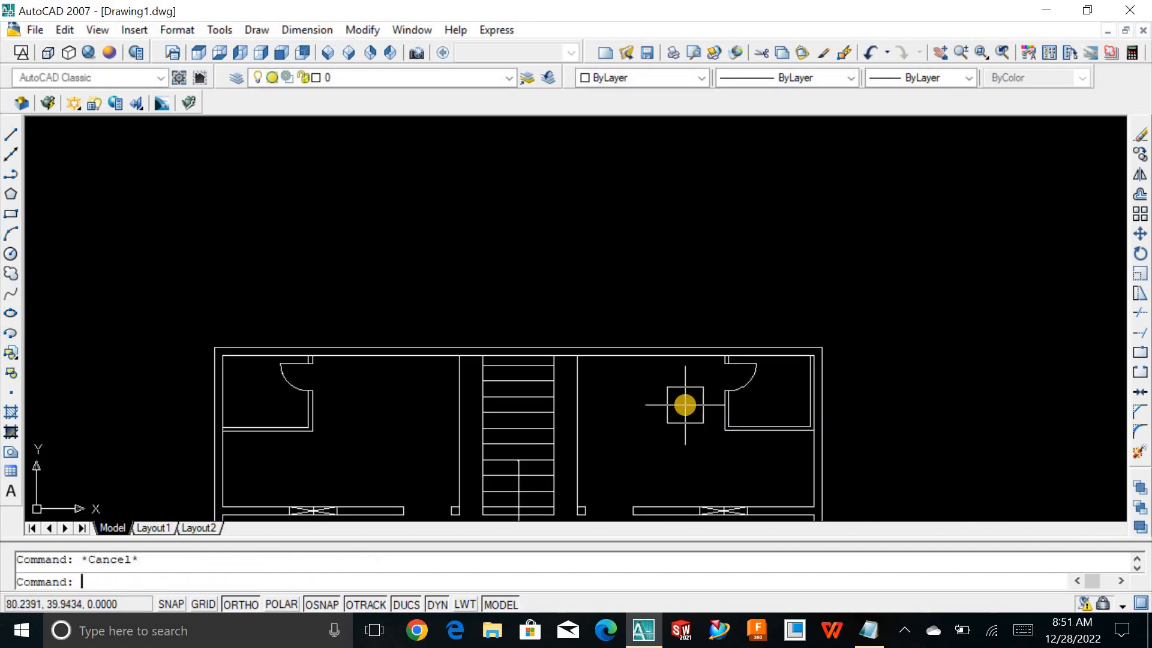
Draw a 6-unit radius circle for the door right of the stairs, centred on the jamb's upper corner and reaching the opposite wall end.
type("z")
key("Return")
type("e")
key("Return")
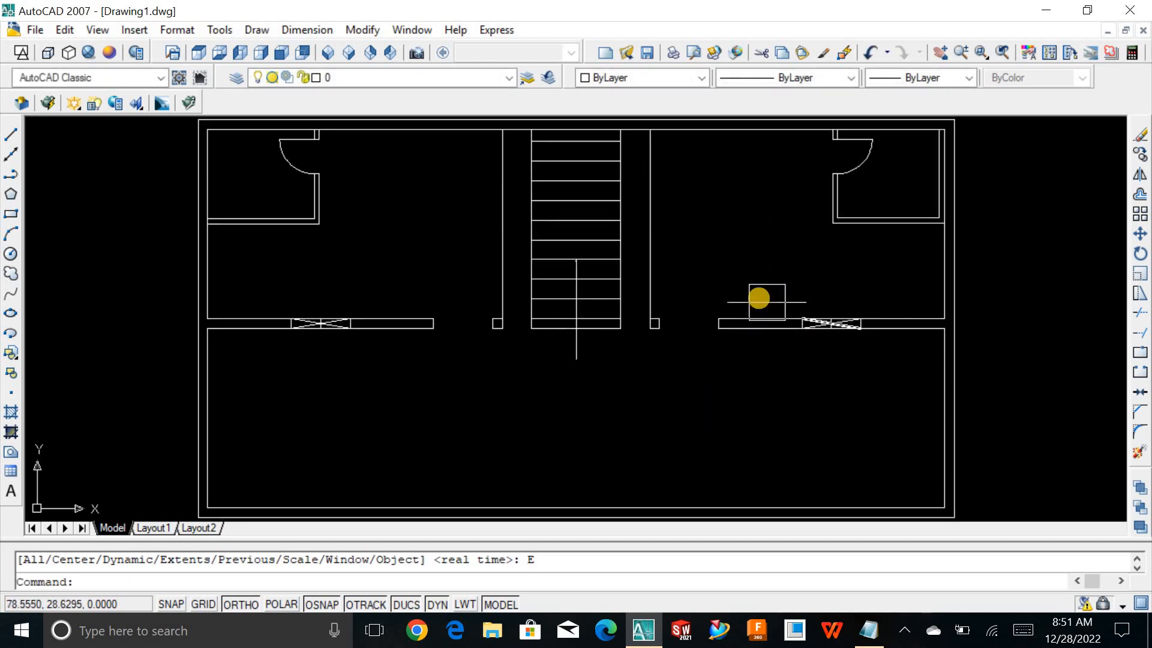
scroll(753, 294, "up", 2)
type("c")
key("Return")
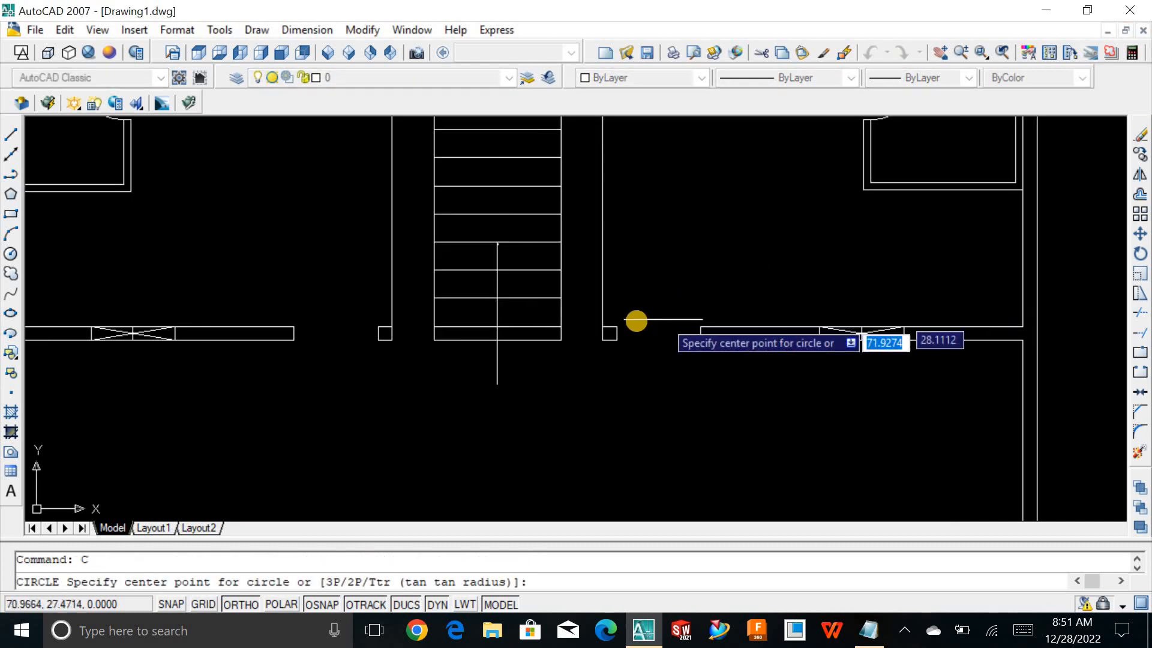
left_click(676, 324)
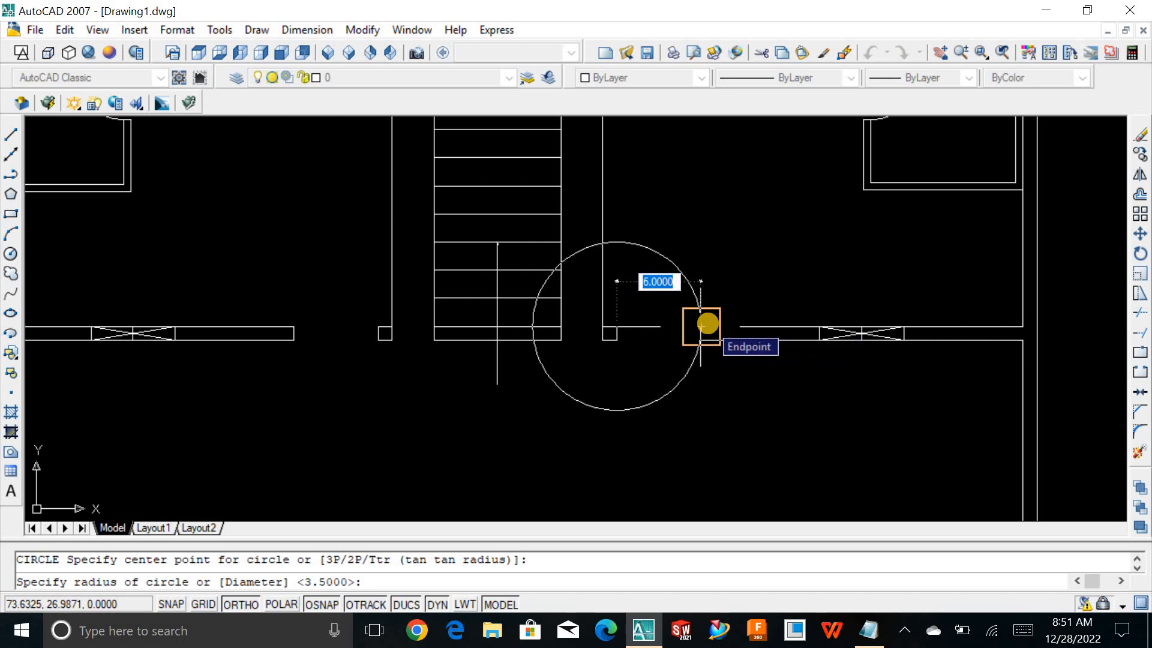
left_click(706, 324)
key("Return")
key("Return")
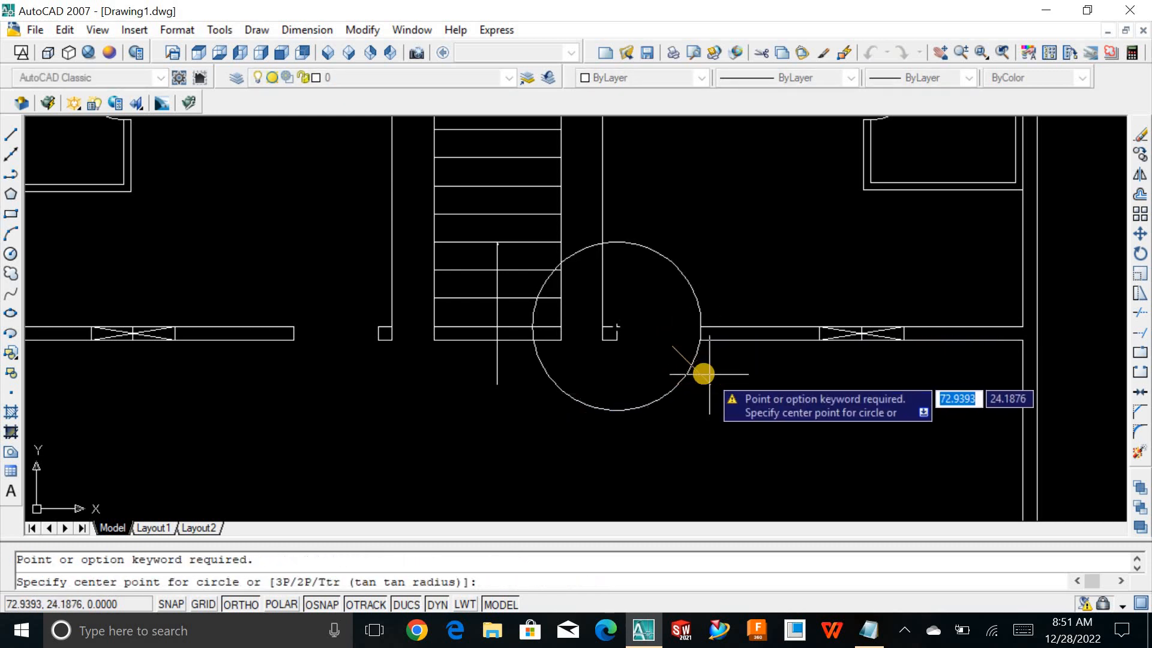
key("Escape")
Try a circle for the door left of the stairs, centred on the jamb's upper corner, and undo it.
type("c")
key("Return")
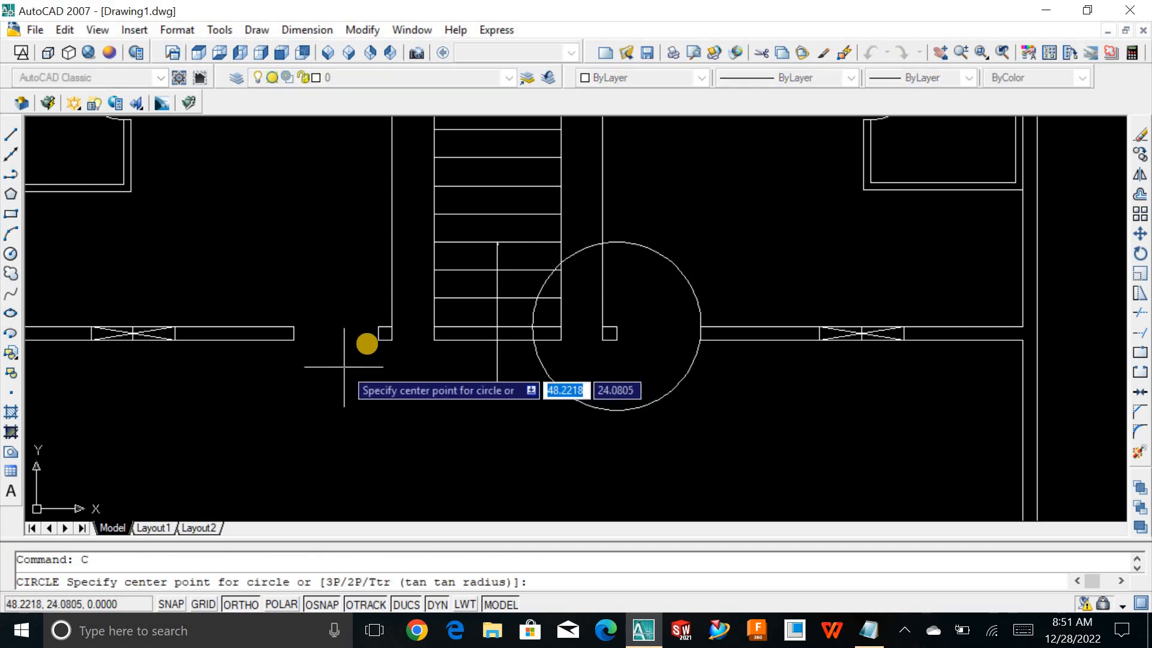
left_click(378, 327)
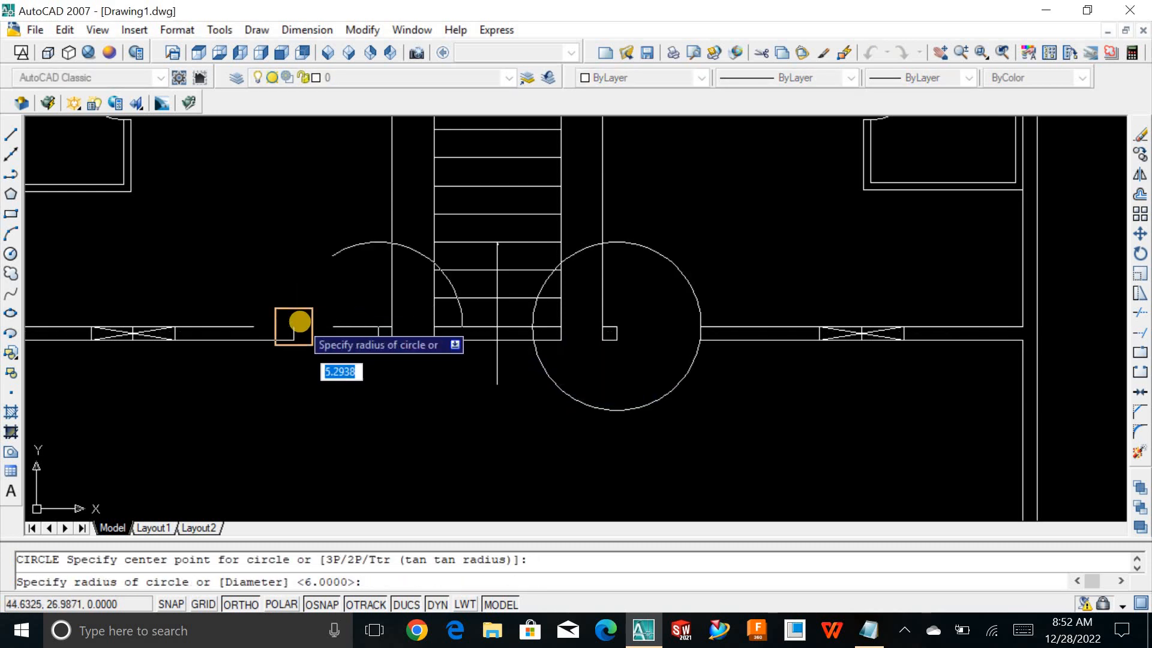
left_click(299, 322)
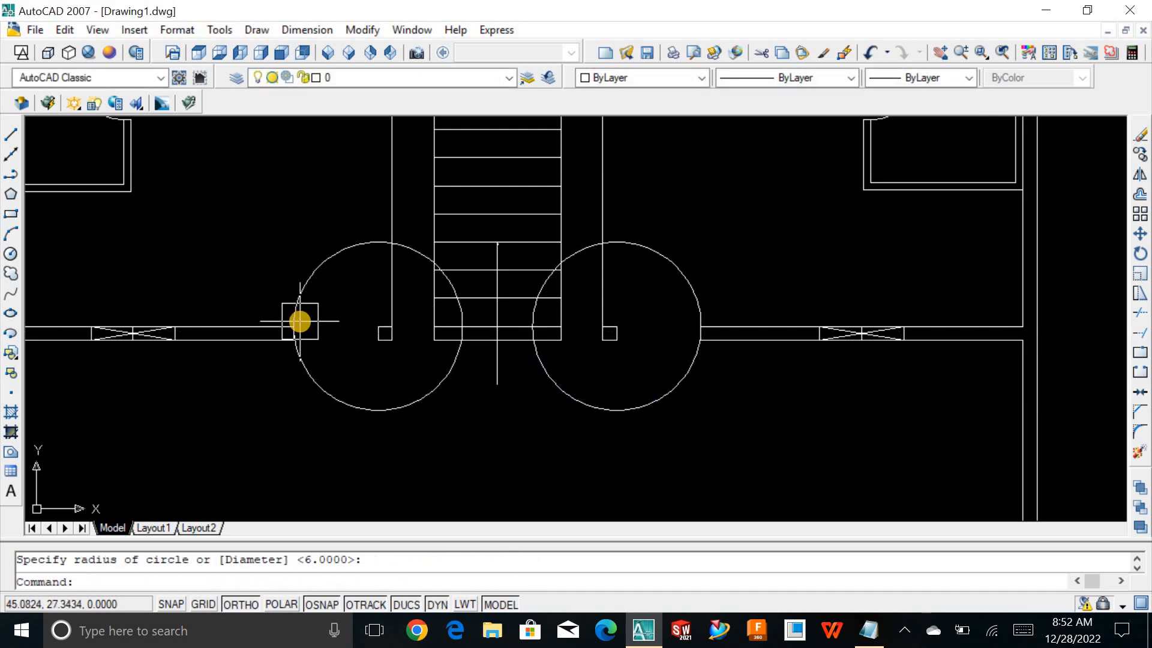
key("ctrl+z")
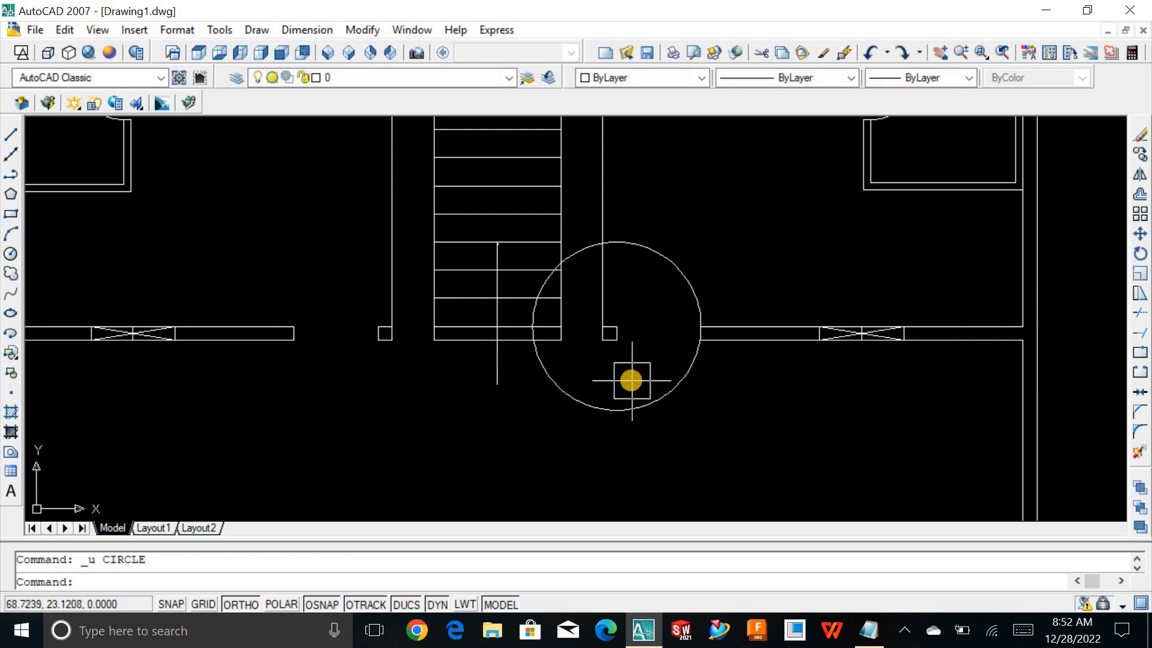
type("c")
key("Return")
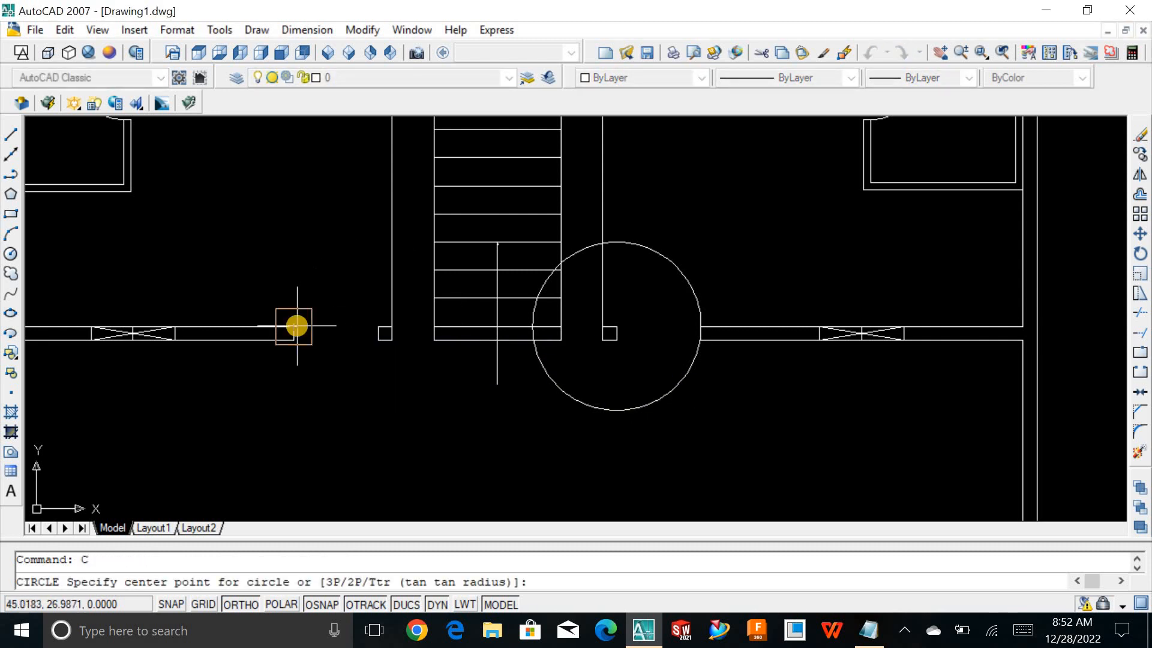
left_click(383, 331)
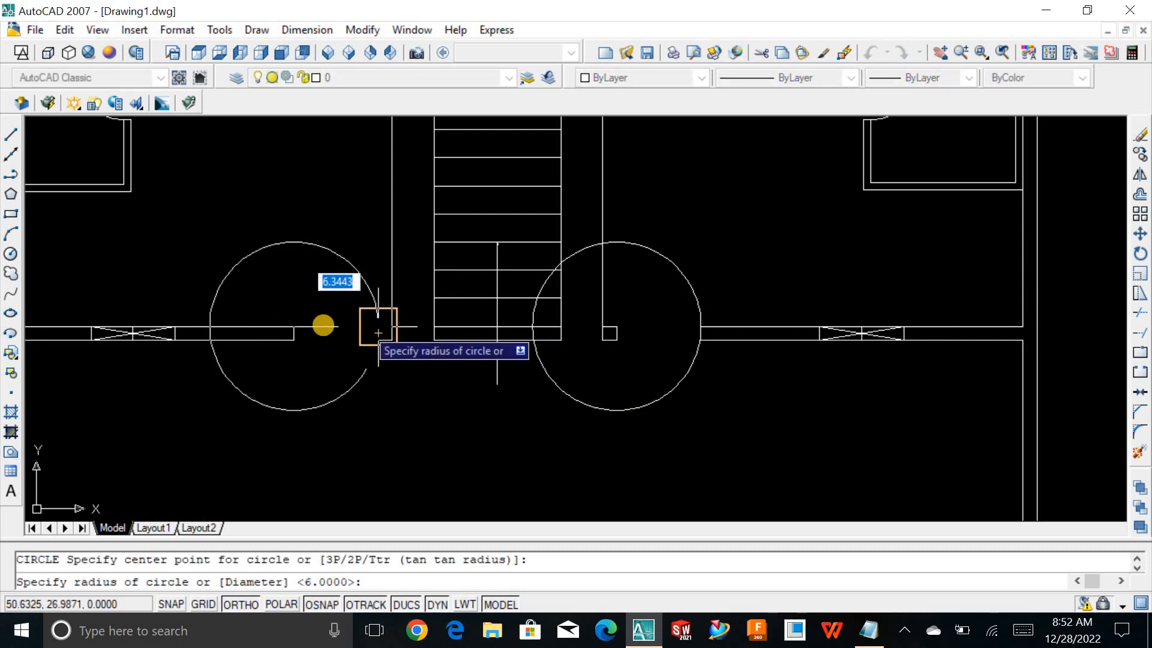
key("Escape")
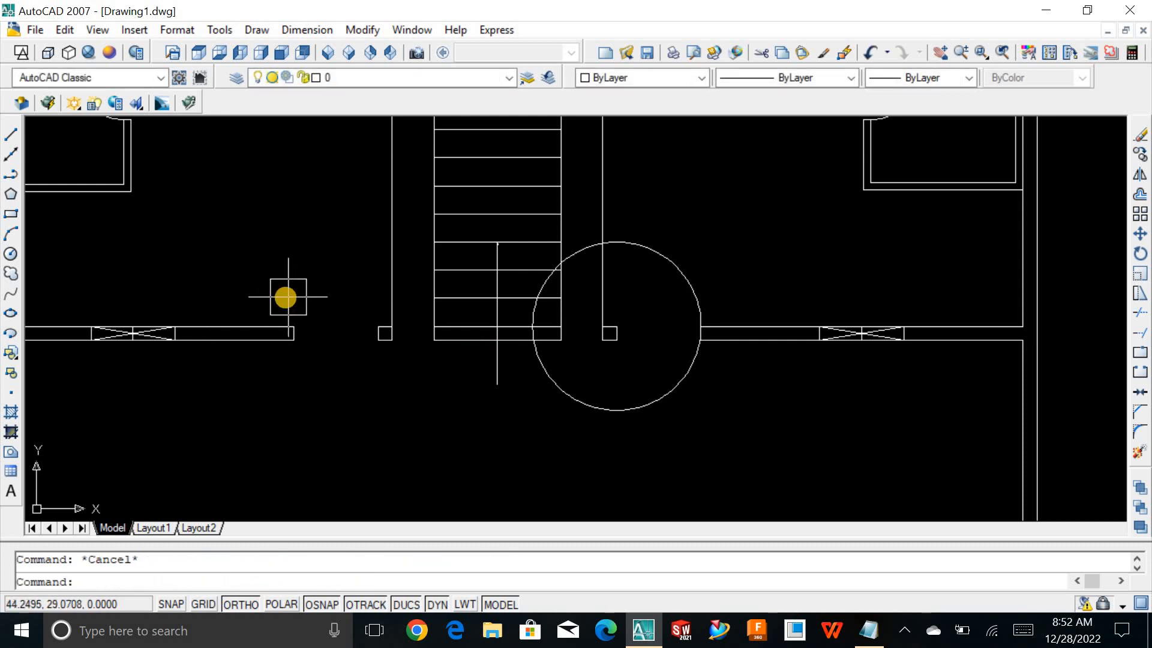
type("c")
key("Return")
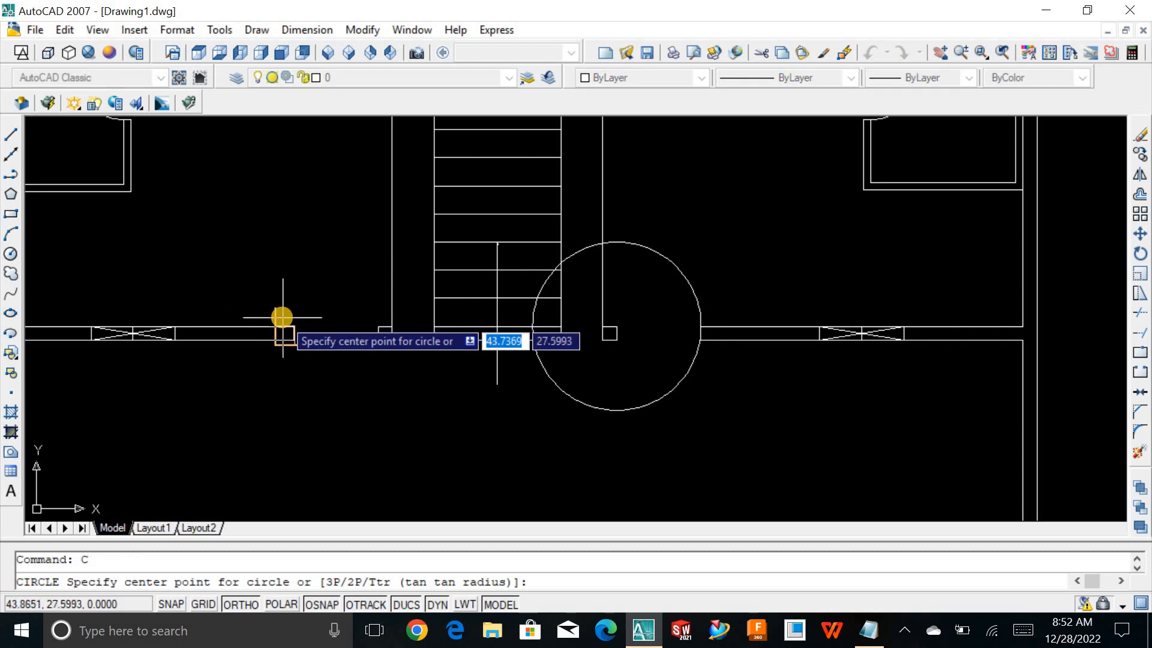
left_click(305, 319)
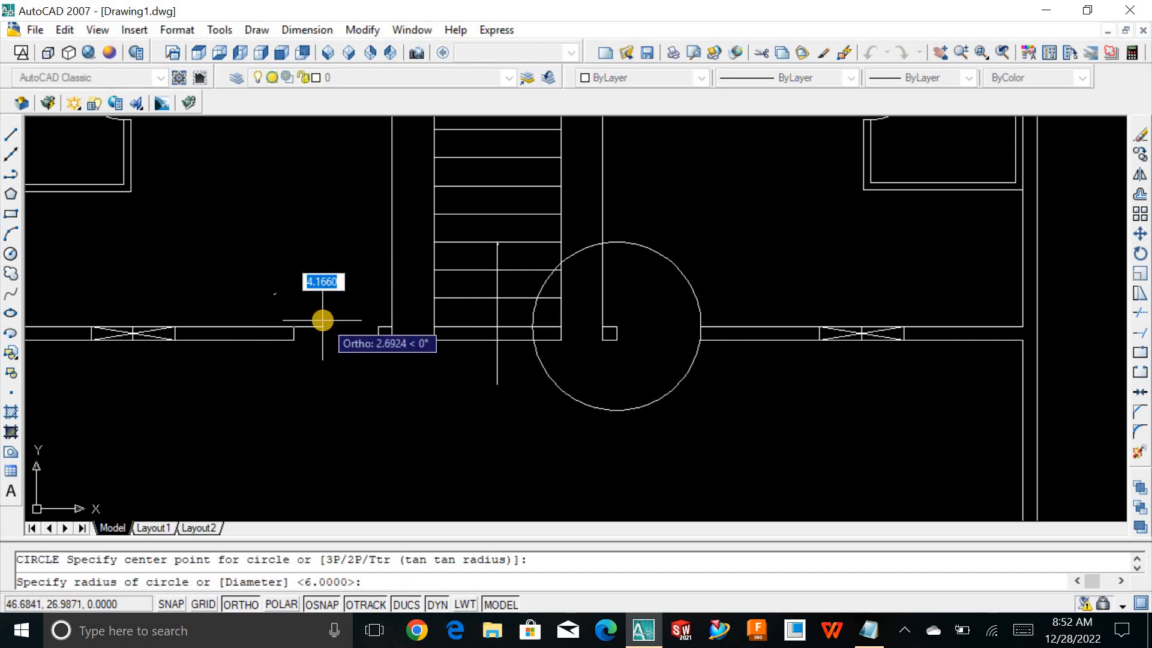
key("Escape")
Draw a circle for the door left of the stairs, centred on the jamb's upper corner with its radius reaching the opposite wall end.
type("c")
key("Return")
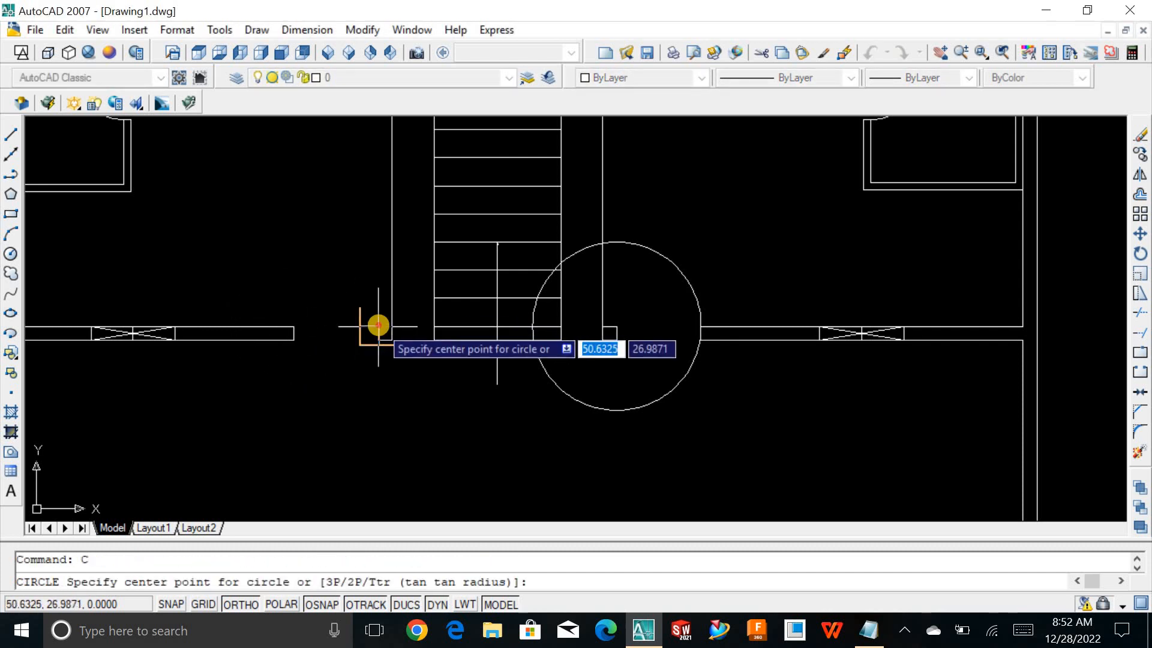
left_click(378, 325)
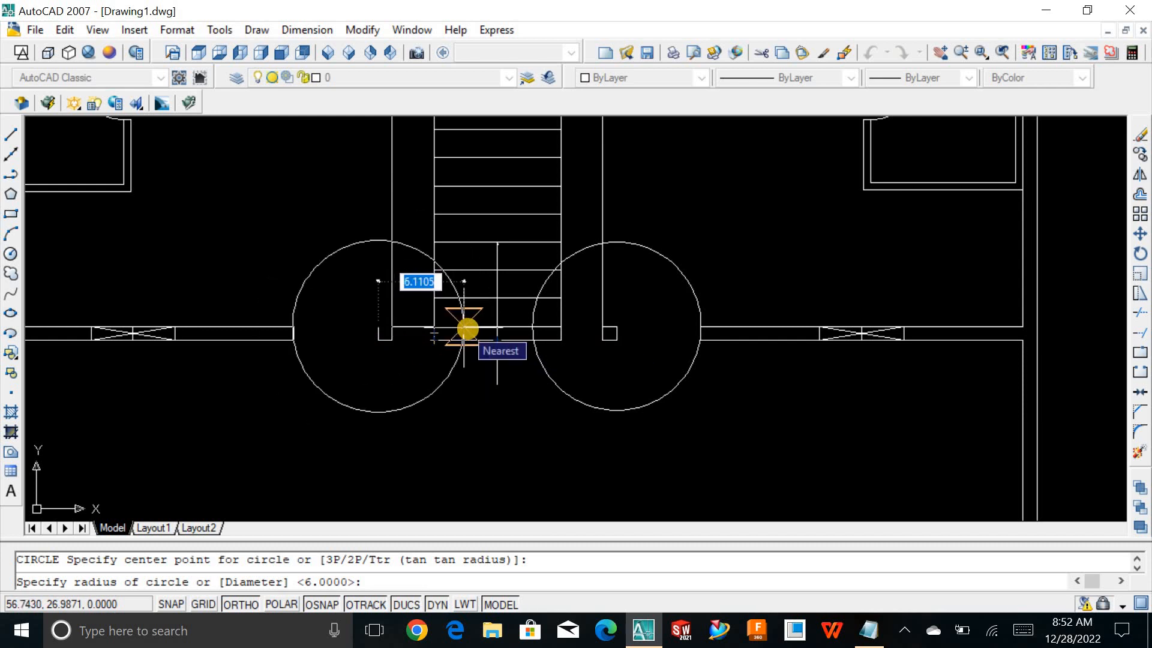
left_click(297, 313)
key("Return")
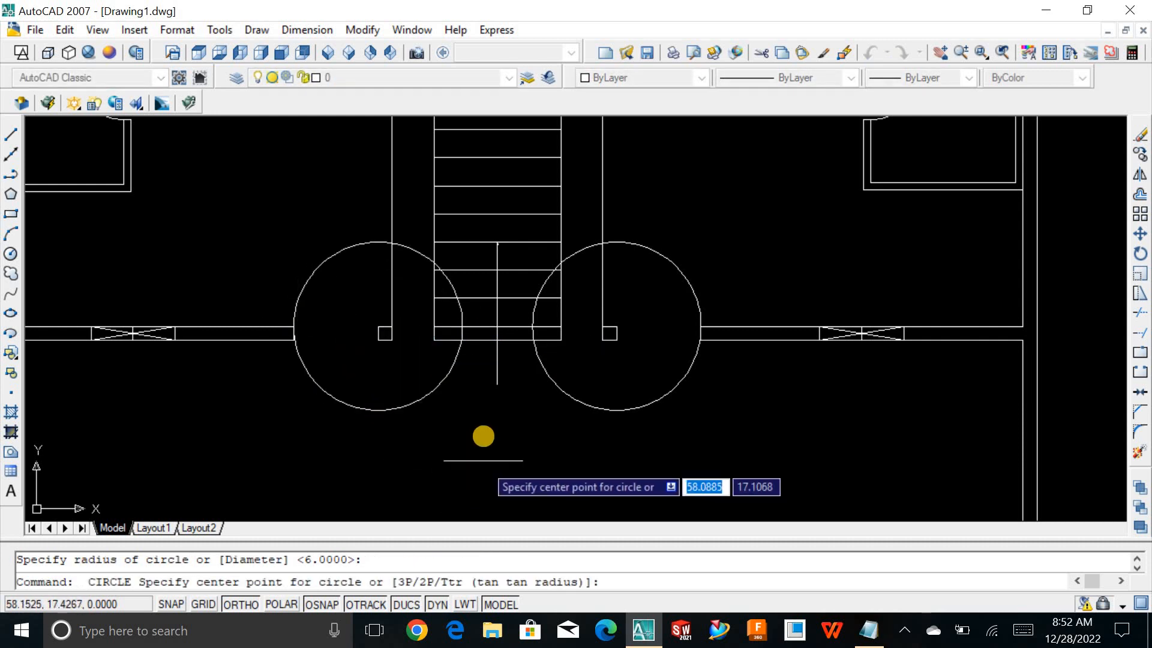
key("Escape")
Draw a vertical door leaf line in each circle, from the jamb's upper corner to the top of the circle.
type("l")
key("Return")
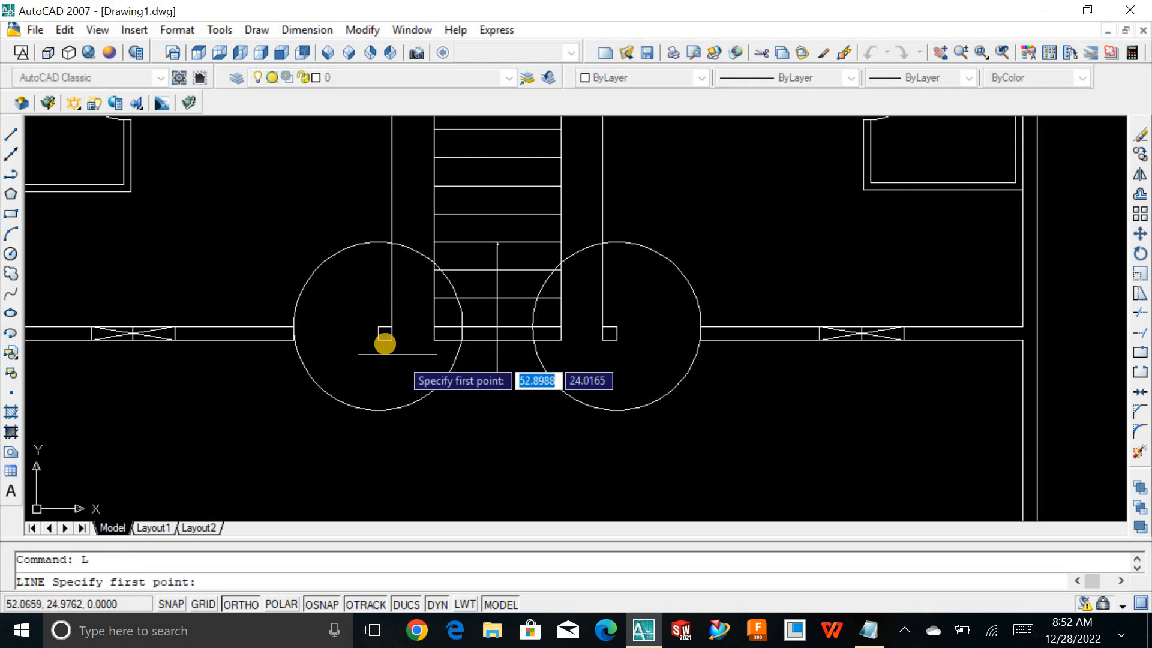
left_click(379, 328)
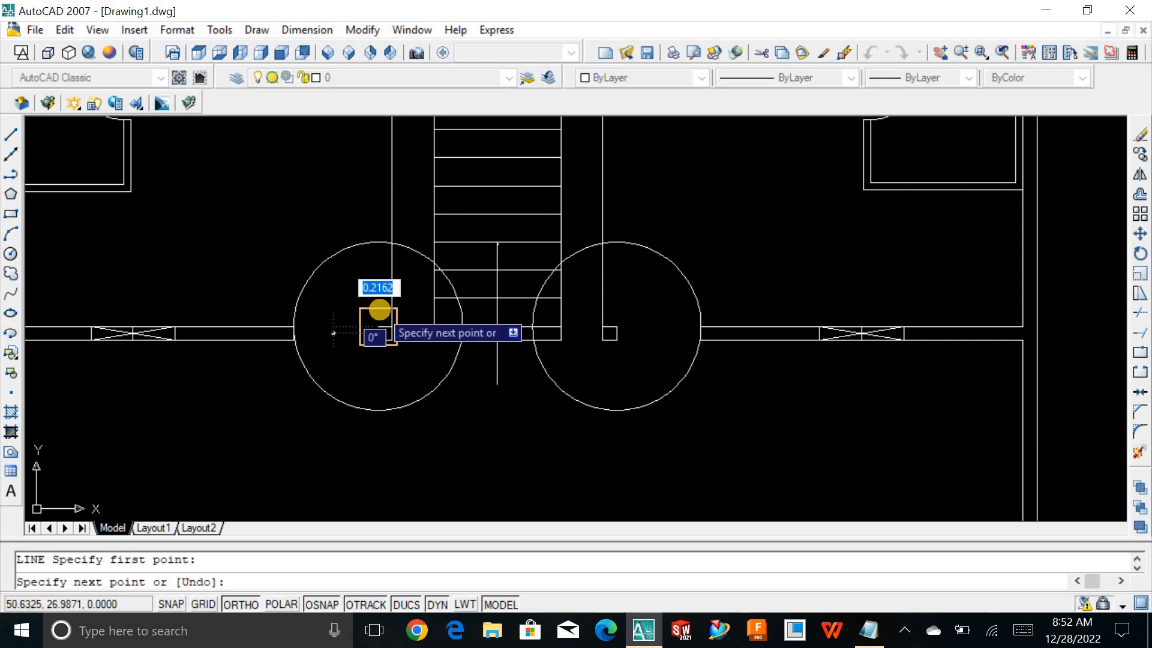
left_click(378, 246)
key("Return")
key("Return")
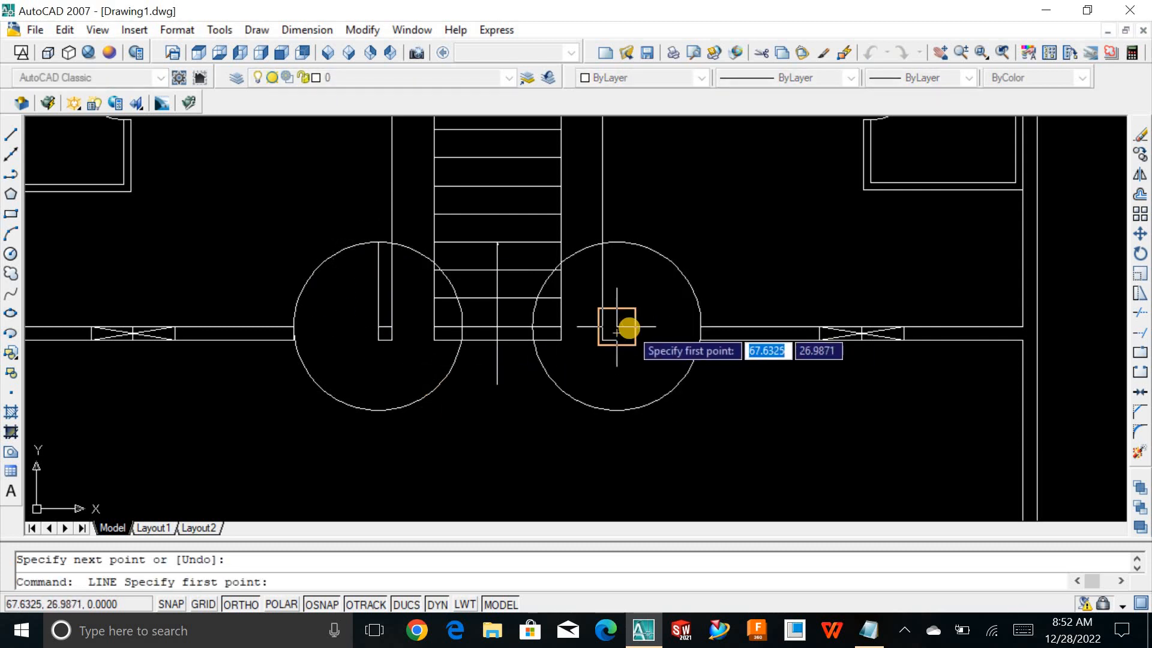
left_click(627, 330)
left_click(617, 245)
key("Return")
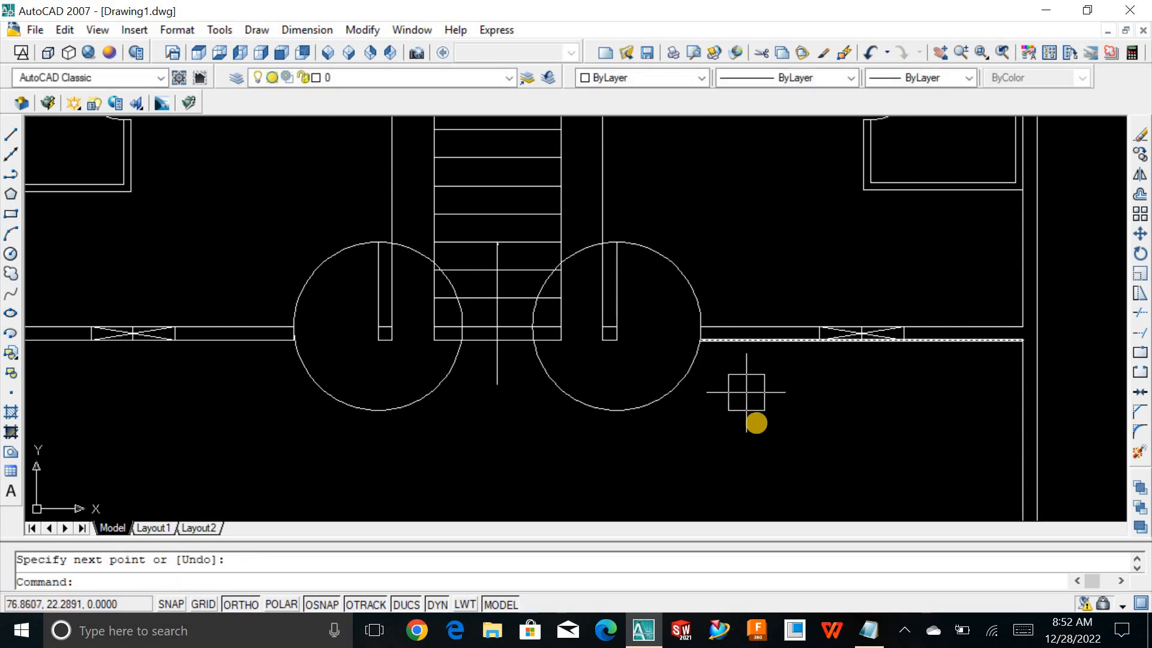
Trim the right door circle below the wall, across the corridor beside the stairs and over the stair treads.
type("tr")
key("Return")
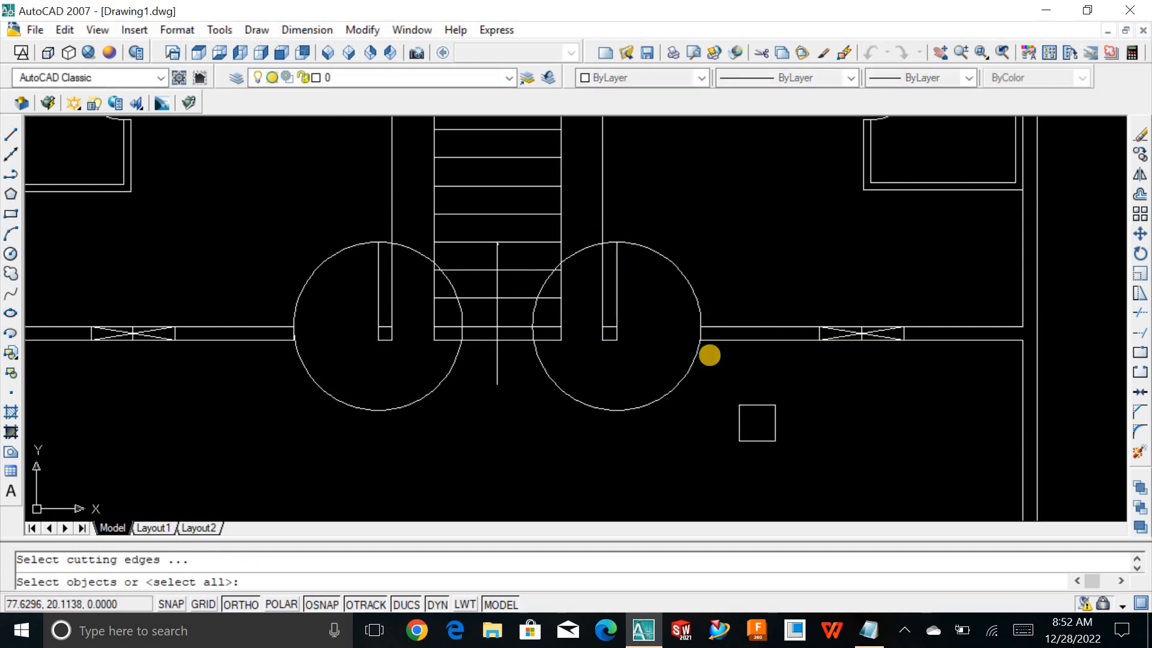
key("Return")
left_click(570, 256)
left_click(563, 374)
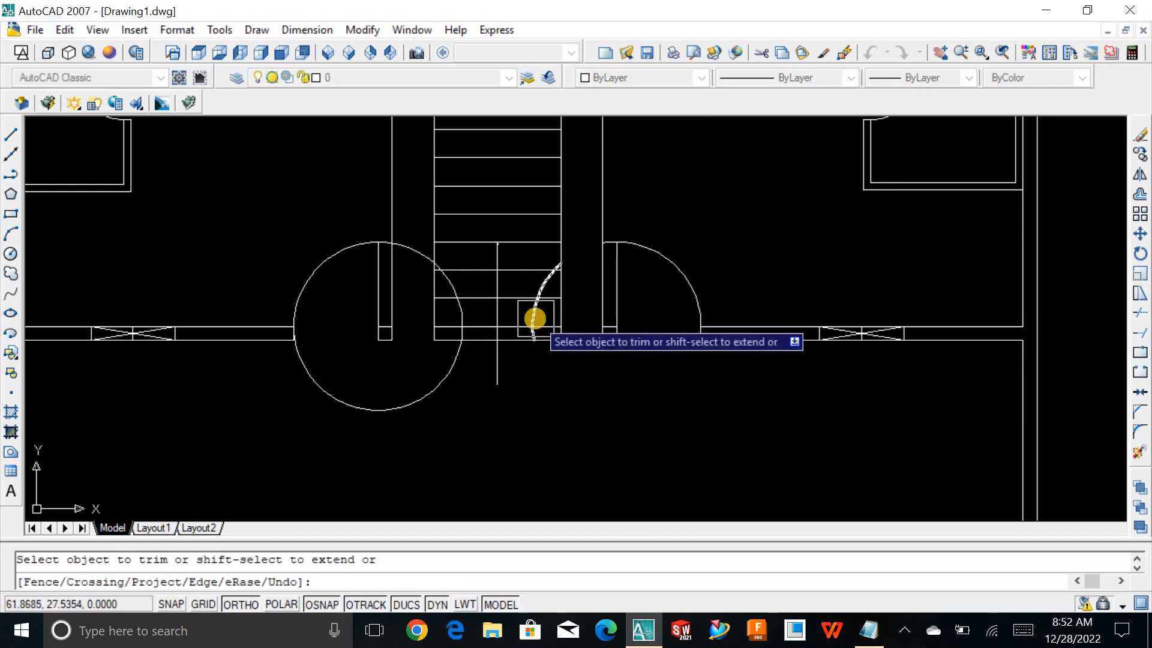
left_click(546, 271)
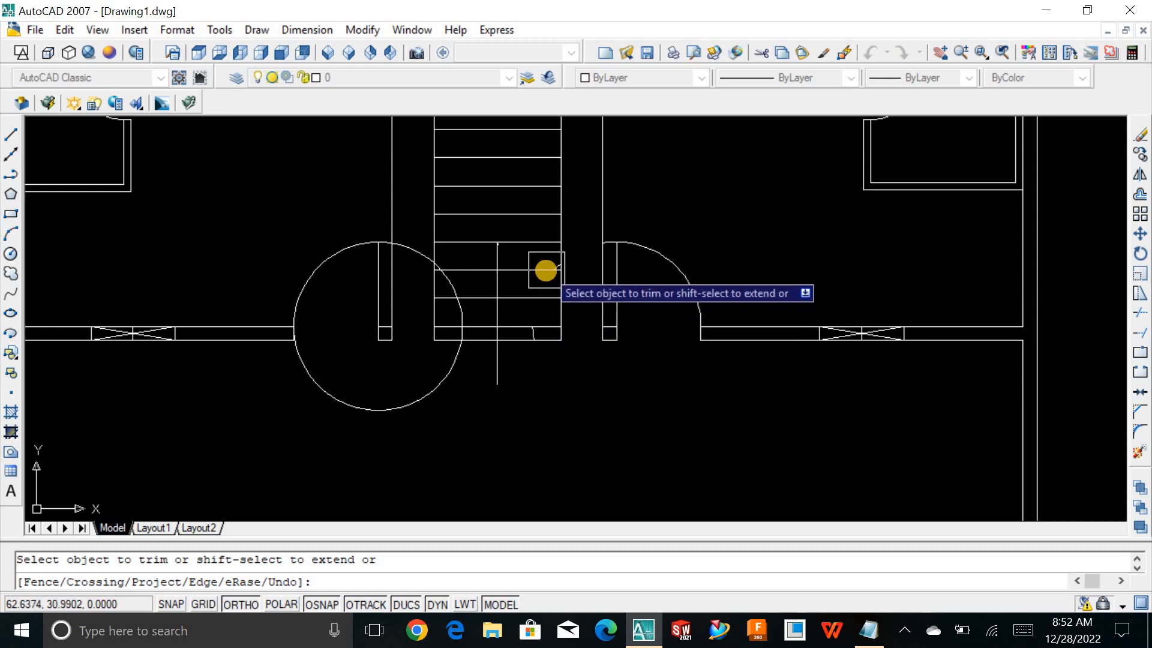
scroll(574, 262, "up", 4)
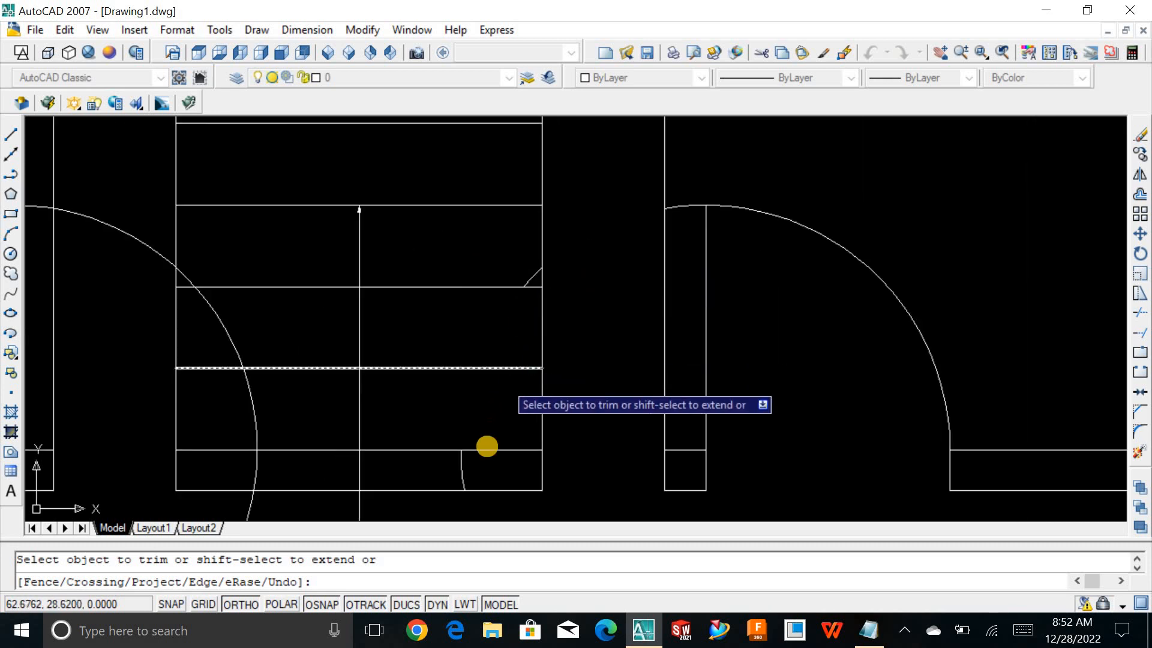
scroll(546, 411, "down", 5)
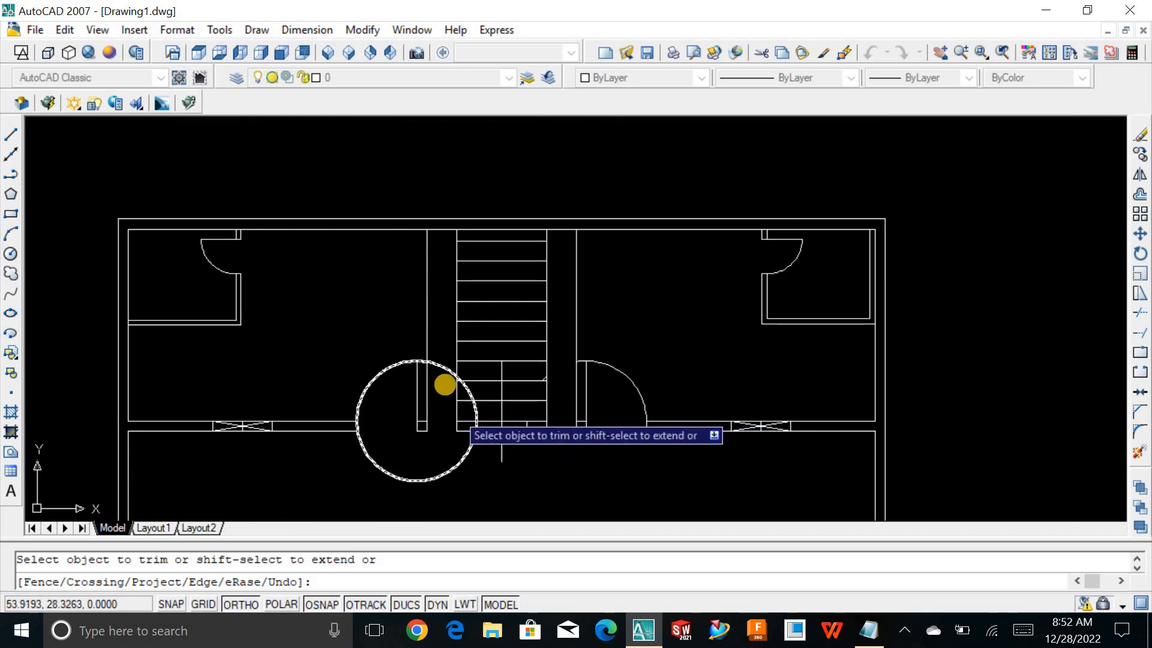
Trim the left door circle to its swing arc inside the room and cut the arc stubs between both door leaves and the corridor walls.
left_click(417, 479)
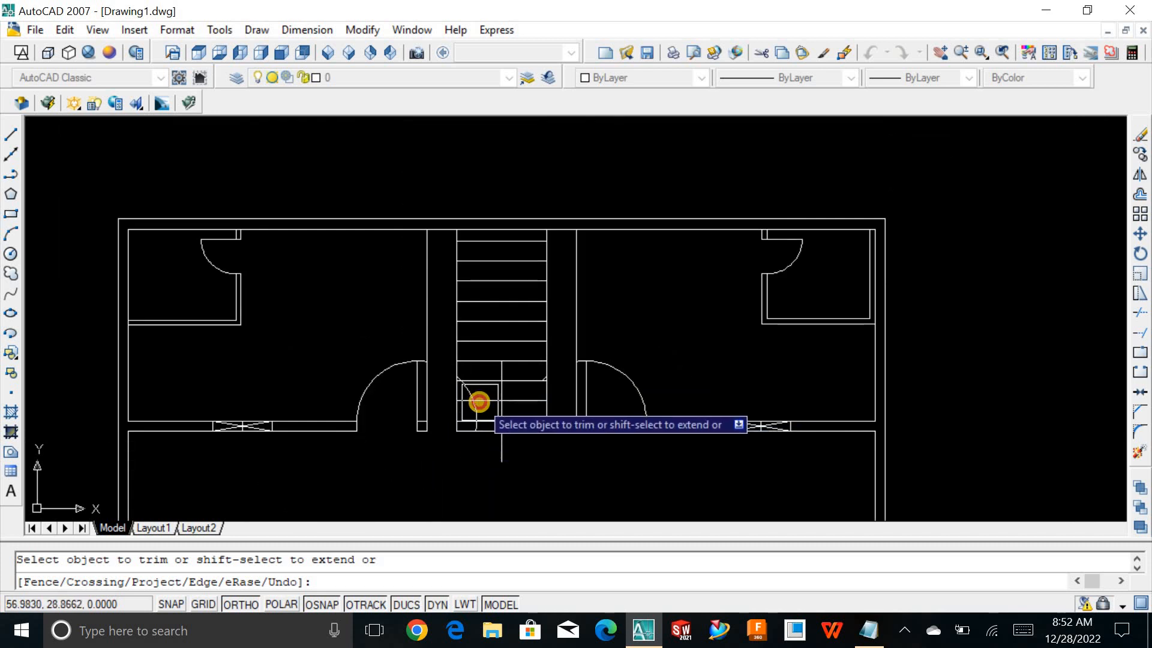
scroll(421, 360, "up", 6)
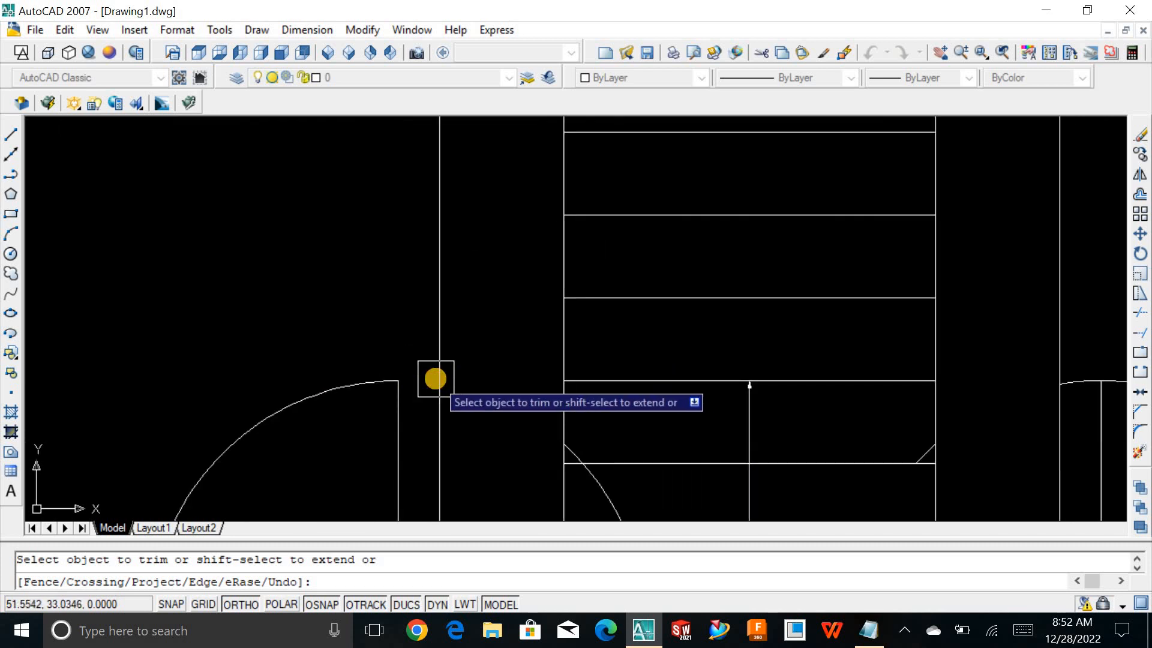
scroll(434, 380, "down", 6)
scroll(614, 401, "up", 5)
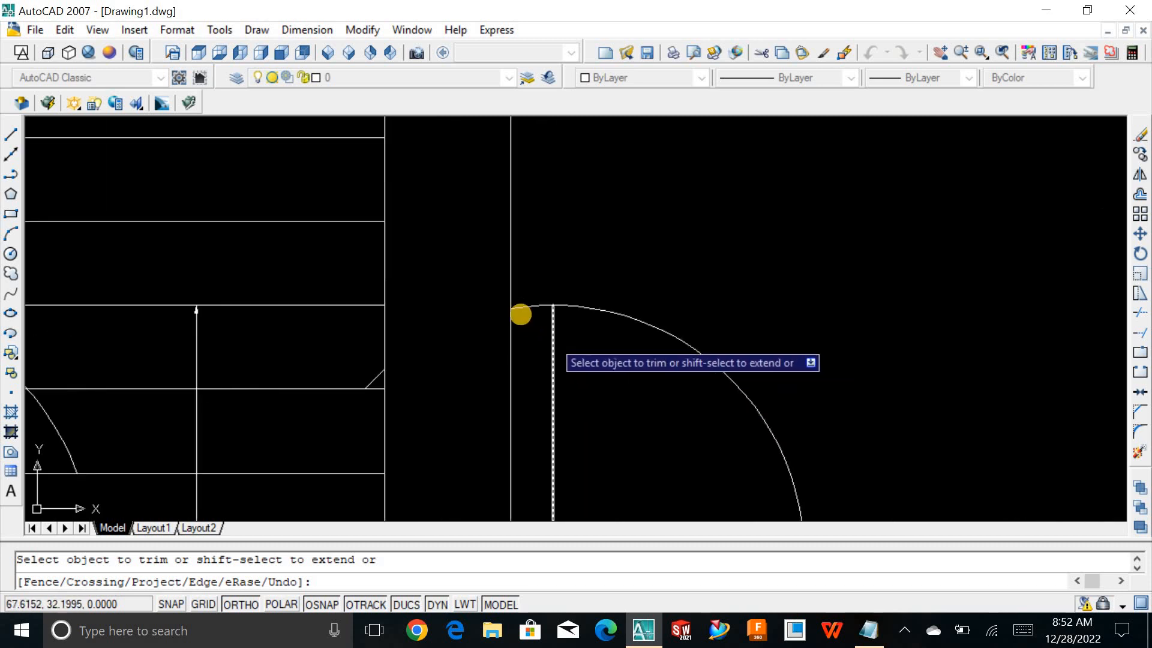
scroll(521, 312, "down", 5)
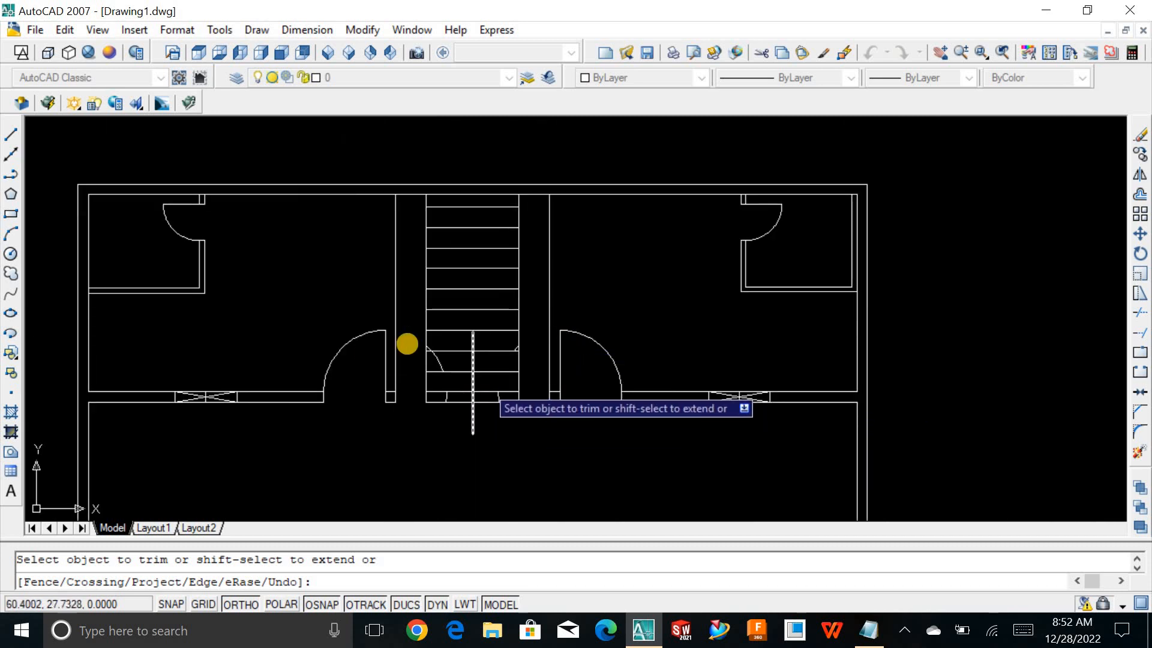
key("Escape")
Erase the leftover arc pieces on the left side of the stairs and the short diagonal one at the right edge of the treads.
left_click(444, 351)
key("Delete")
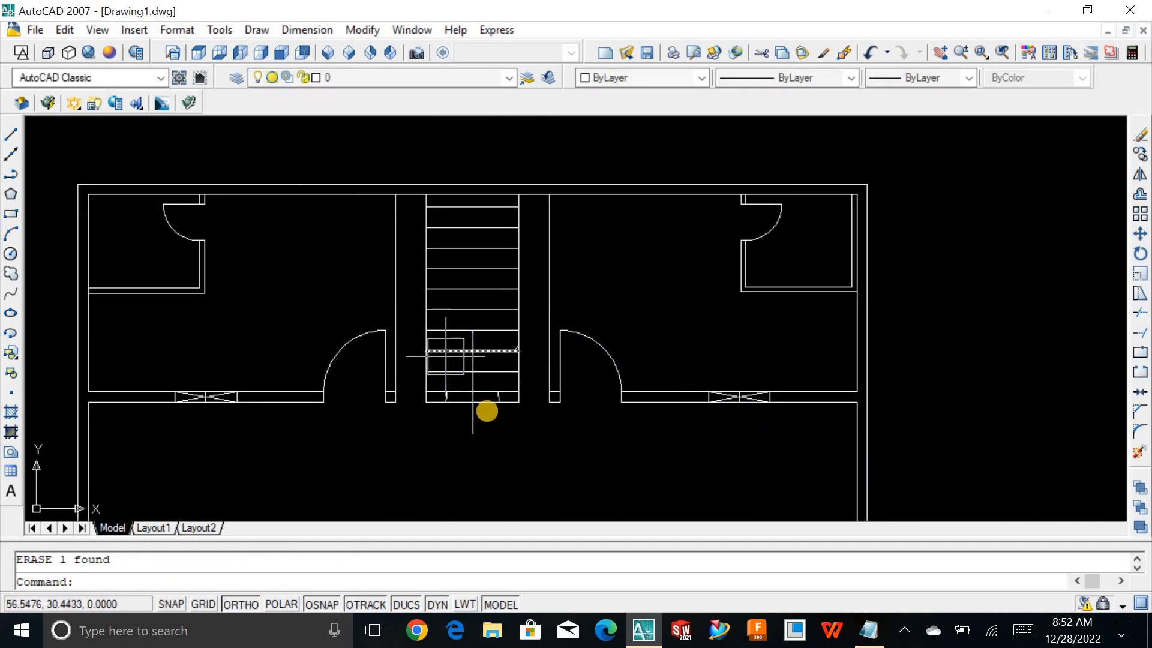
left_click(461, 395)
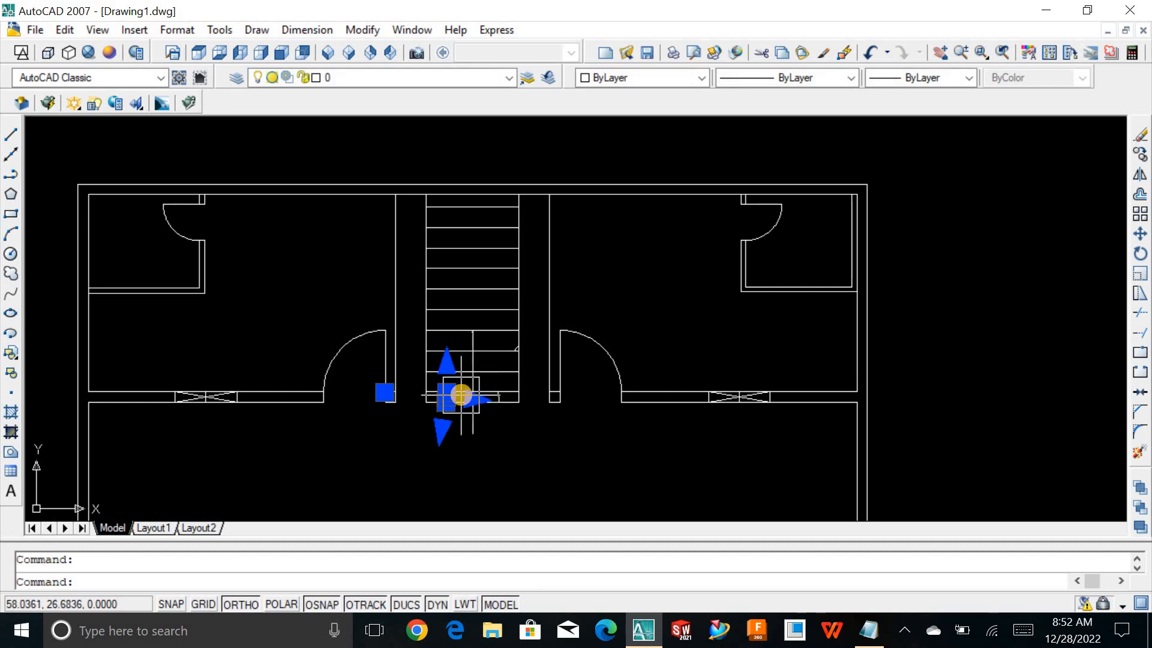
key("Delete")
scroll(516, 357, "up", 7)
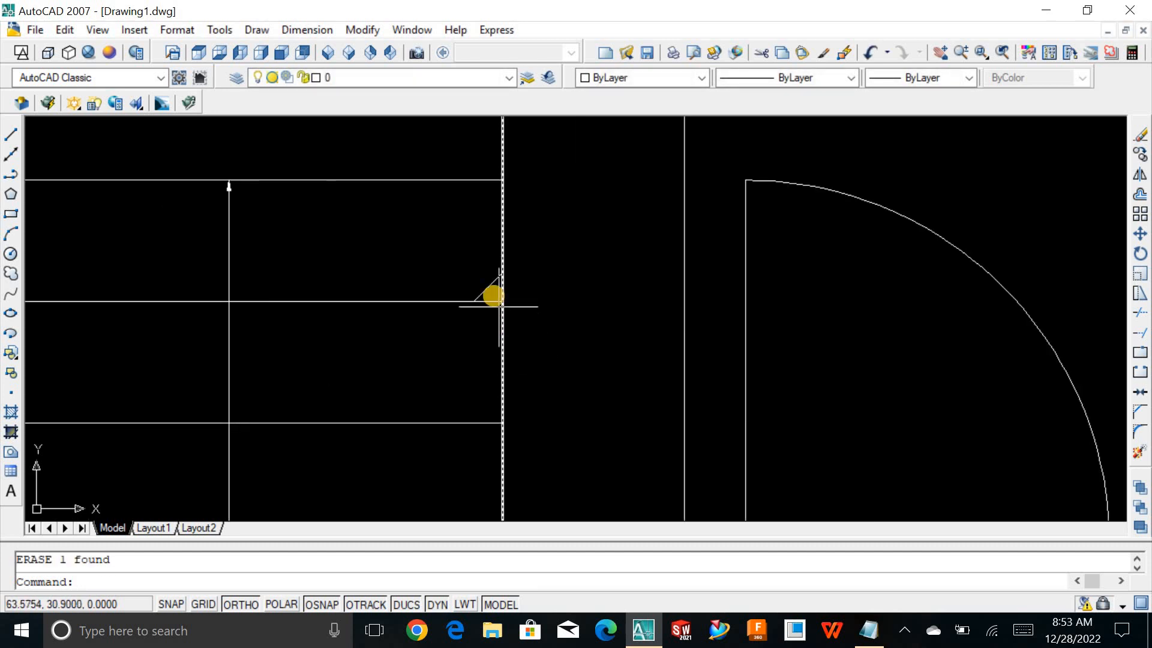
left_click(493, 293)
key("Delete")
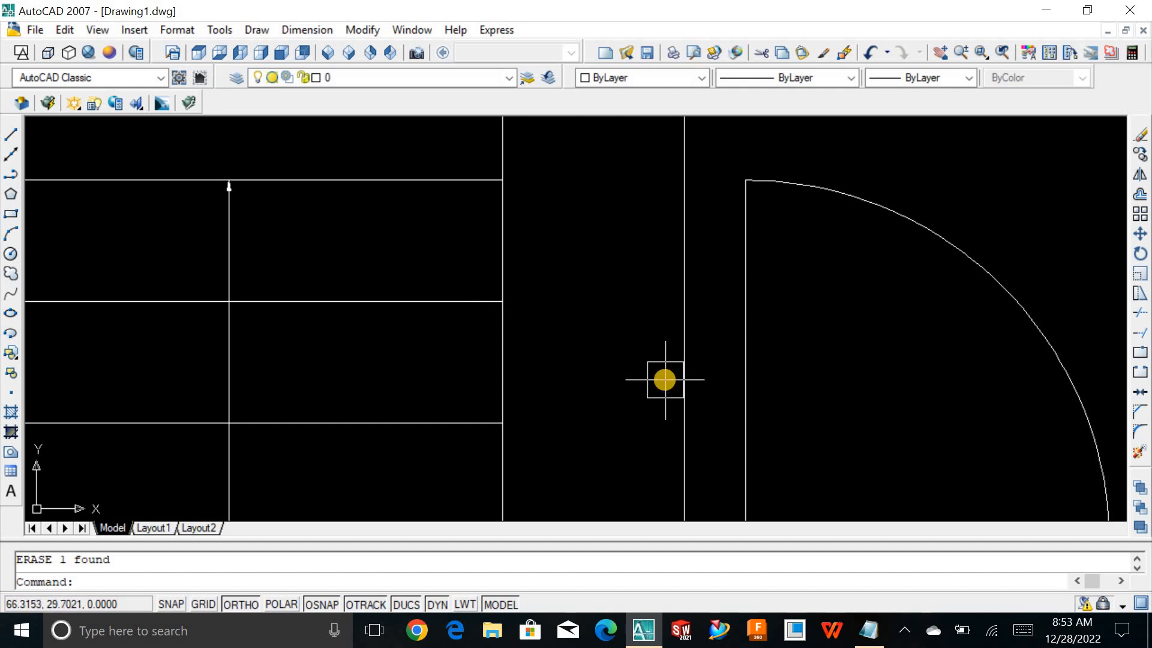
type("z")
key("Return")
type("e")
key("Return")
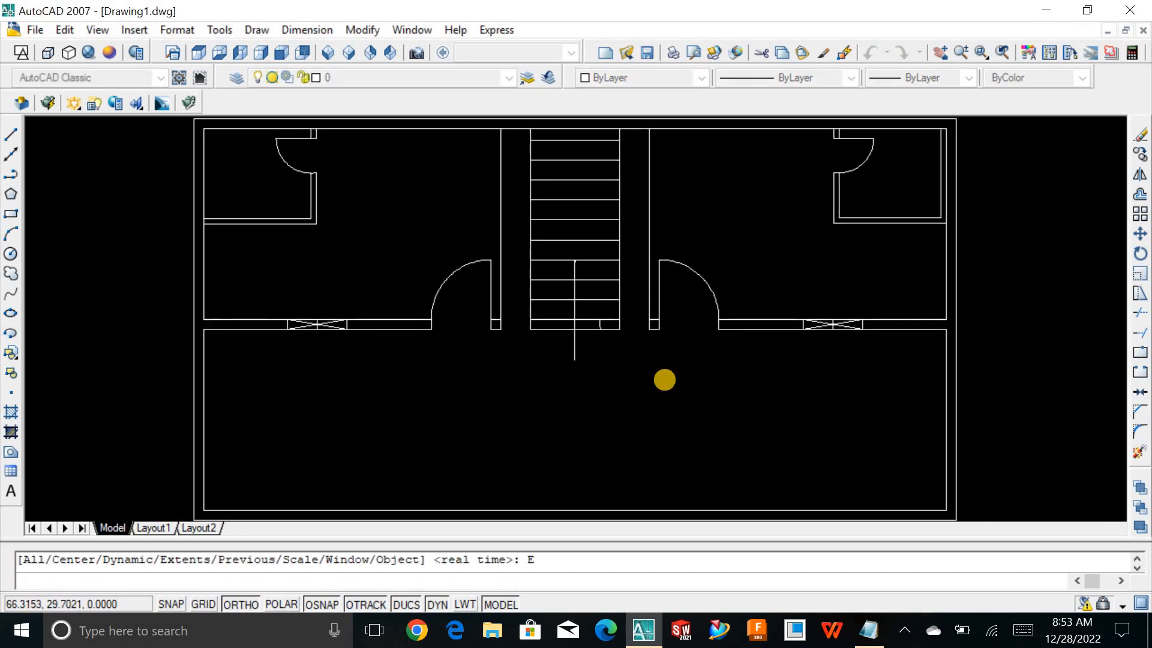
key("Escape")
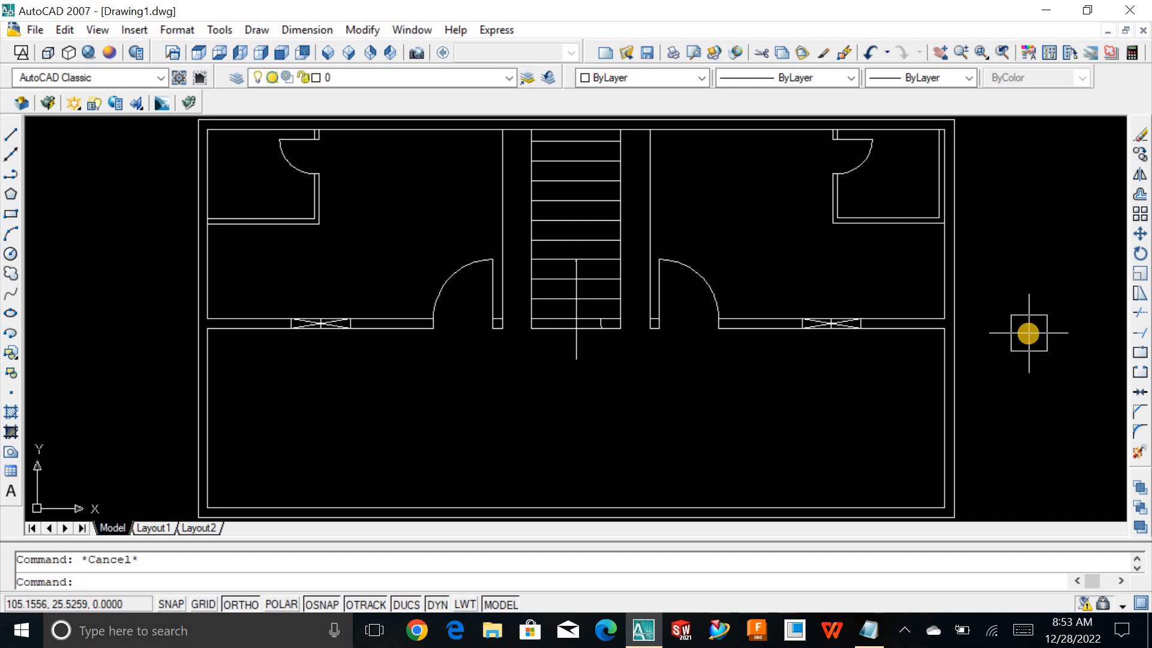
Erase the small leftover arc inside the lowest stair tread.
scroll(608, 326, "up", 8)
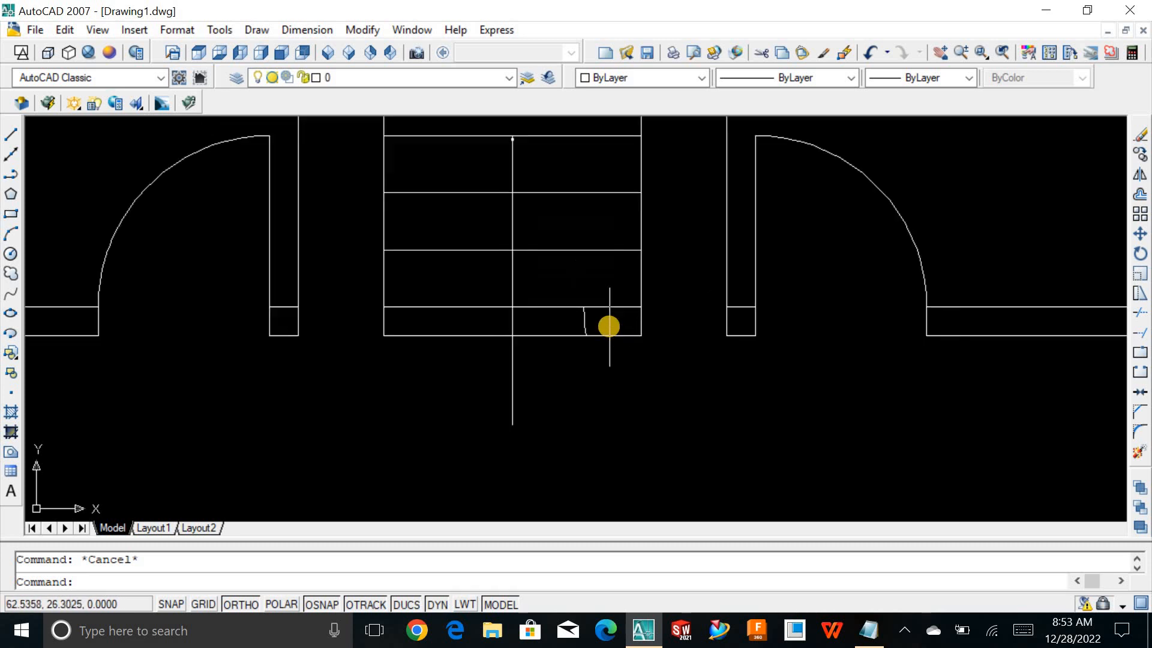
left_click(550, 322)
key("Delete")
scroll(740, 319, "down", 6)
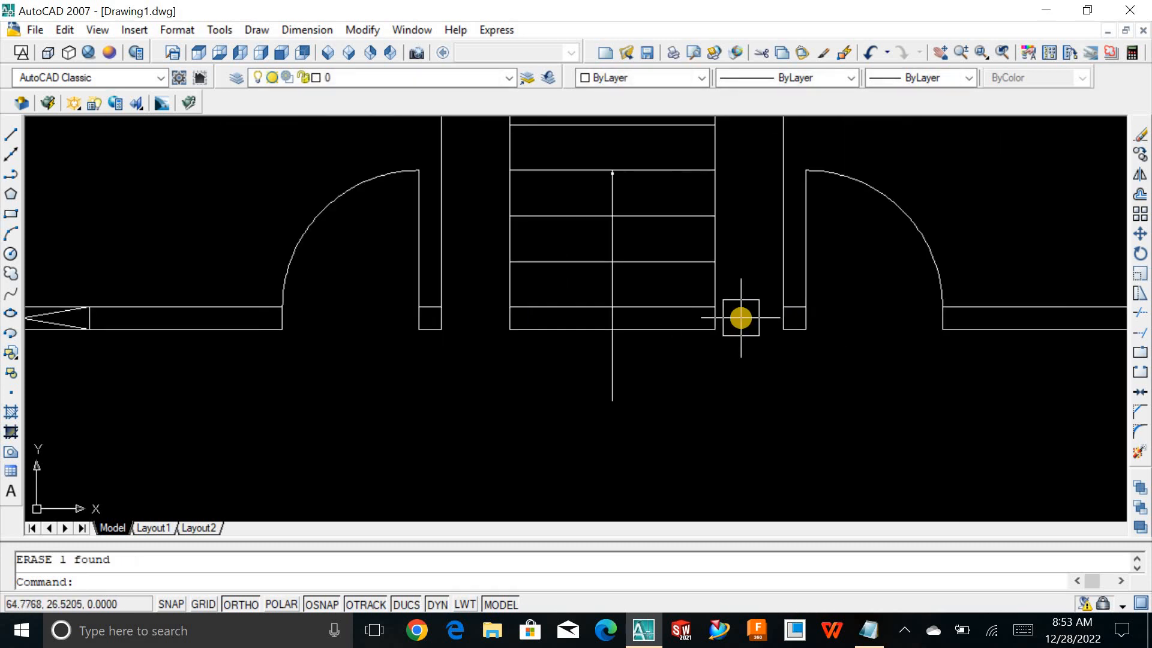
key("Escape")
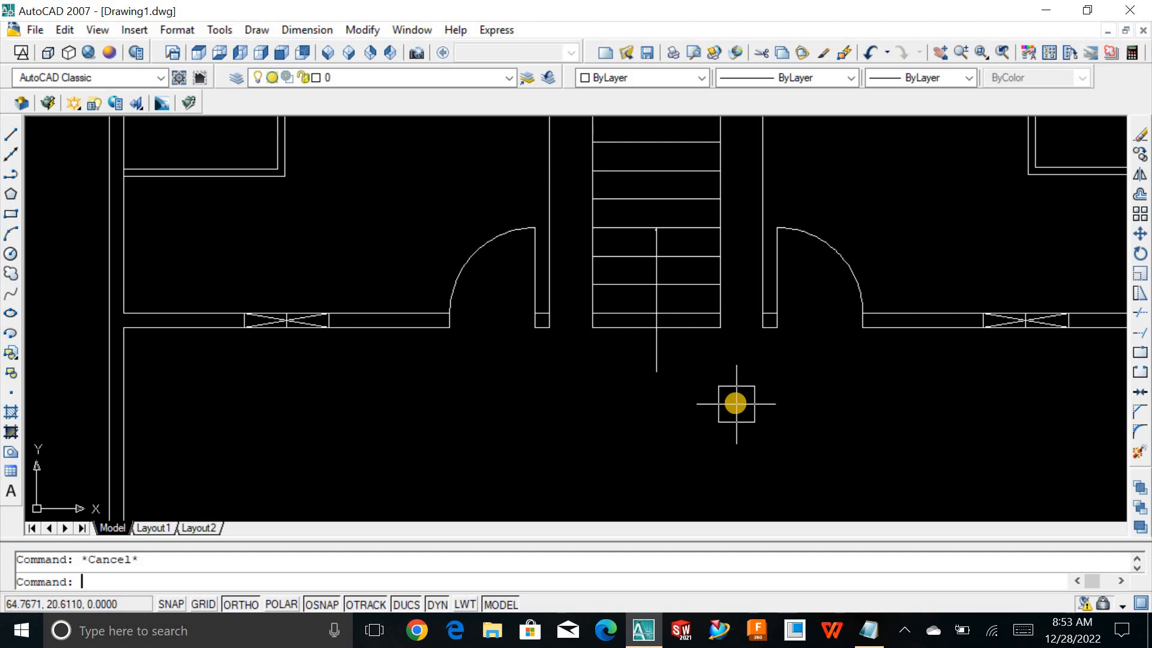
Start a hatch with pattern ANSI31 at scale 1 in the small wall end beside the right door and preview it.
type("BH")
key("Return")
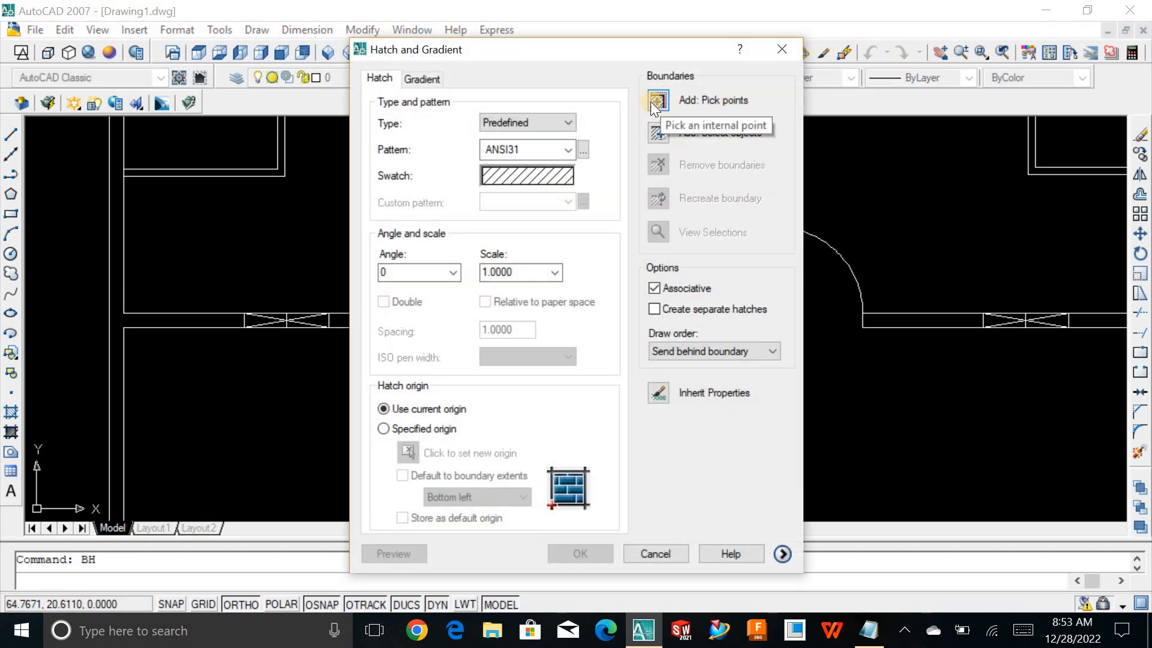
left_click(659, 103)
left_click(769, 319)
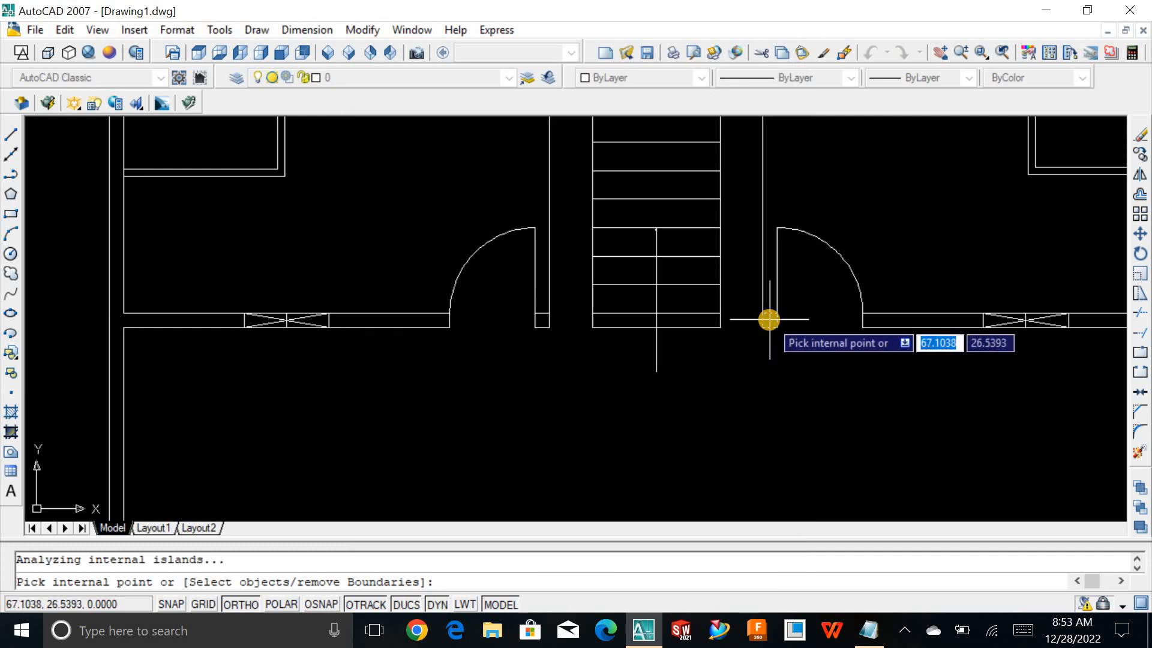
key("Return")
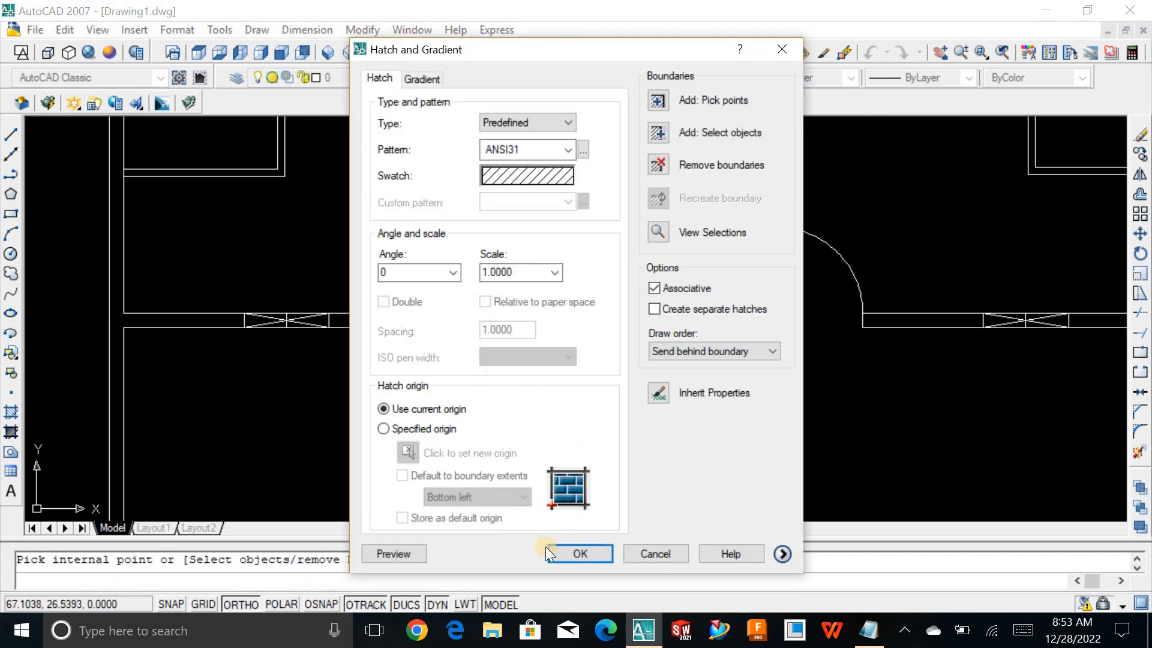
left_click(395, 553)
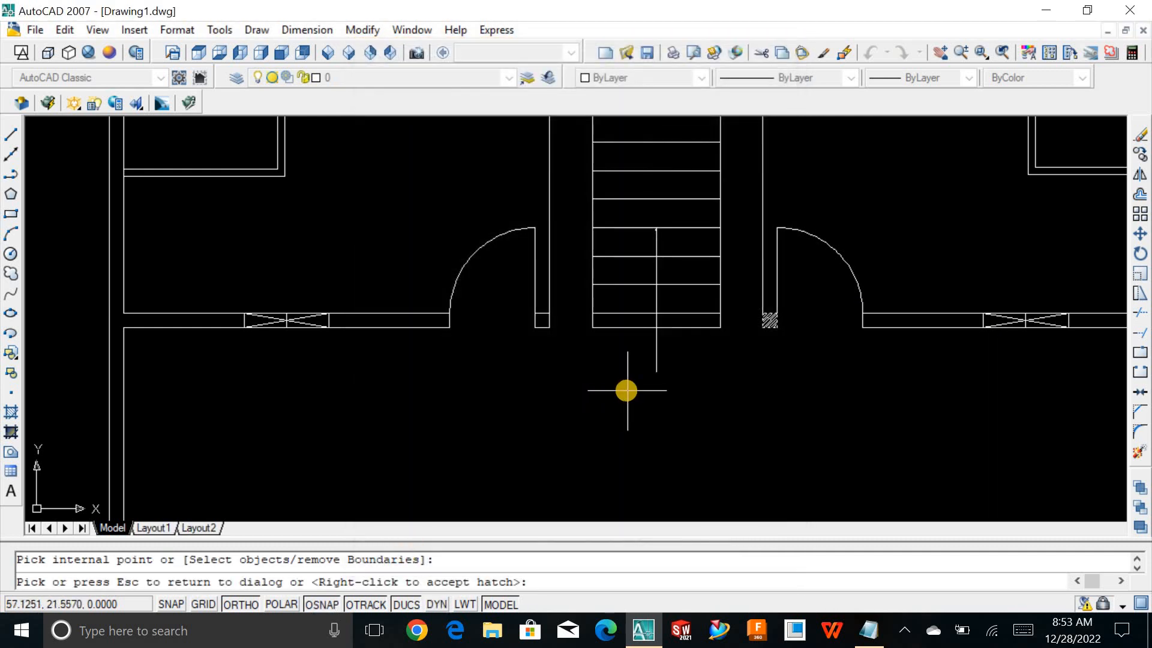
key("Escape")
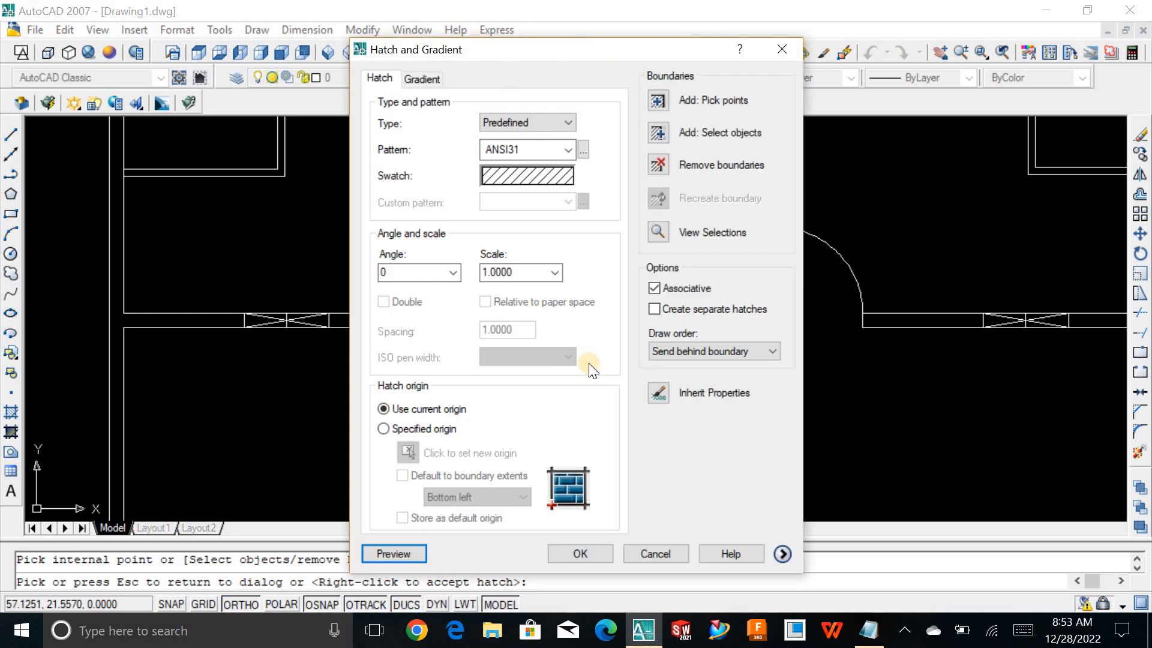
Add the small wall end beside the left door to the hatch area and apply the hatch.
left_click(657, 102)
left_click(541, 319)
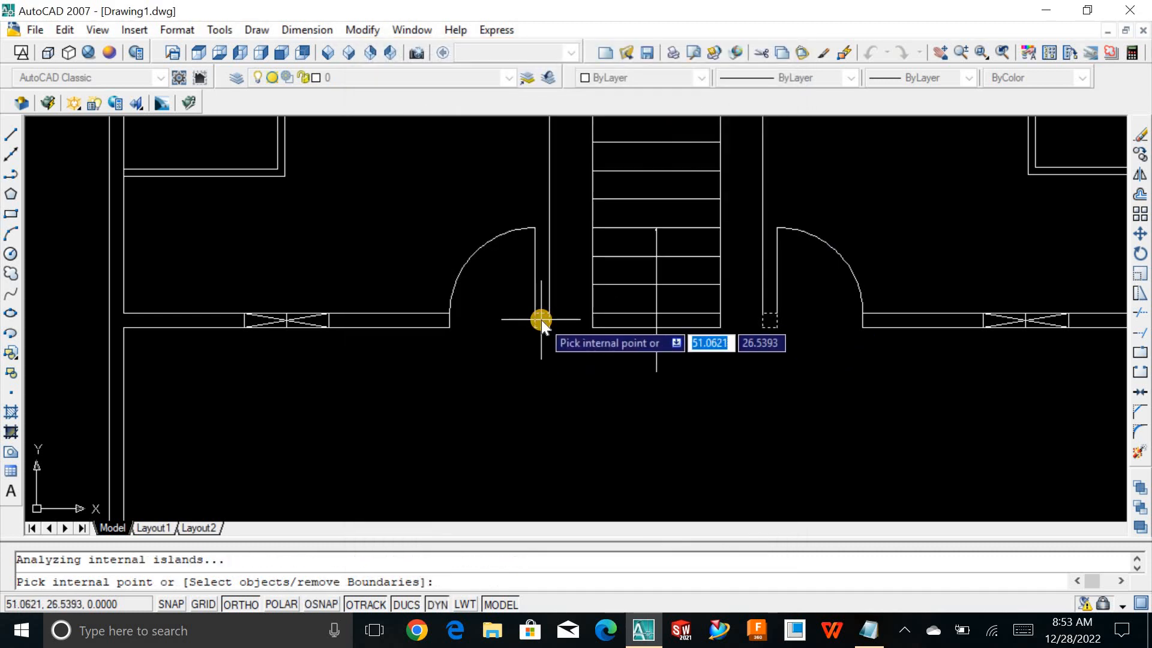
key("Return")
left_click(580, 554)
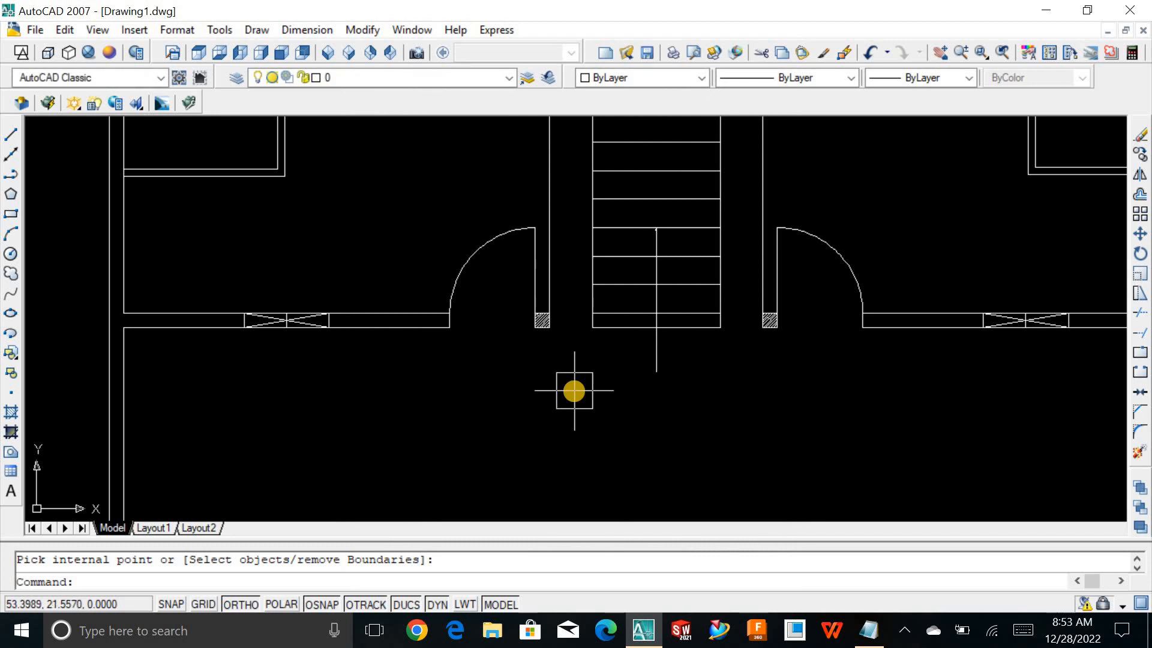
scroll(573, 390, "down", 2)
key("Escape")
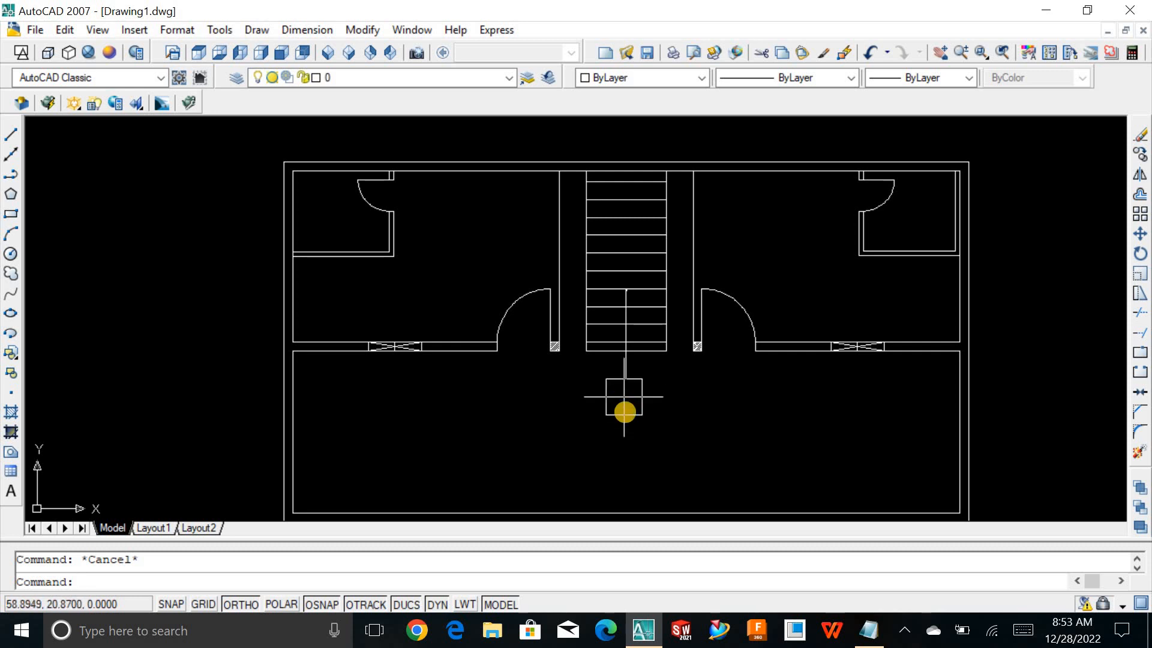
scroll(629, 413, "down", 1)
type("z")
key("Return")
type("e")
key("Return")
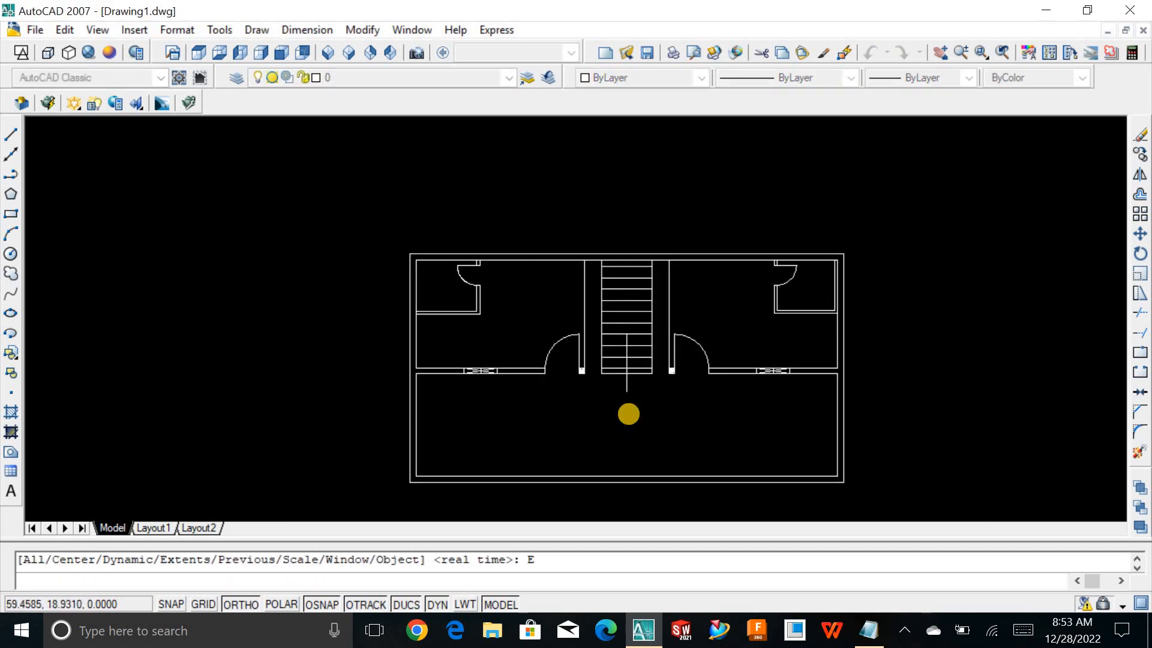
key("Escape")
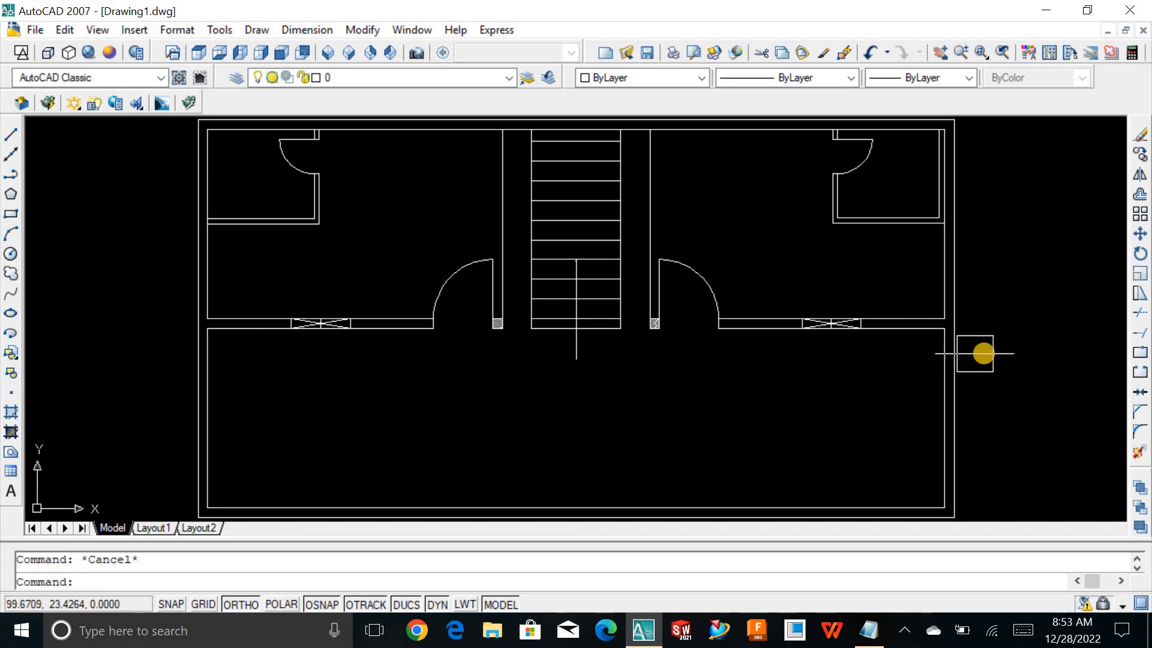
scroll(1000, 353, "down", 2)
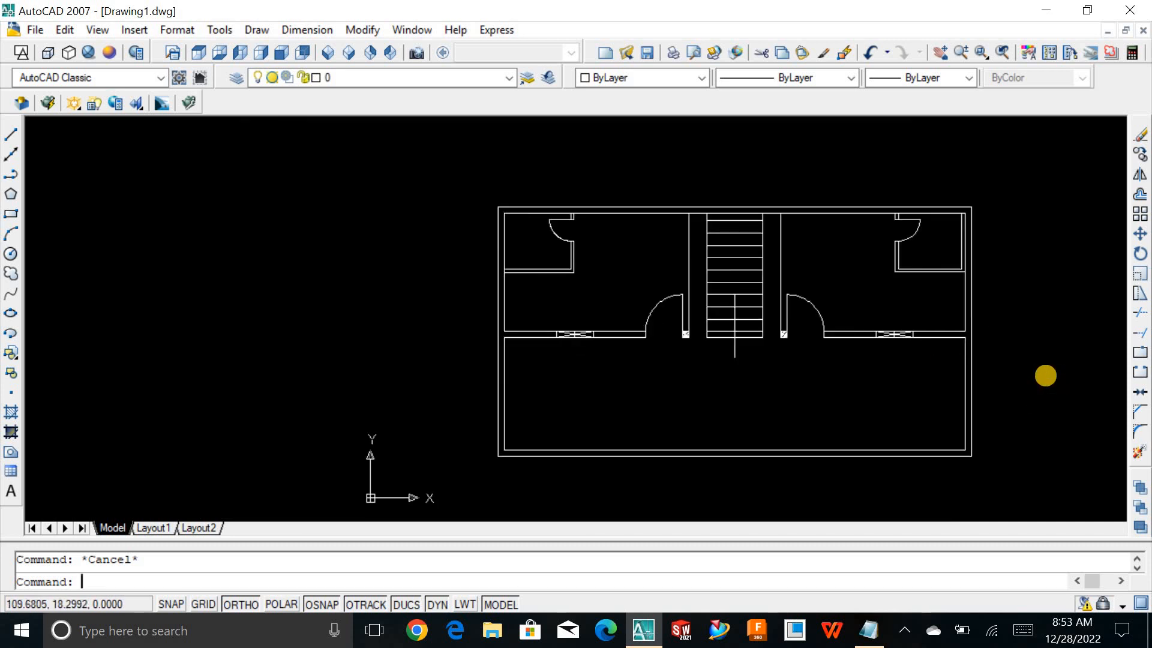
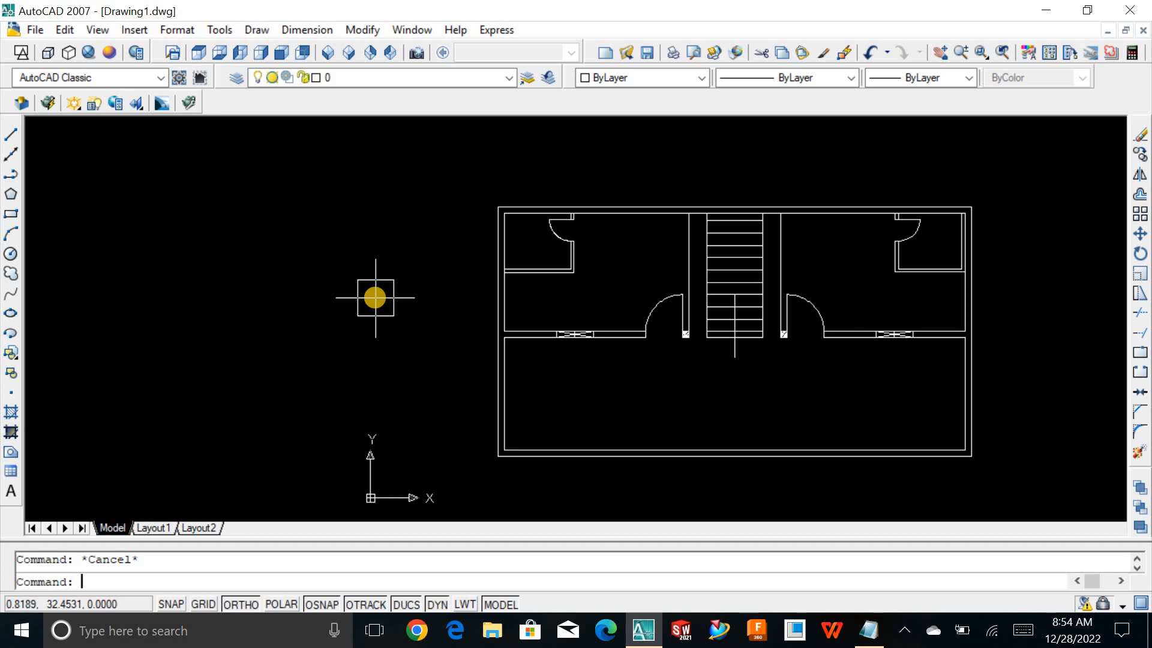
middle_click(327, 278)
middle_click(326, 278)
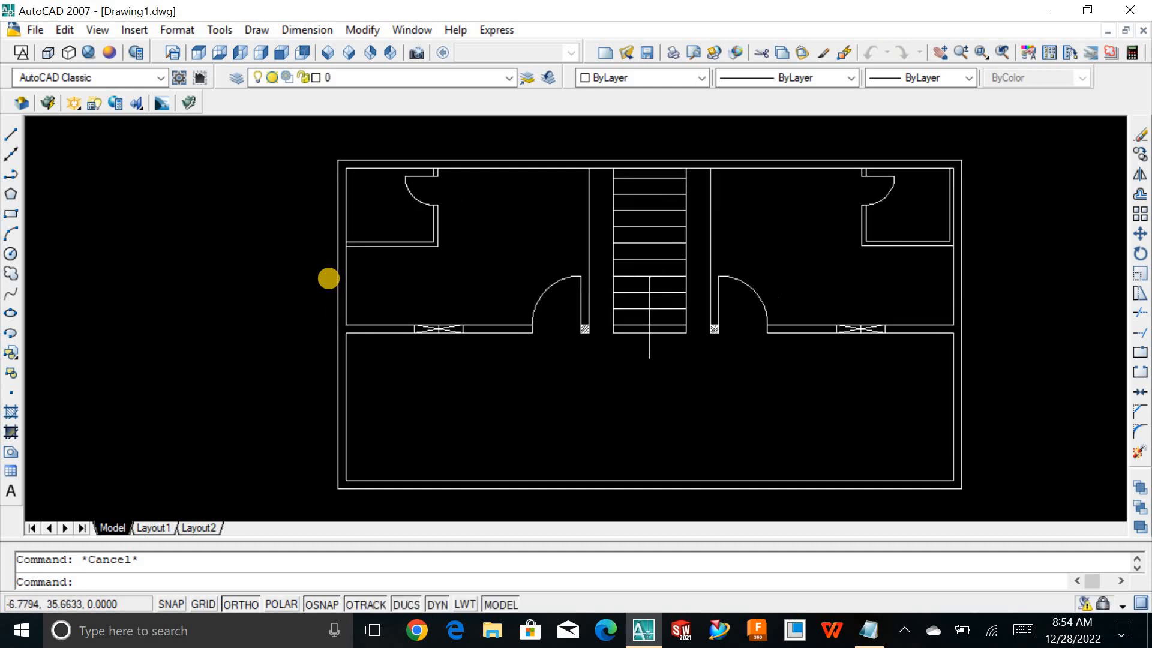
key("Escape")
type("z")
key("Return")
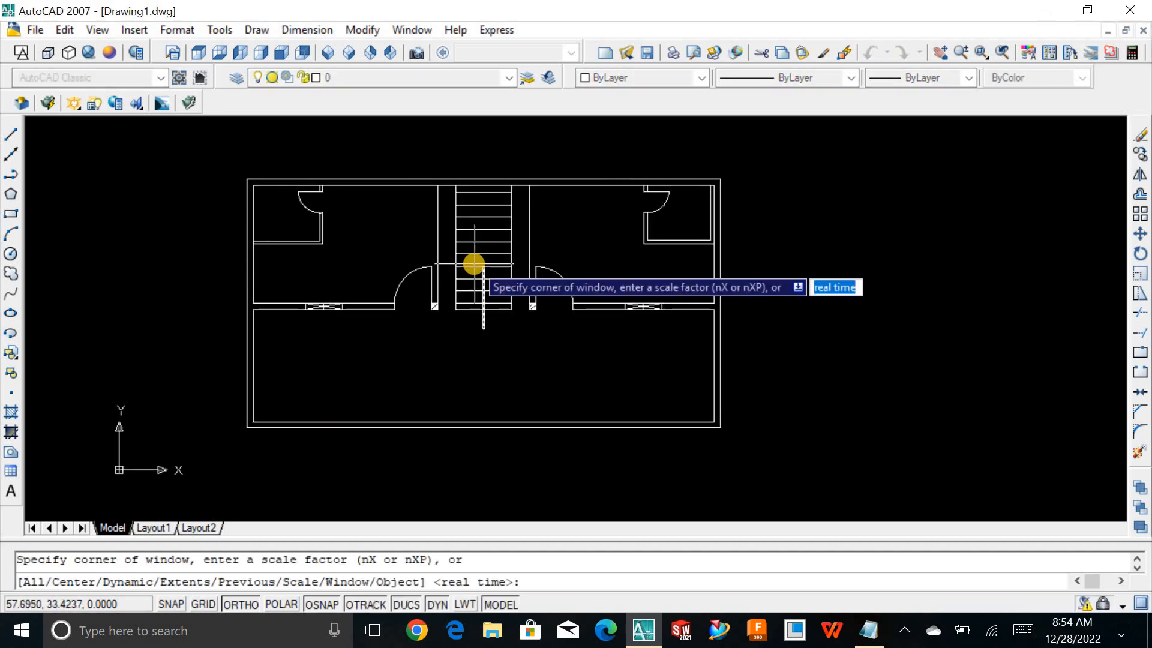
type("e")
key("Return")
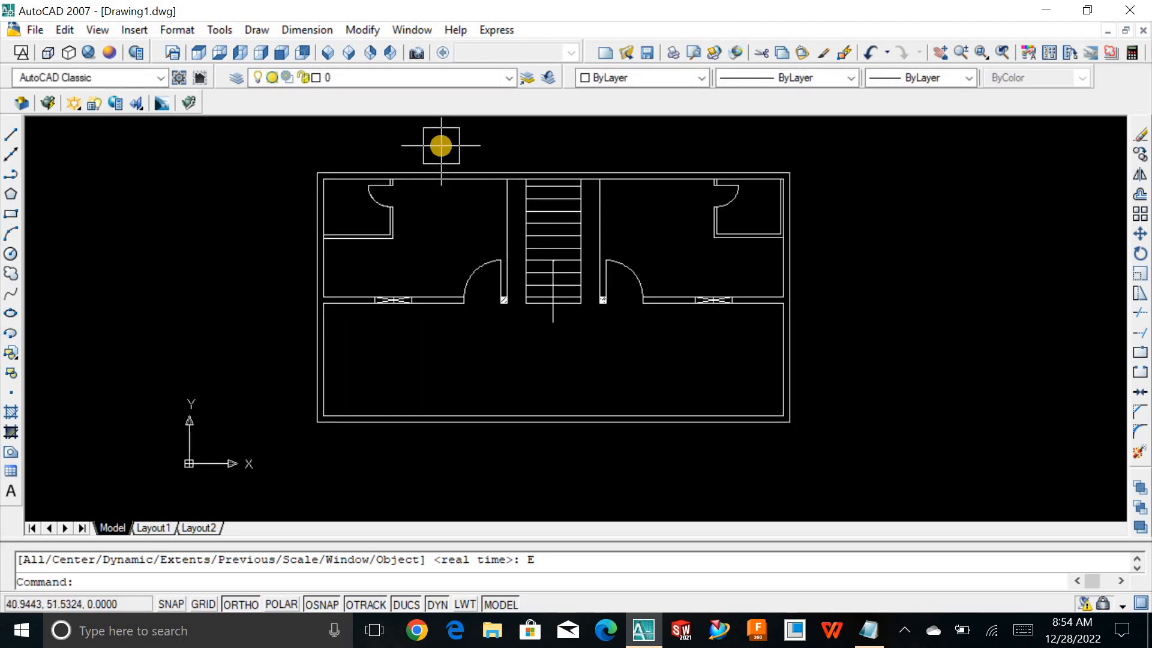
scroll(441, 145, "up", 2)
key("Escape")
scroll(201, 307, "down", 2)
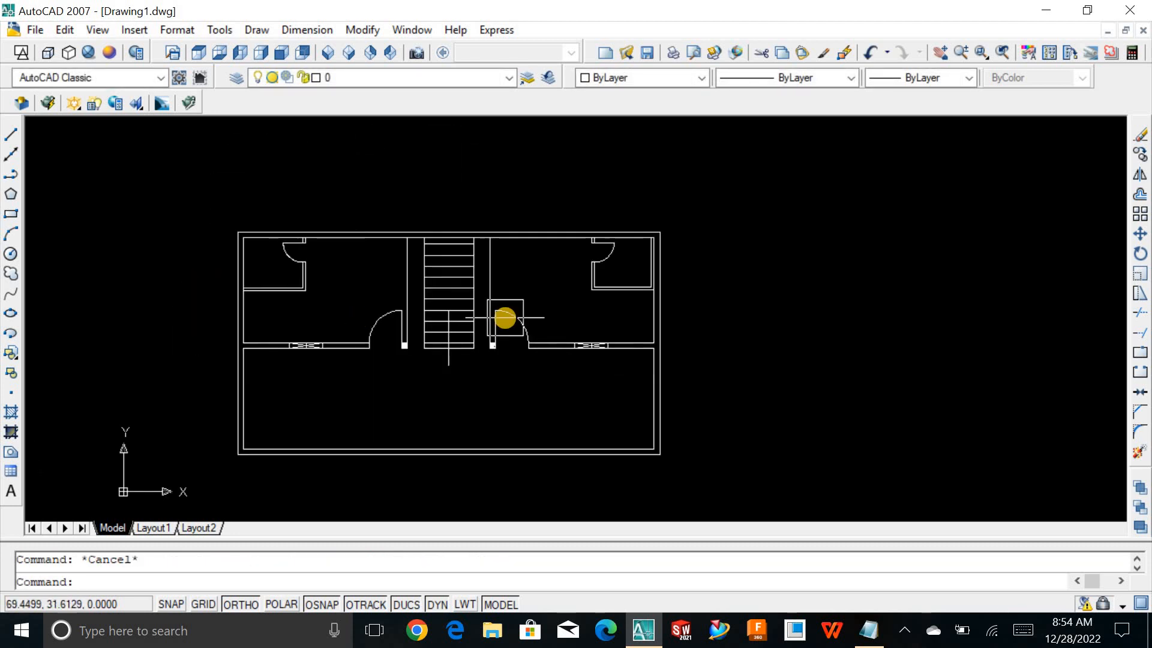
scroll(492, 316, "up", 3)
scroll(559, 323, "down", 4)
scroll(592, 322, "up", 1)
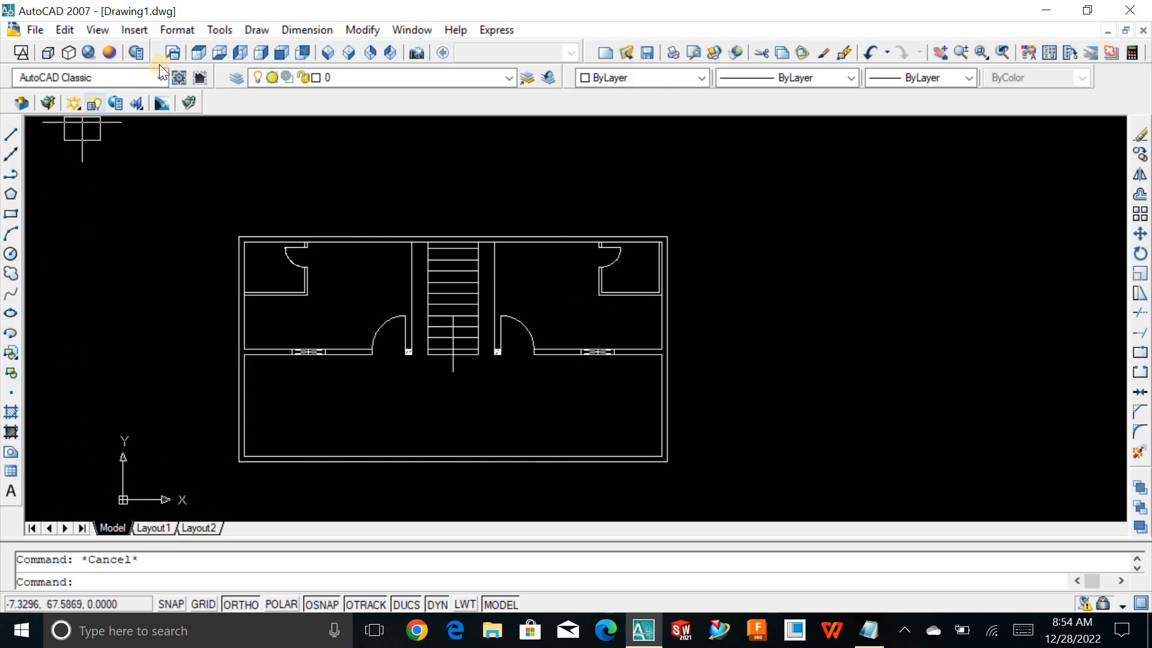
Turn off the display of the UCS icon at the drawing origin.
left_click(171, 27)
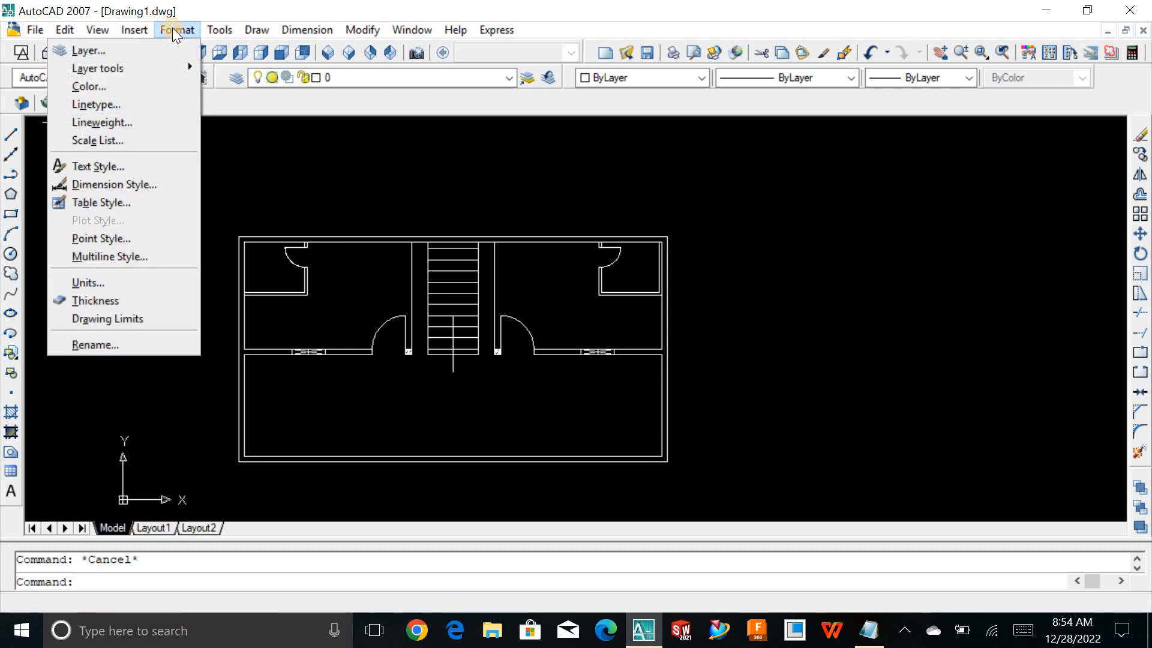
left_click(172, 28)
left_click(110, 26)
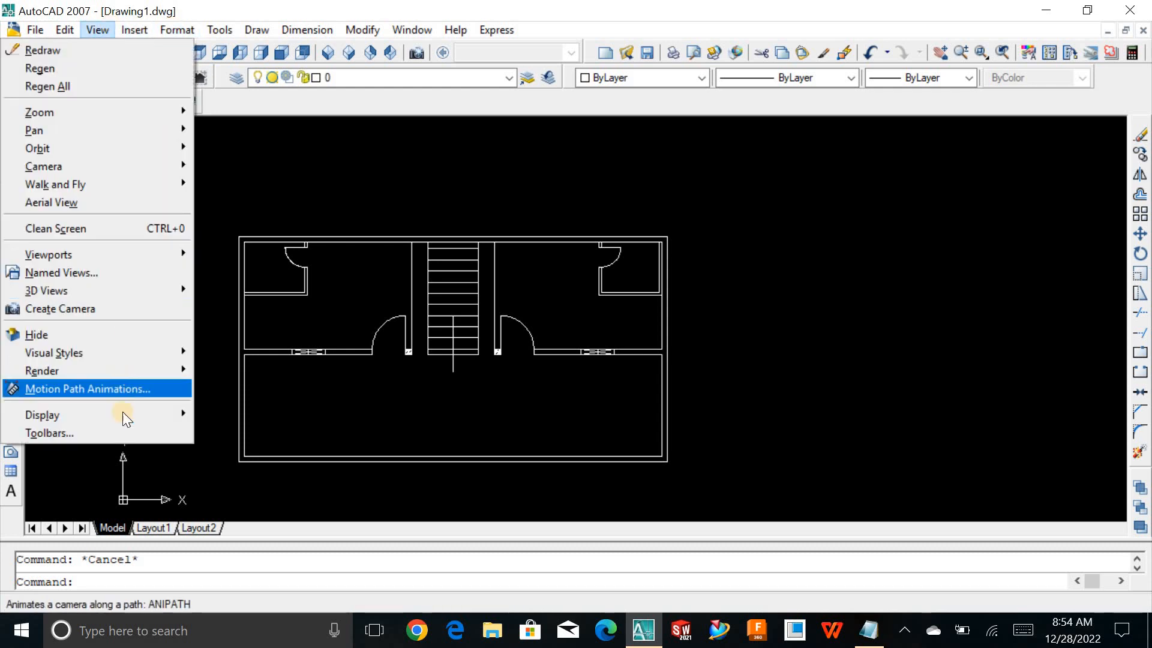
mouse_move(126, 412)
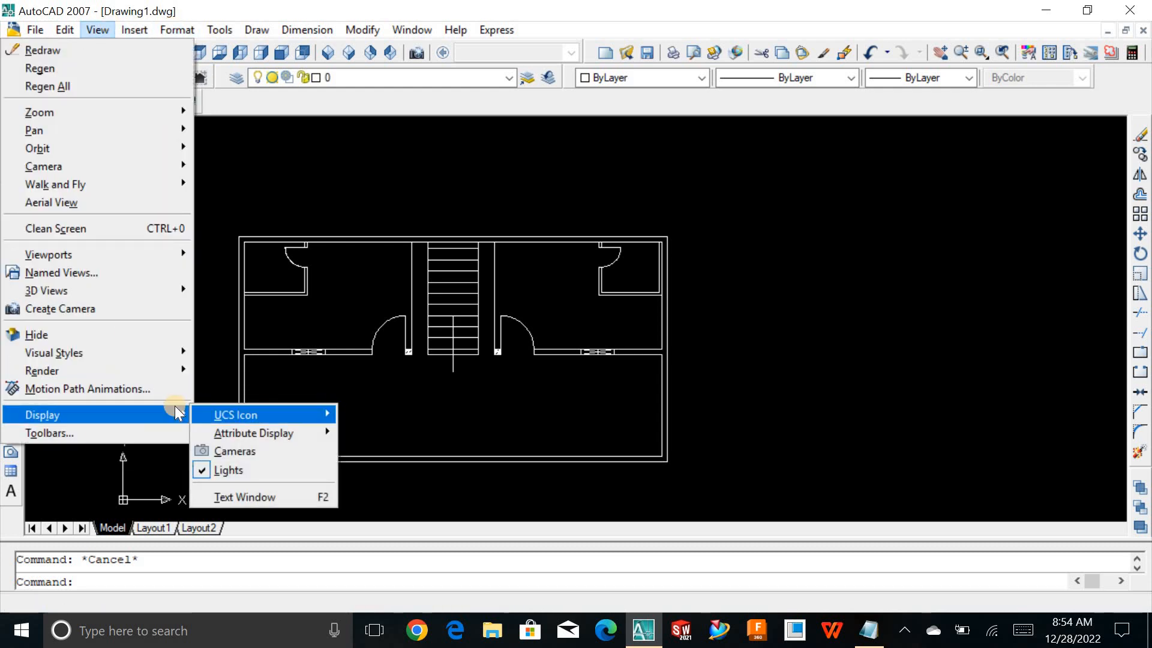
mouse_move(191, 420)
left_click(154, 438)
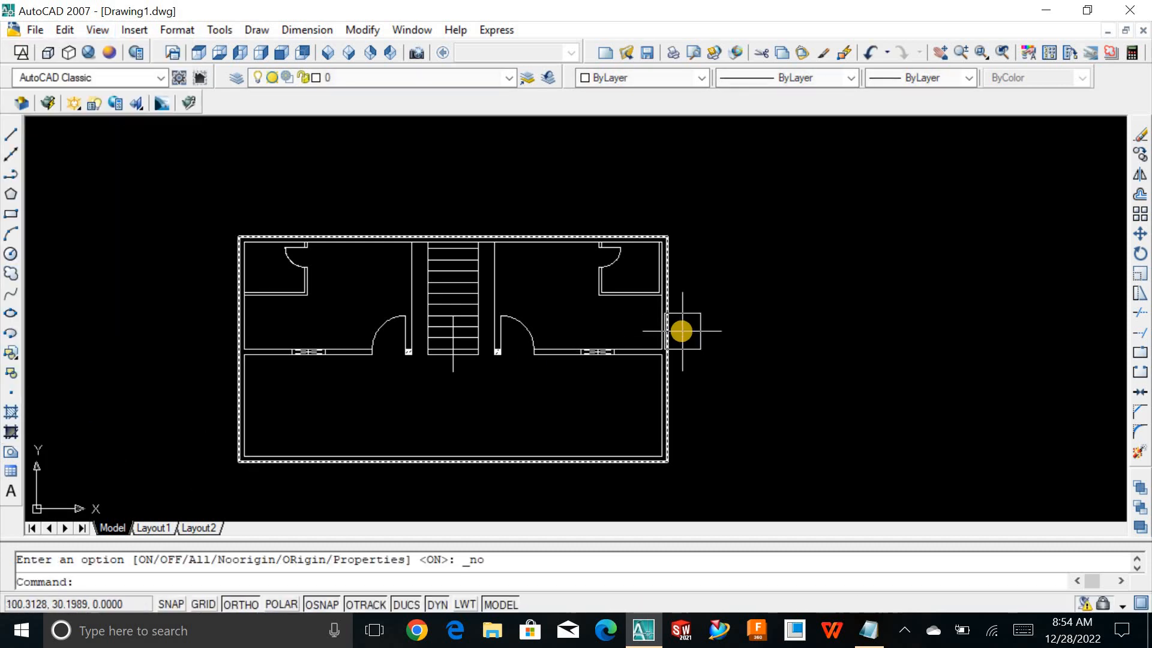
scroll(681, 330, "down", 3)
scroll(681, 330, "up", 2)
key("Escape")
type("z")
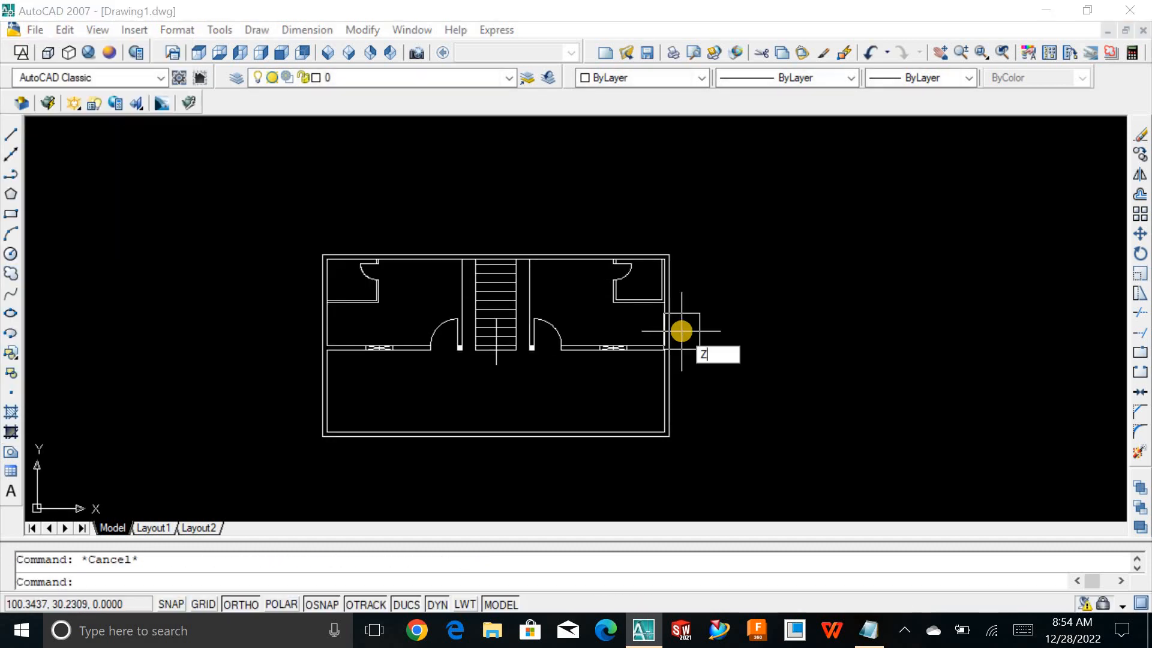
key("Return")
type("e")
key("Return")
scroll(683, 320, "down", 2)
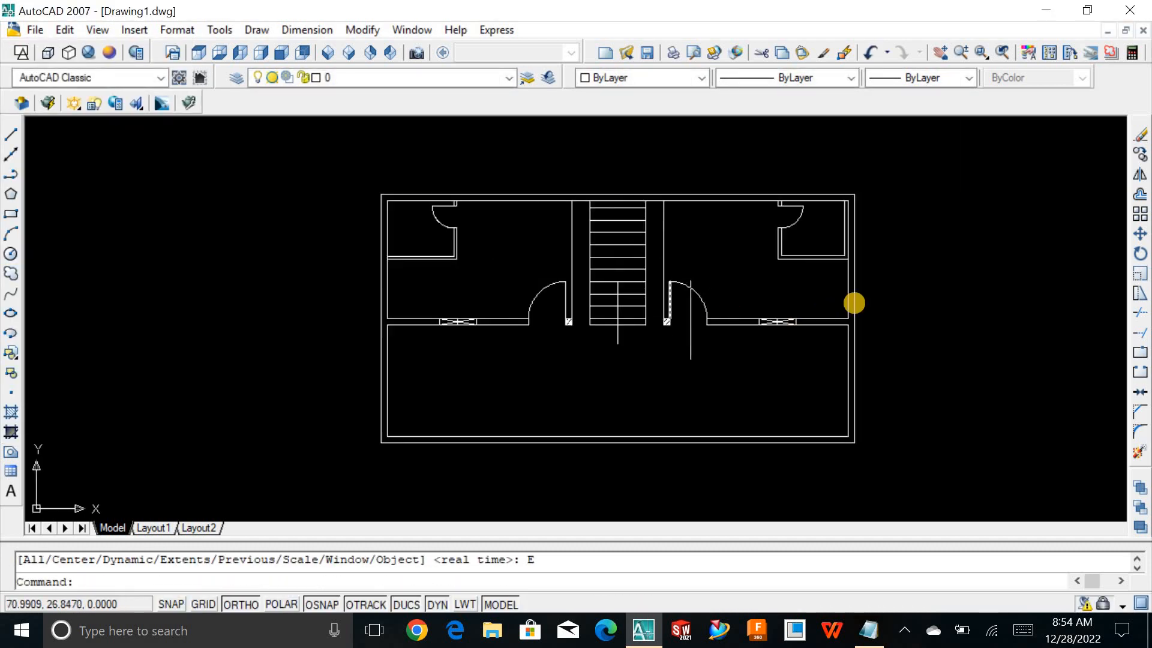
key("Escape")
type("z")
key("Return")
type("e")
key("Return")
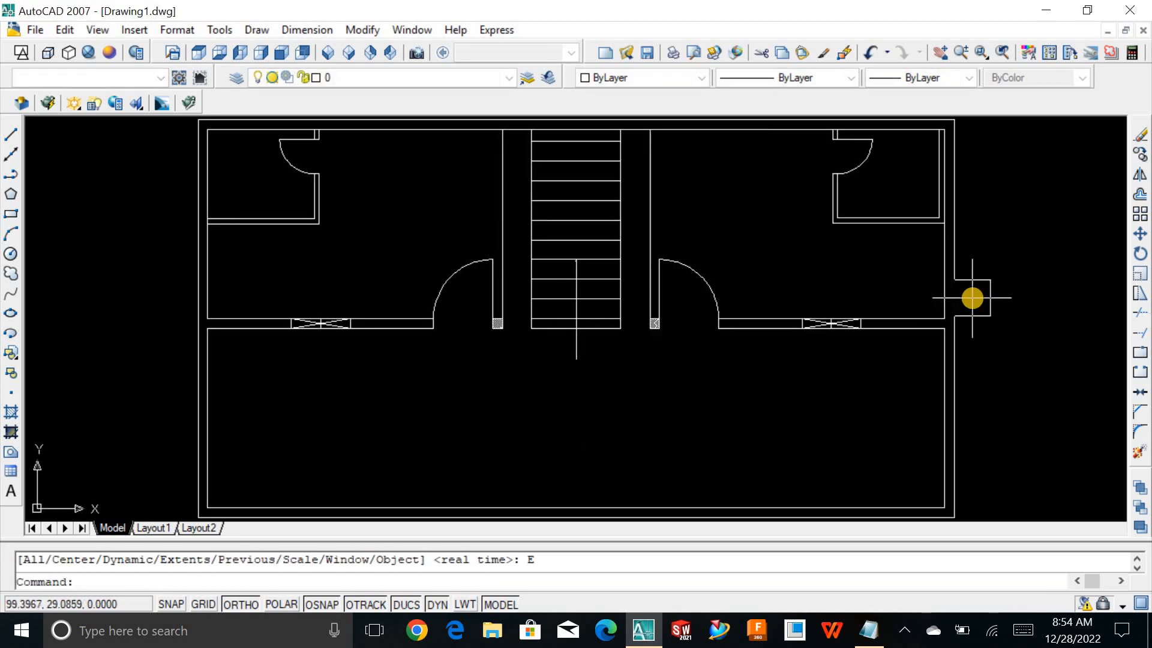
scroll(972, 298, "down", 2)
key("Escape")
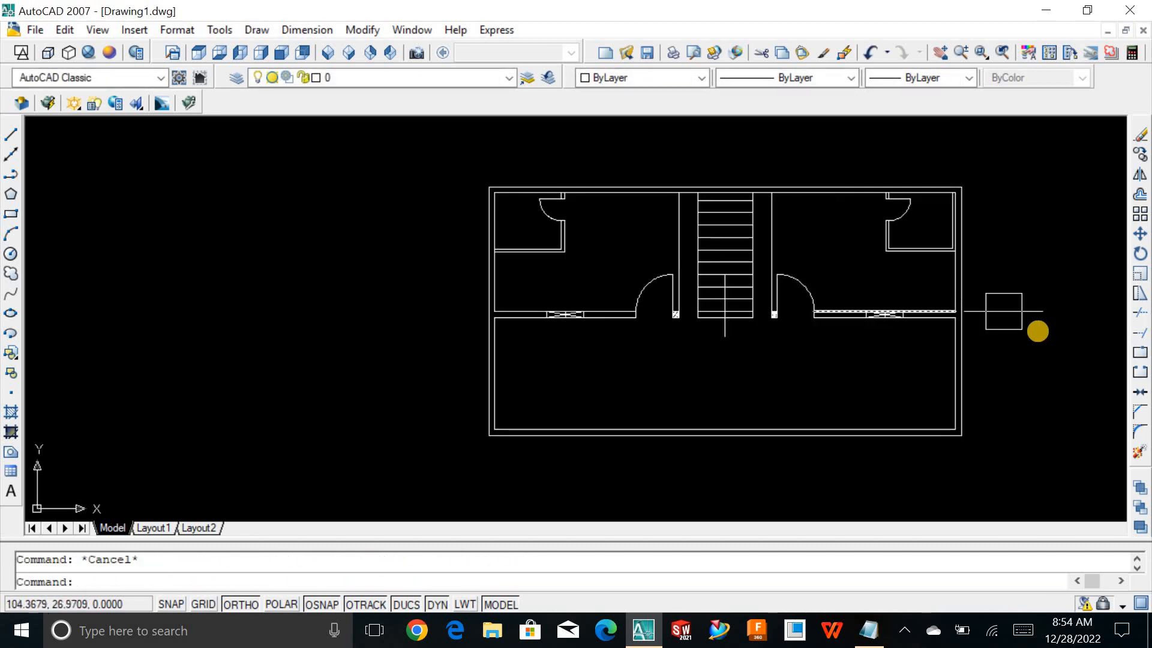
Add an aligned dimension to the bottom outer wall line, placed just below the plan, and check its text.
type("dimlinear")
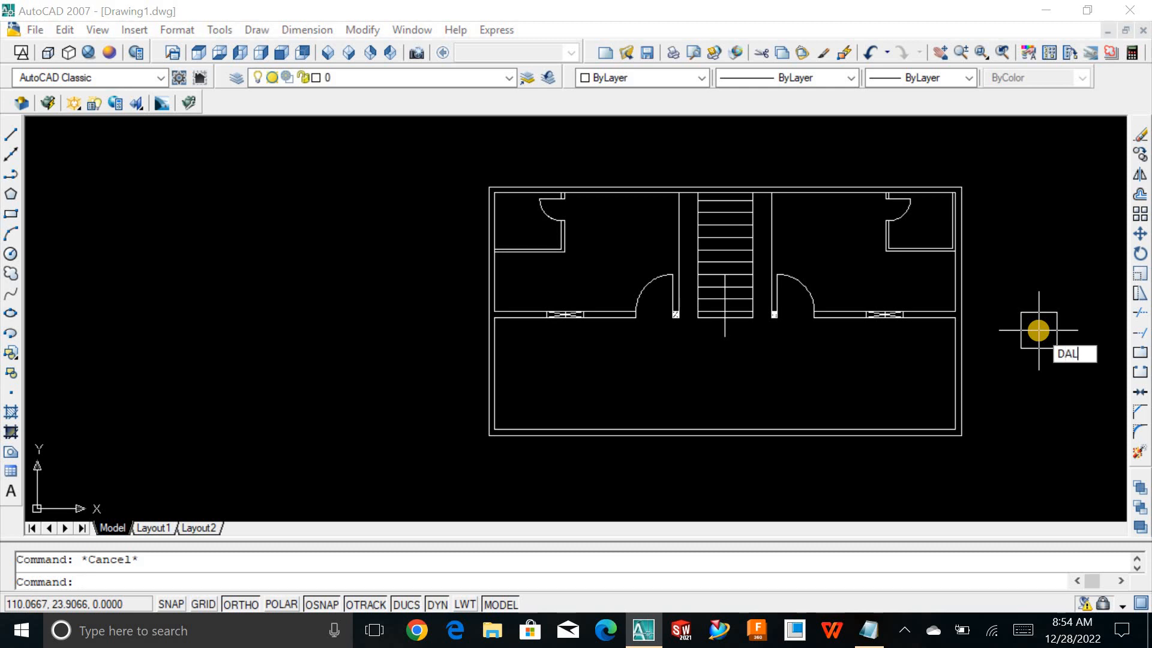
key("Return")
key("Return")
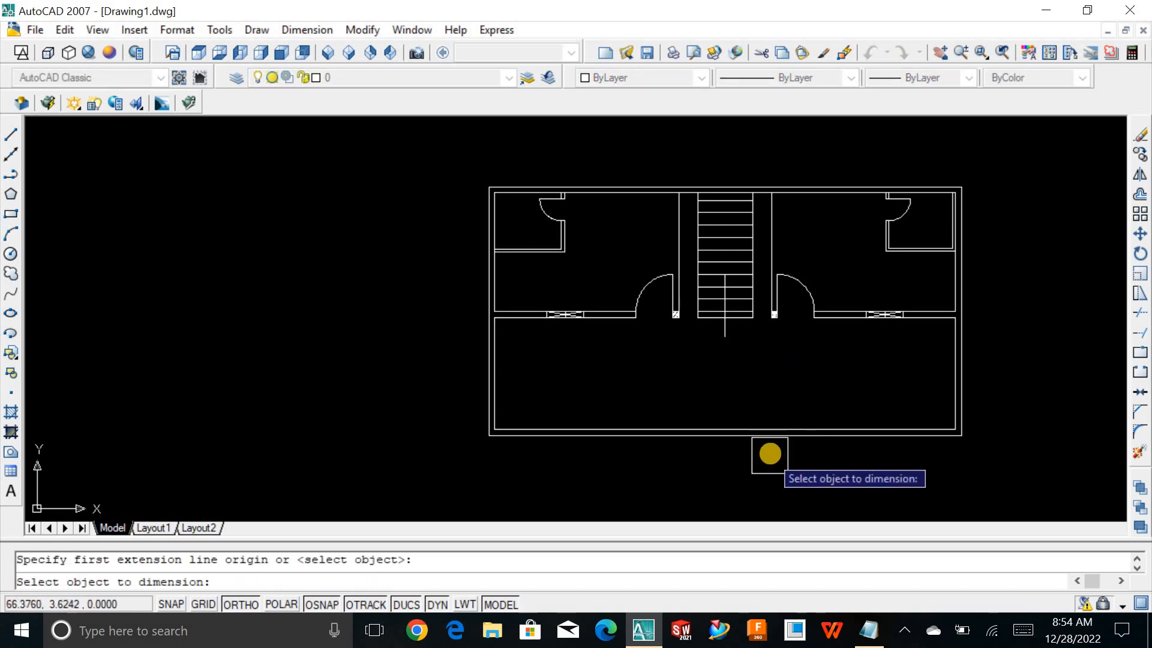
left_click(770, 435)
left_click(770, 460)
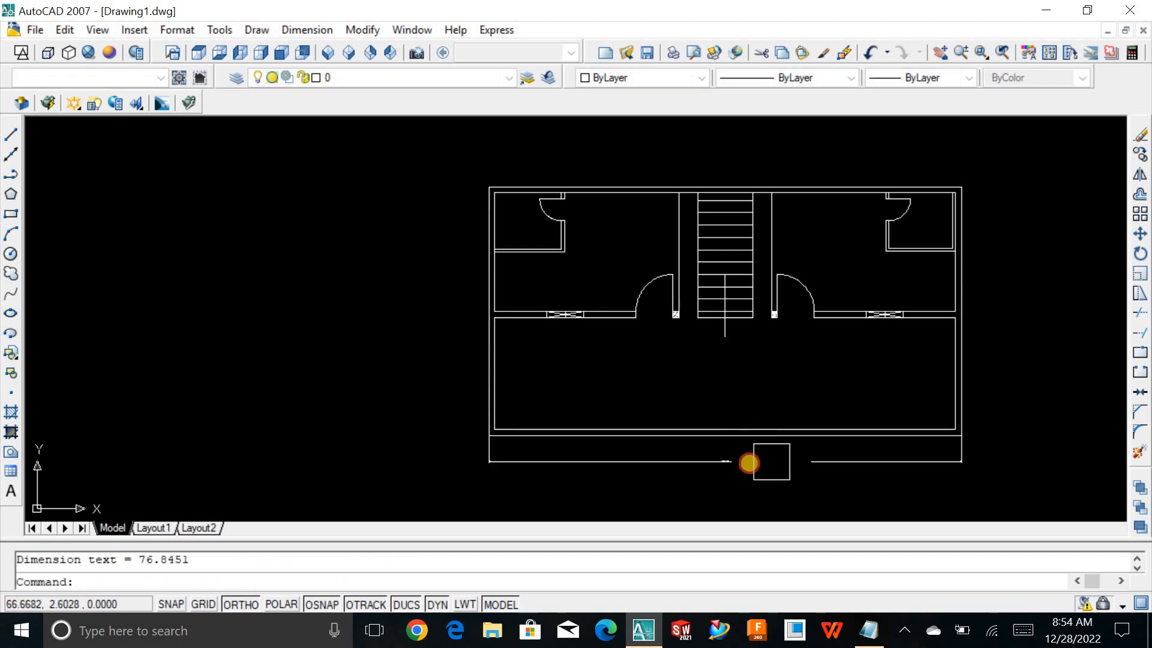
scroll(733, 462, "up", 6)
scroll(673, 467, "up", 3)
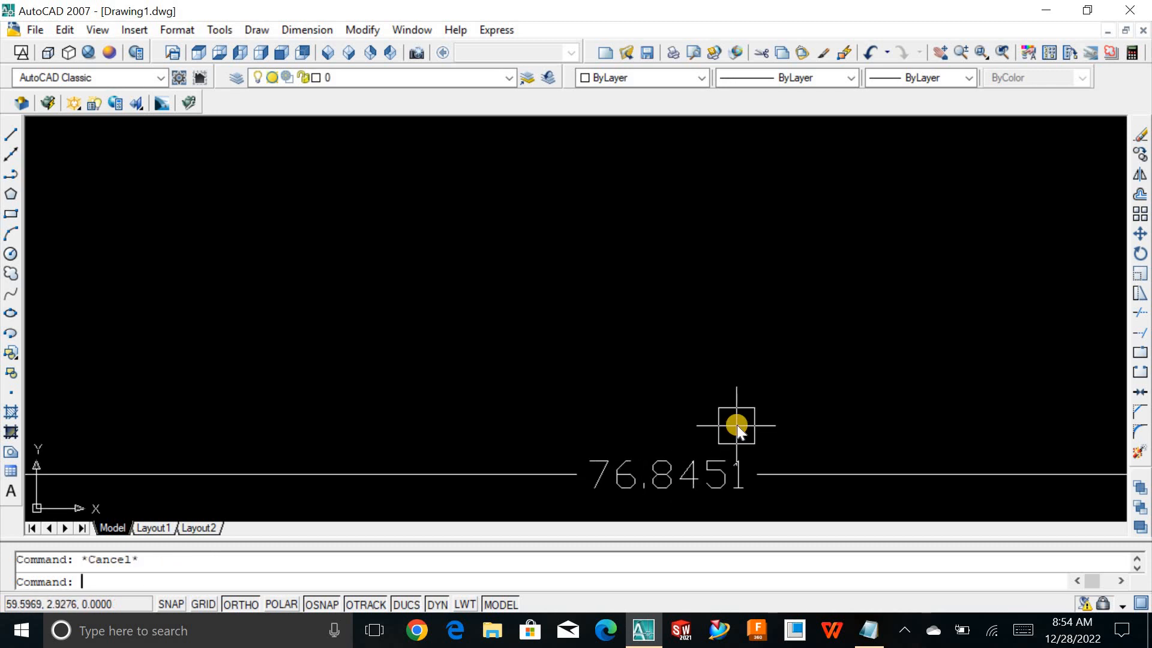
Erase the aligned dimension below the bottom outer wall.
type("z")
key("Return")
type("e")
key("Return")
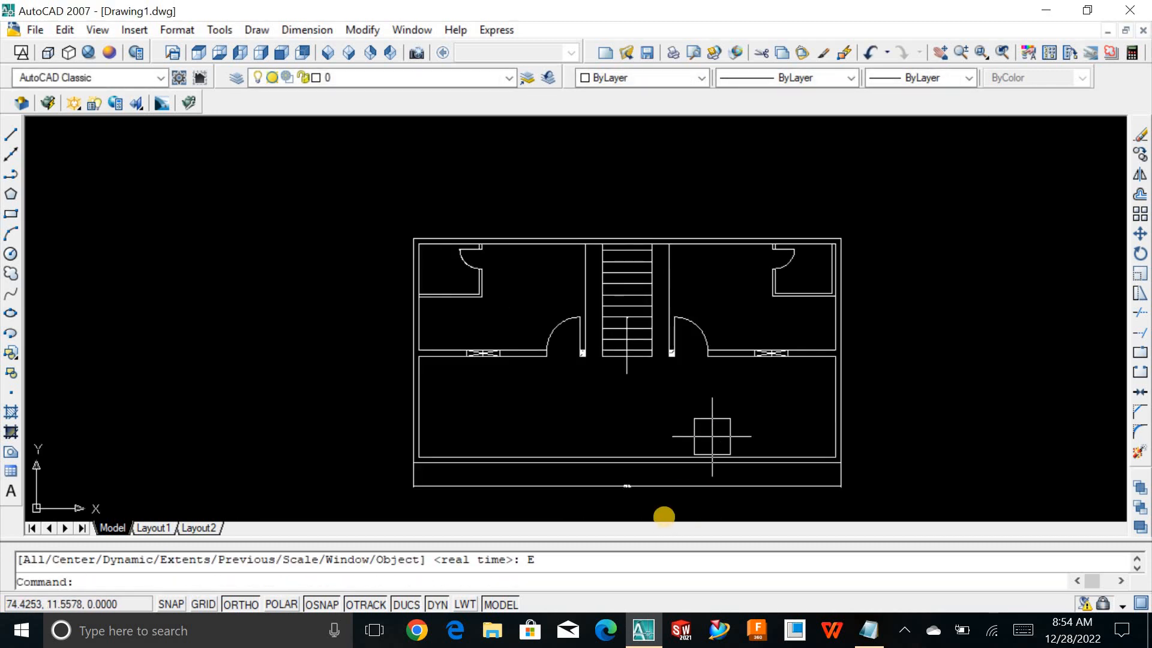
left_click(663, 486)
key("Delete")
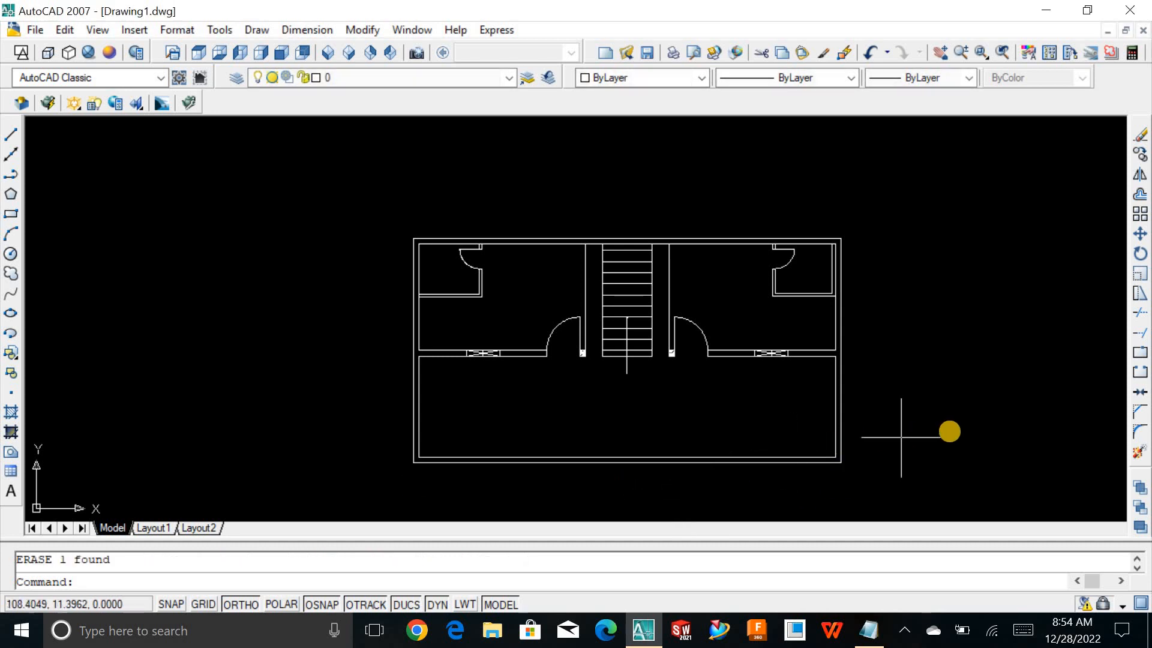
key("Escape")
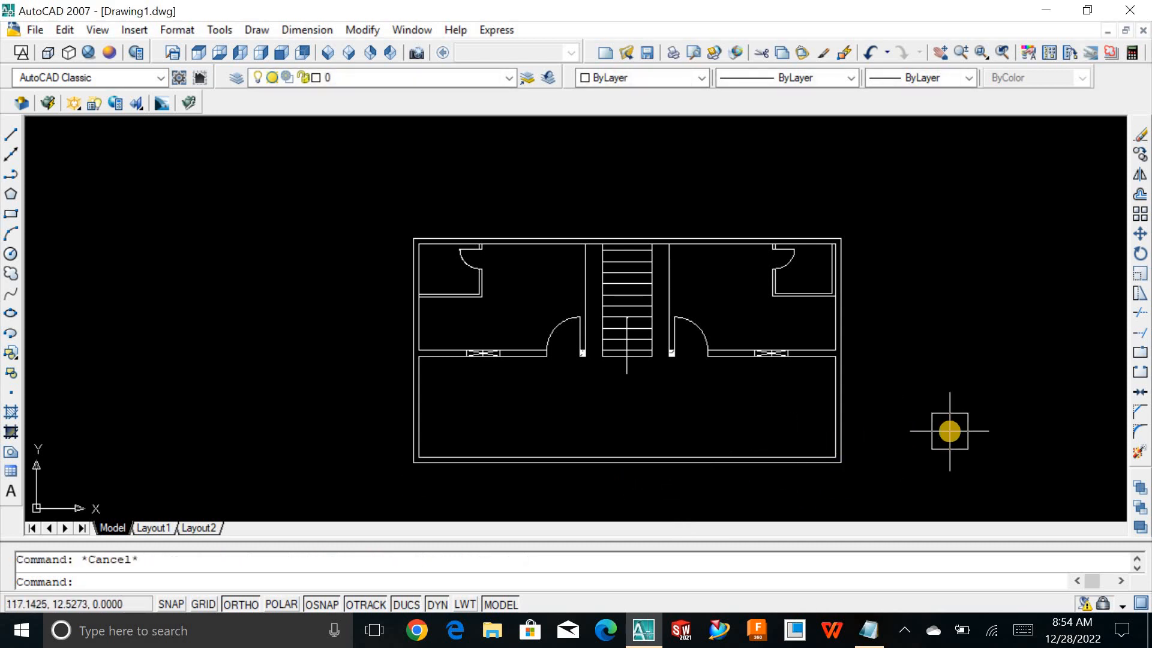
Modify the Standard dimension style by setting the arrow size to 0.3 and increasing the text height.
type("d")
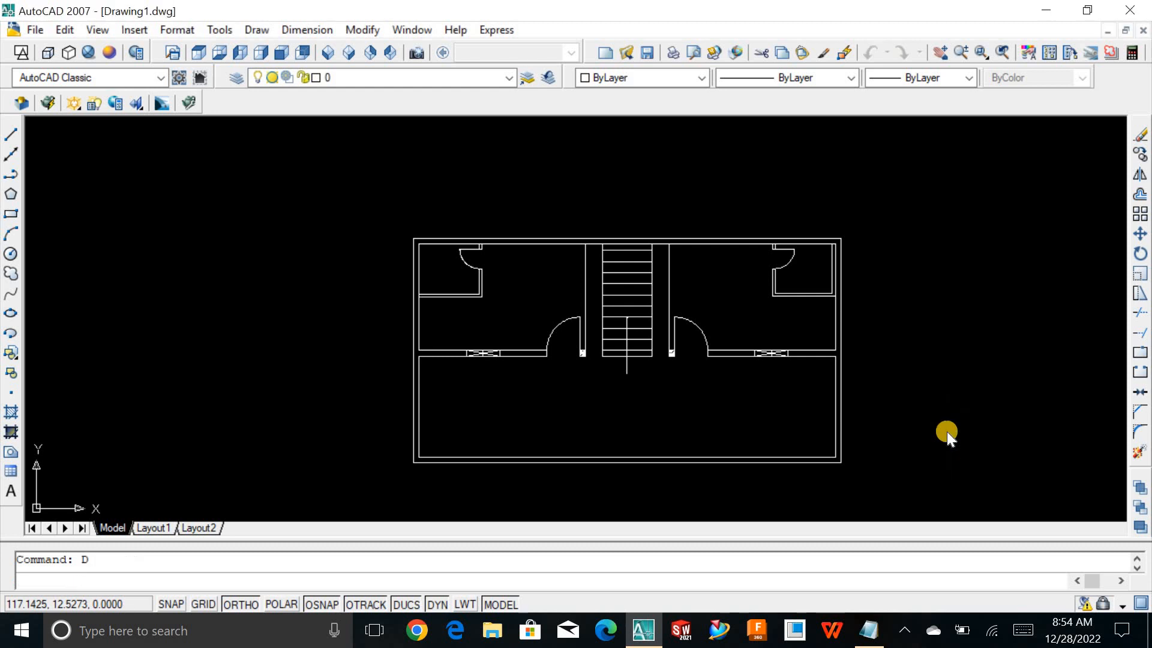
key("Return")
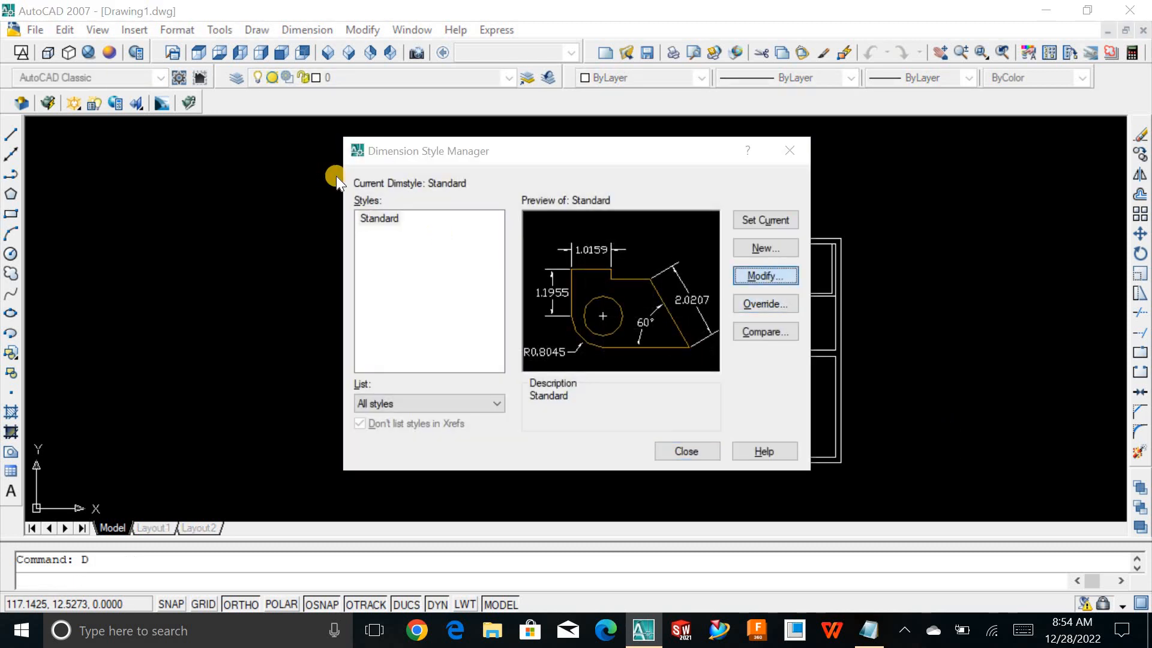
key("Return")
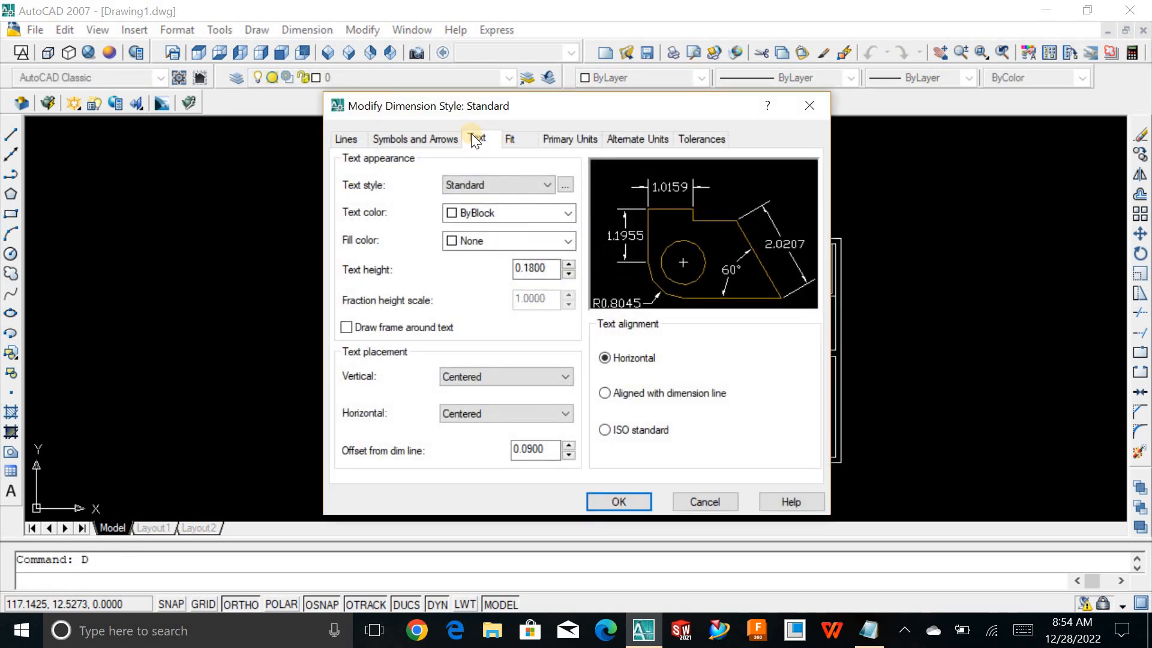
left_click(401, 137)
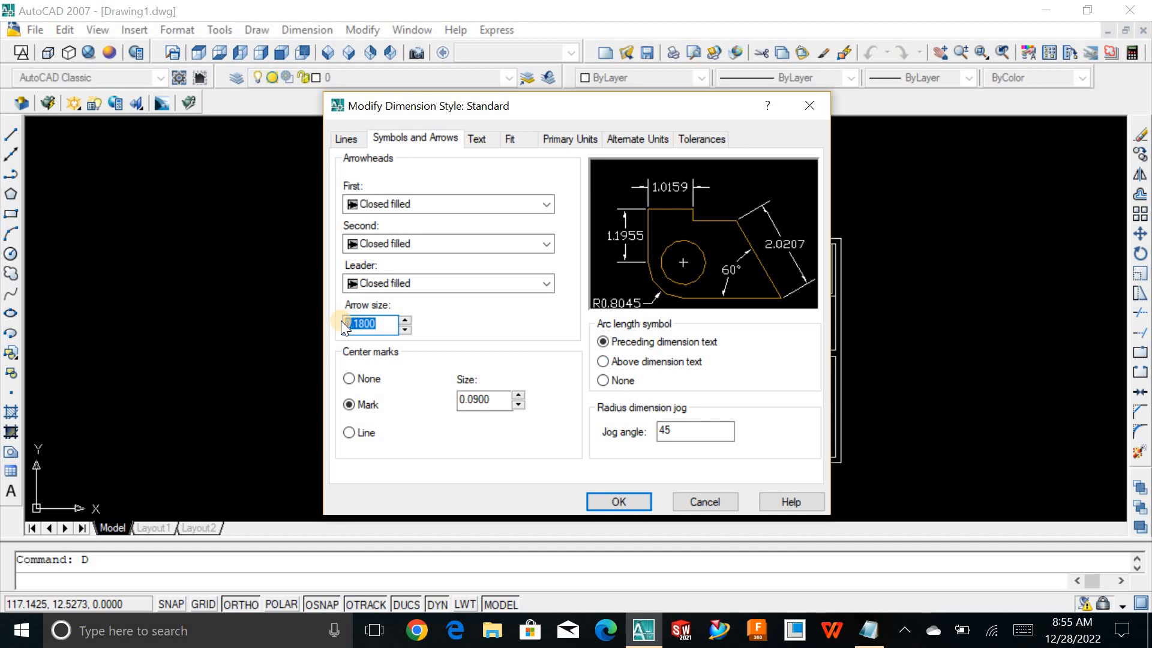
type(".3")
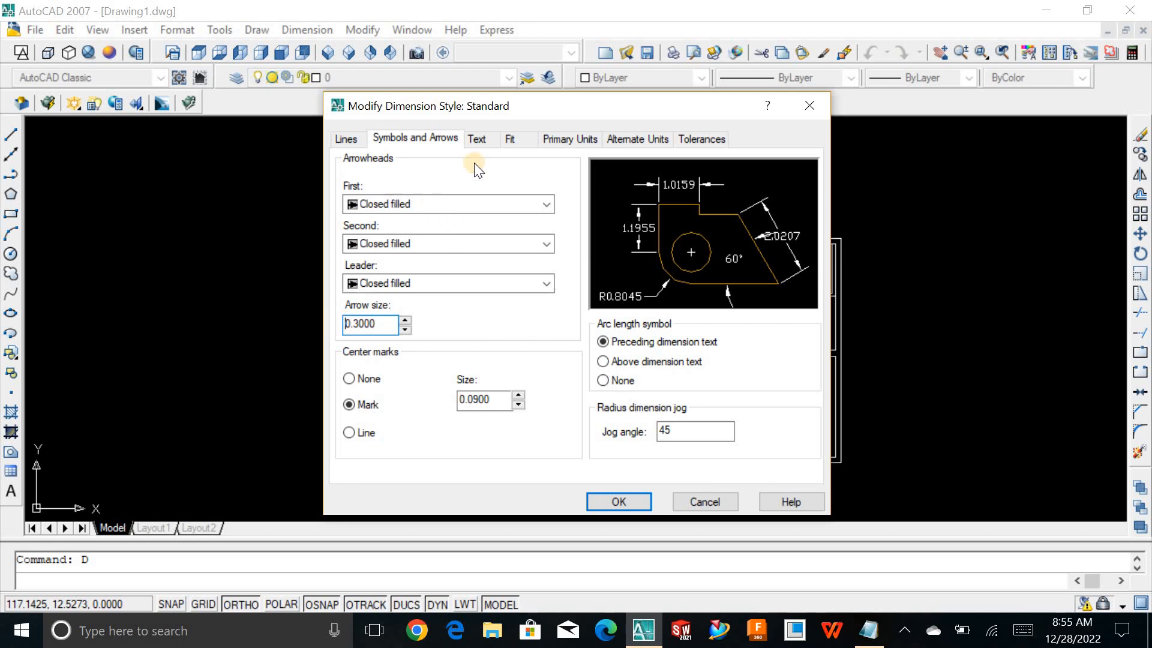
left_click(477, 145)
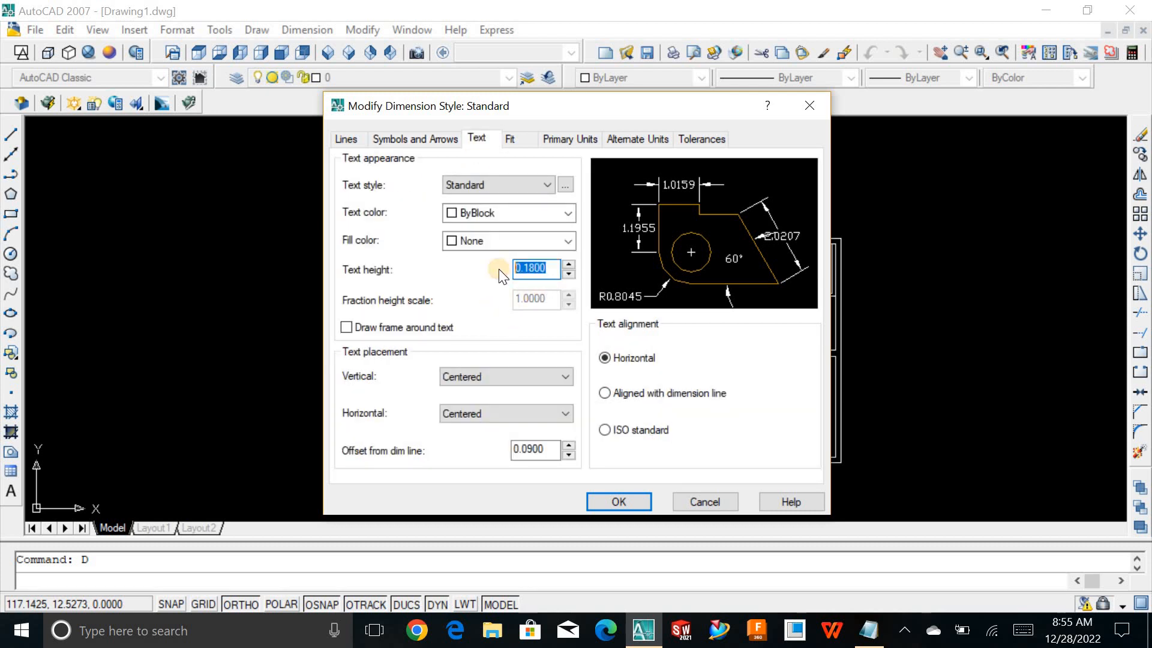
left_click(557, 140)
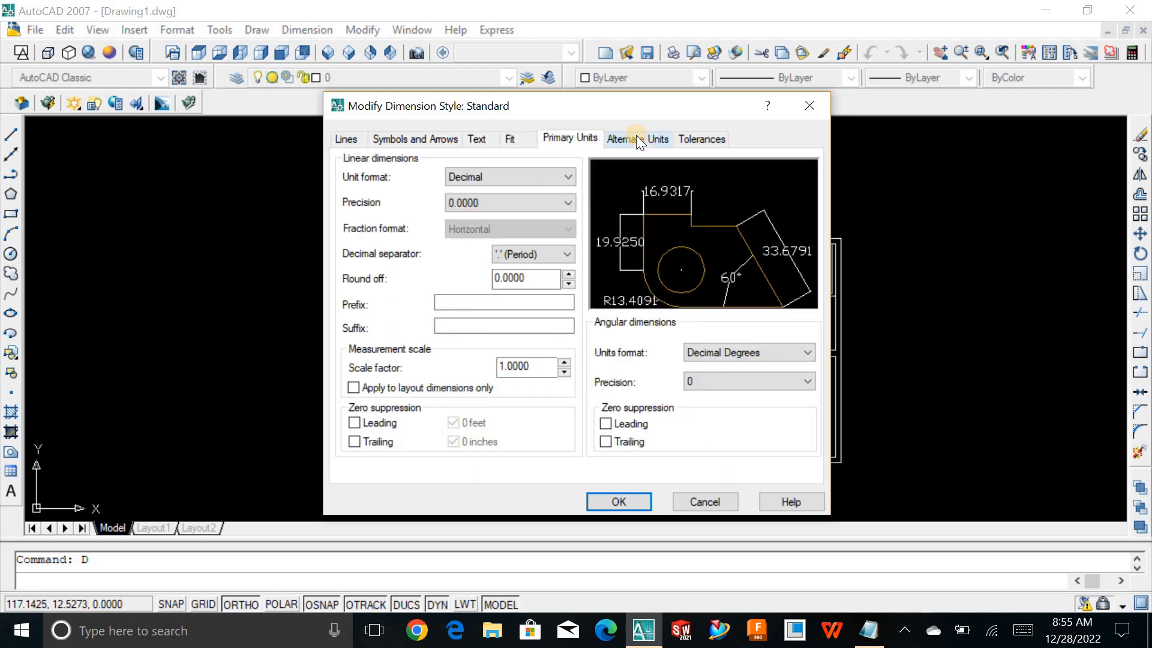
left_click(633, 502)
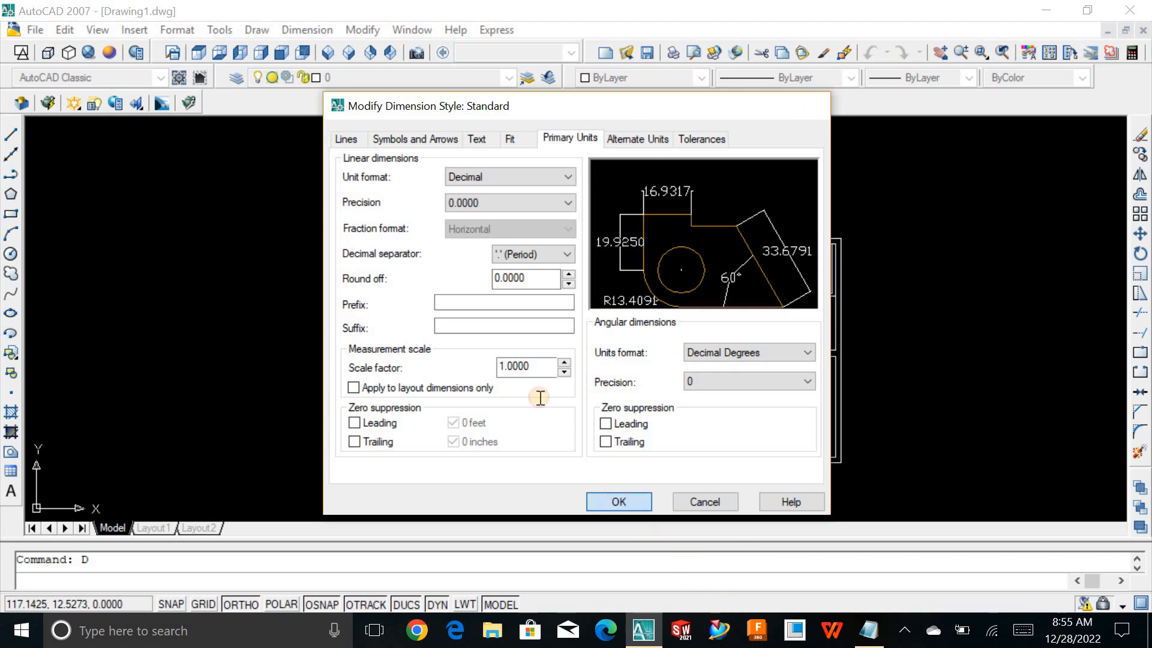
left_click(684, 450)
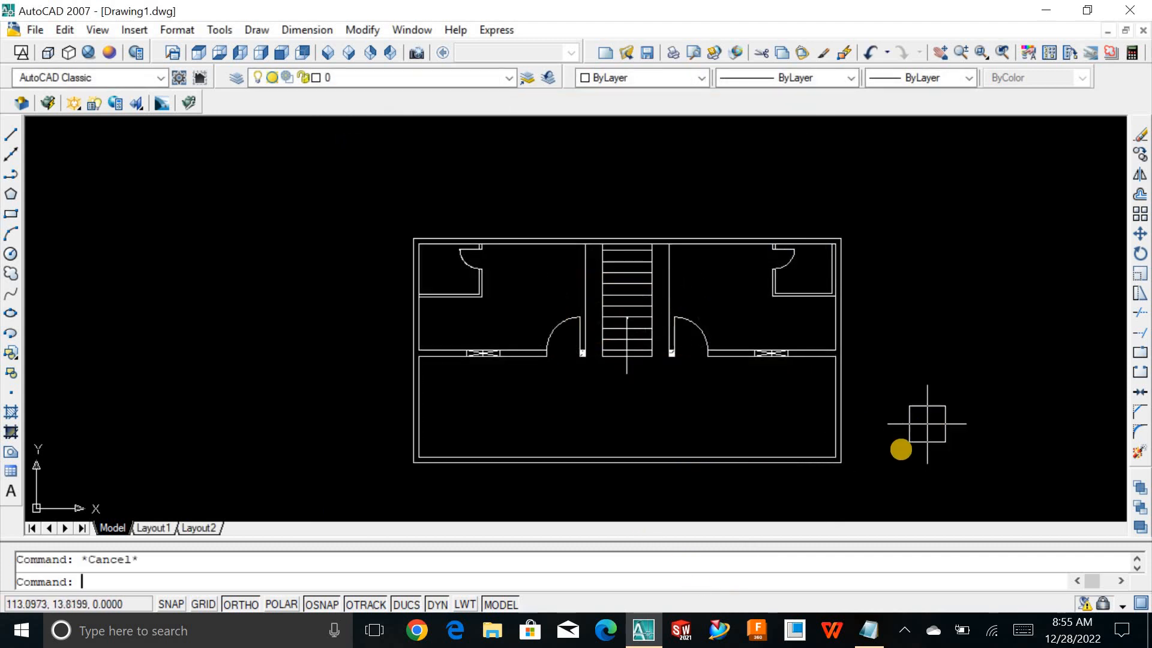
Add an aligned dimension to the bottom outer wall line, with its dimension line just below the plan.
type("dli")
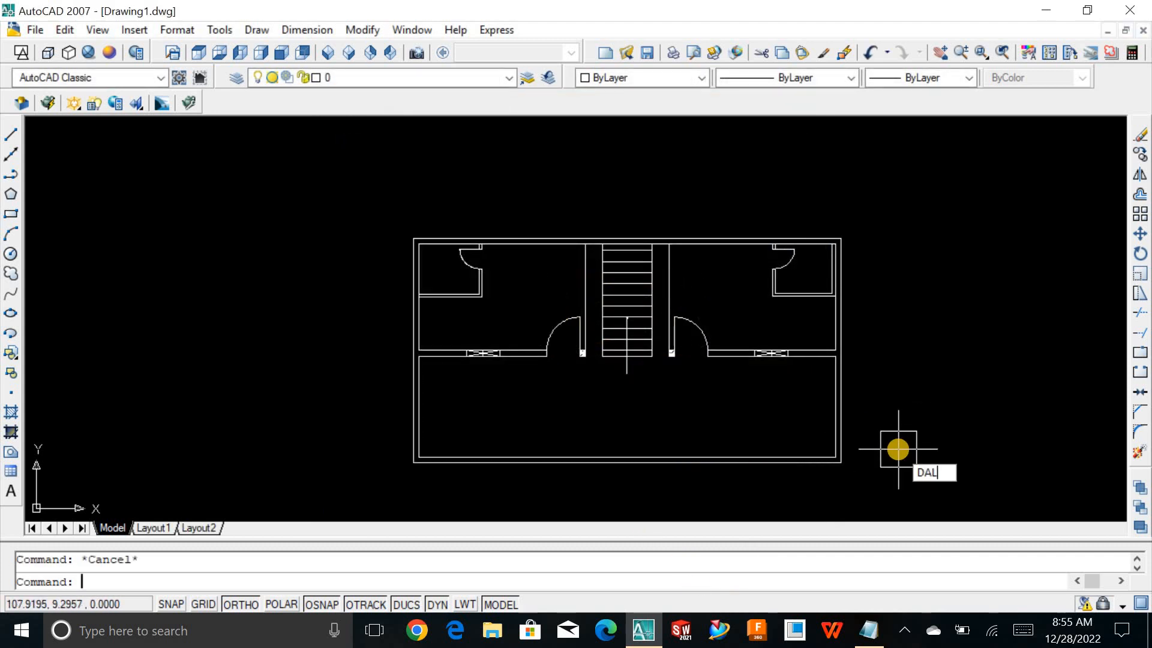
key("Return")
key("Return")
left_click(690, 475)
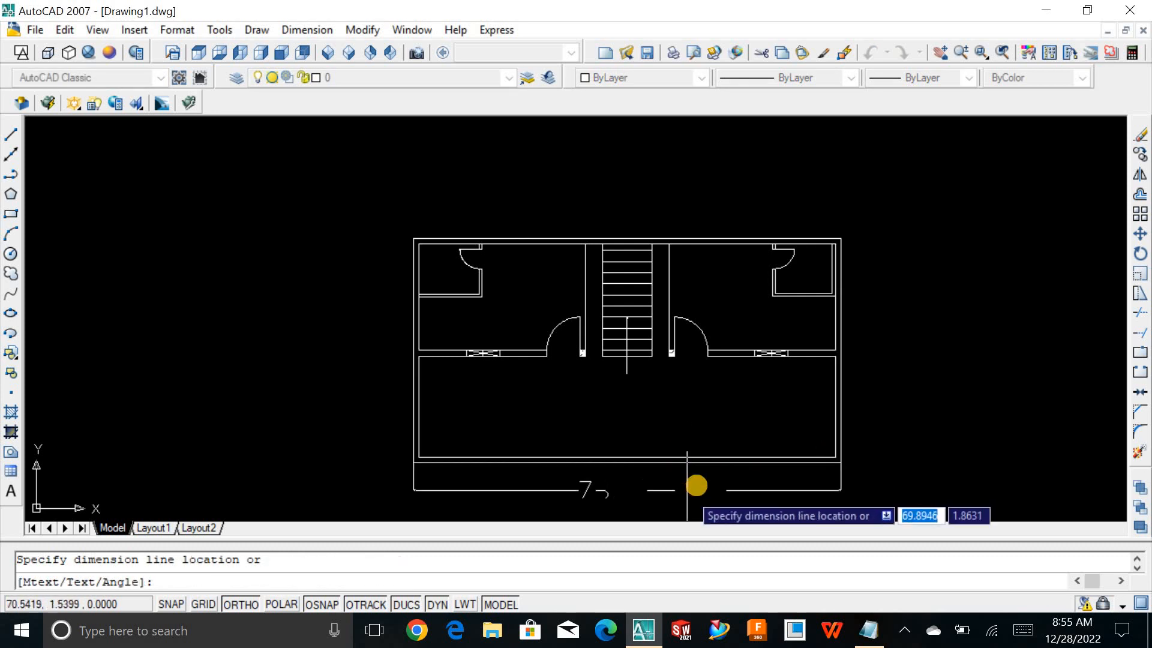
left_click(696, 485)
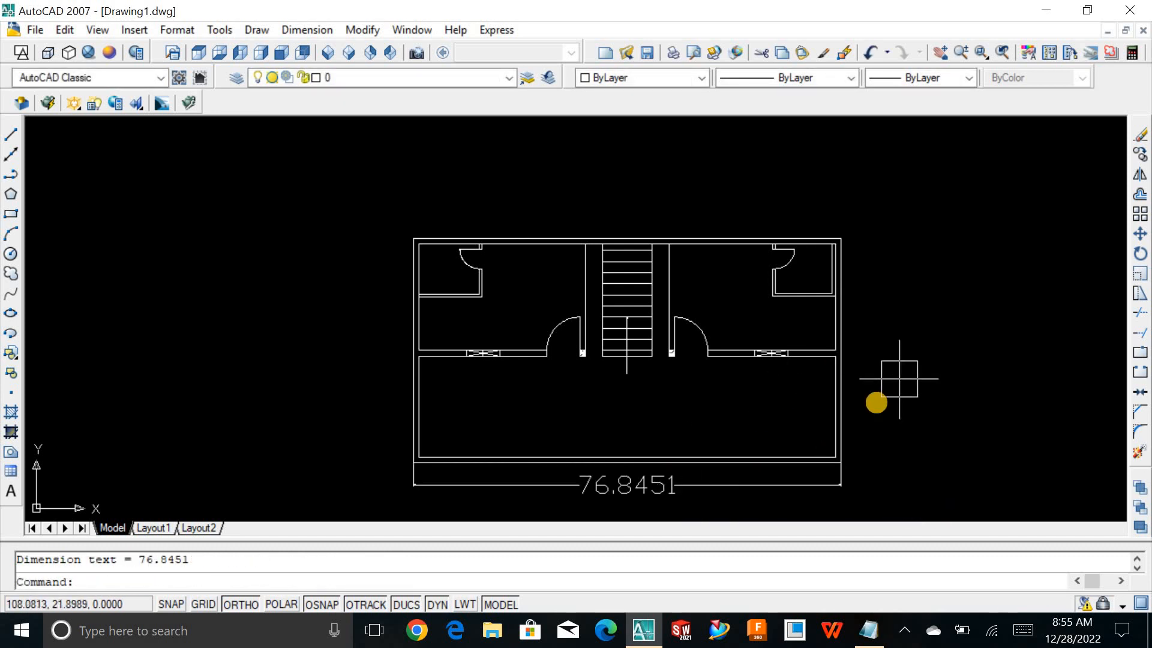
scroll(874, 404, "up", 1)
scroll(874, 403, "down", 1)
key("Escape")
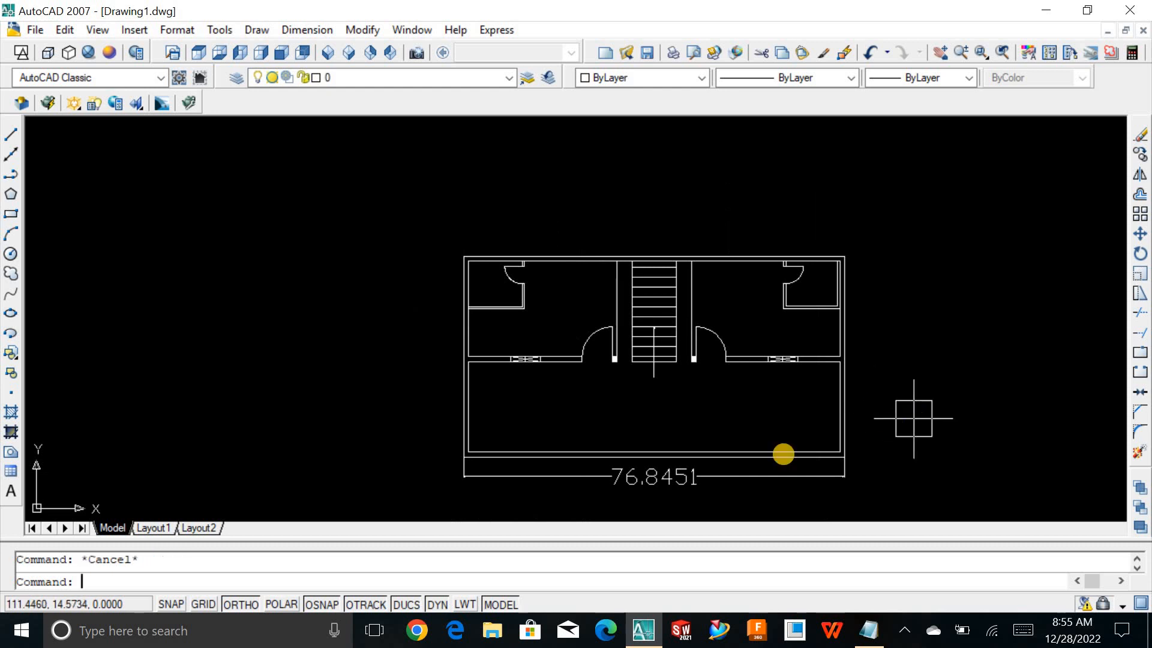
Change the color of the dimension below the plan to Red in its properties and close the properties.
left_click(646, 486)
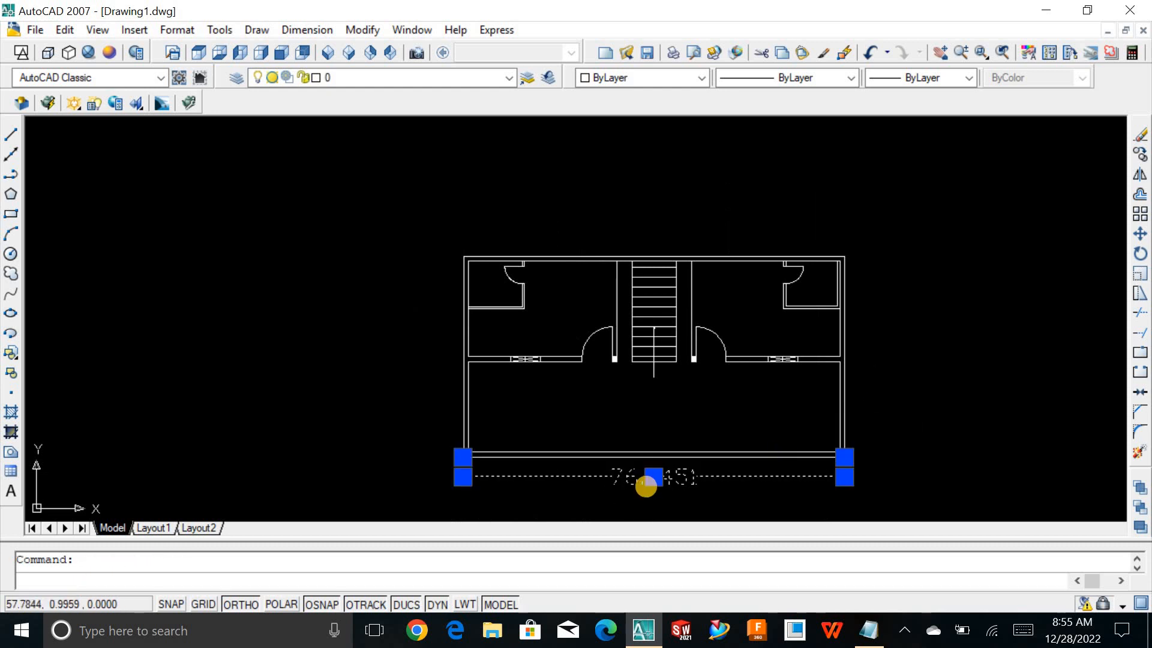
double_click(629, 484)
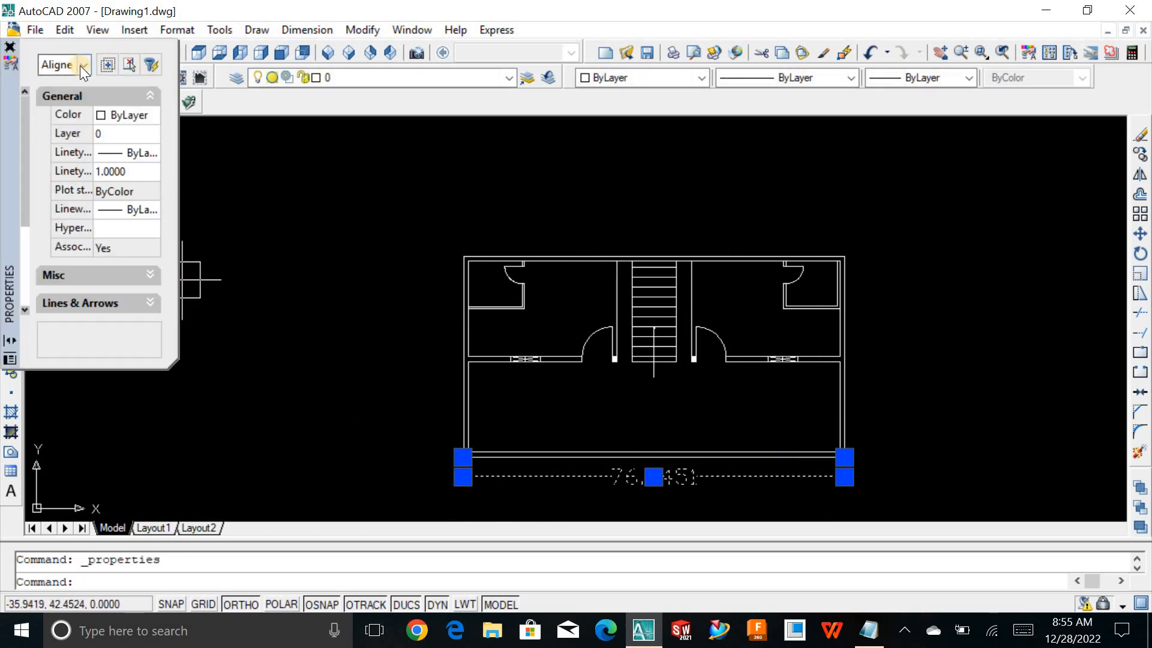
left_click(103, 120)
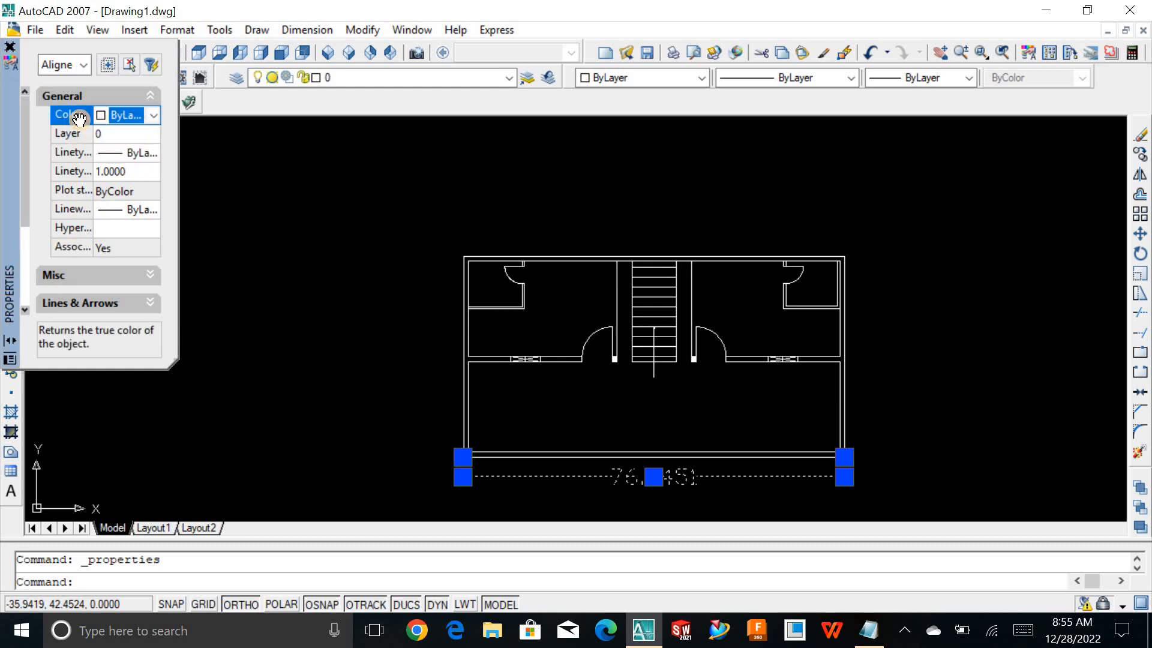
left_click(98, 119)
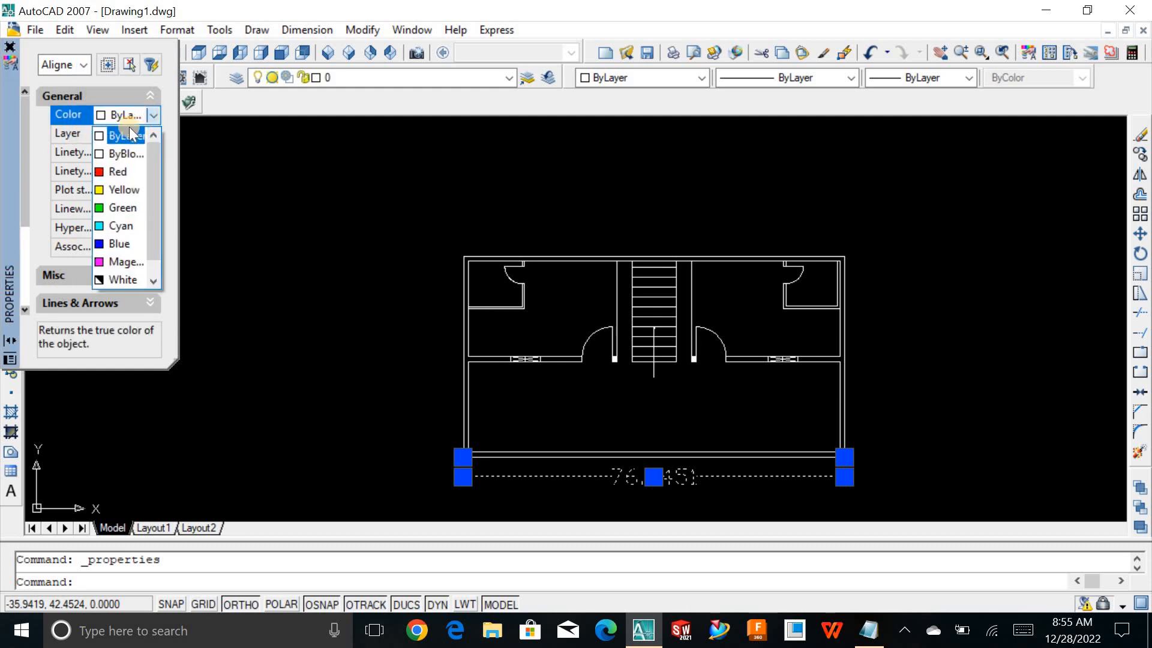
left_click(107, 171)
key("Escape")
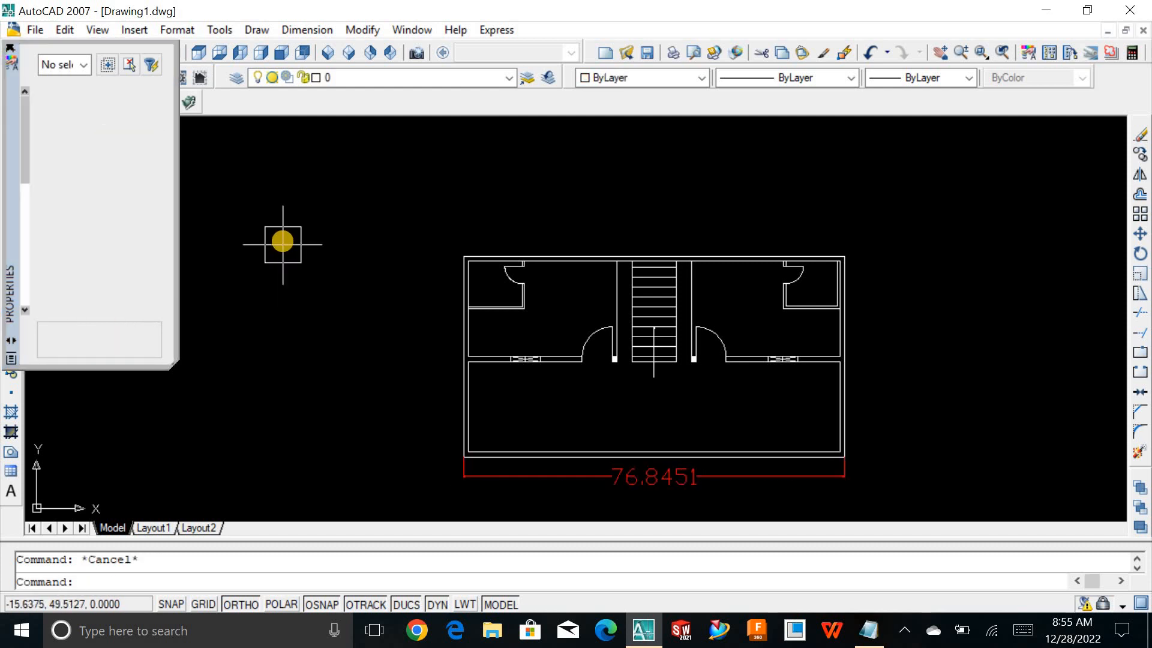
left_click(9, 52)
Add an aligned dimension to the right outer wall line, with its dimension line outside the plan.
scroll(955, 416, "up", 2)
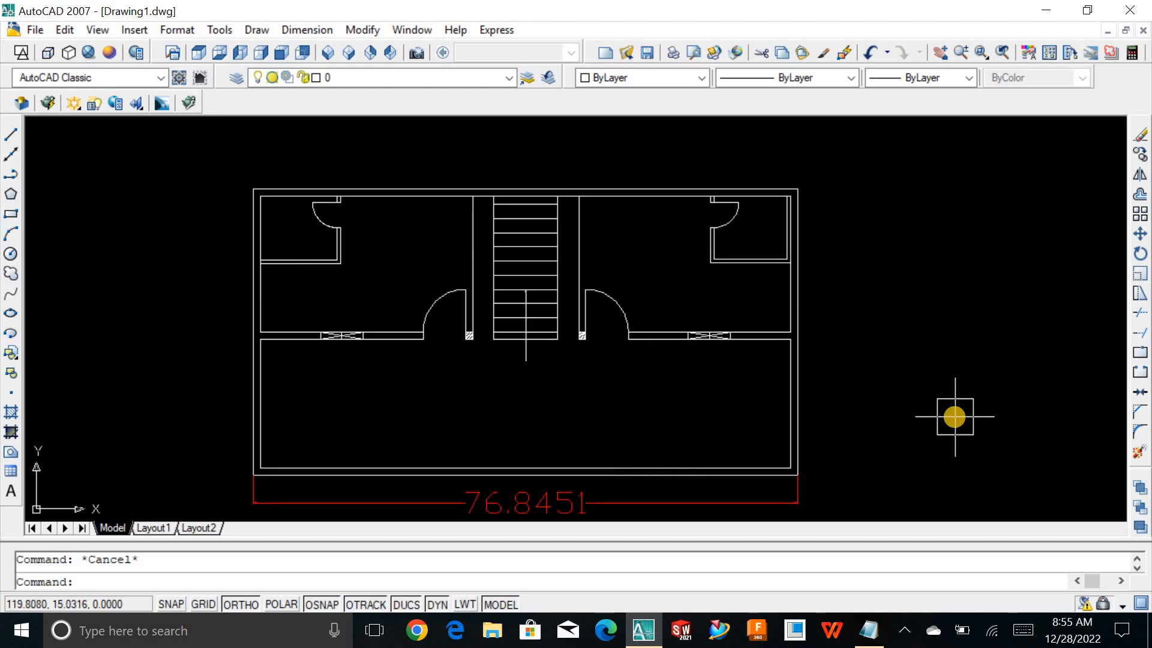
type("dli")
key("Return")
key("Return")
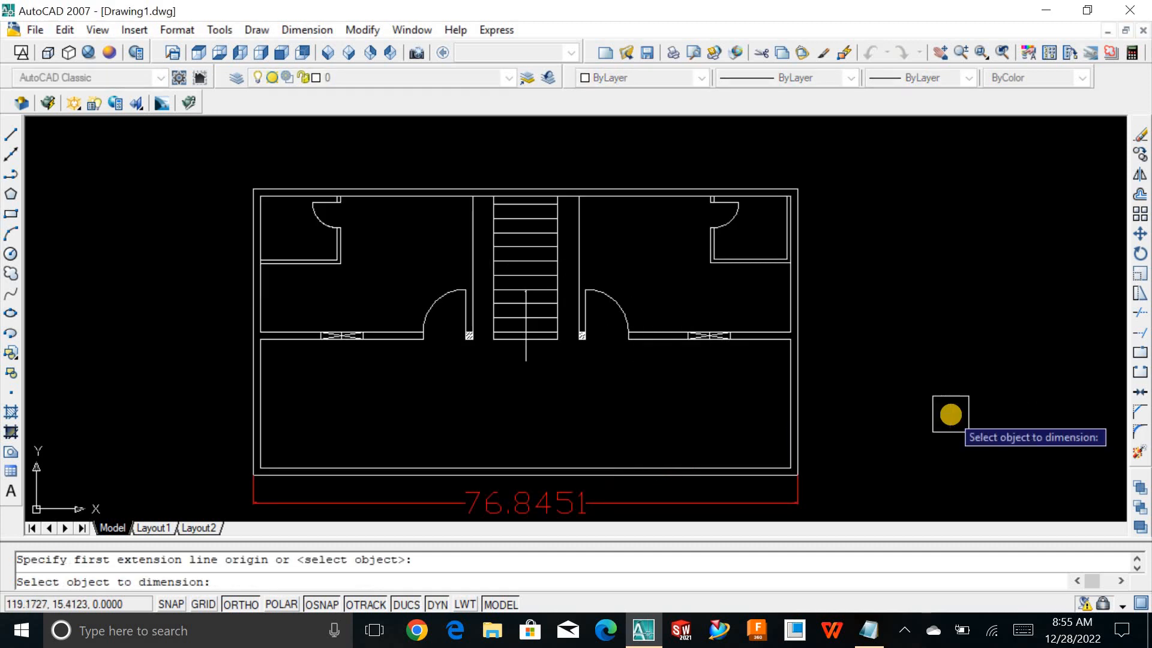
left_click(802, 362)
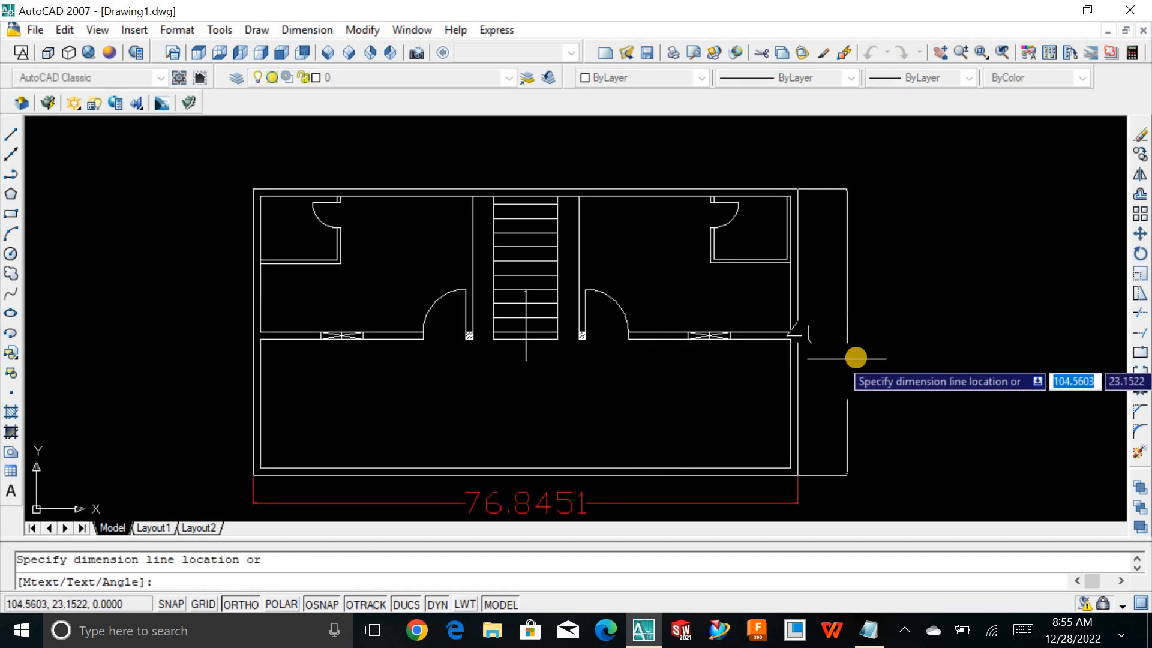
left_click(880, 356)
type("dal")
key("Return")
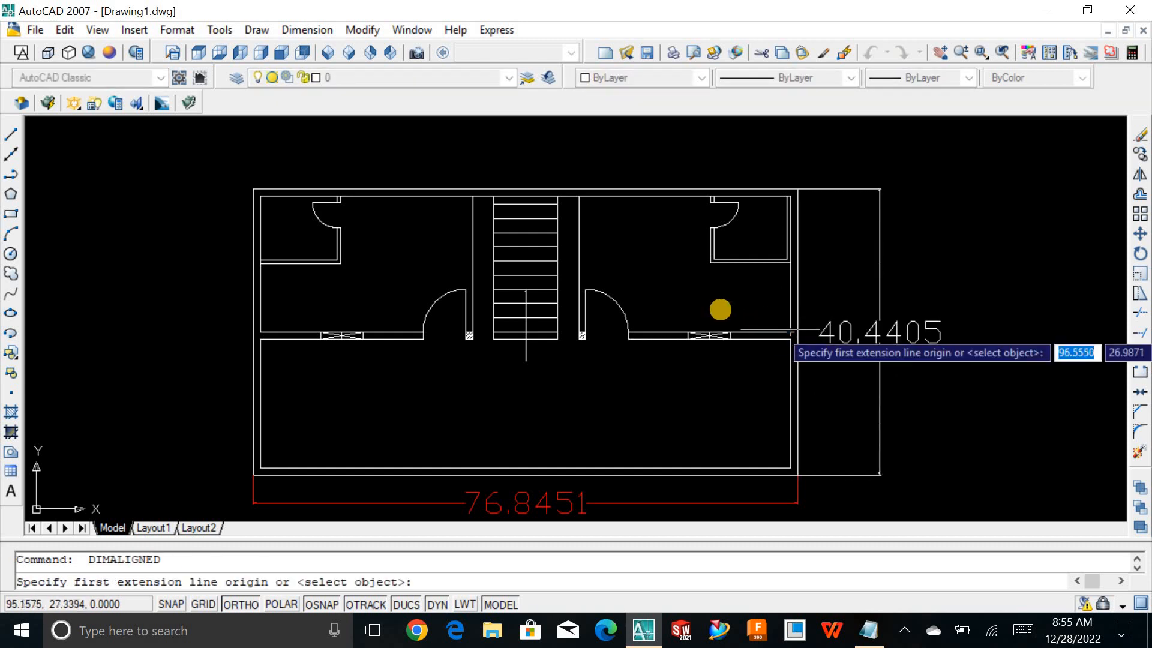
key("Return")
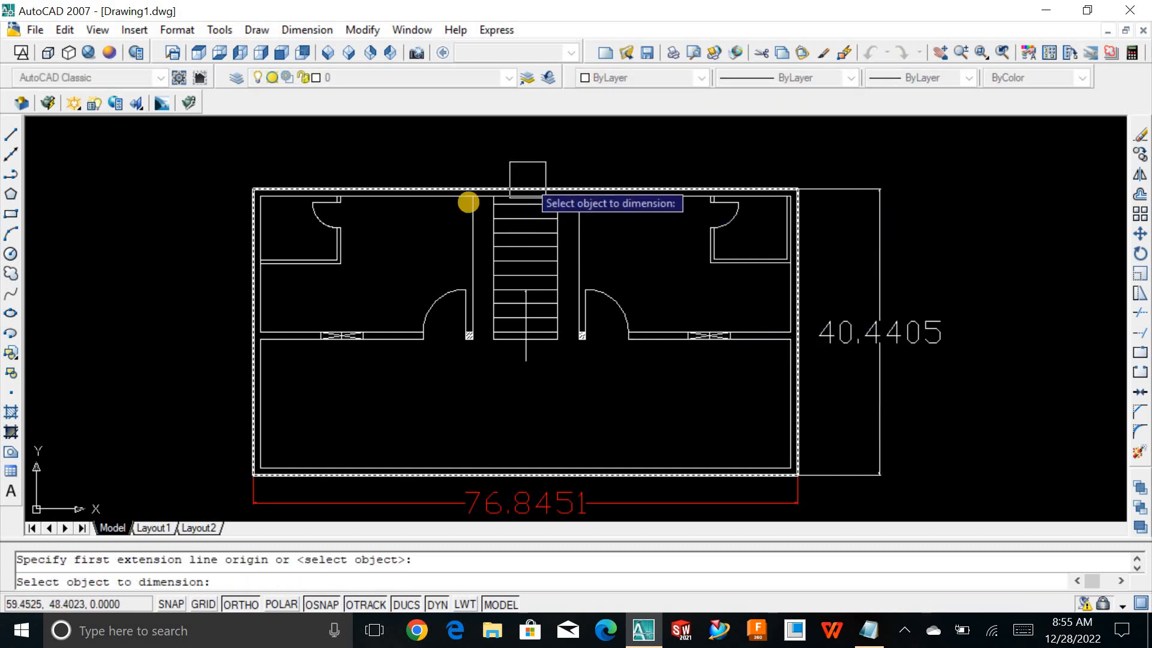
scroll(274, 257, "up", 3)
scroll(282, 264, "down", 2)
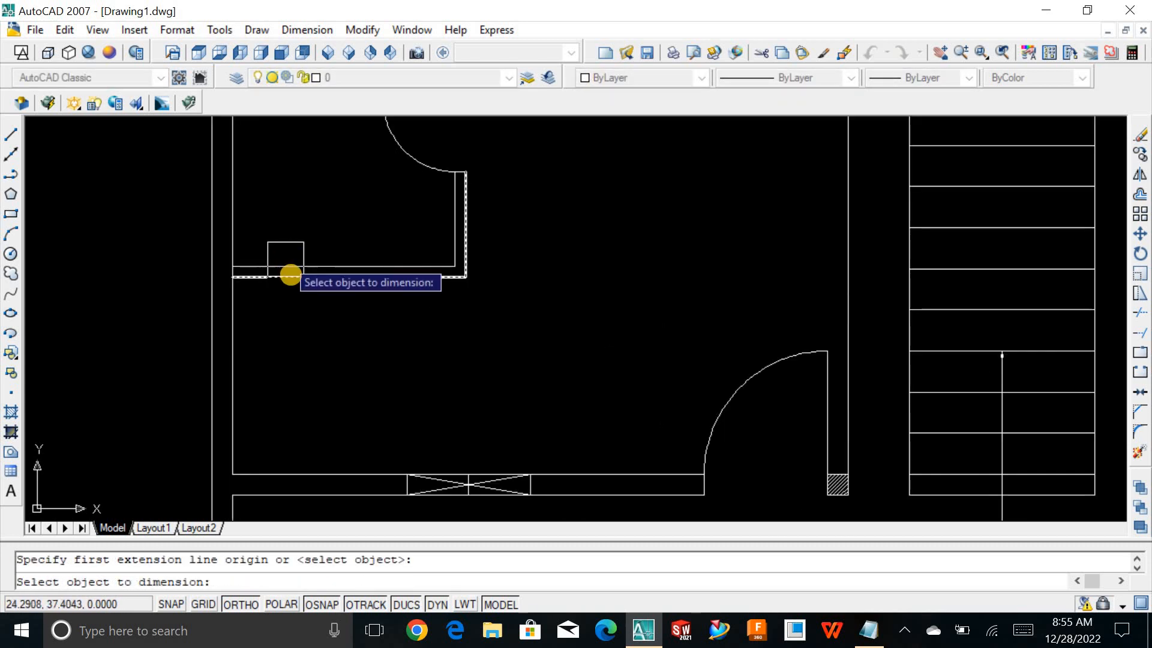
scroll(593, 351, "down", 4)
key("Escape")
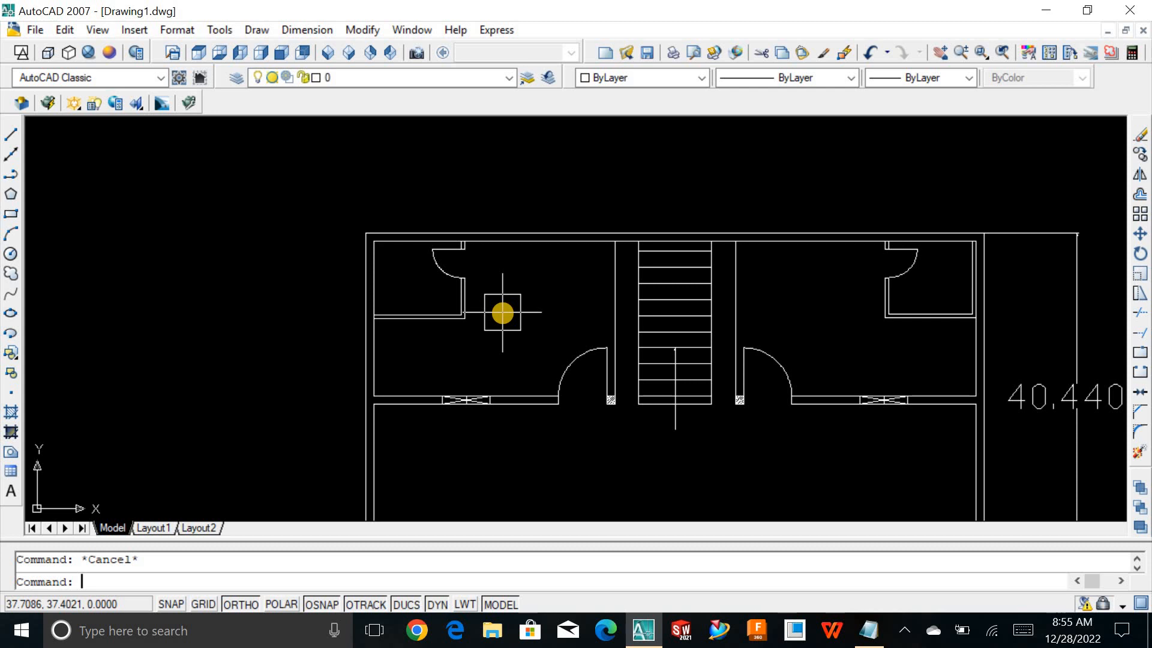
Try to add a linear dimension across the upper-left room, from its inner left corner to the wall beside the stairs.
type("dli")
key("Return")
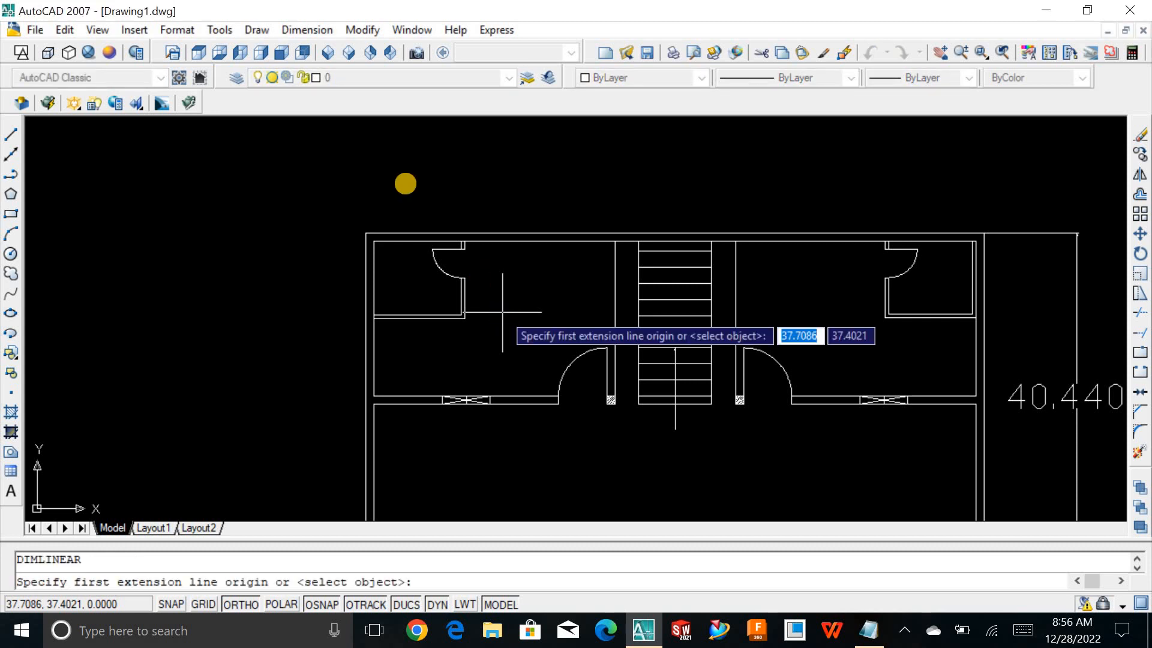
scroll(414, 243, "up", 3)
left_click(330, 232)
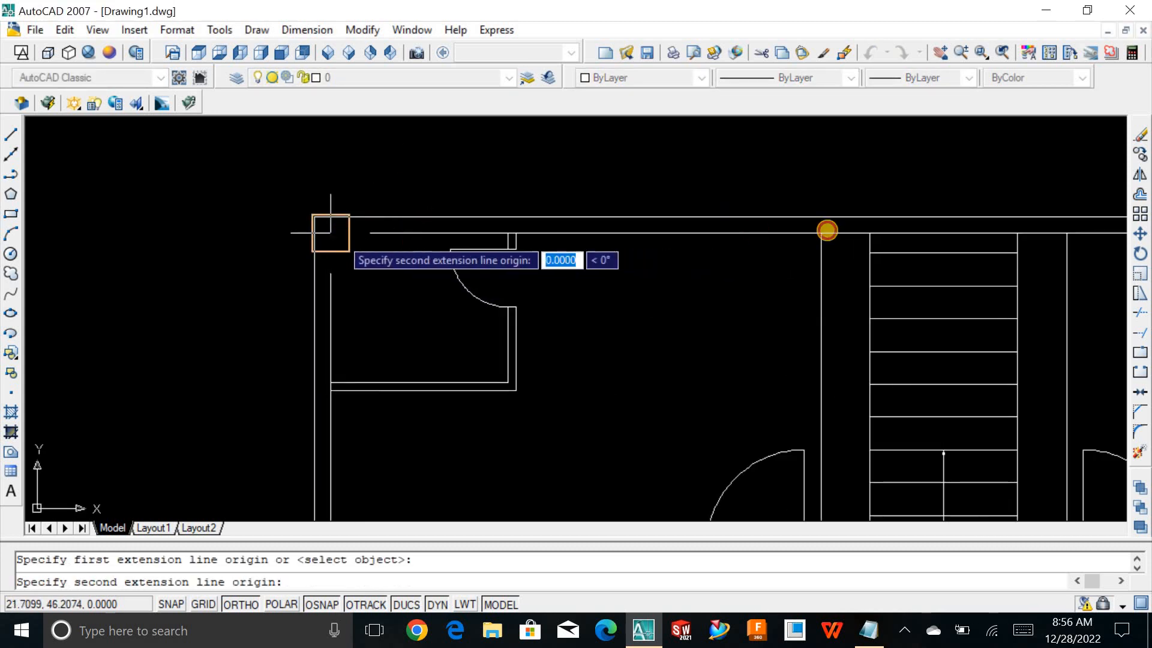
left_click(823, 232)
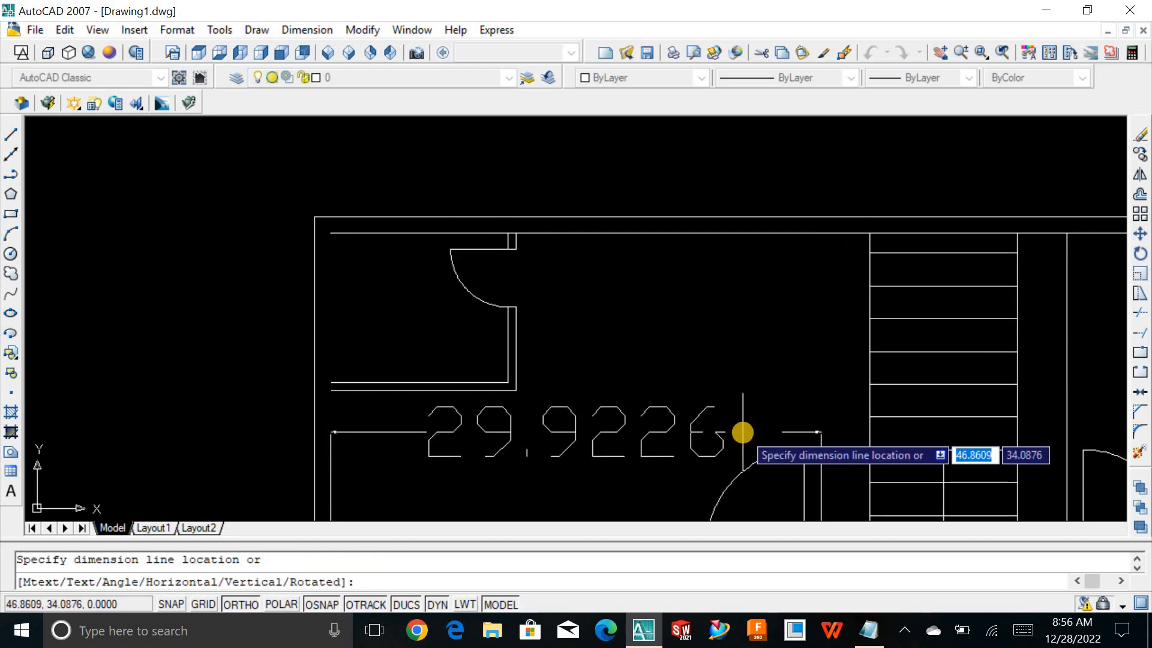
key("Escape")
Increase the arrow size in the Standard dimension style and apply the change.
type("d")
key("Return")
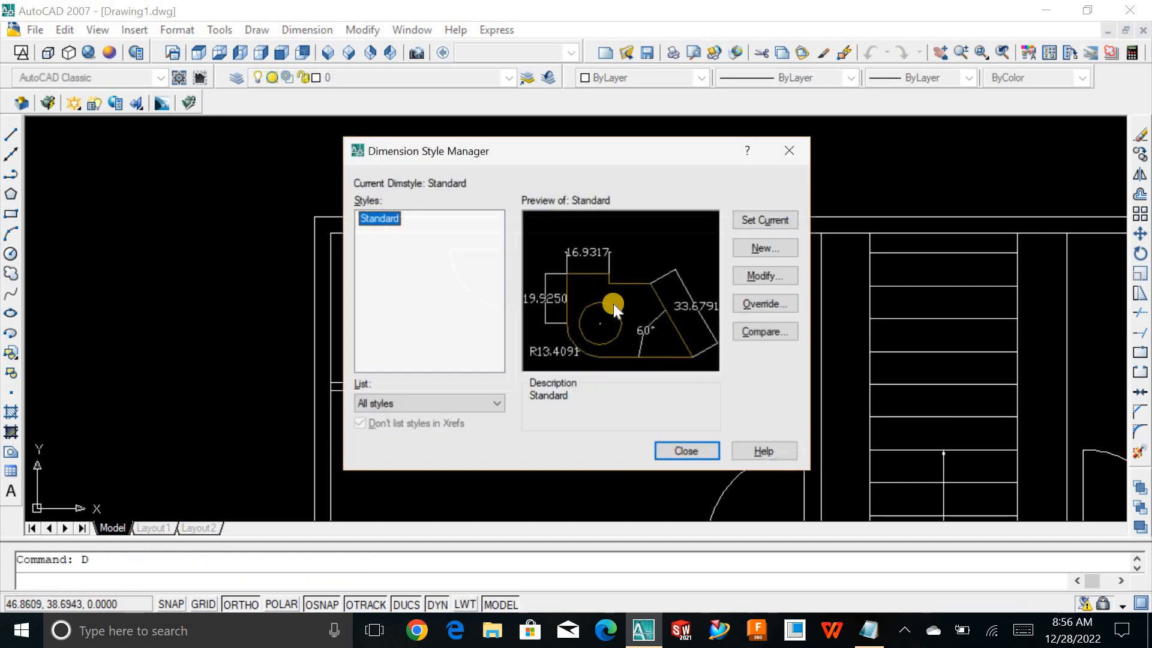
left_click(795, 275)
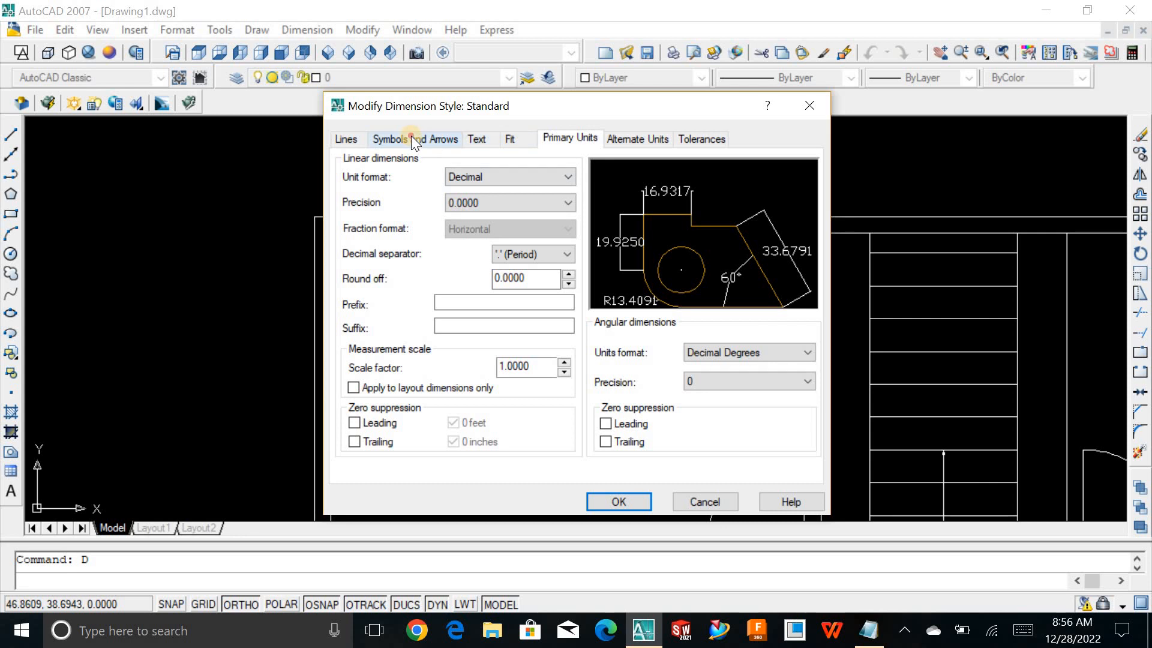
left_click(412, 138)
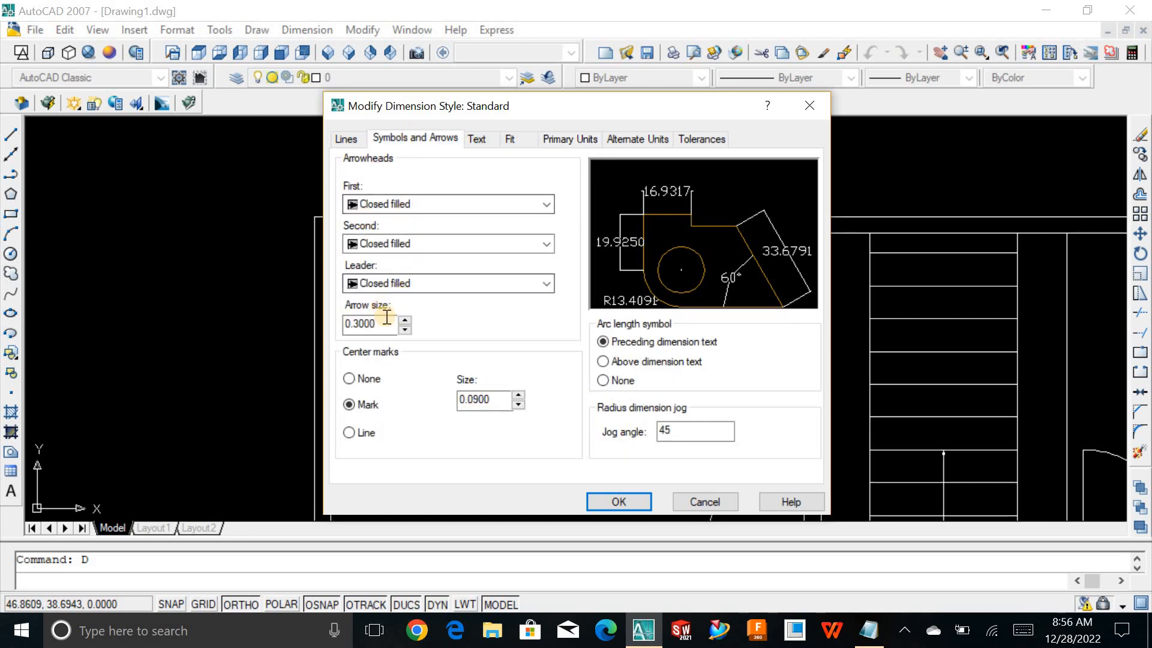
left_click(603, 499)
left_click(691, 452)
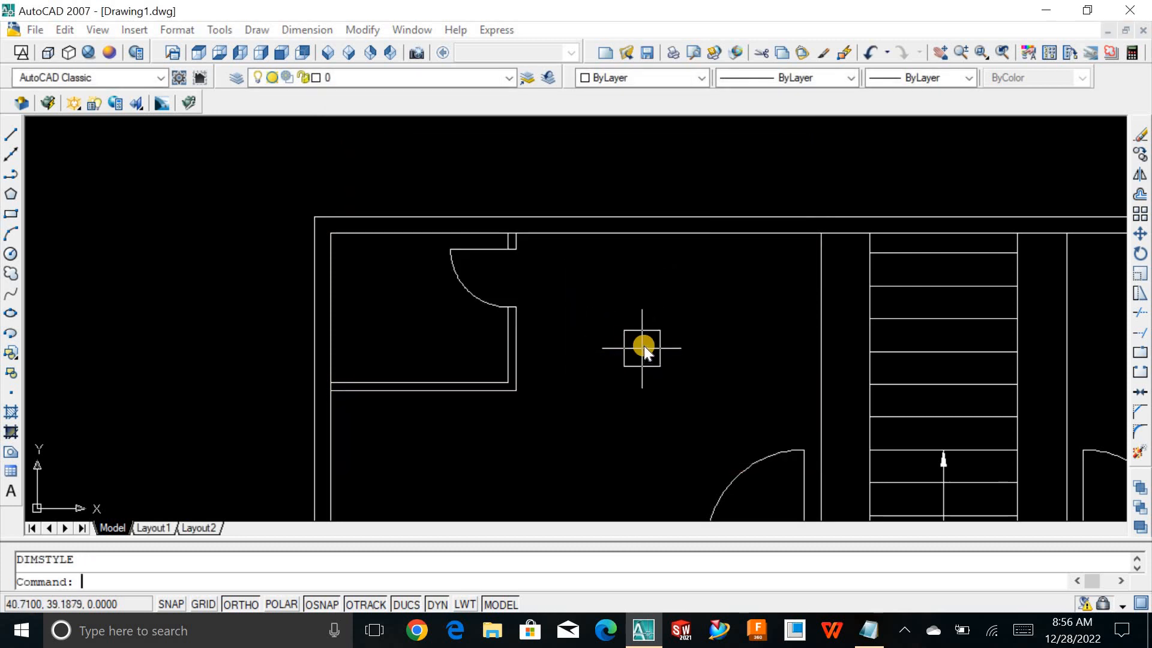
Show the whole drawing and erase the aligned dimension beside the right outer wall.
type("z")
key("Return")
type("e")
key("Return")
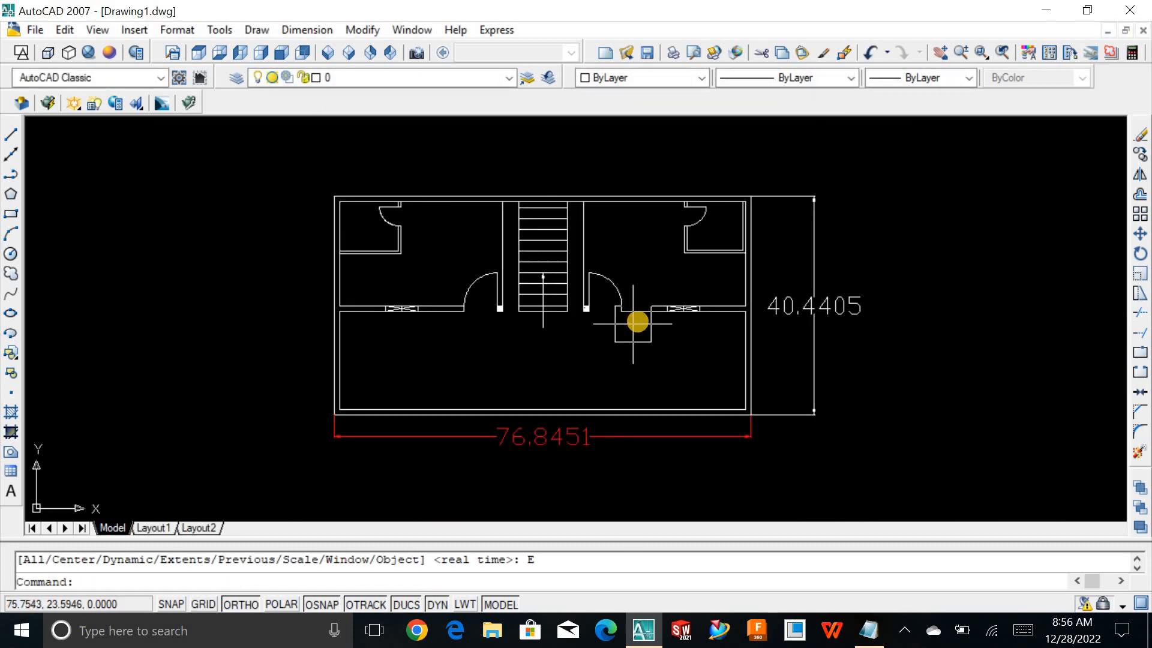
key("Escape")
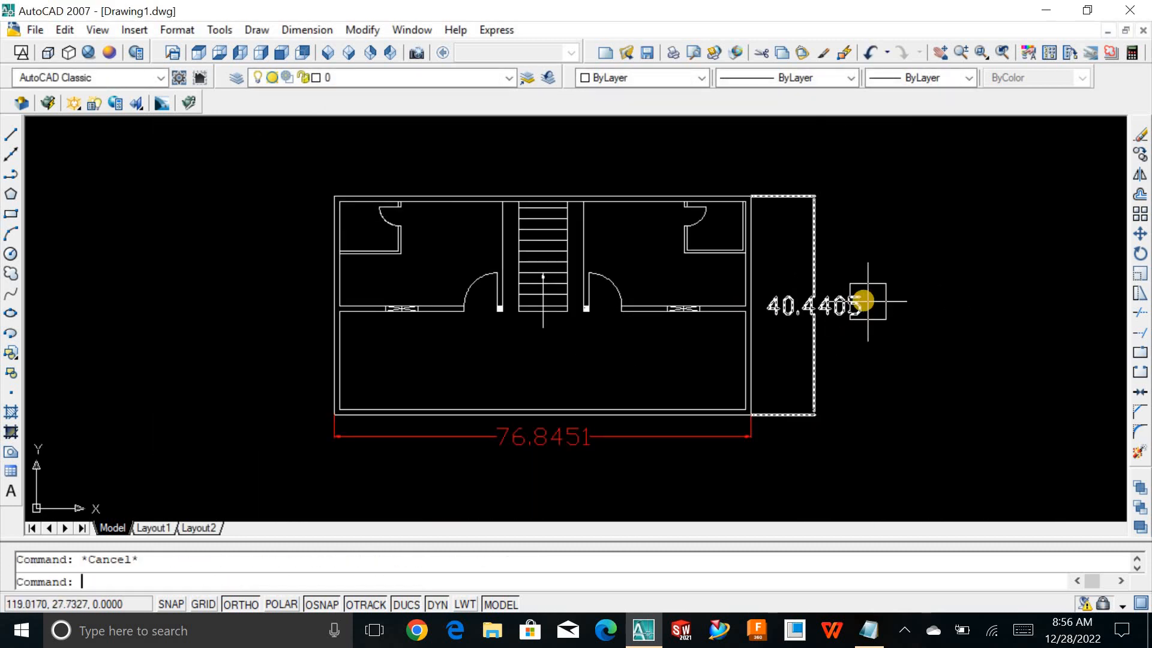
left_click(833, 305)
key("Delete")
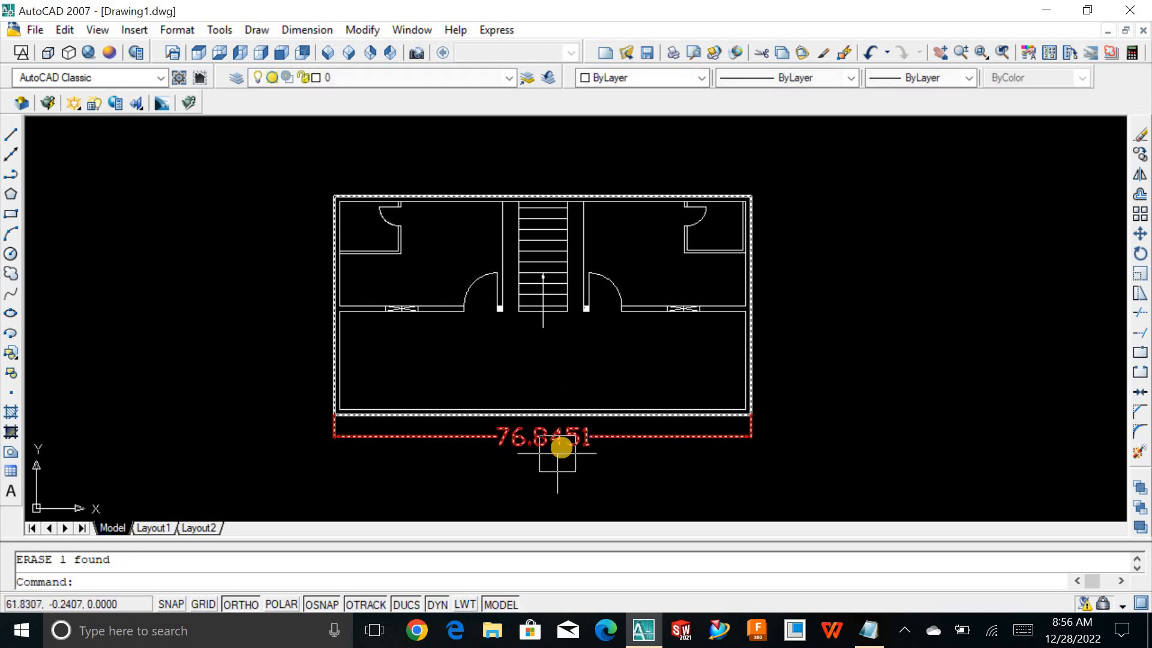
Erase the horizontal dimension below the plan's lower outer wall.
left_click(563, 445)
key("Delete")
key("Escape")
Modify the Standard dimension style to use a text height of 1.5000.
type("d")
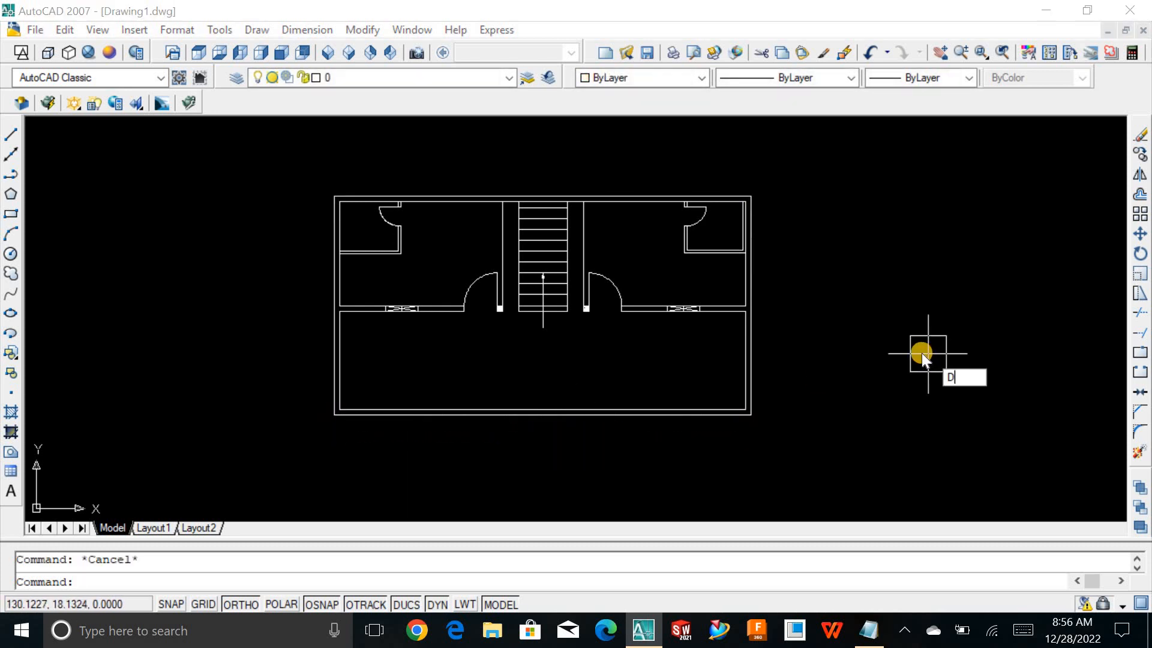
key("Return")
left_click(774, 278)
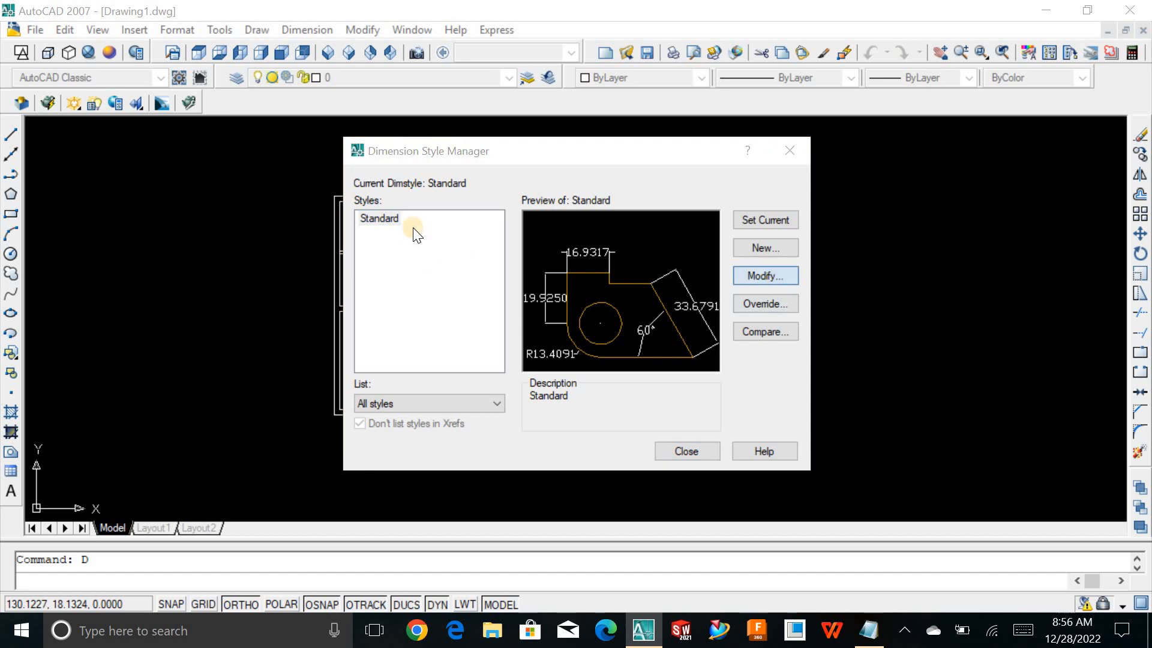
left_click(476, 139)
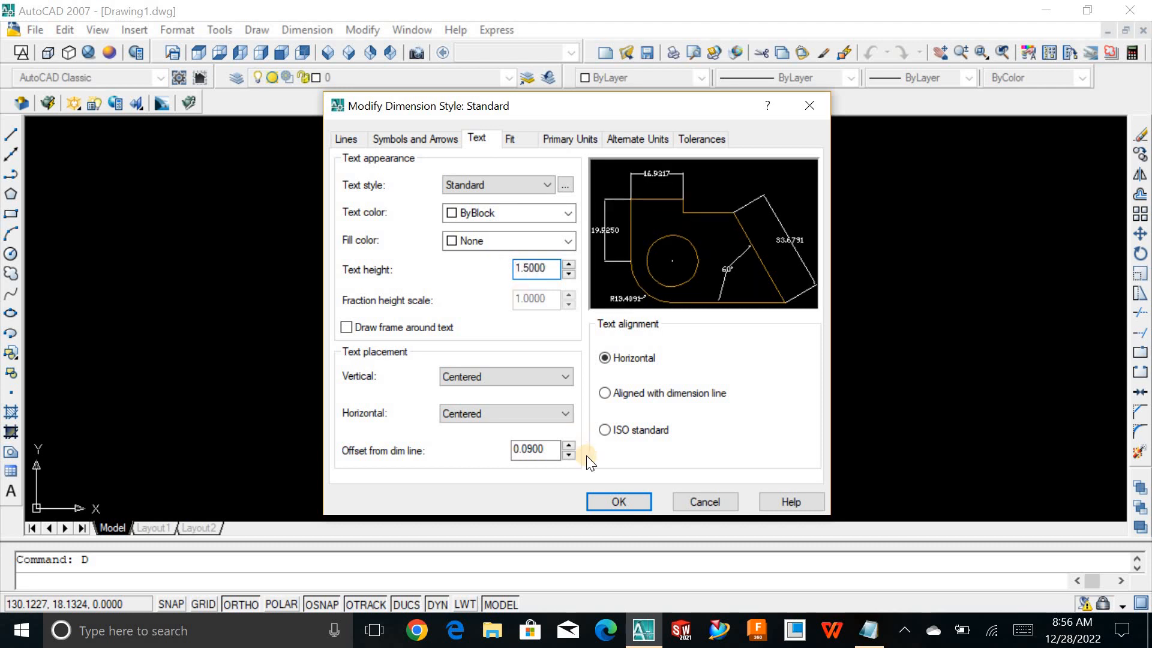
left_click(635, 491)
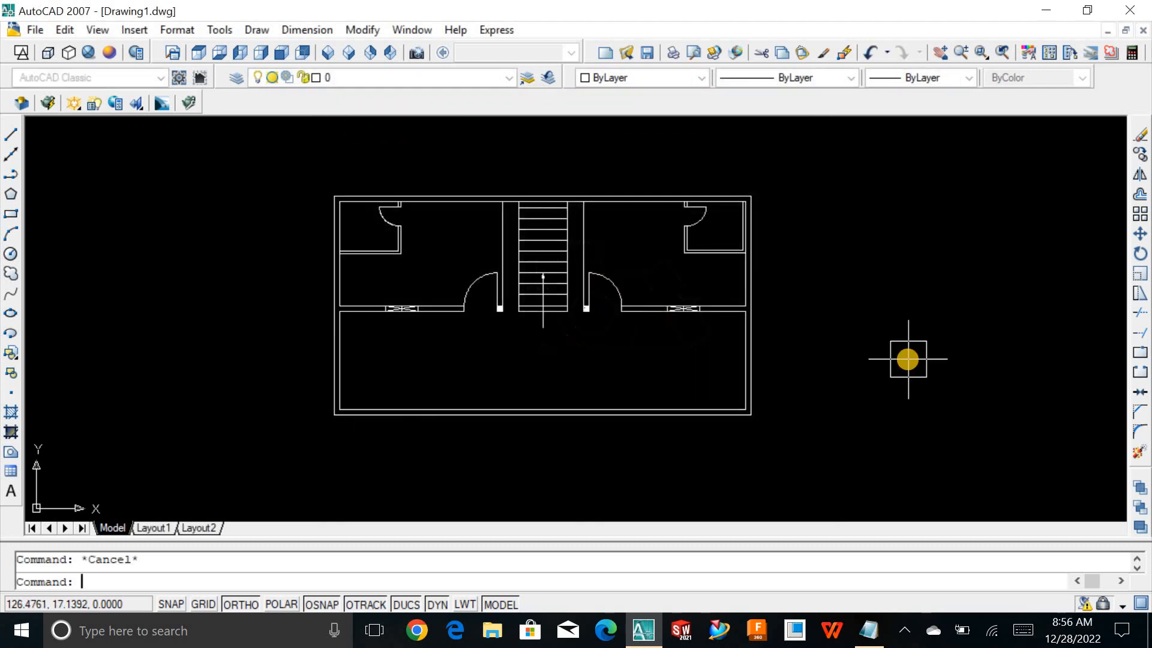
Add an aligned dimension to the right outer wall line, placing its dimension line outside the plan.
type("z")
key("Return")
key("Return")
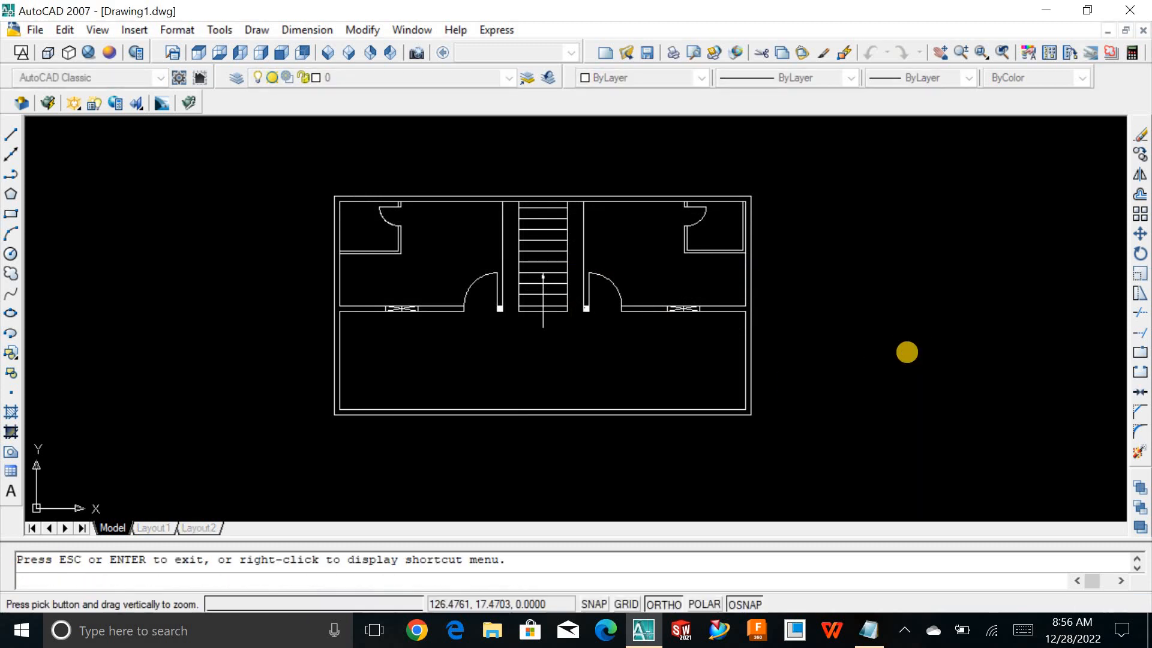
key("Escape")
type("z")
key("Return")
type("e")
key("Return")
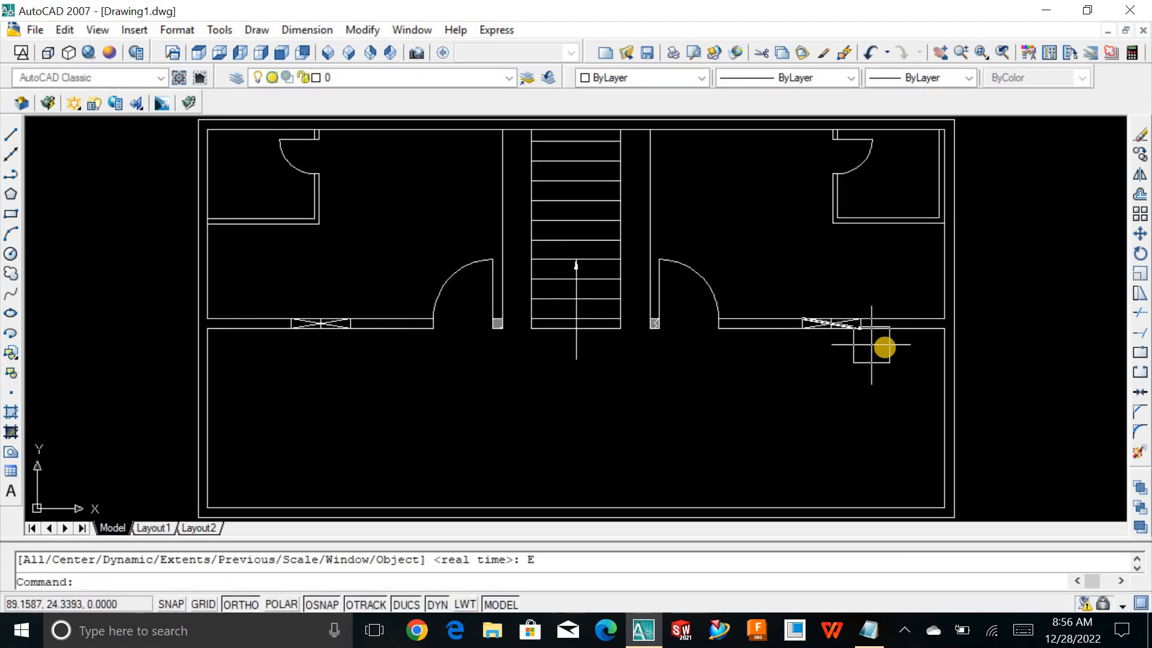
key("Escape")
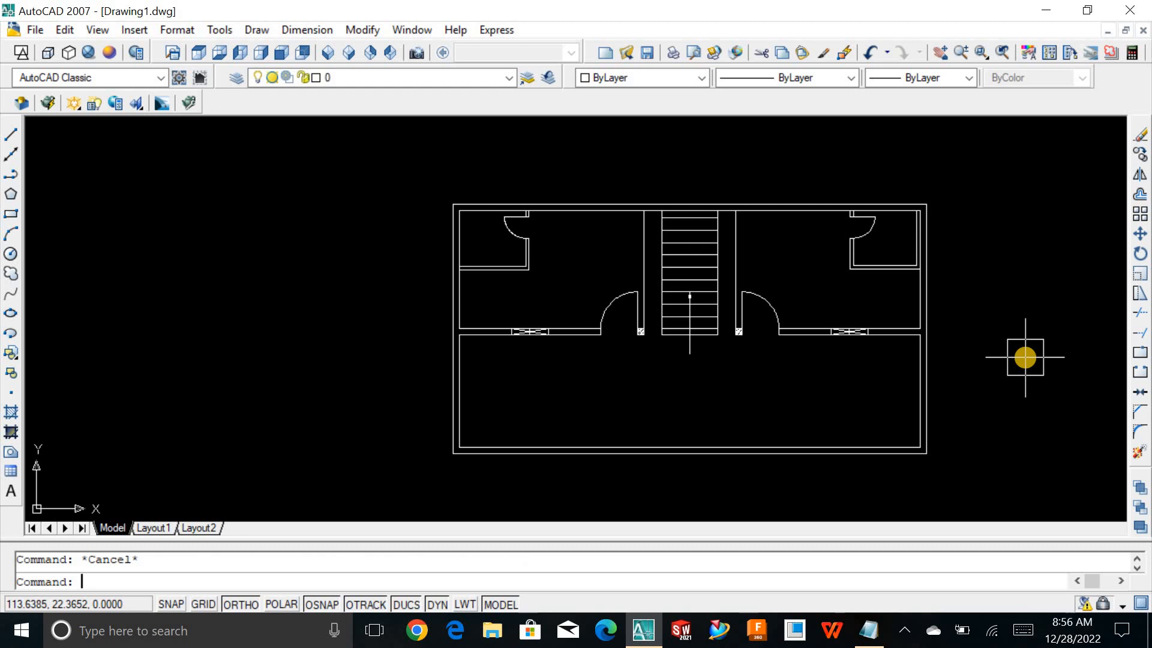
type("dli")
key("Return")
key("Return")
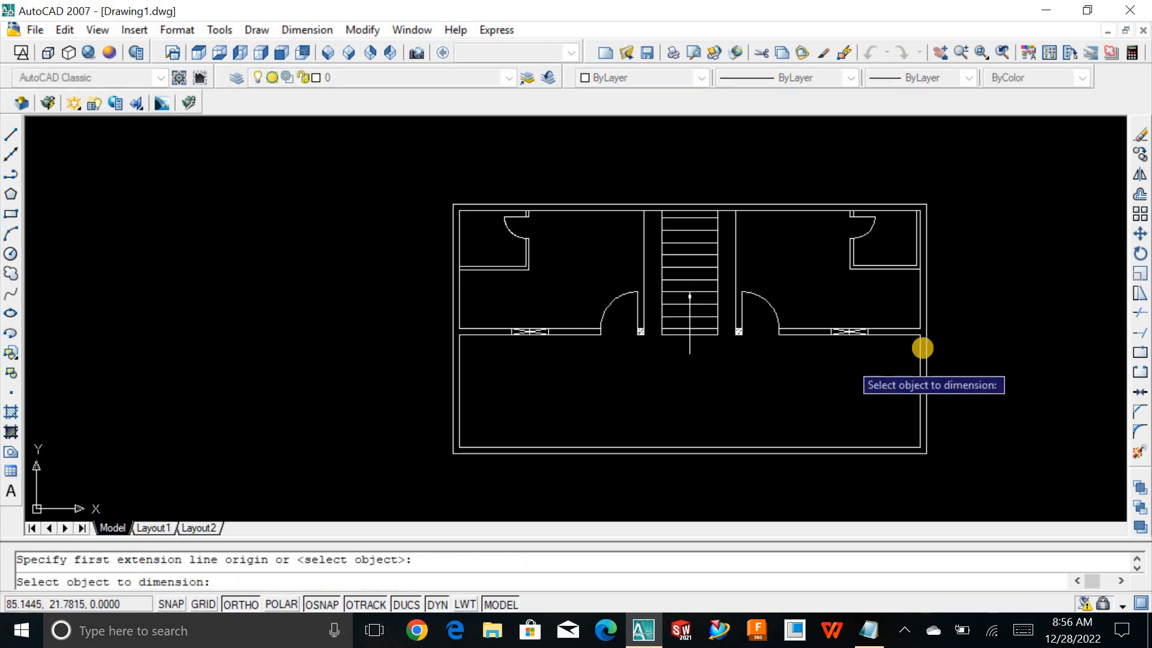
left_click(926, 342)
left_click(954, 356)
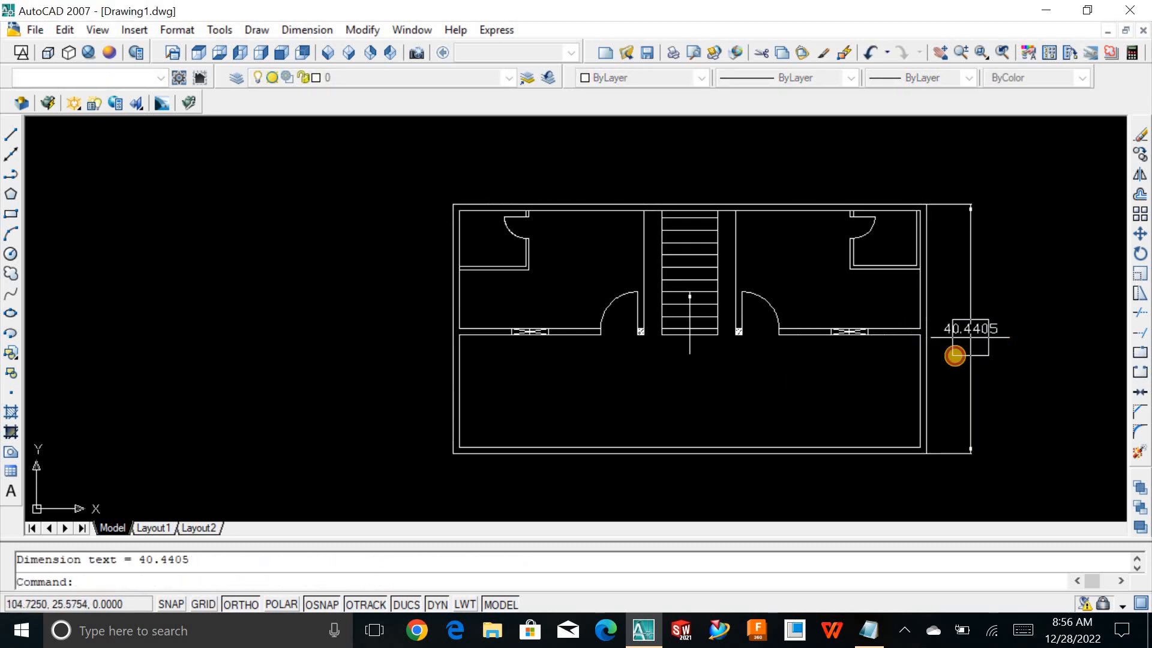
Add an aligned dimension to the lower outer wall line, placing its dimension line just below the plan.
key("Return")
key("Return")
left_click(766, 454)
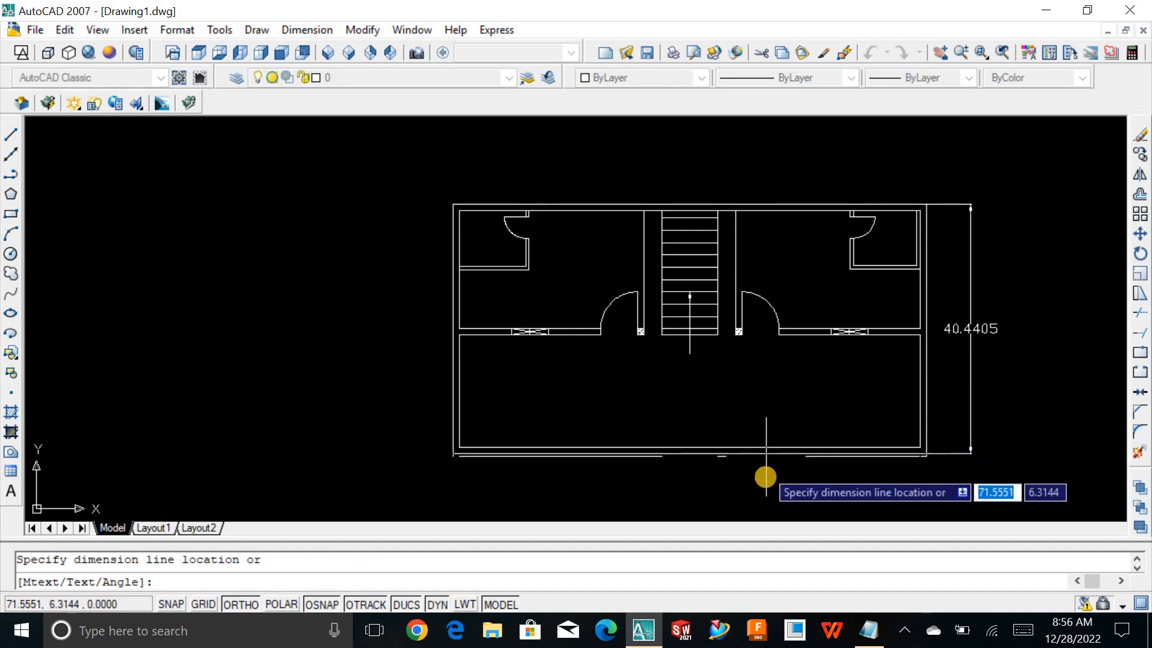
left_click(765, 477)
Add an aligned dimension to the lower wall line of the small upper-left corner room, placing it just beneath that wall.
key("Return")
key("Return")
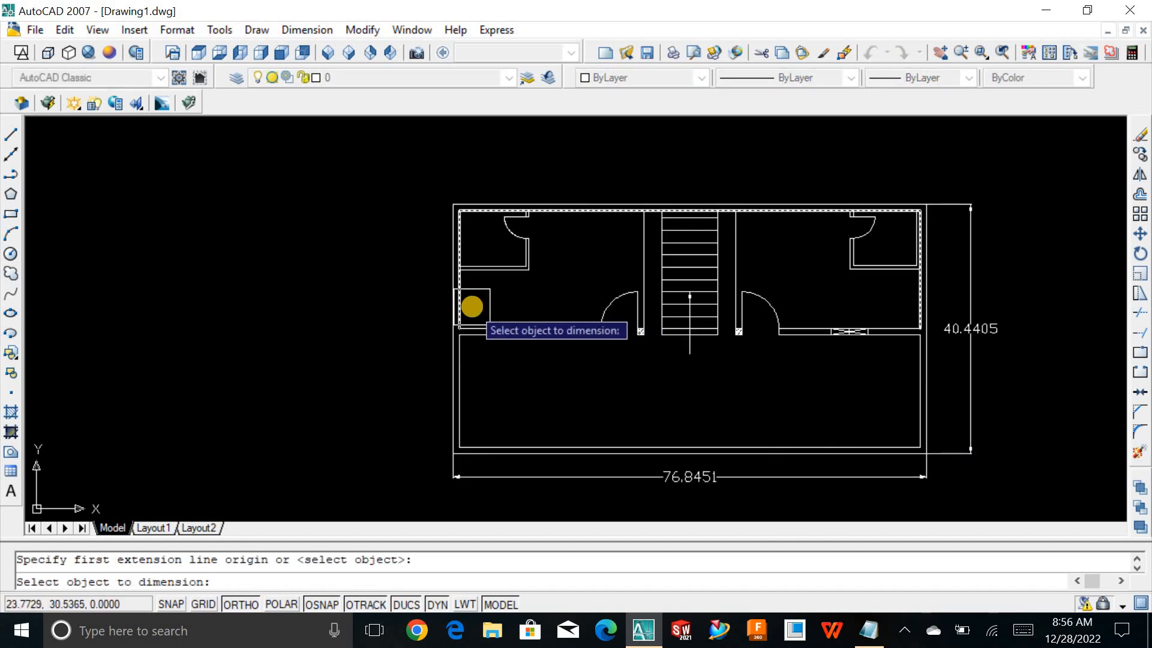
scroll(539, 282, "up", 3)
left_click(456, 254)
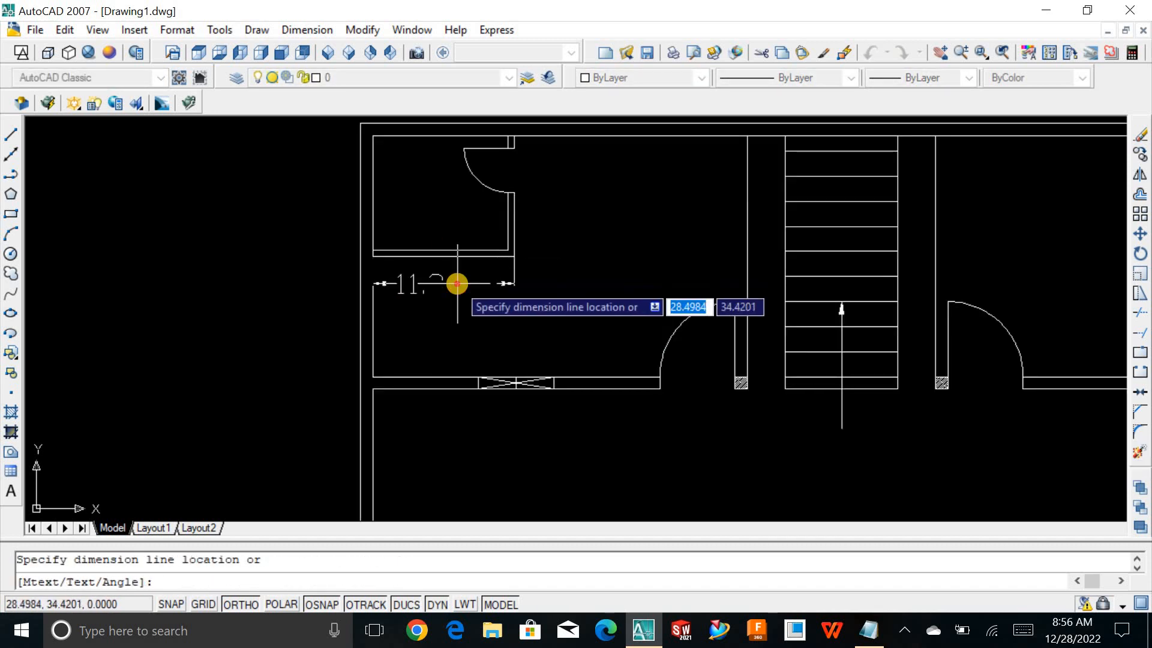
left_click(457, 283)
key("Return")
key("Return")
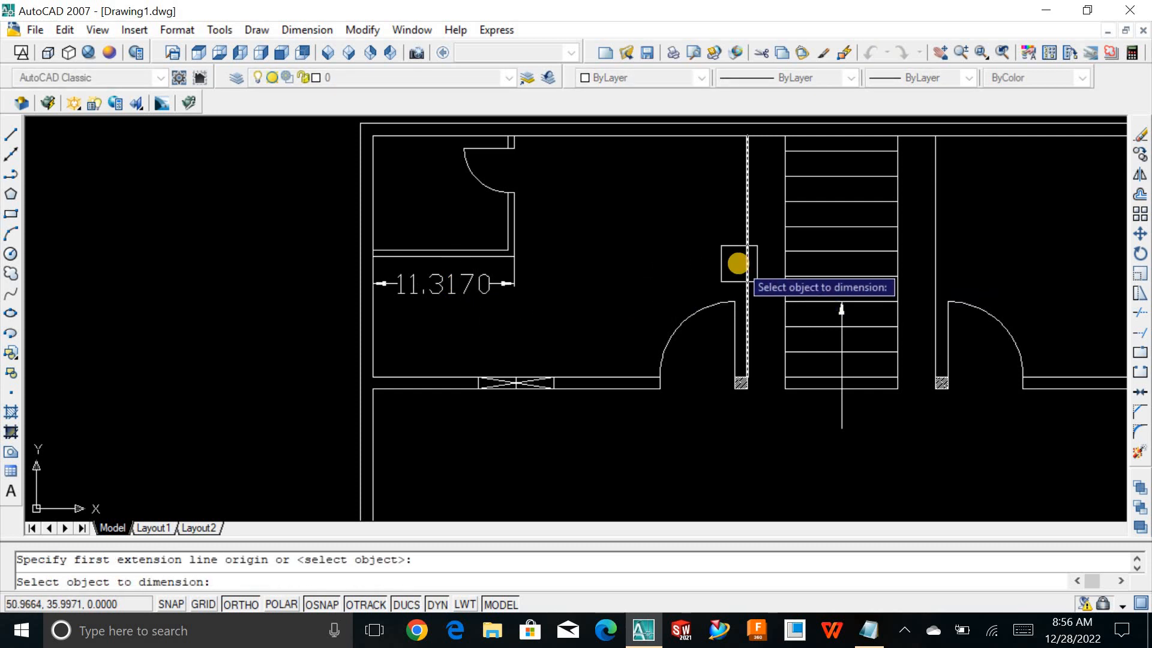
scroll(668, 242, "up", 1)
key("Escape")
Add a vertical linear dimension inside the upper-left room, from the top of the wall beside the stairs to its hatched lower end.
type("DA")
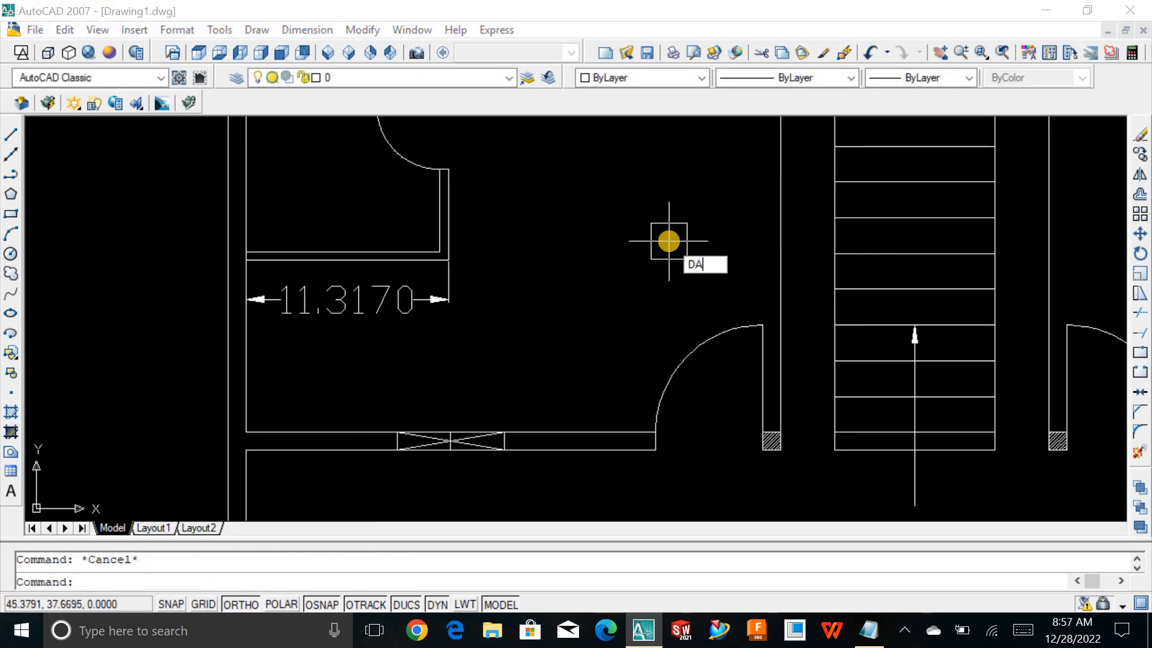
type("L")
key("Return")
key("Return")
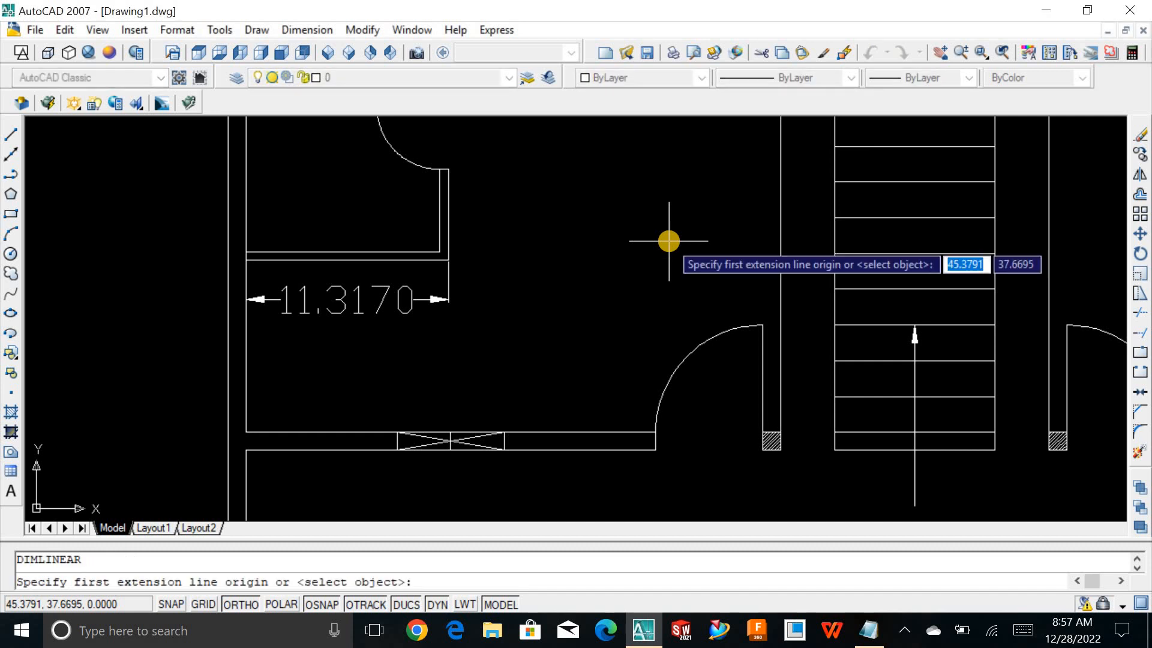
scroll(668, 240, "down", 4)
scroll(700, 209, "up", 2)
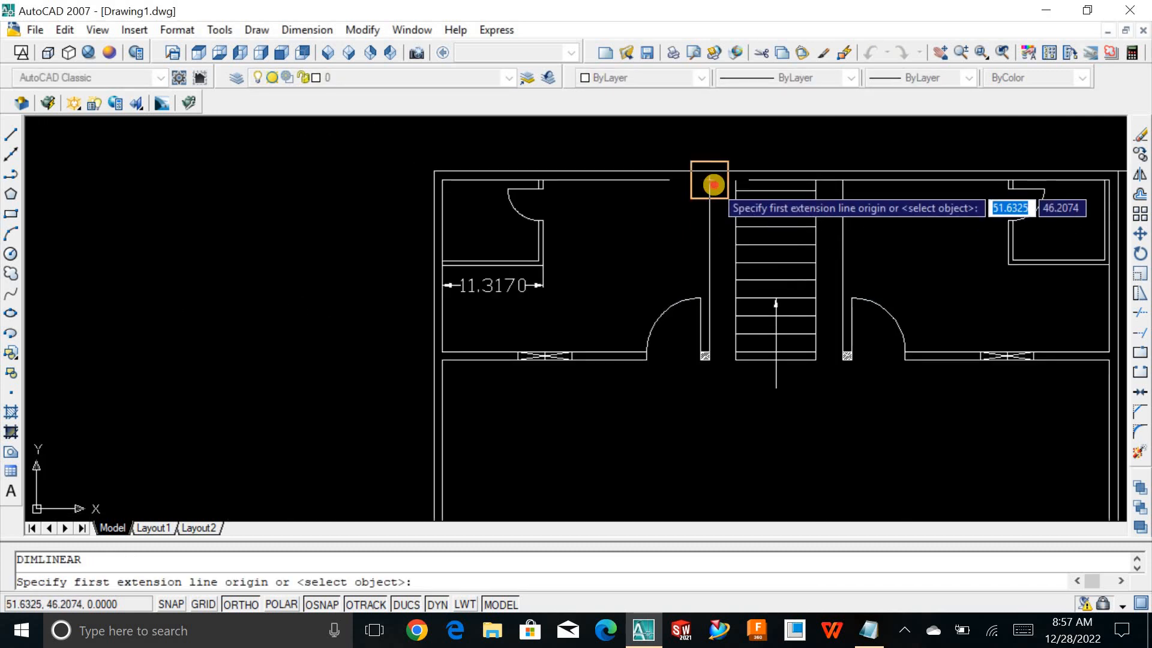
left_click(711, 184)
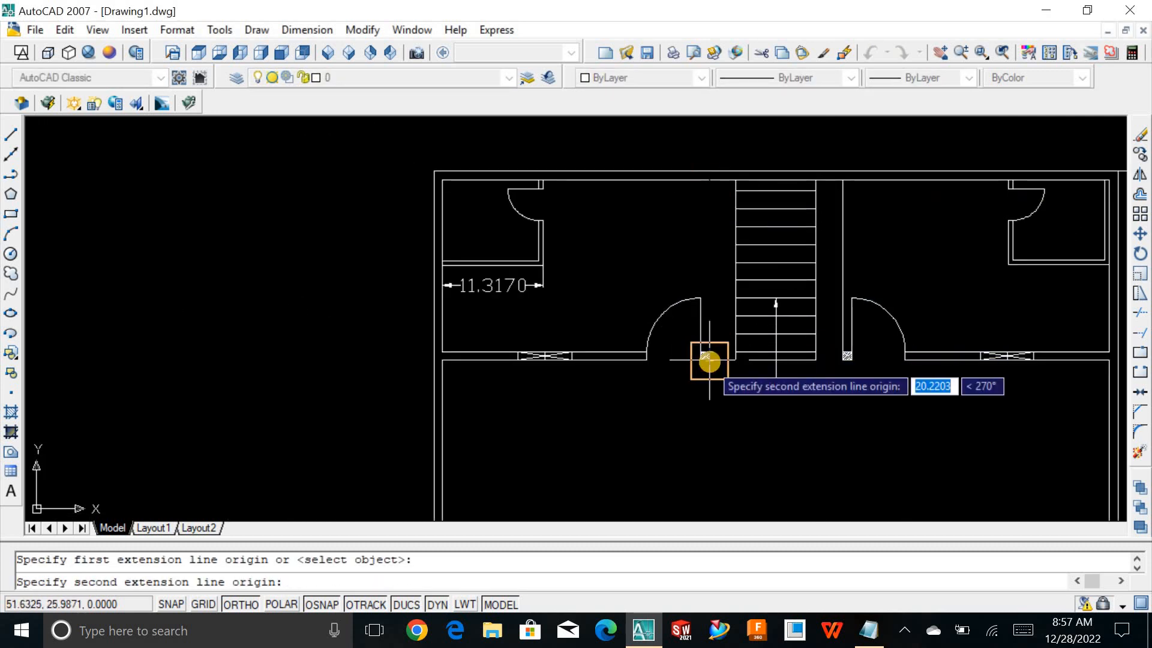
left_click(703, 357)
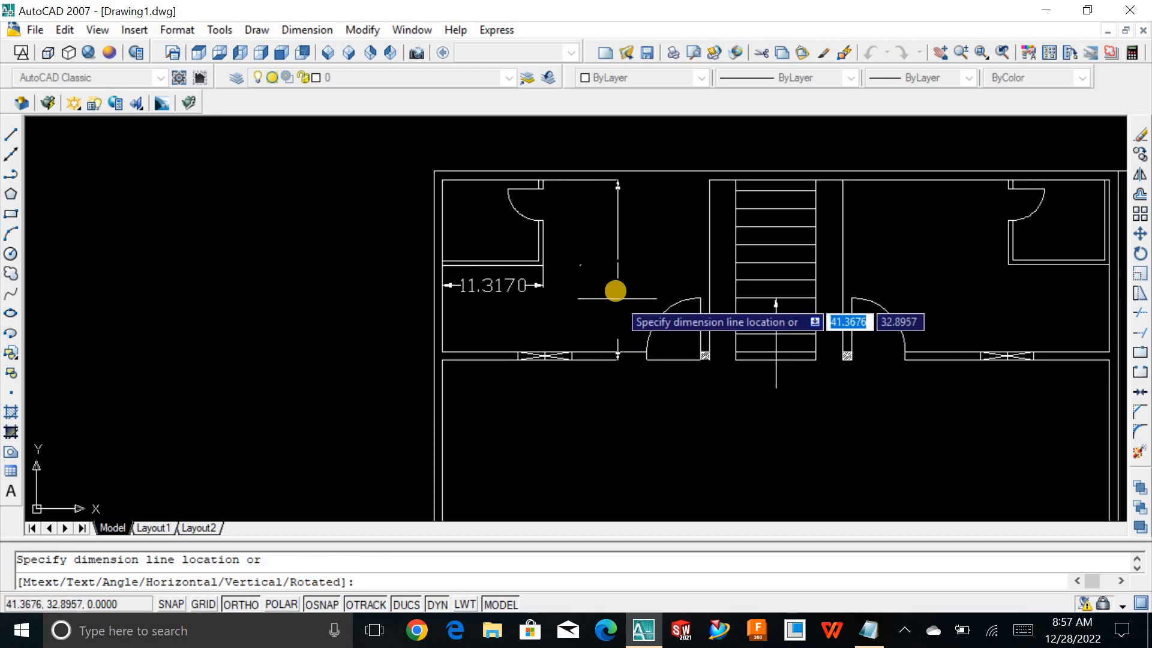
left_click(624, 345)
Show the whole plan and examine the placement and readability of its dimensions.
key("Return")
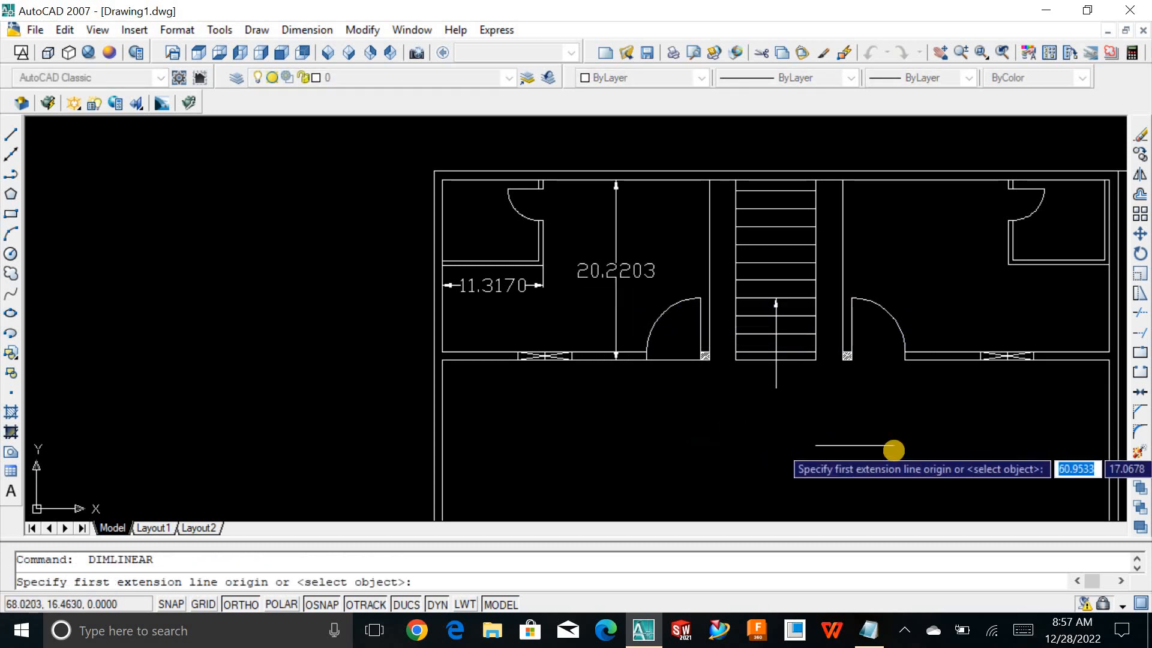
scroll(894, 450, "down", 2)
key("Escape")
type("z")
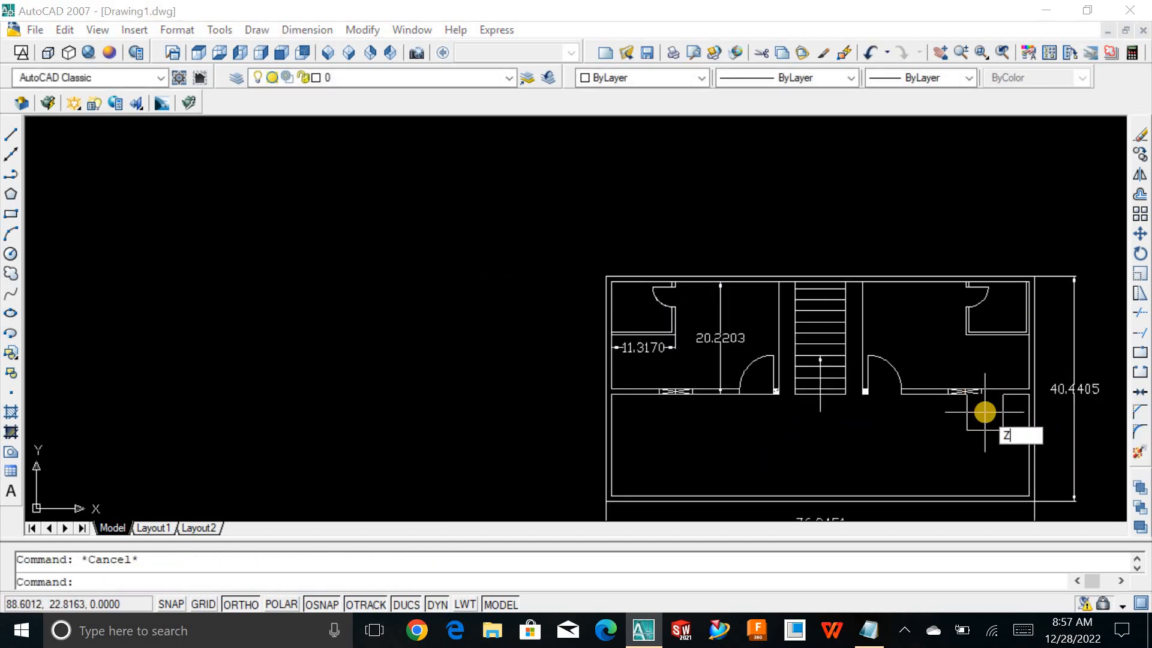
key("Return")
type("E")
key("Return")
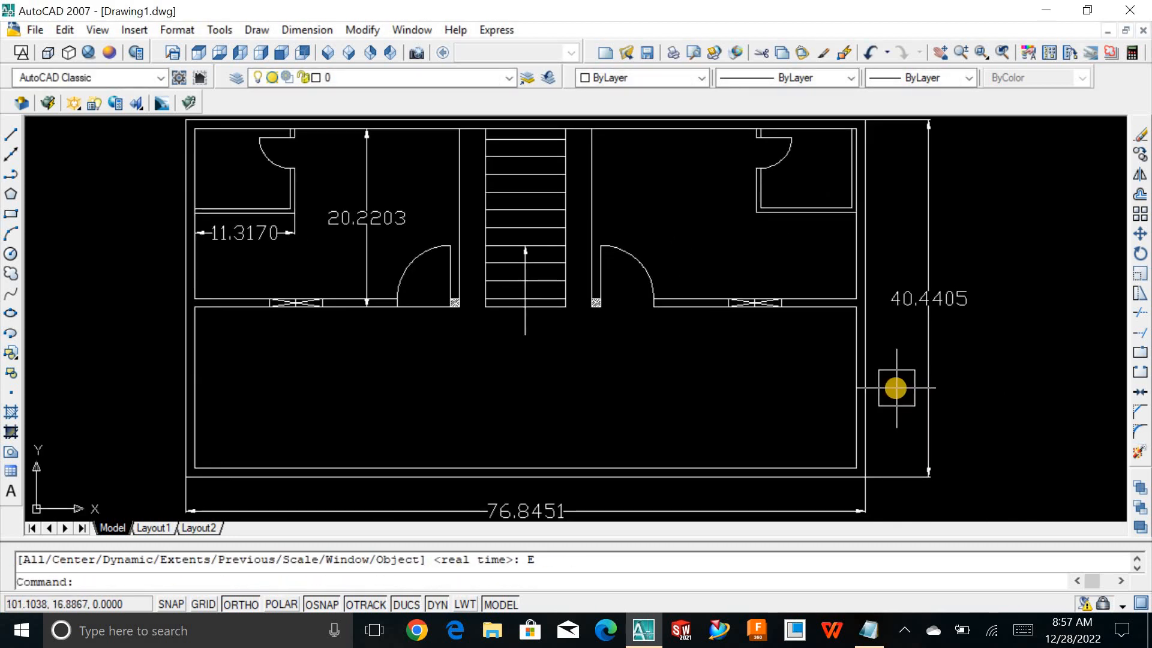
scroll(896, 388, "down", 2)
key("Escape")
type("z")
key("Return")
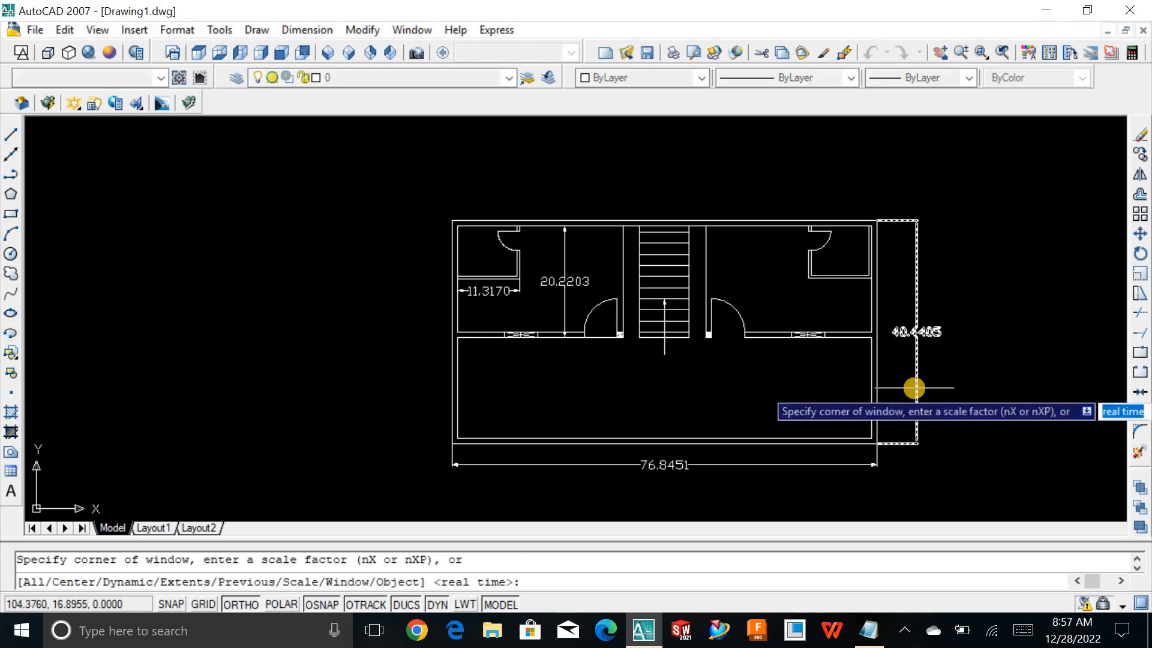
type("E")
key("Return")
scroll(855, 252, "down", 2)
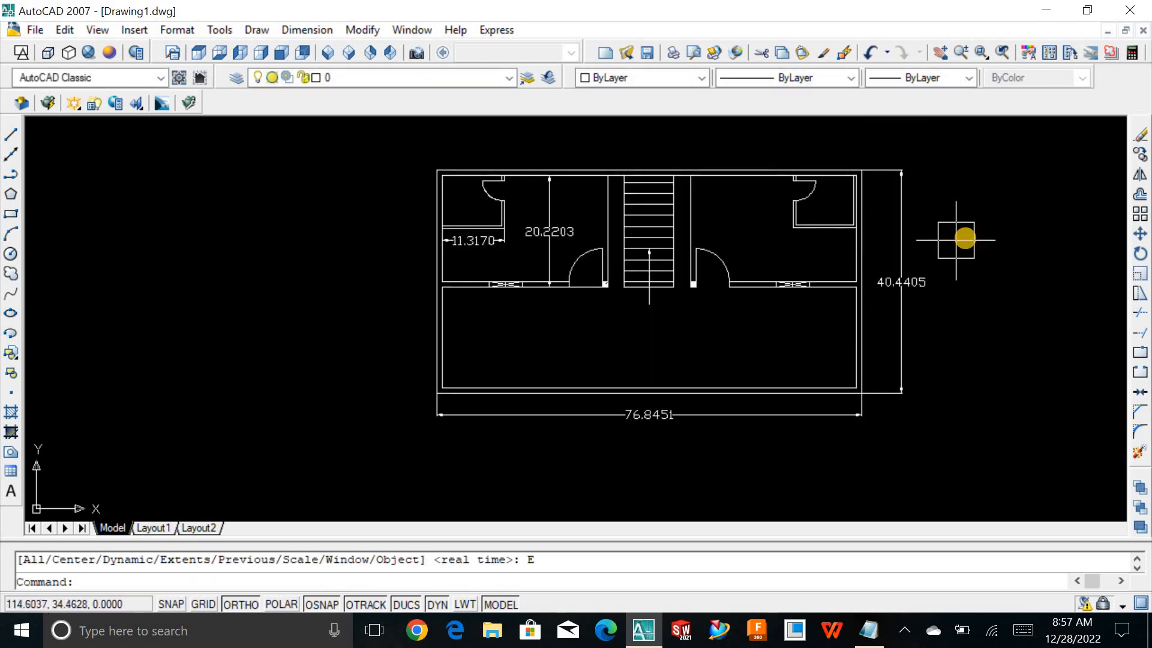
key("Escape")
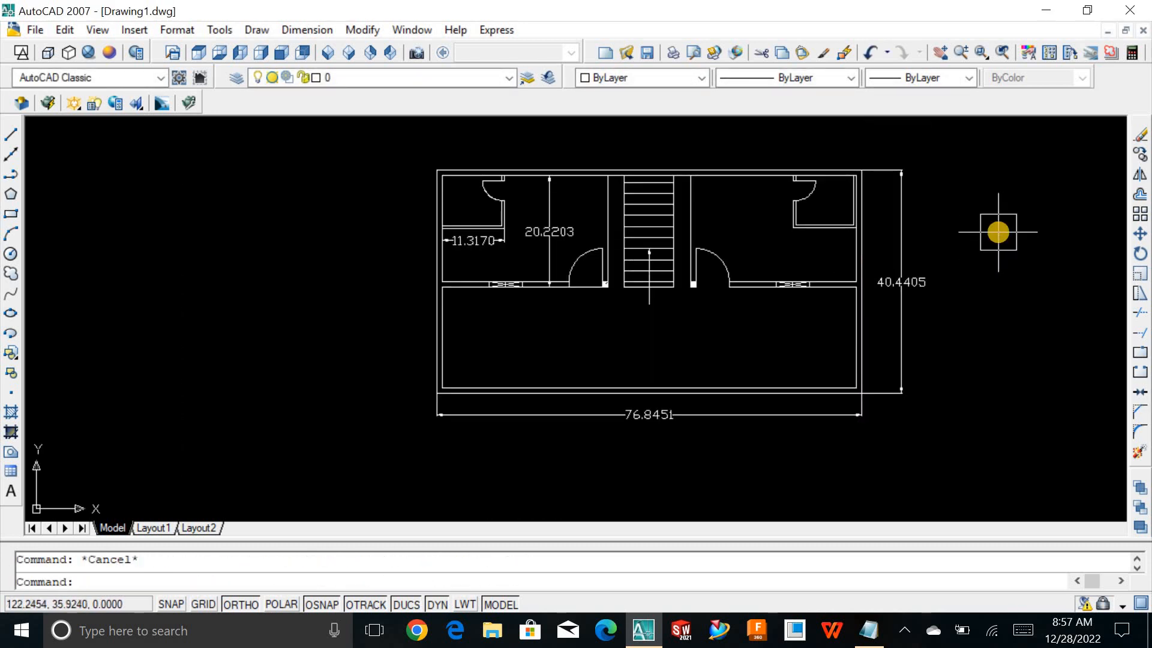
type("dli")
key("Return")
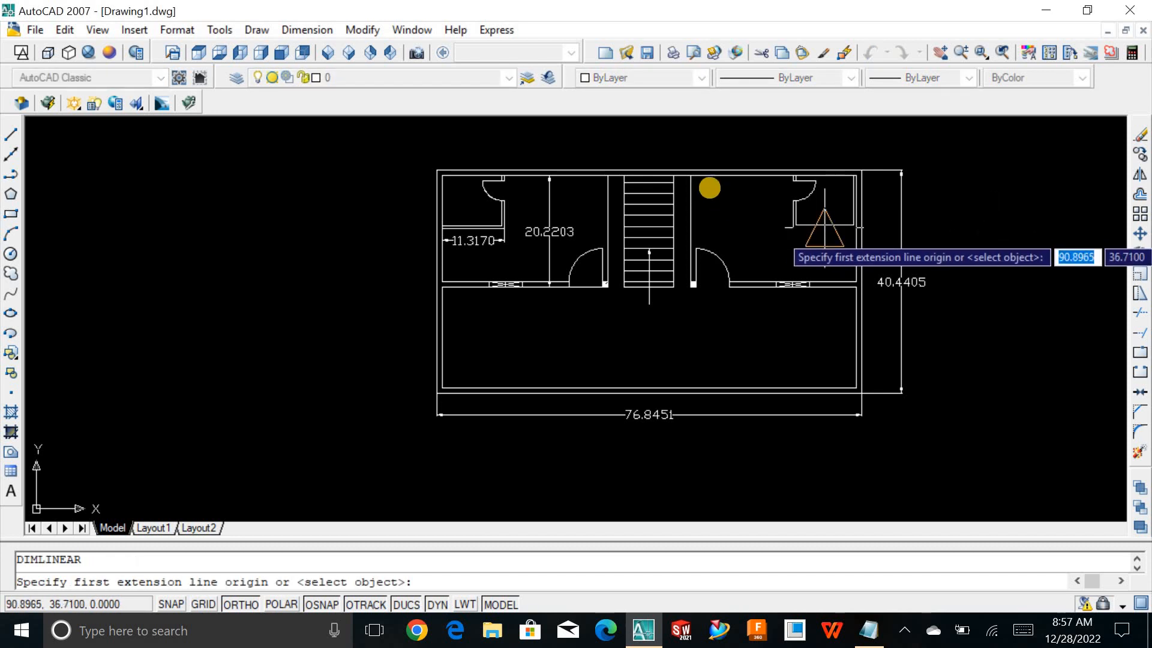
scroll(705, 188, "up", 2)
left_click(916, 174)
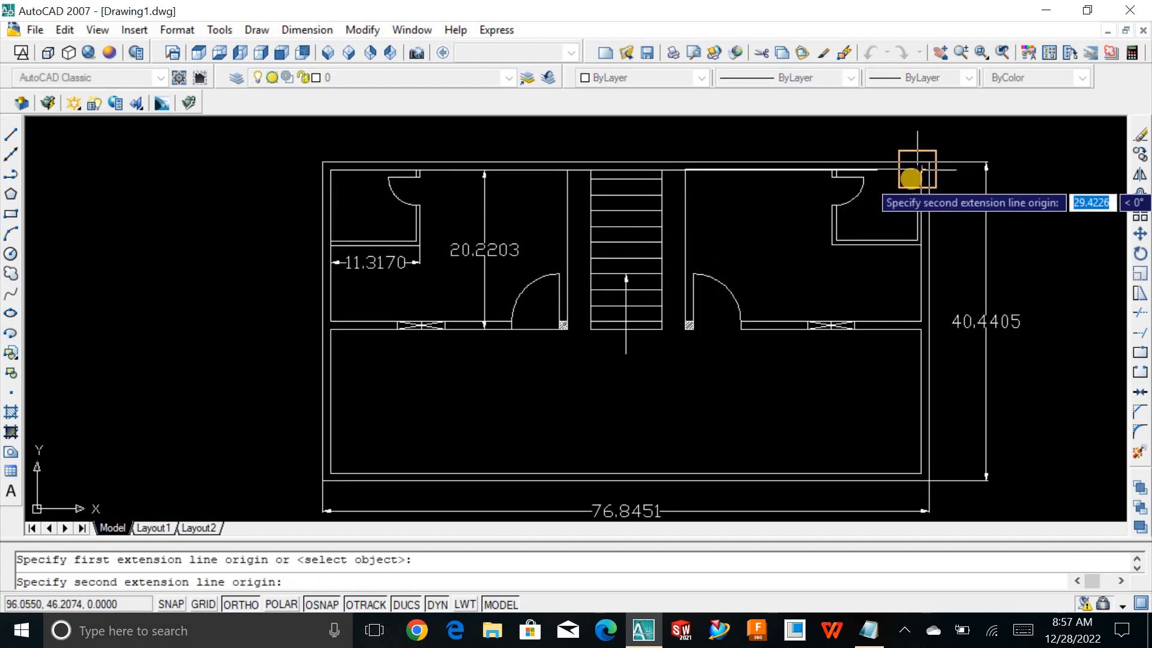
scroll(913, 175, "up", 2)
left_click(927, 162)
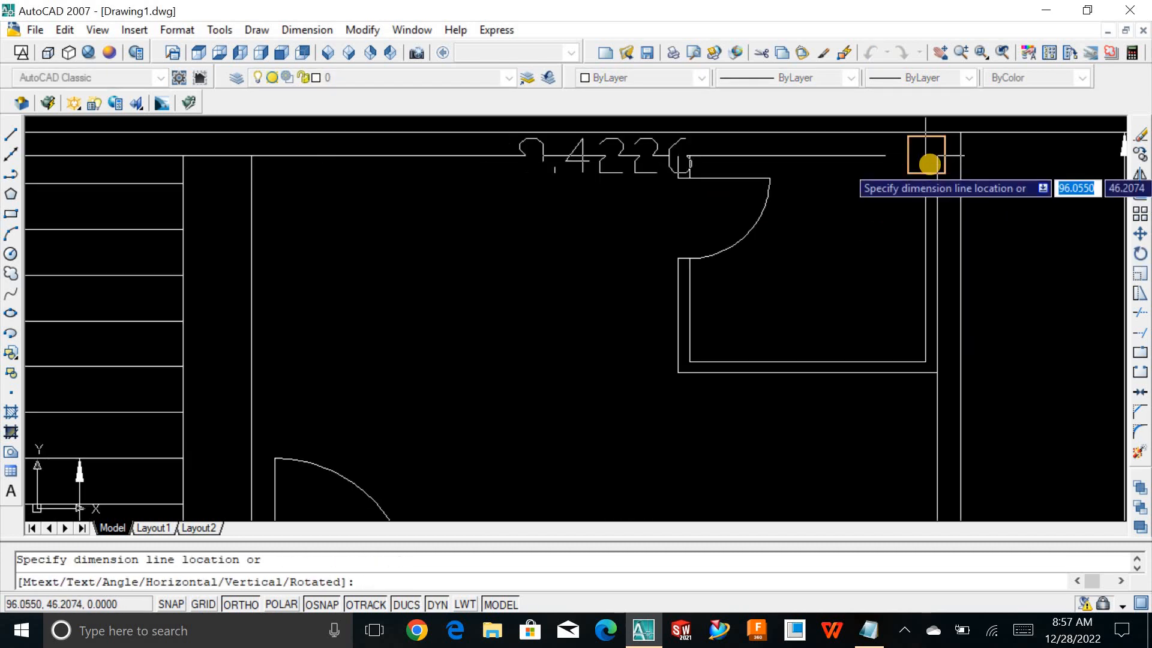
left_click(927, 153)
key("Escape")
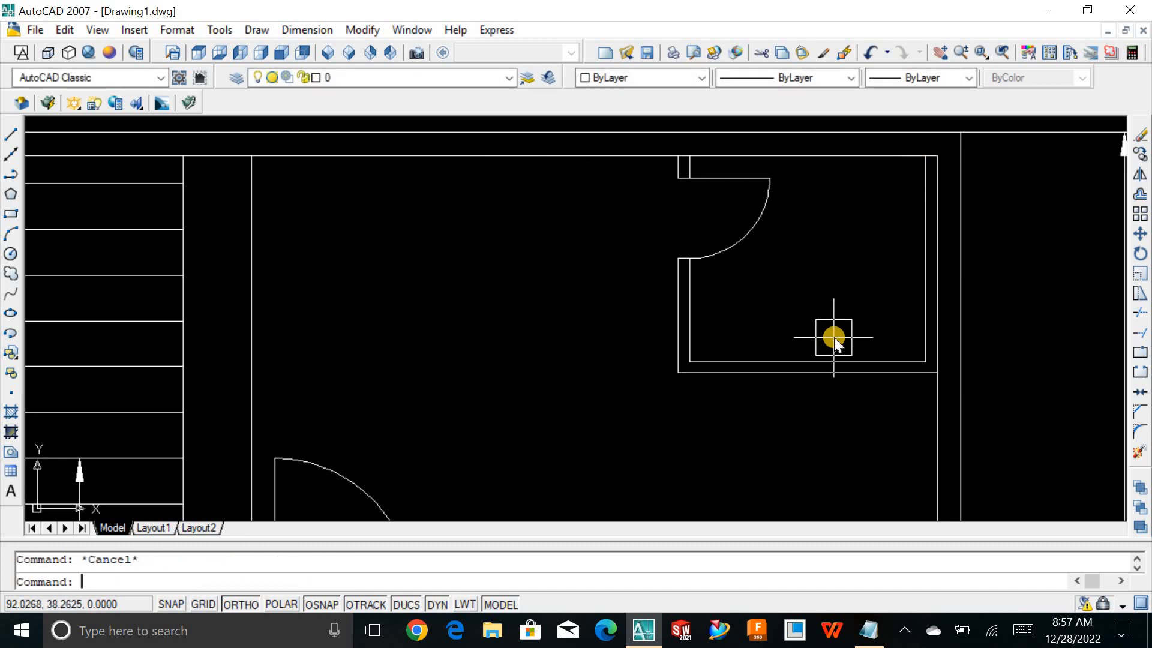
Add a horizontal linear dimension across the upper-right room, from the corner room's inner right corner to the stair-side wall, placed below the corner room.
type("dli")
key("Return")
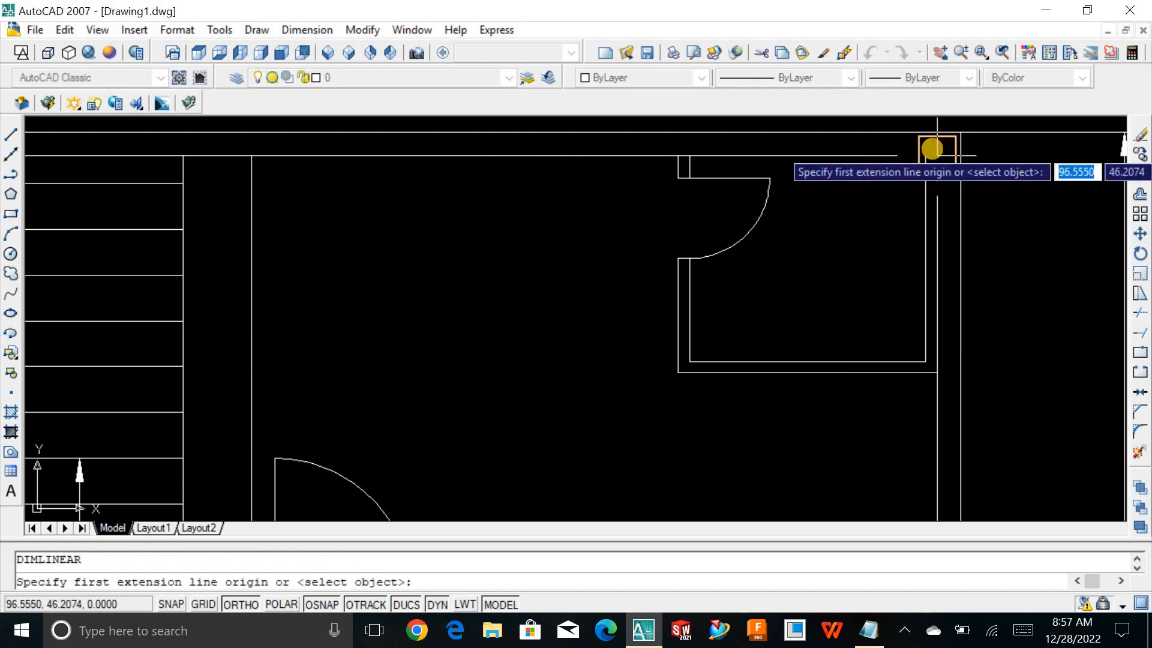
left_click(930, 148)
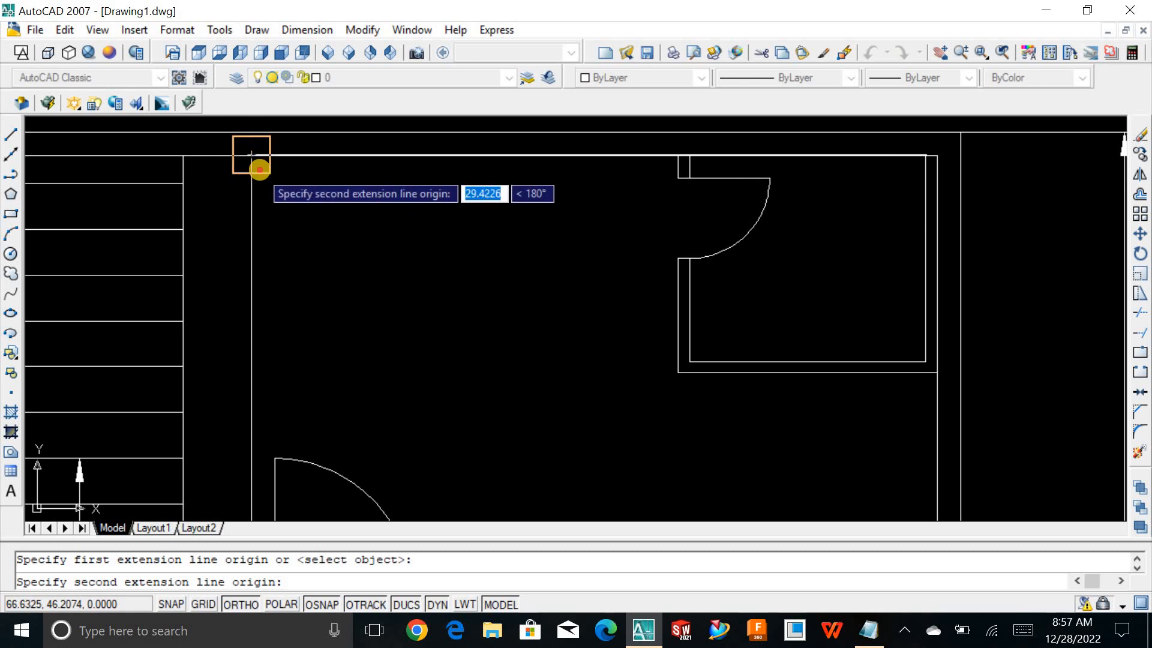
left_click(259, 169)
left_click(492, 410)
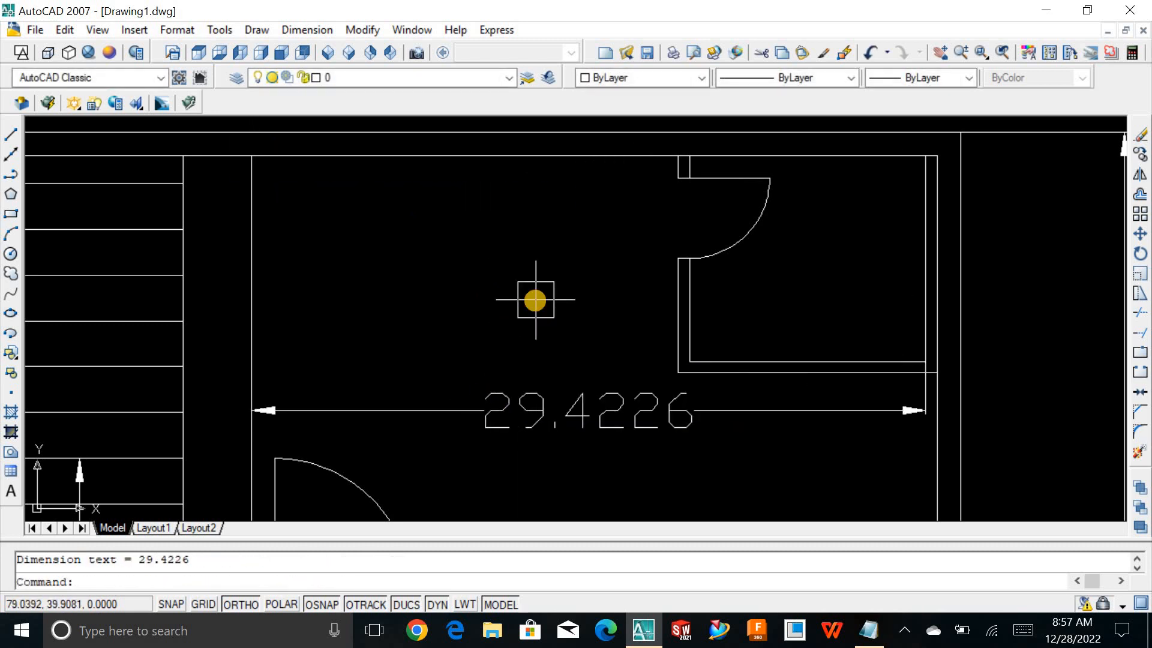
scroll(535, 300, "down", 5)
left_click(331, 312)
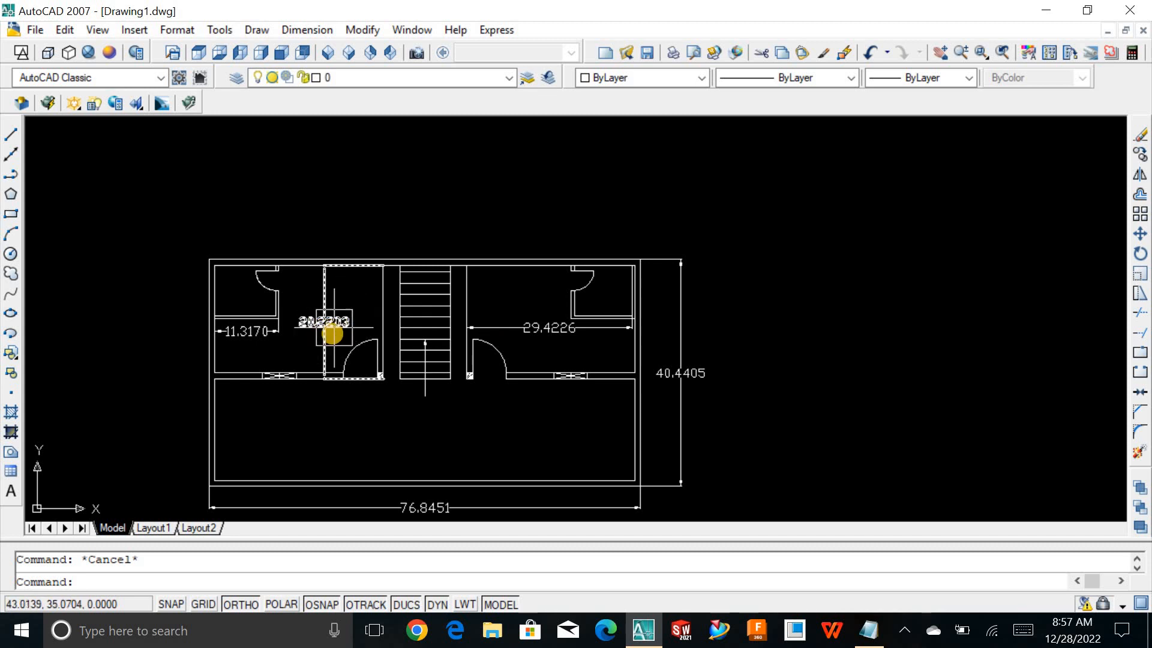
key("Escape")
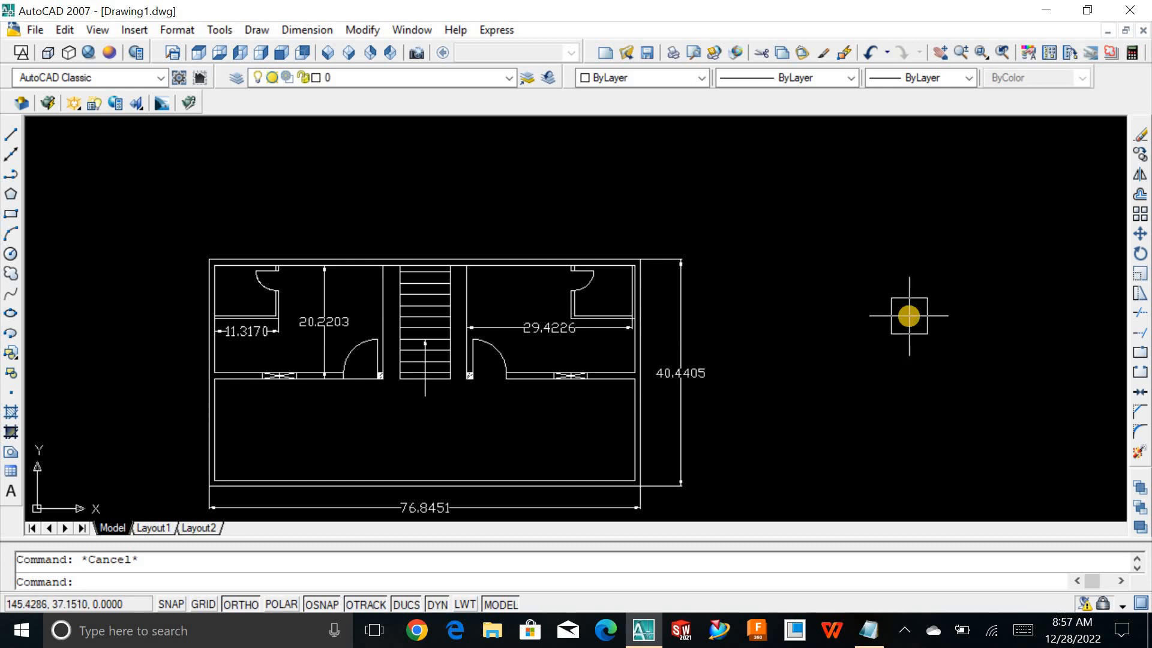
scroll(909, 316, "down", 2)
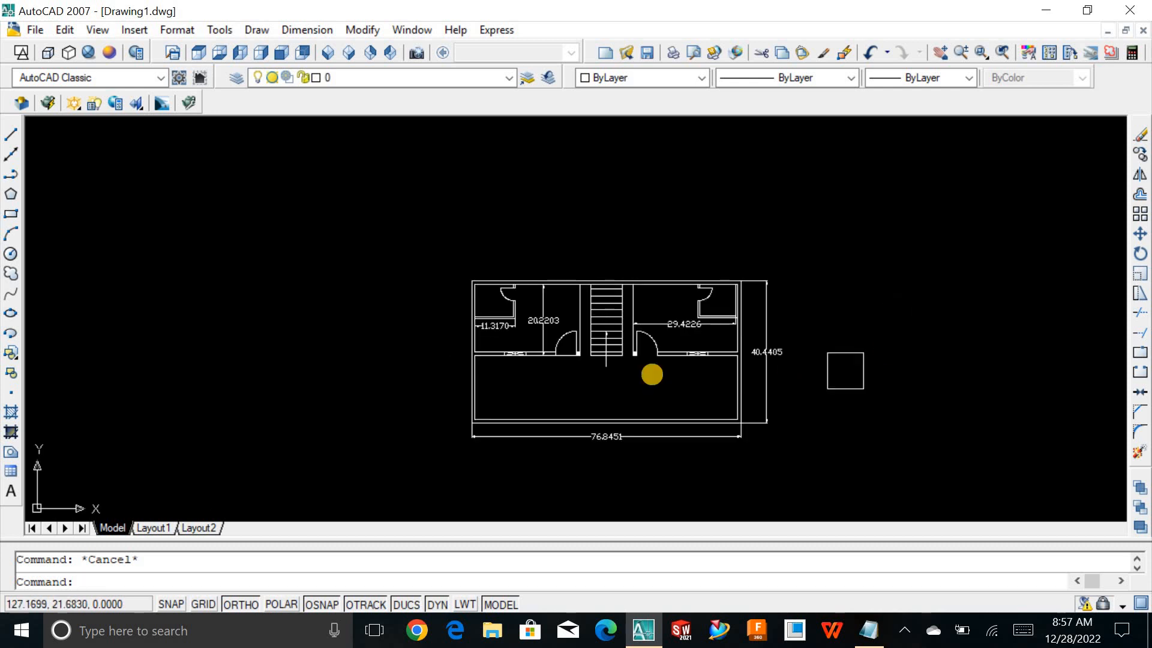
scroll(625, 329, "up", 4)
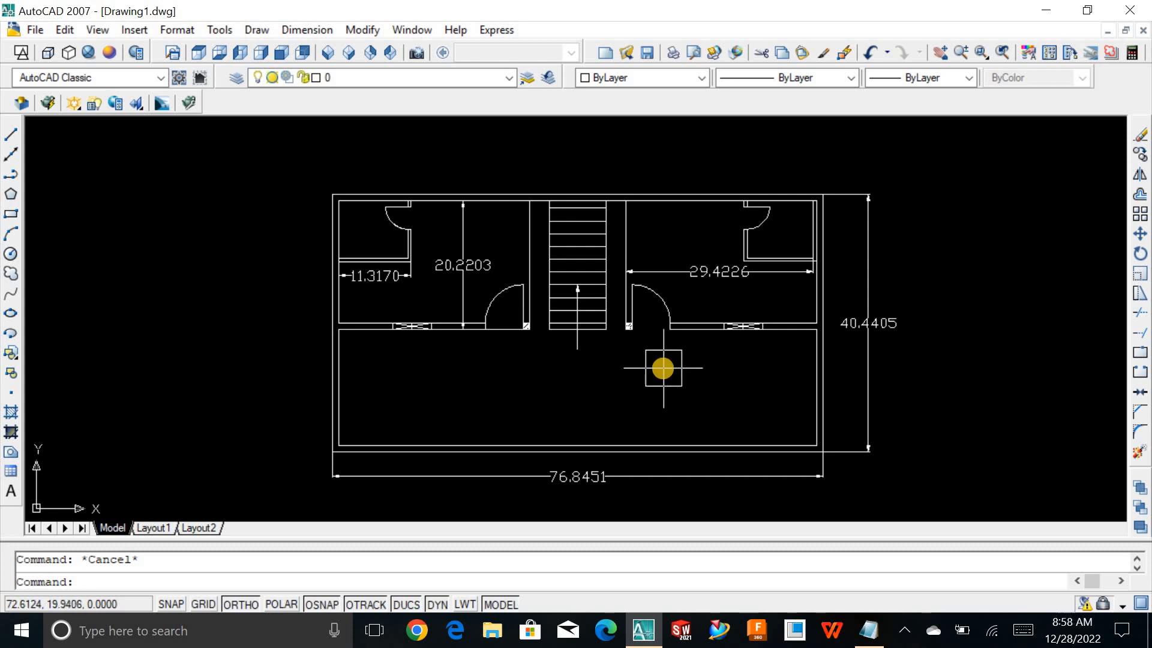
type("D")
key("Return")
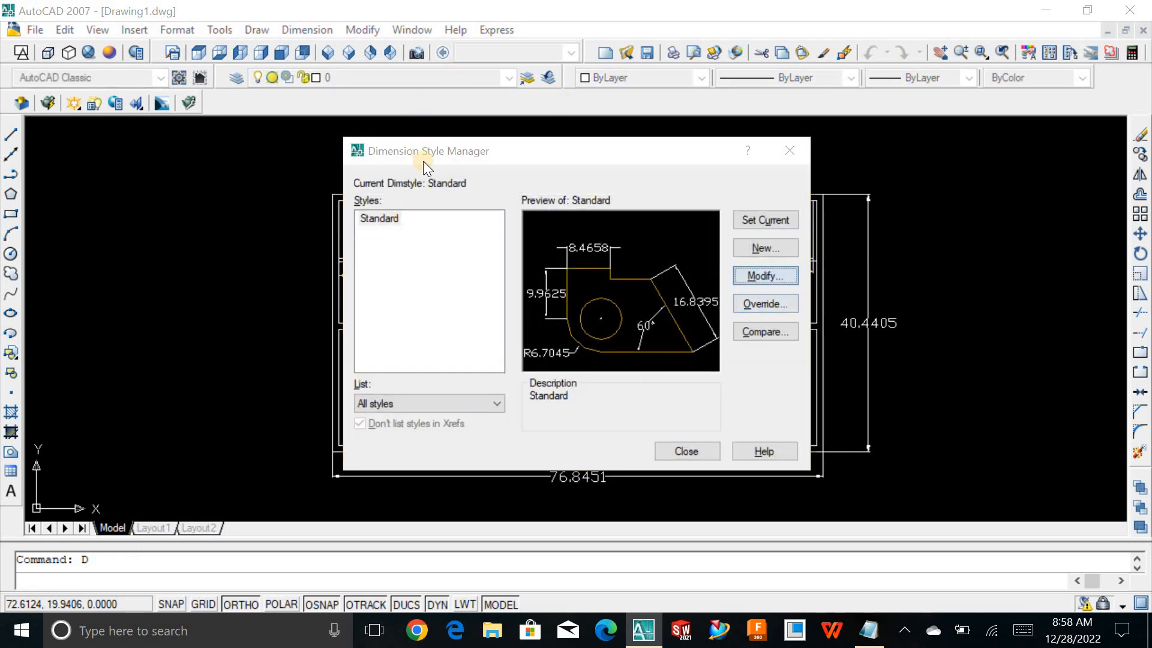
key("Return")
left_click(733, 506)
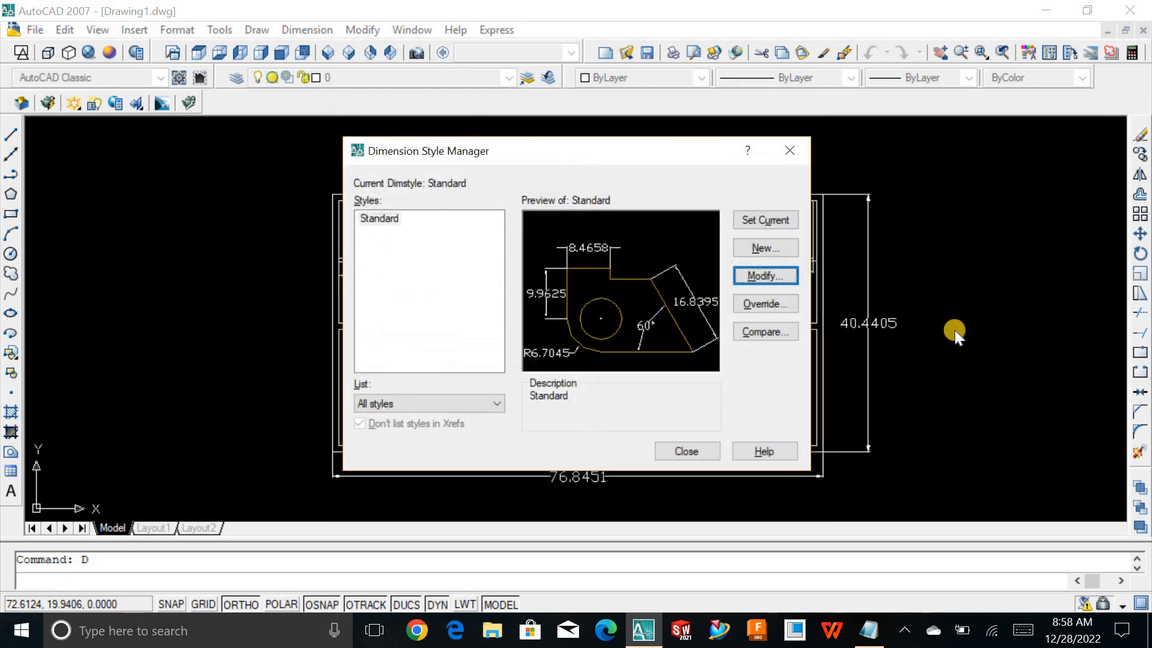
key("Escape")
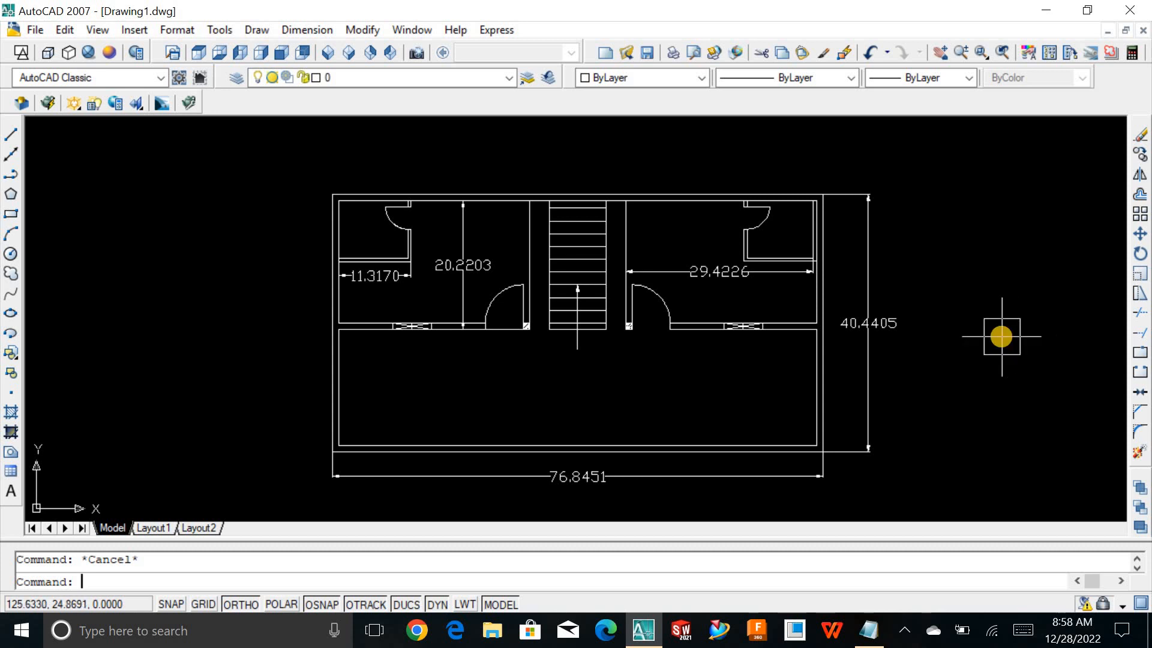
Try an angular dimension on the swing arc of the upper-left room's door beside the stairs, placed inside the swing, and undo it.
scroll(553, 317, "up", 4)
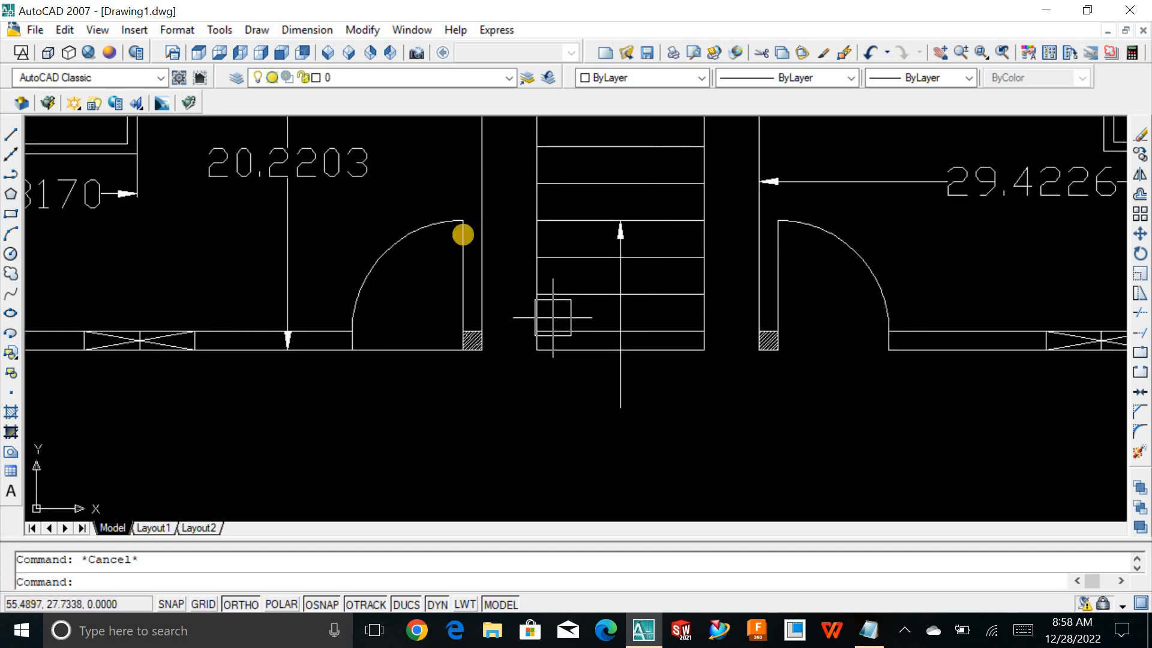
scroll(456, 222, "up", 3)
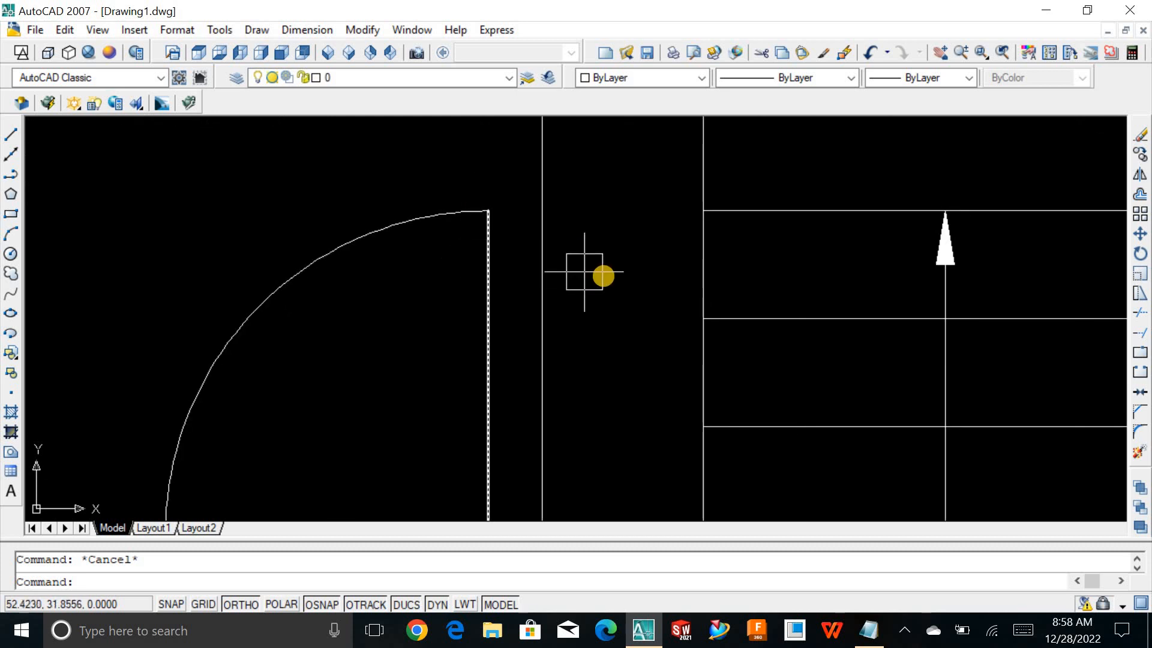
type("DAL")
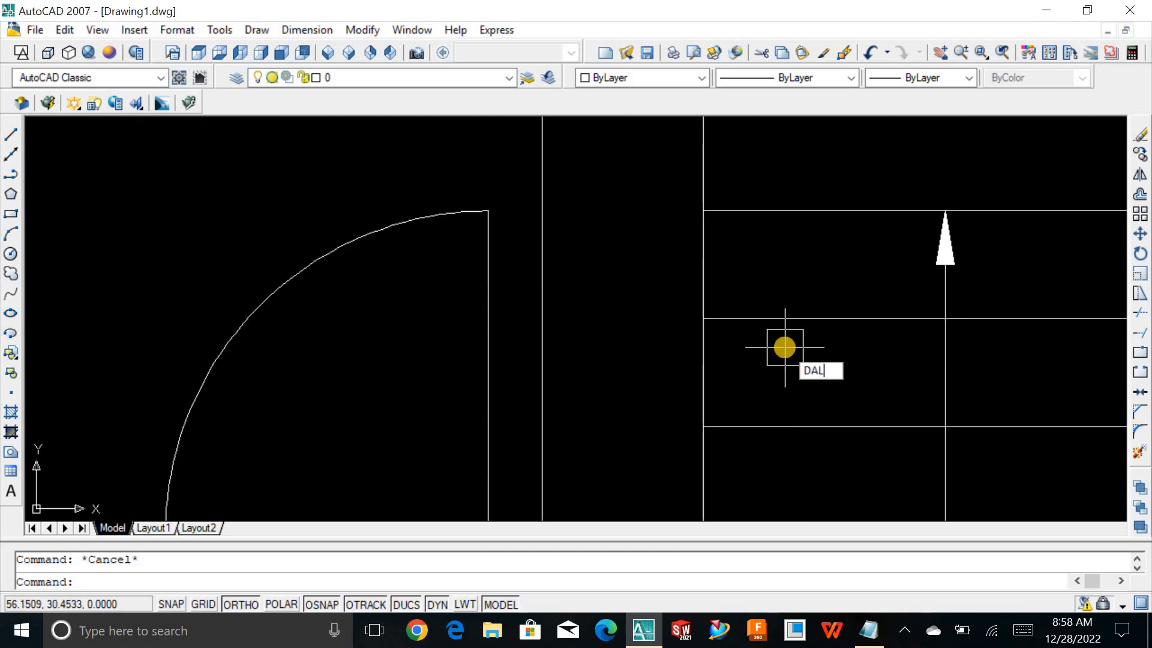
key("Return")
key("Escape")
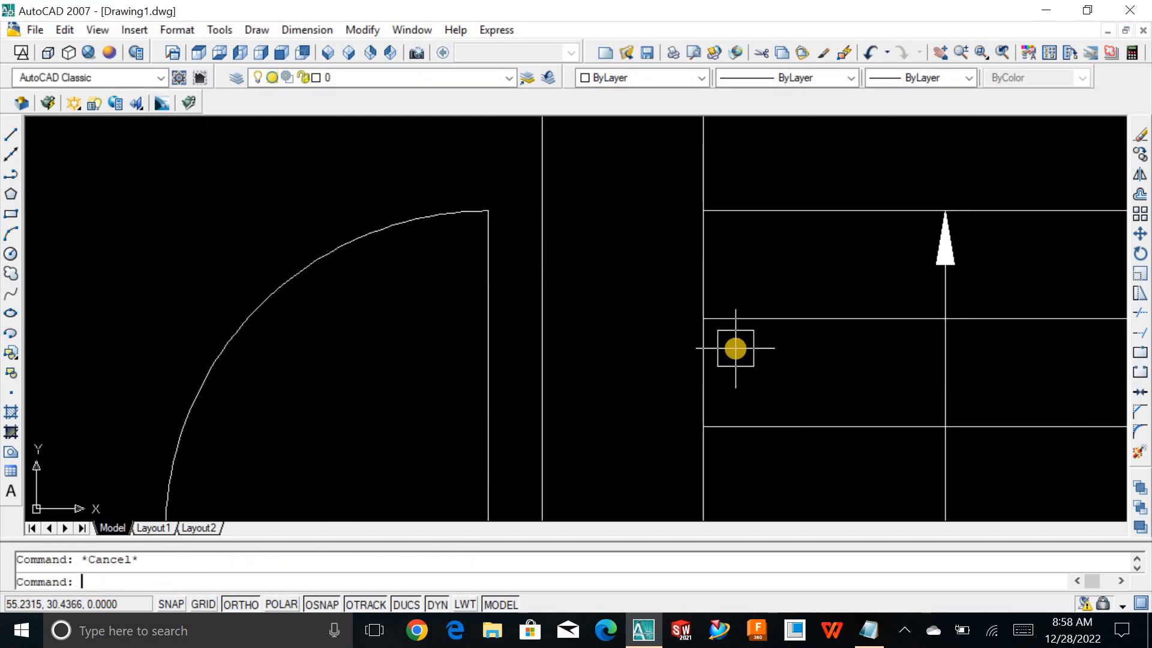
type("DAN")
key("Return")
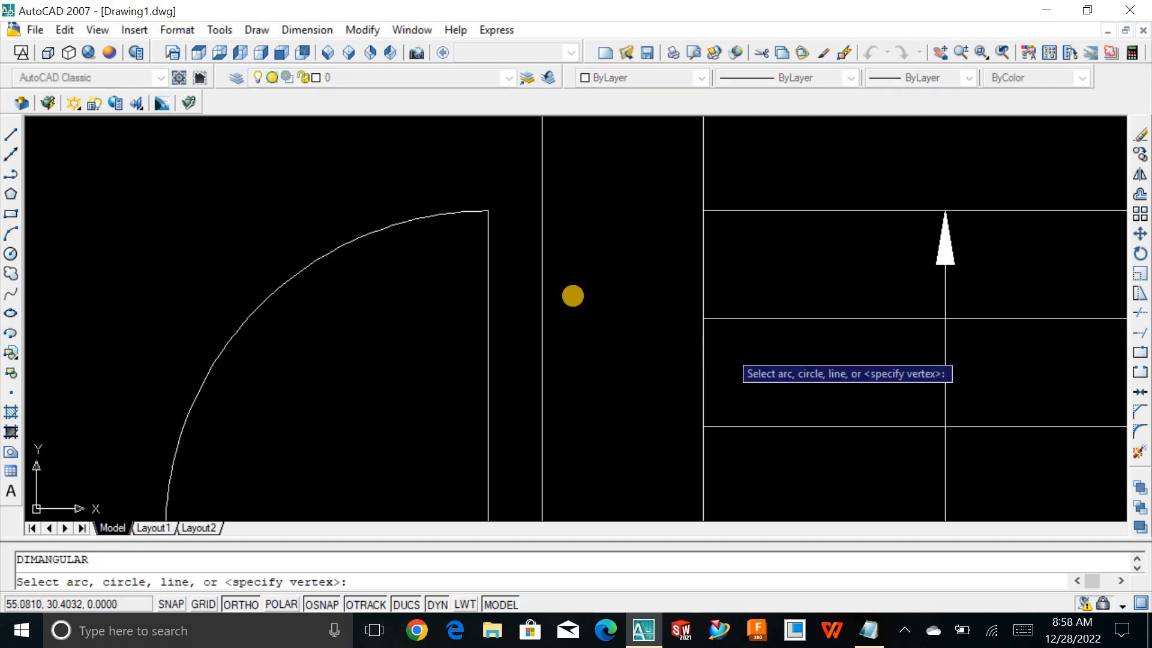
left_click(369, 229)
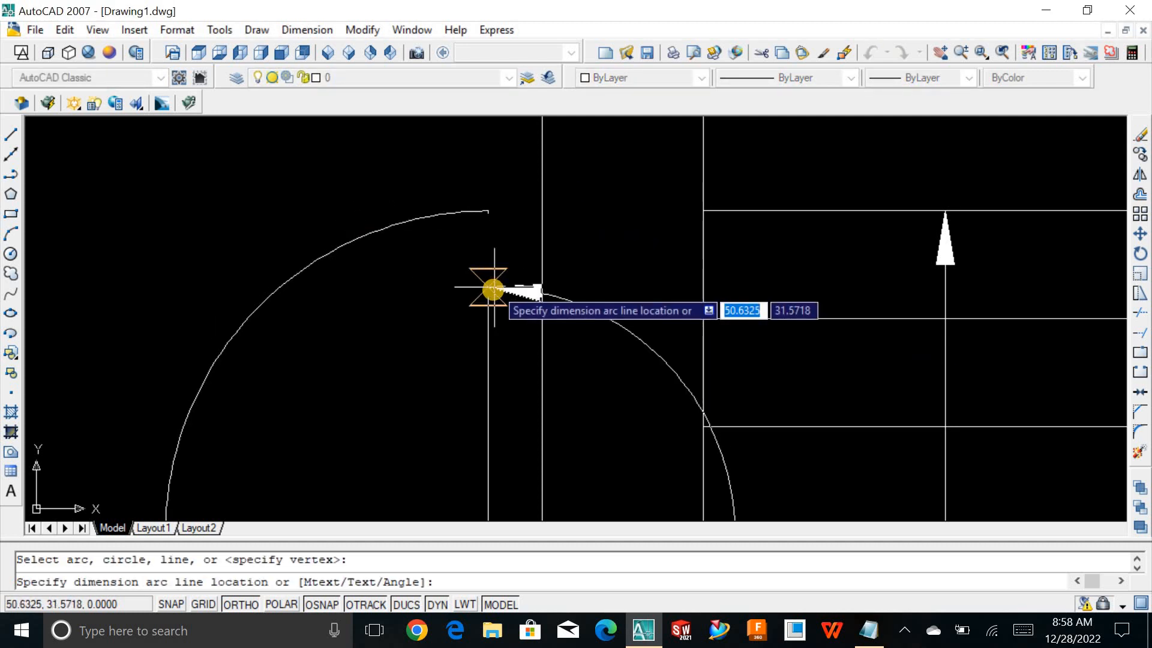
scroll(462, 319, "down", 5)
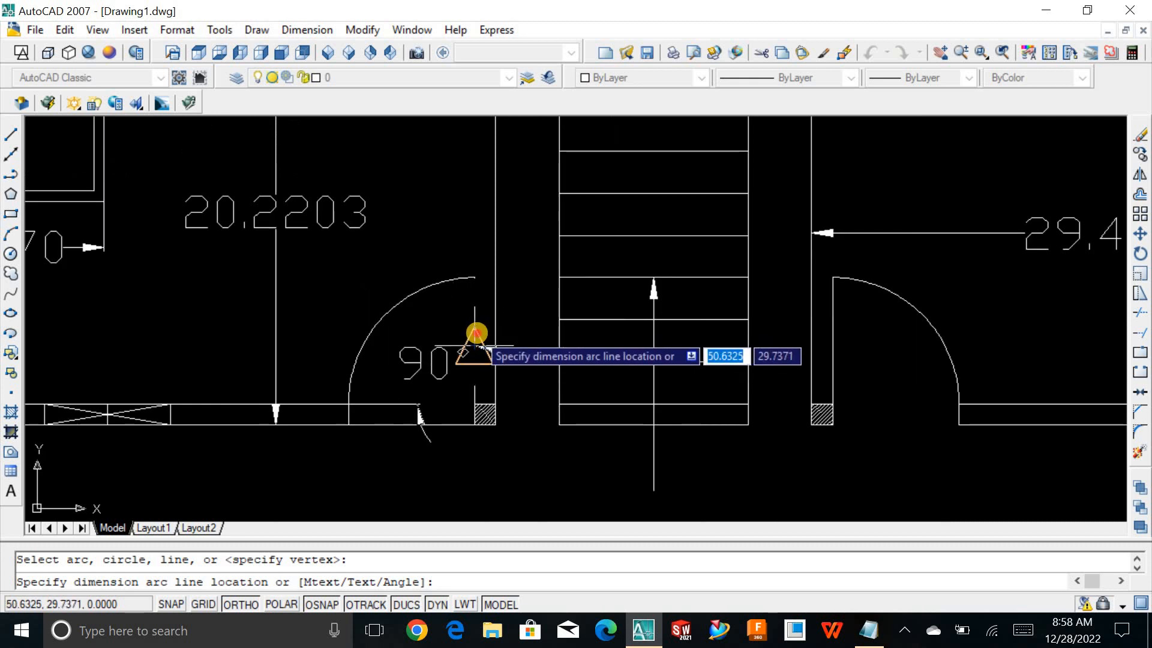
left_click(452, 329)
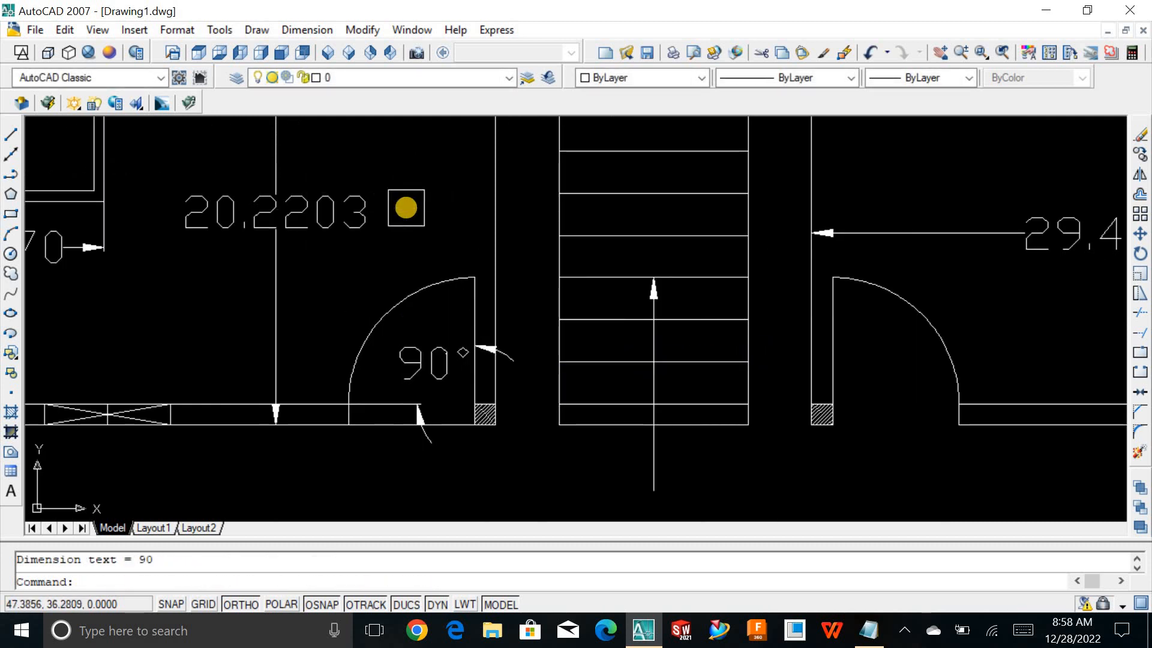
key("ctrl+z")
scroll(504, 237, "down", 8)
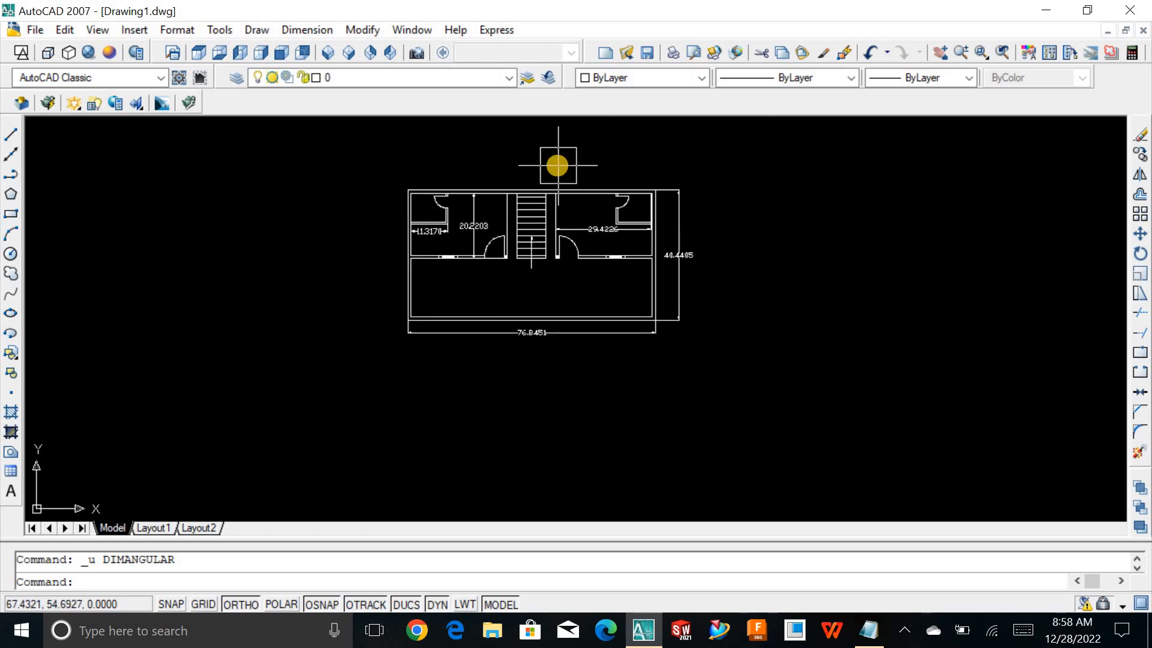
Select the entire floor plan including its dimensions and set the color of all objects to Green.
scroll(558, 166, "up", 3)
scroll(630, 198, "down", 3)
key("Escape")
left_click(790, 429)
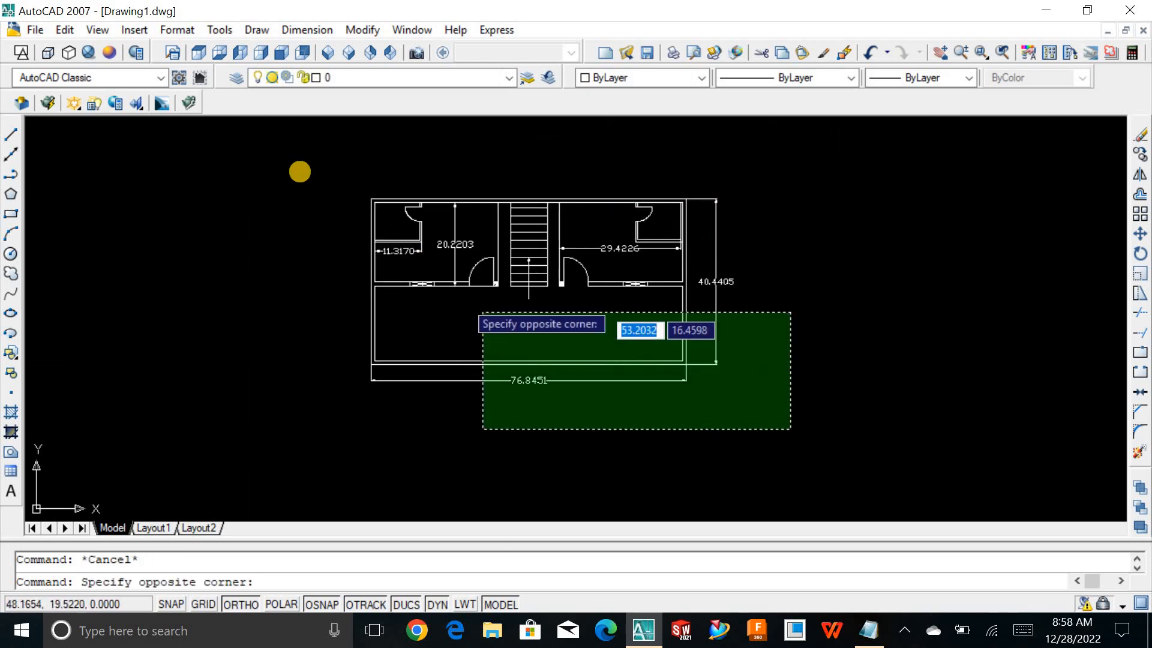
left_click(295, 168)
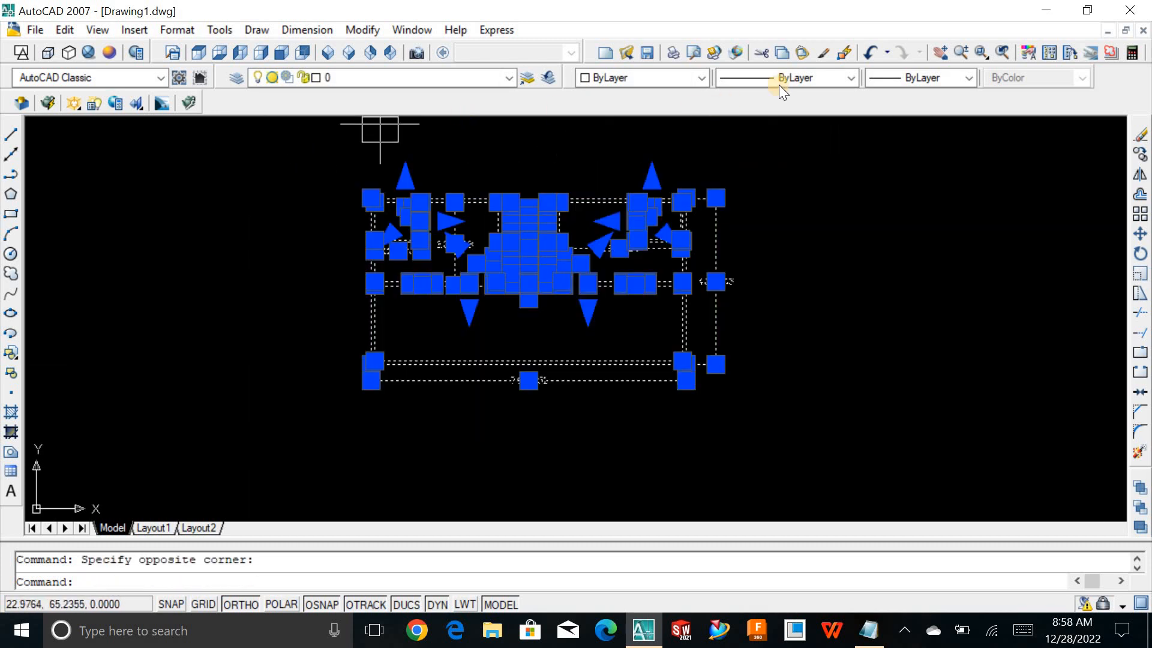
left_click(899, 72)
left_click(899, 72)
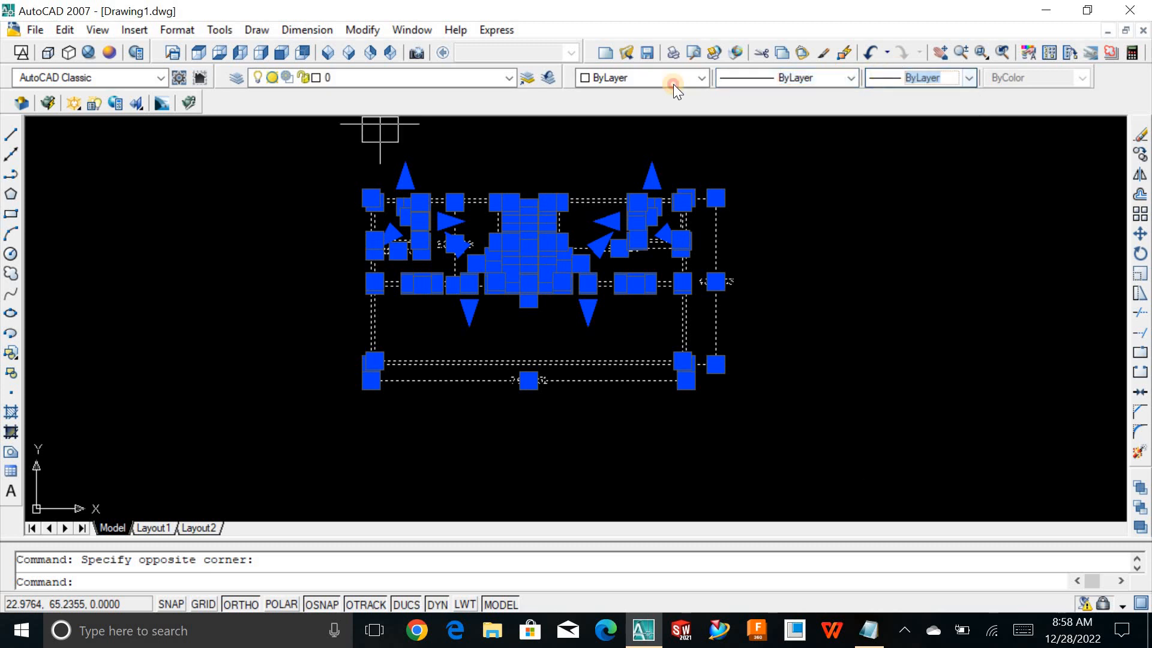
left_click(673, 83)
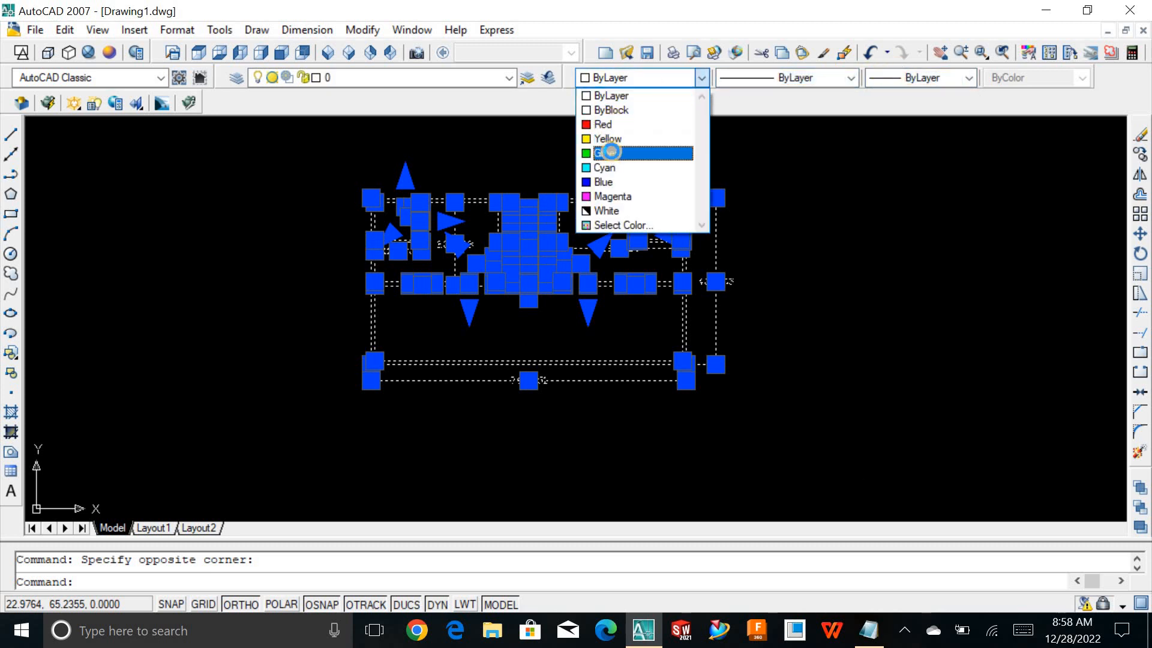
left_click(608, 153)
left_click(265, 196)
key("Escape")
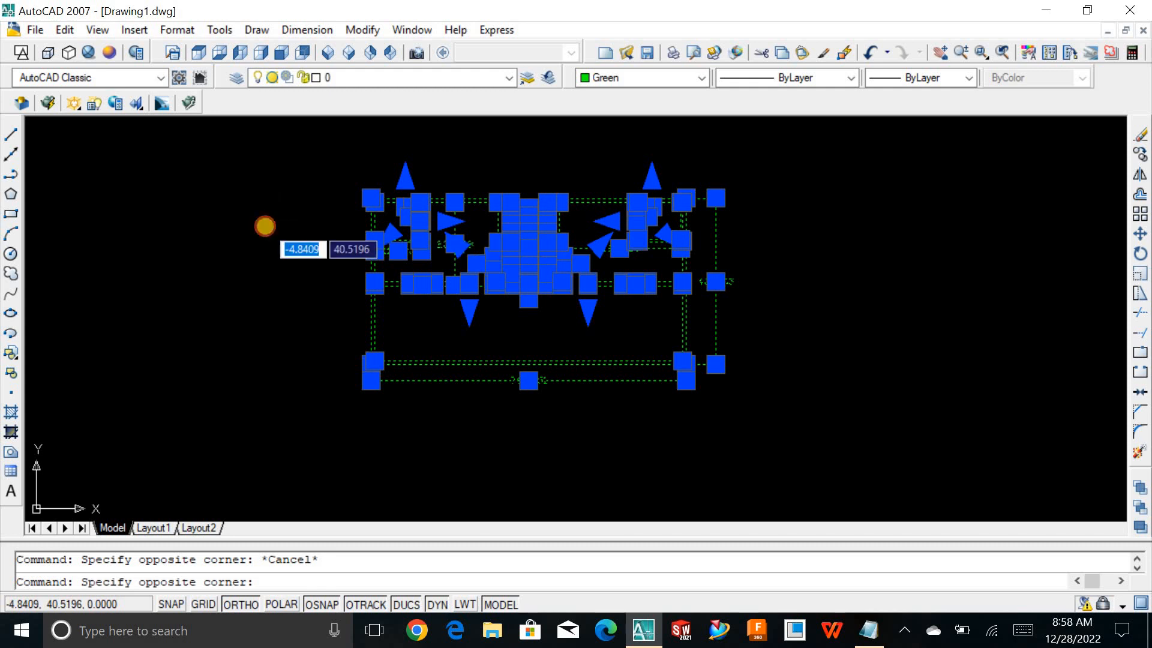
key("Escape")
key("Escape")
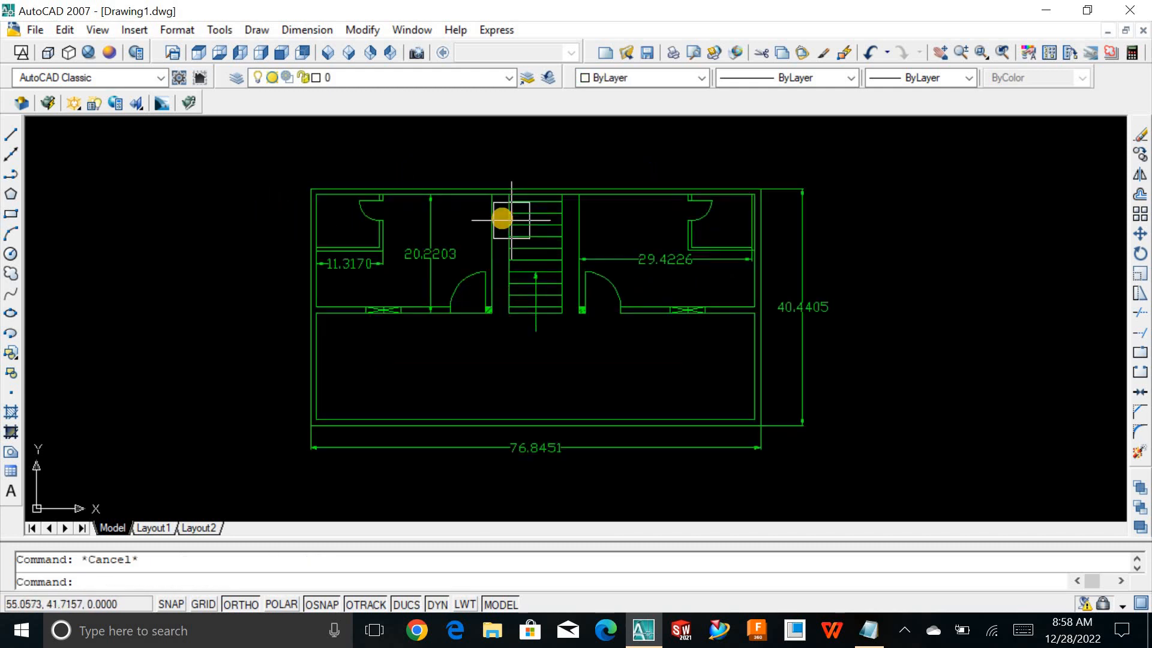
Select the three room dimensions and the two overall outer dimensions and set their color to Red.
scroll(243, 238, "up", 3)
scroll(366, 257, "down", 2)
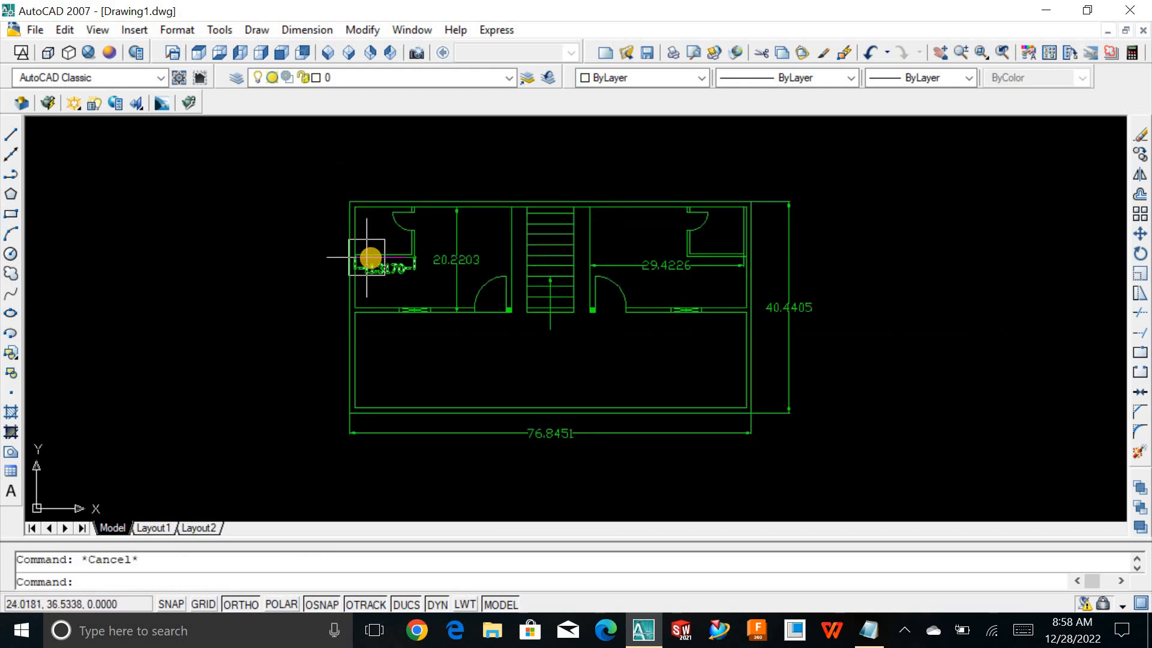
left_click(378, 273)
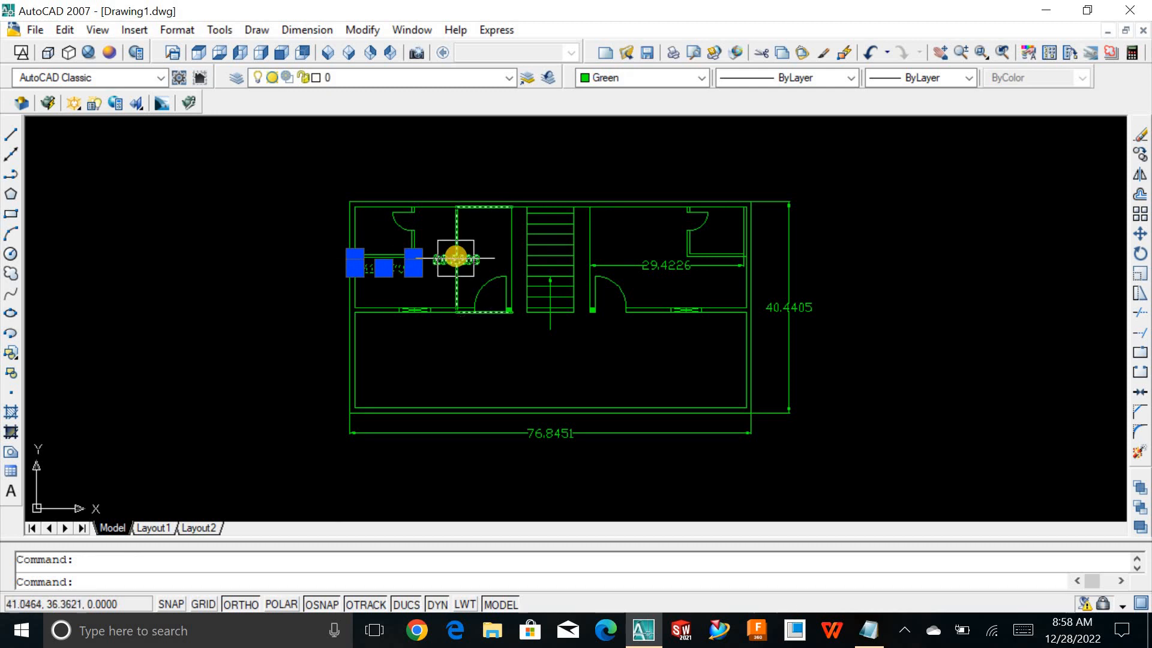
left_click(456, 258)
left_click(666, 265)
left_click(787, 297)
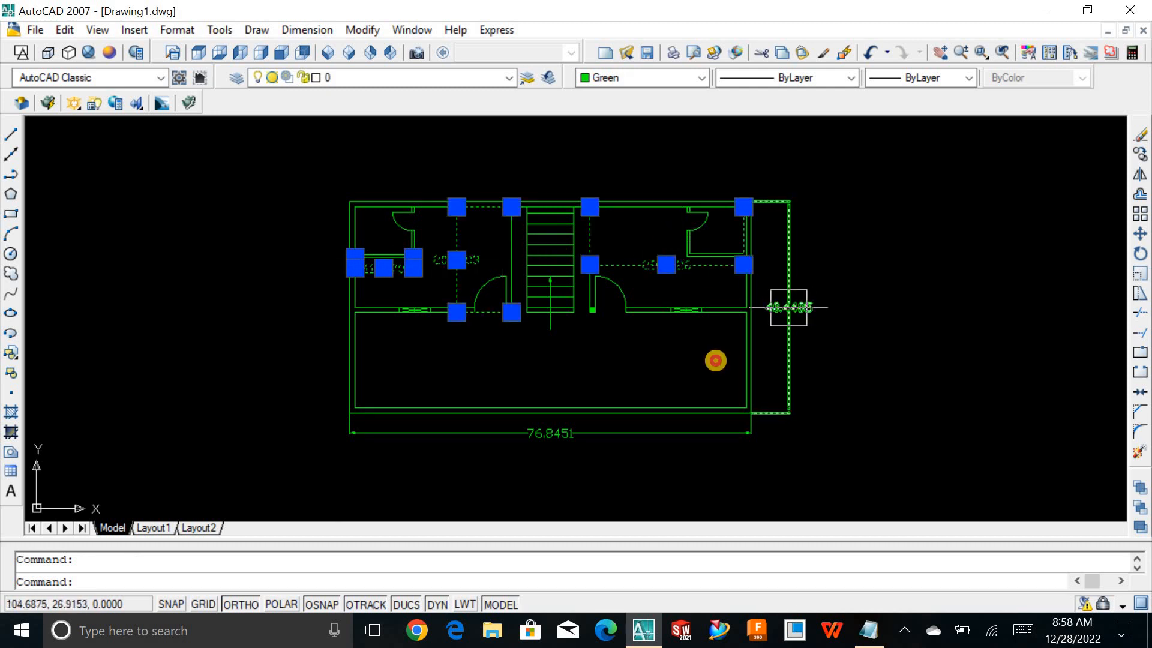
left_click(595, 433)
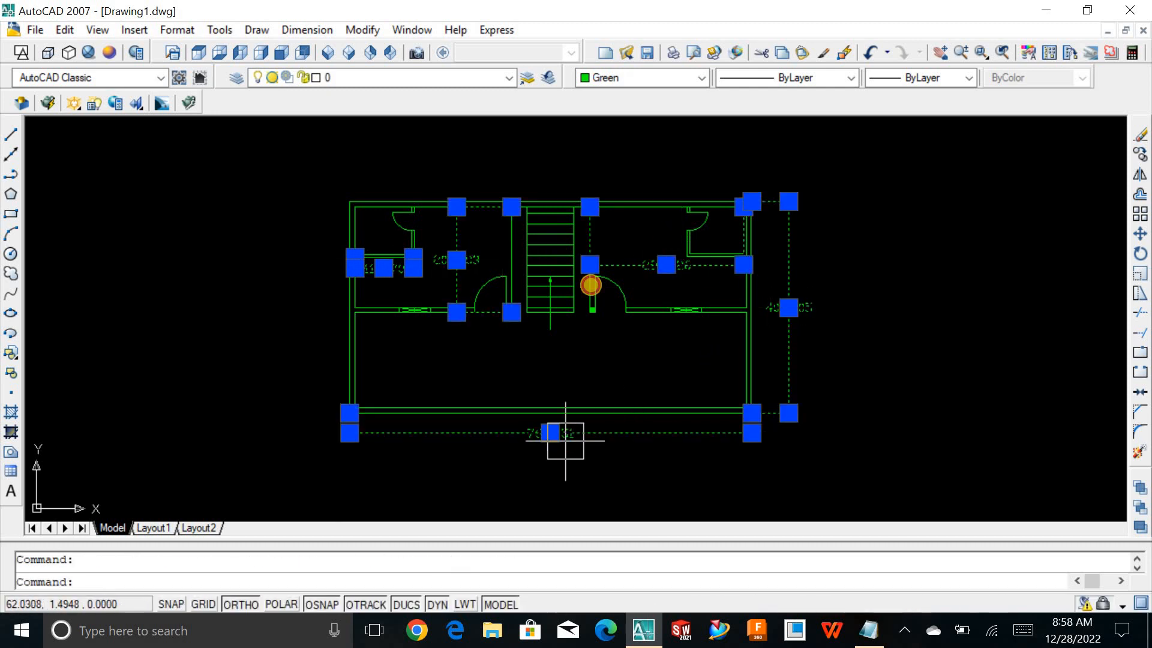
left_click(646, 81)
left_click(602, 124)
left_click(206, 244)
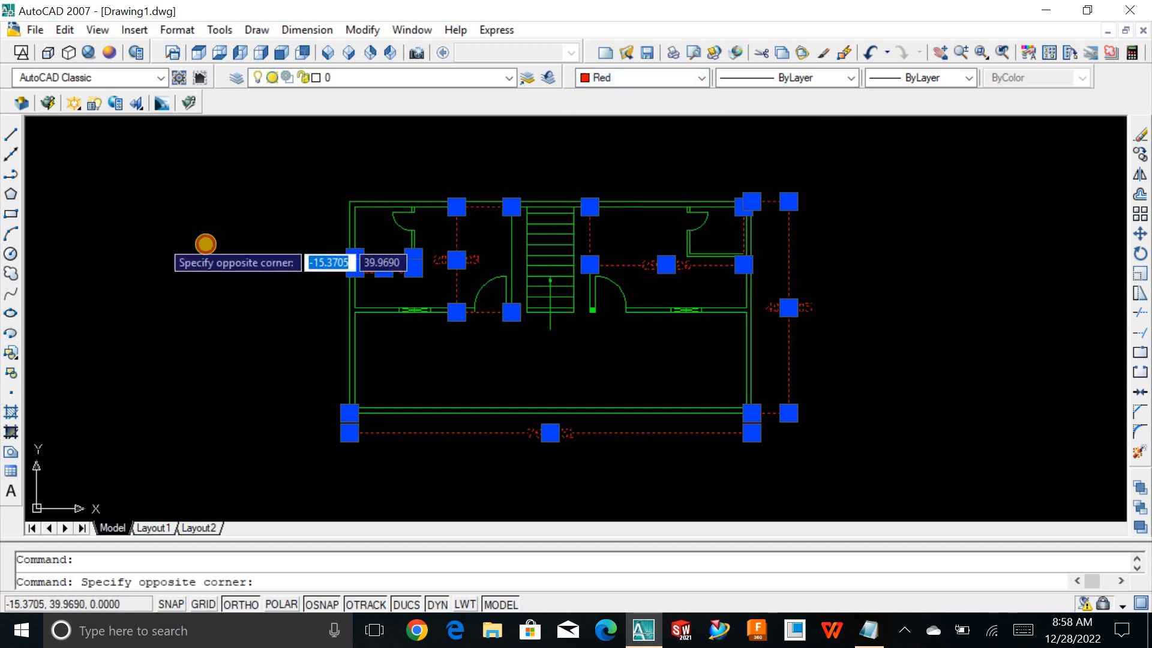
key("Escape")
Fit the whole plan in view and look through the drawing's list of layers without changing the current one.
middle_click_drag(246, 243, 246, 239)
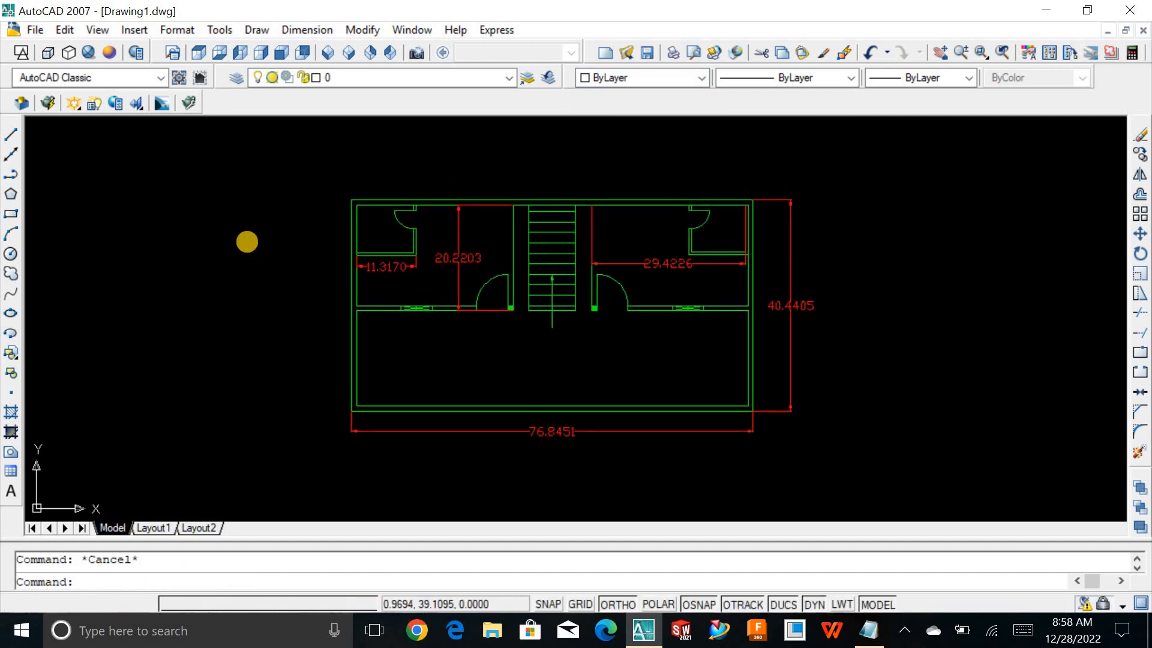
middle_click(273, 266)
middle_click(273, 266)
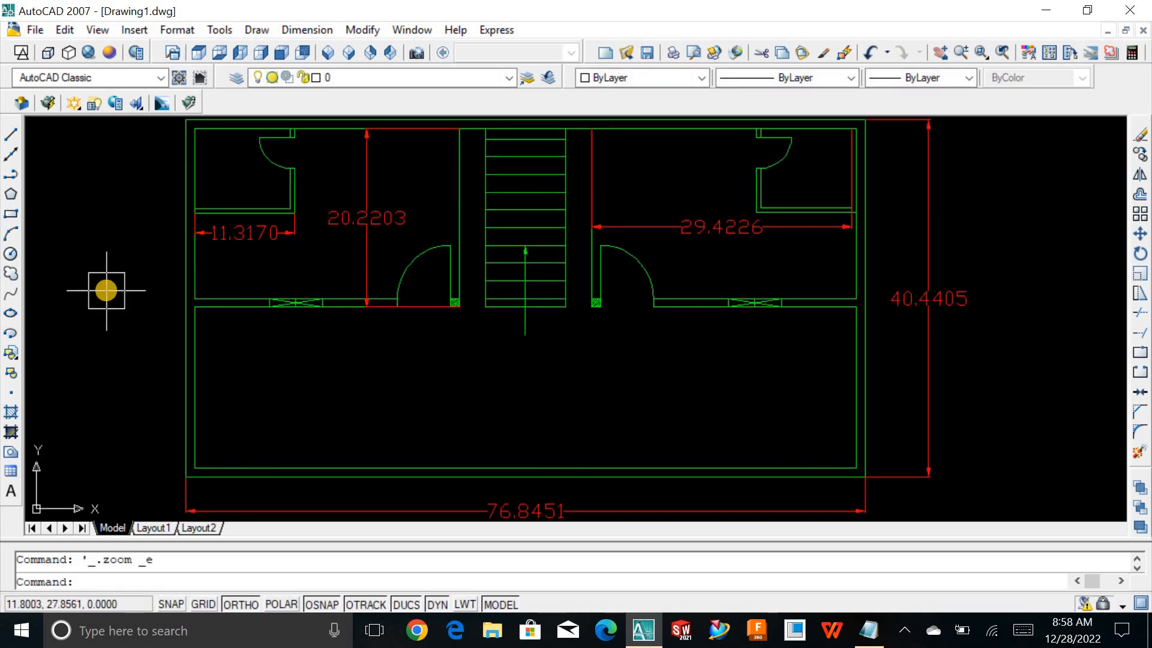
key("Escape")
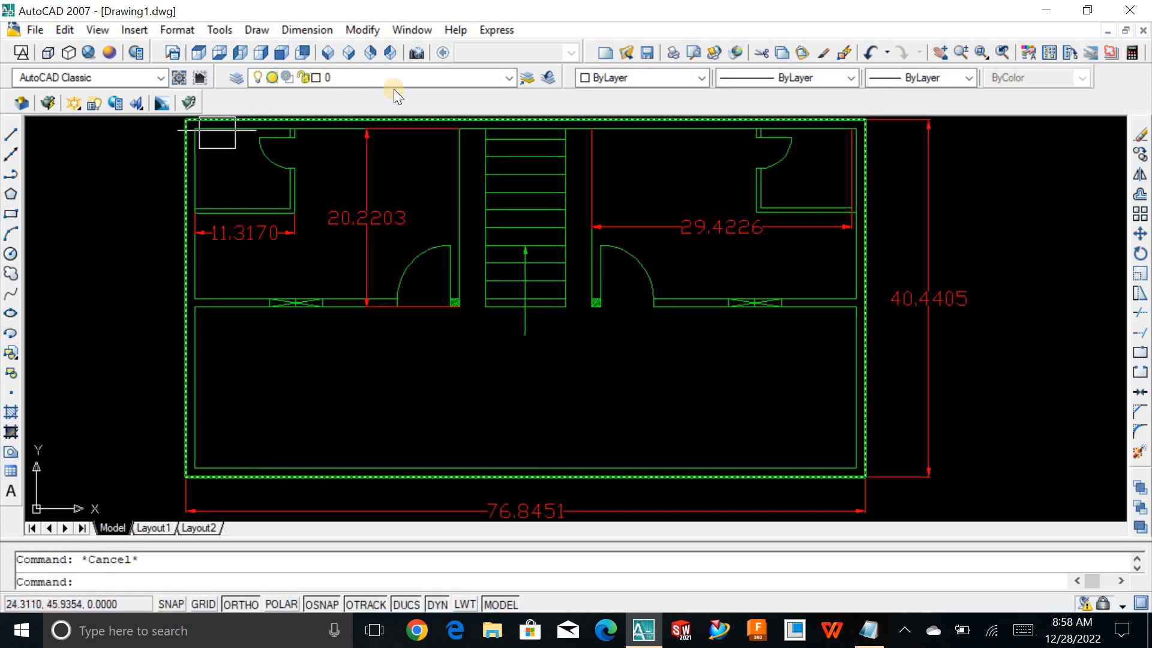
left_click(409, 78)
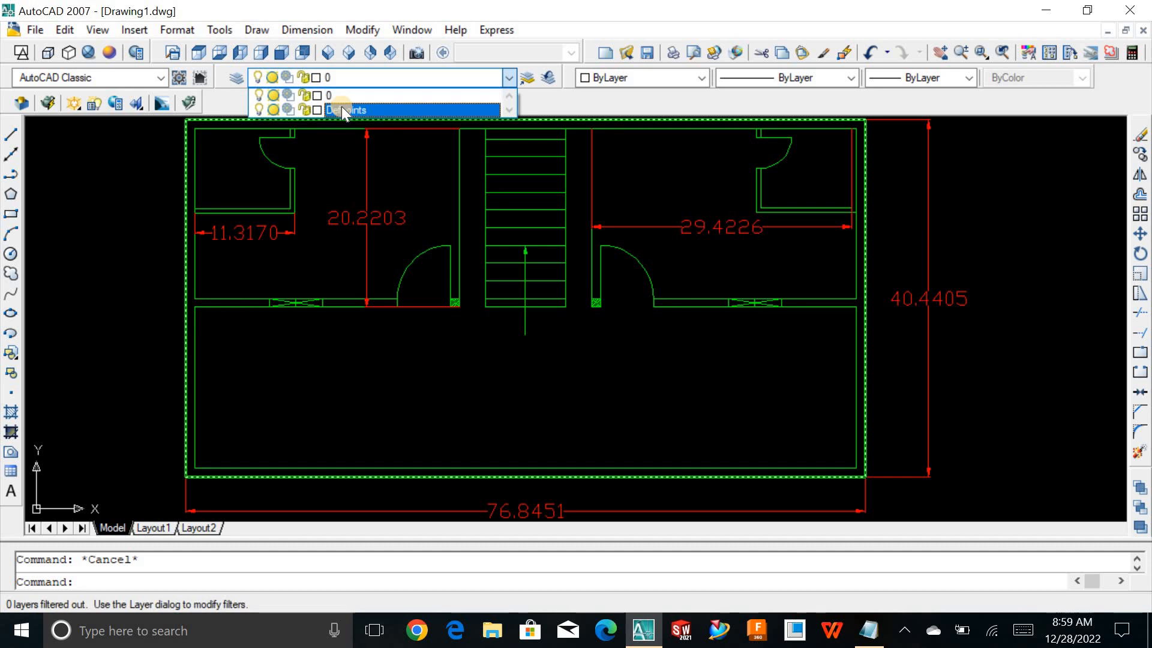
left_click(390, 75)
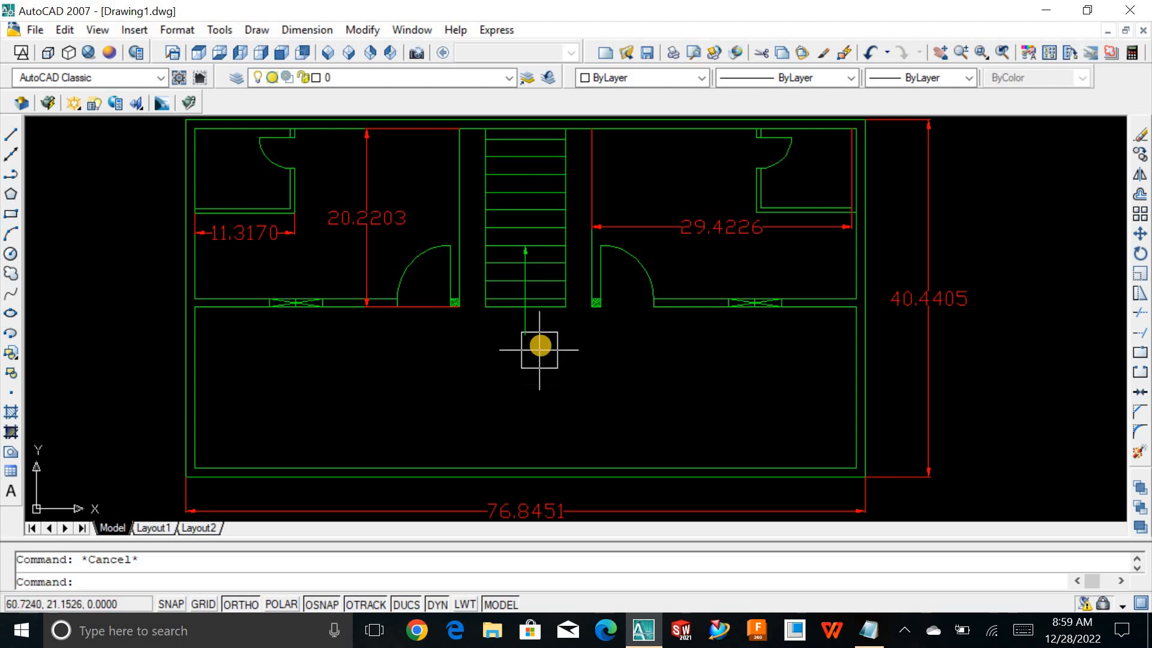
Set the color of the direction arrow on the stairs to Yellow.
left_click(526, 324)
left_click(690, 77)
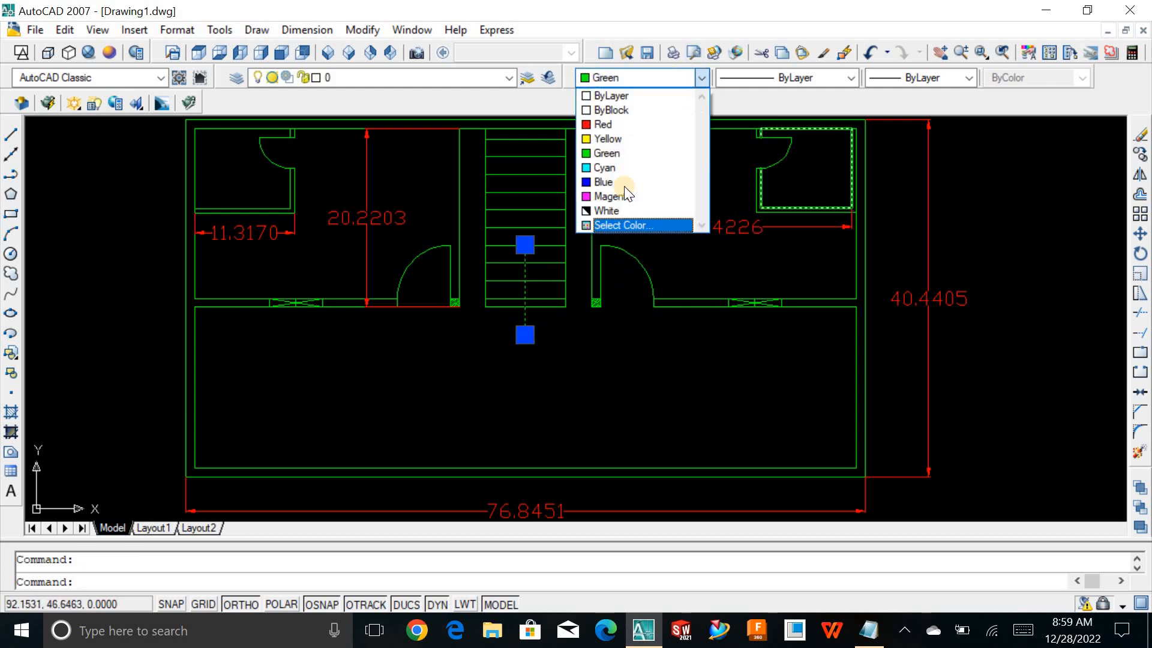
left_click(607, 139)
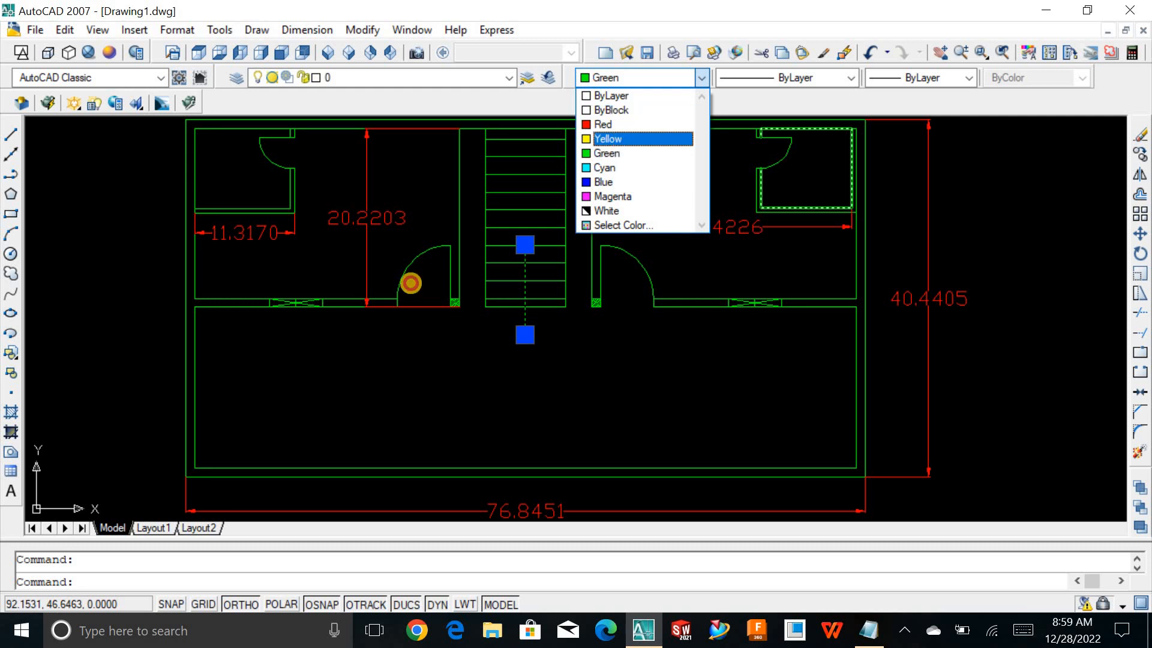
key("Escape")
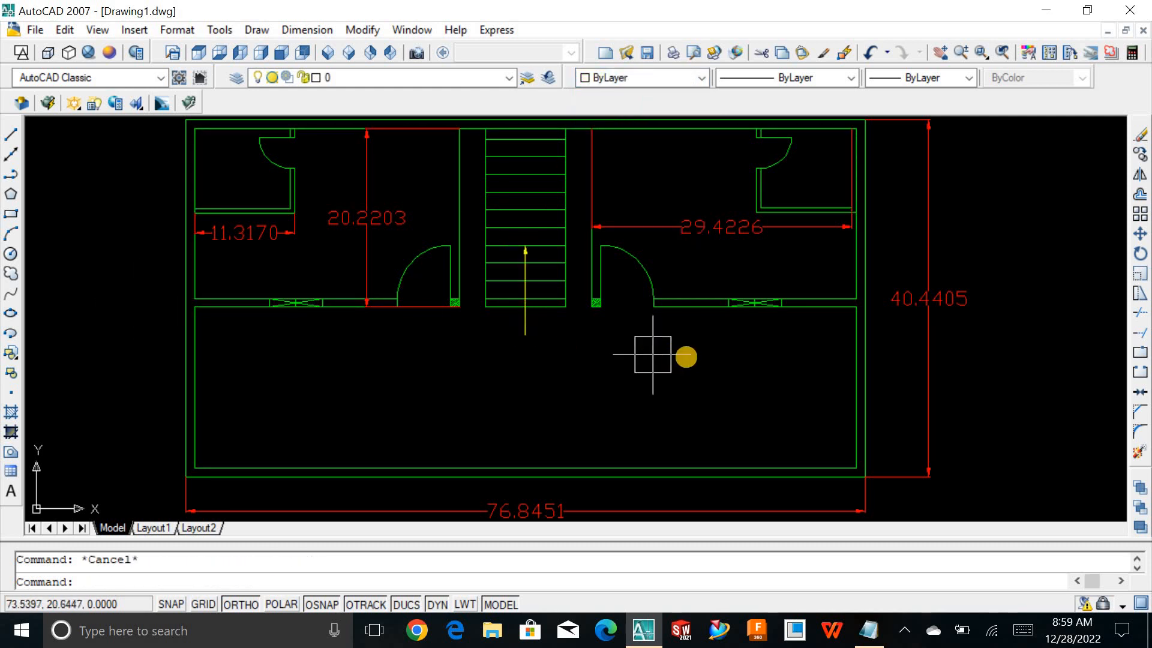
Zoom to the drawing extents and look over the colored, dimensioned floor plan.
scroll(687, 355, "down", 2)
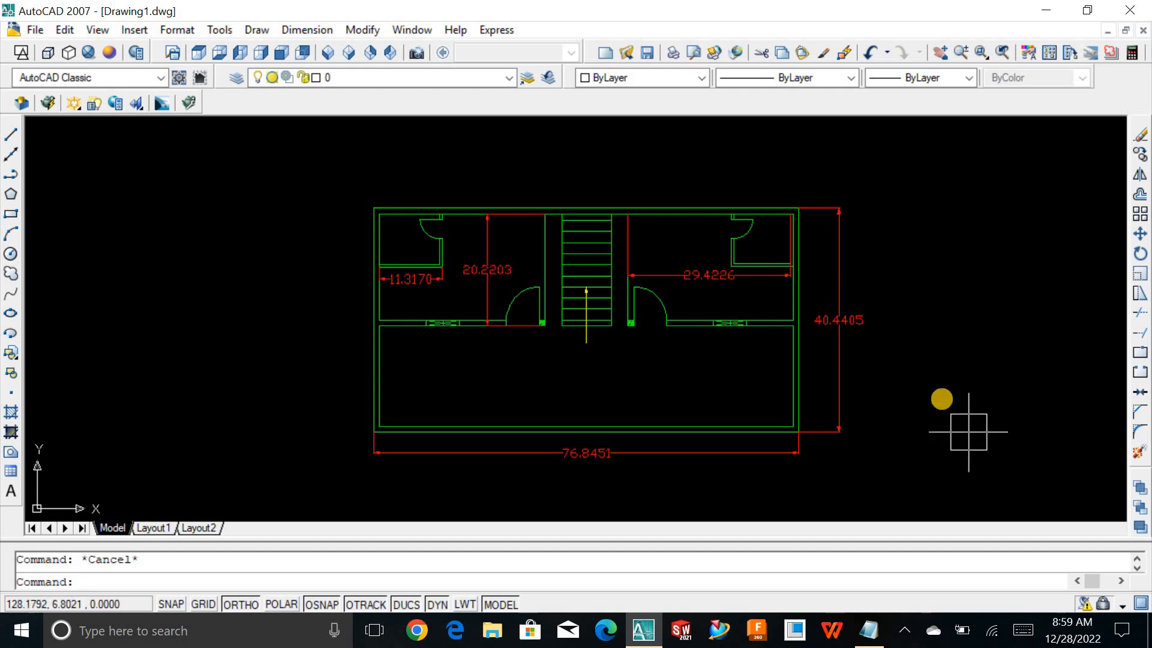
scroll(942, 399, "up", 1)
scroll(942, 399, "down", 1)
type("z")
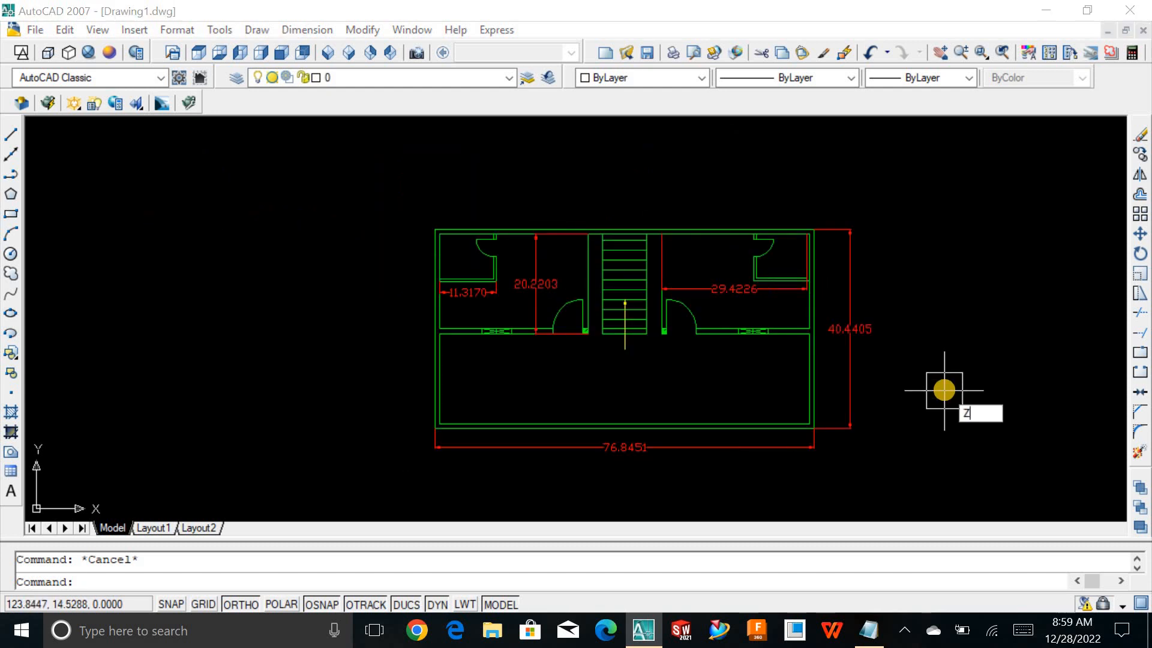
key("Return")
type("e")
key("Return")
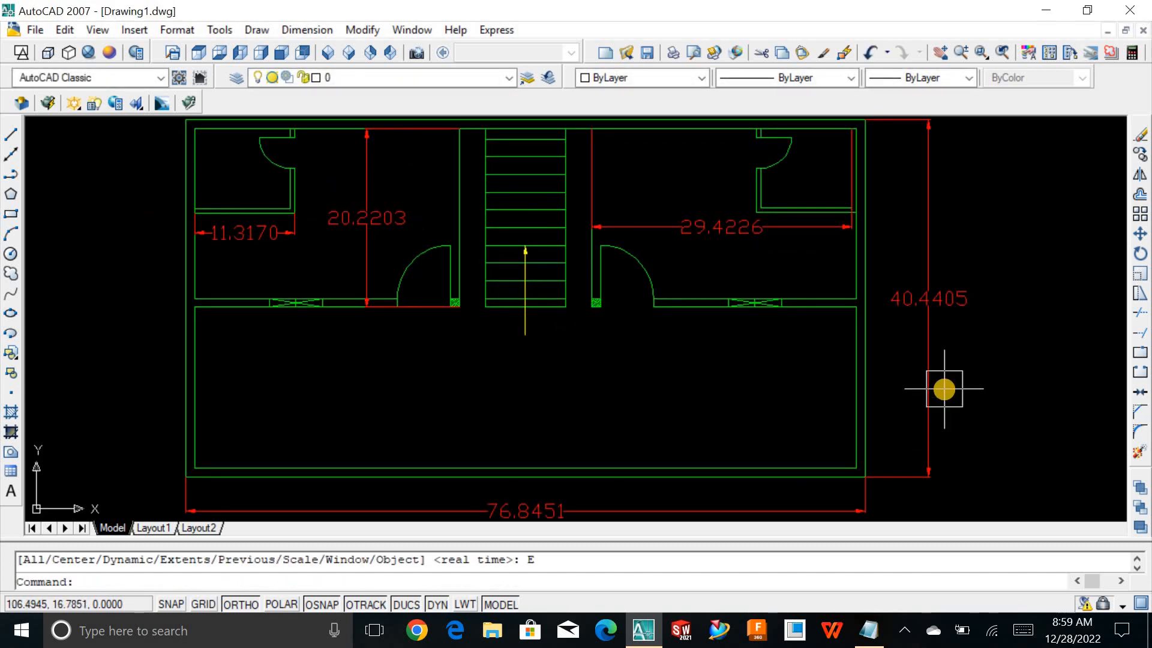